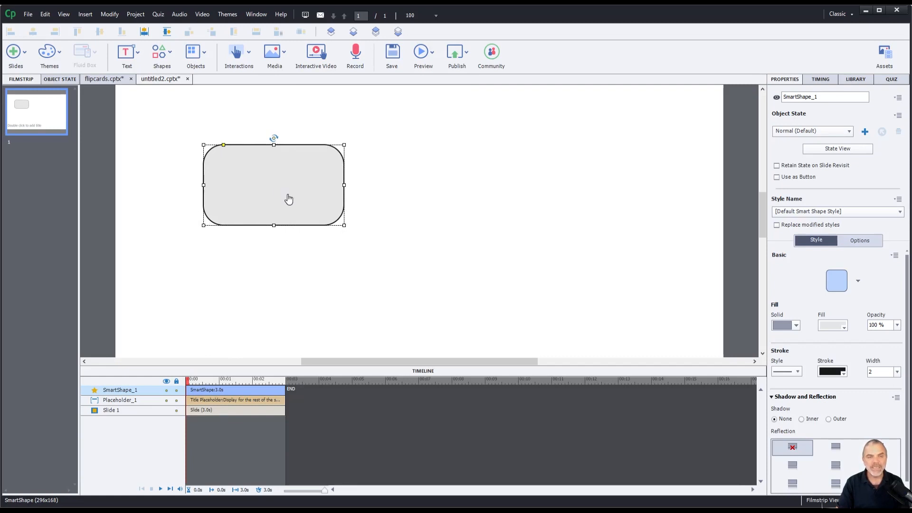
- Reposition the rounded rectangle in the slide's upper-left area and rename it front_01
drag(287, 196, 283, 194)
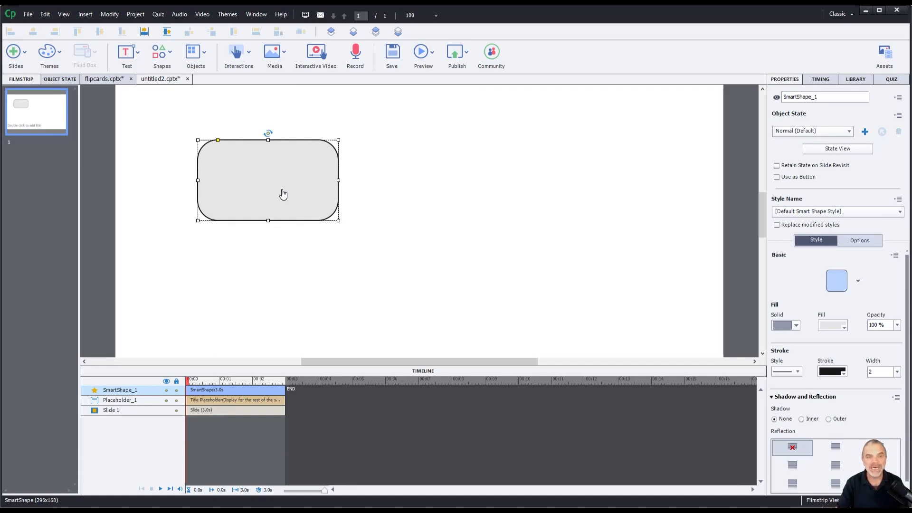
mouse_move(283, 194)
mouse_down()
mouse_move(267, 190)
mouse_move(300, 193)
mouse_move(291, 195)
mouse_up()
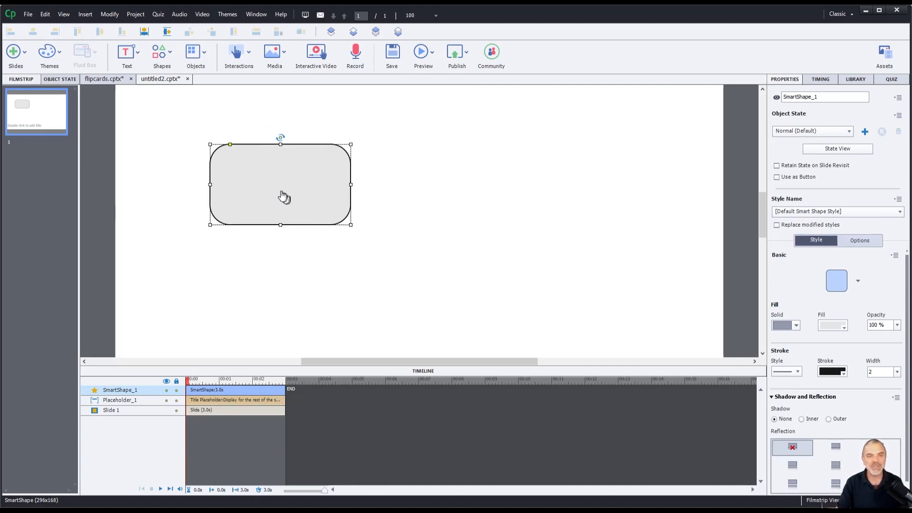
double_click(828, 99)
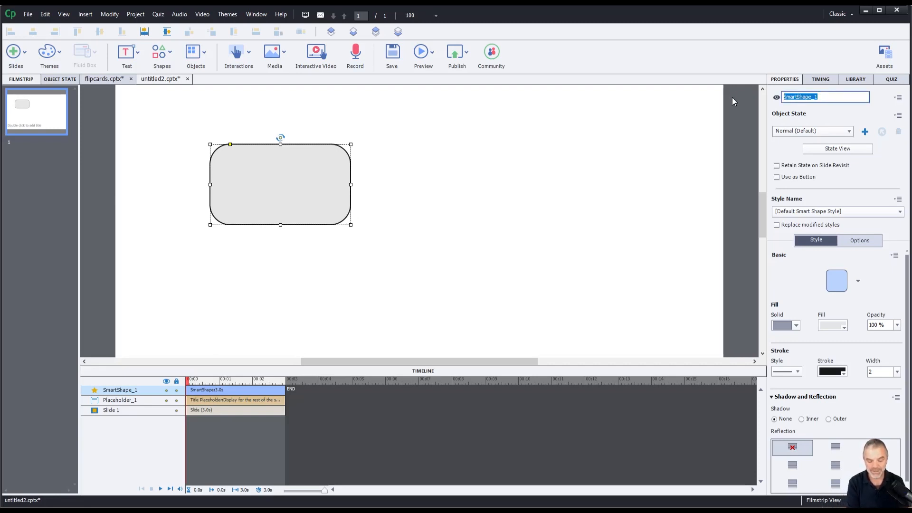
text(front )
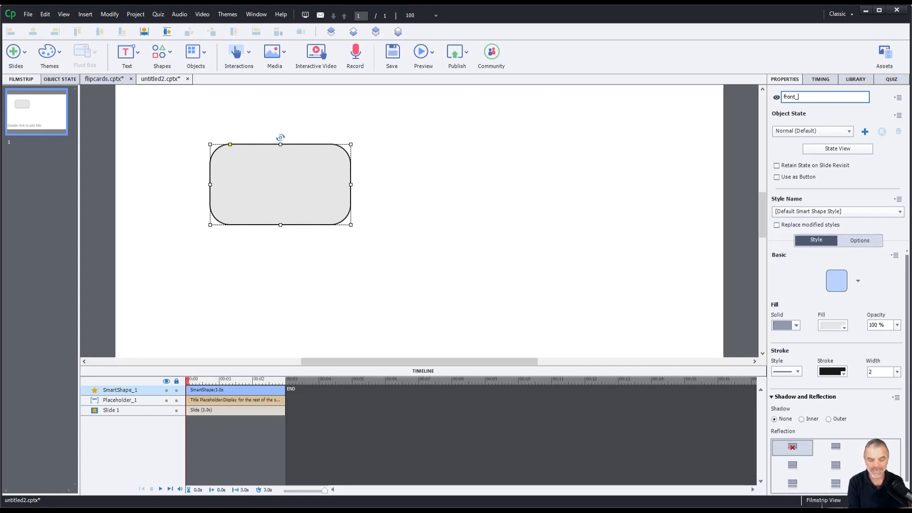
text(2)
key(Return)
- Duplicate front_01, place the copy beside it in the slide's upper-right area, and name the copy front_02
key(ctrl+d)
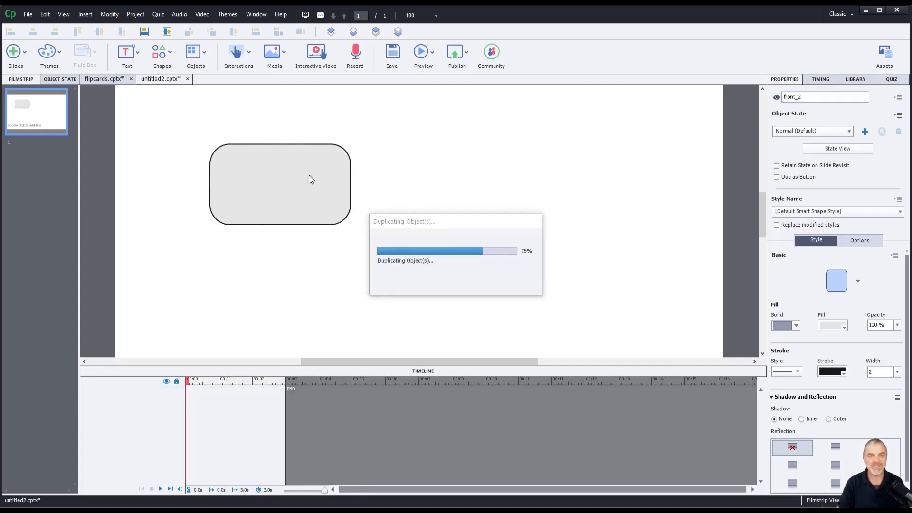
drag(305, 193, 570, 199)
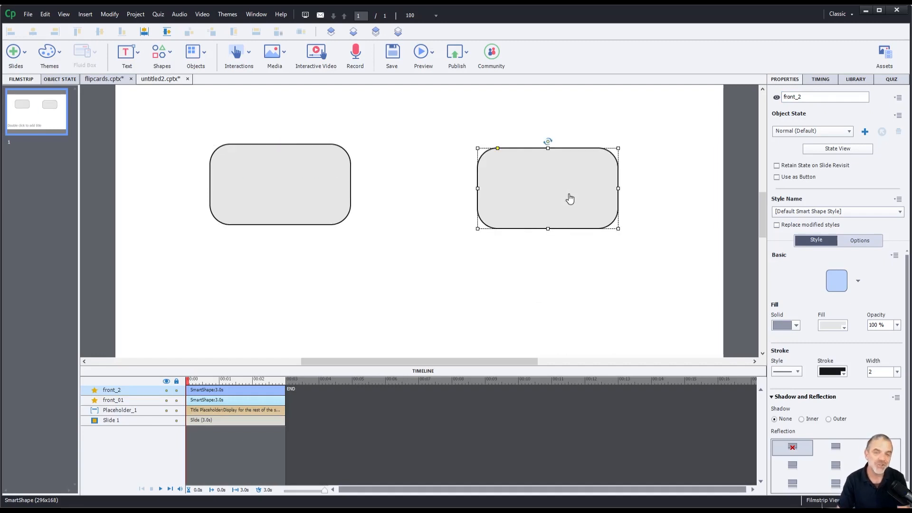
right_click(538, 186)
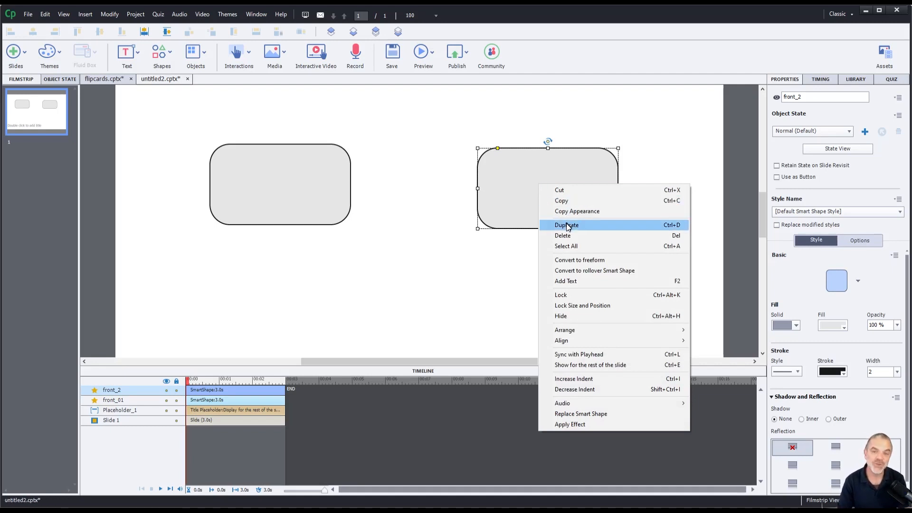
click(873, 104)
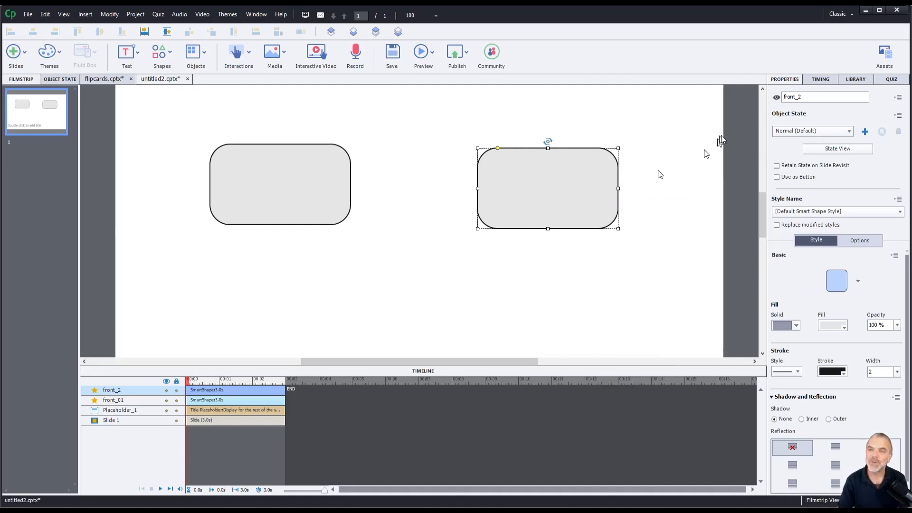
click(797, 97)
text(0)
key(Return)
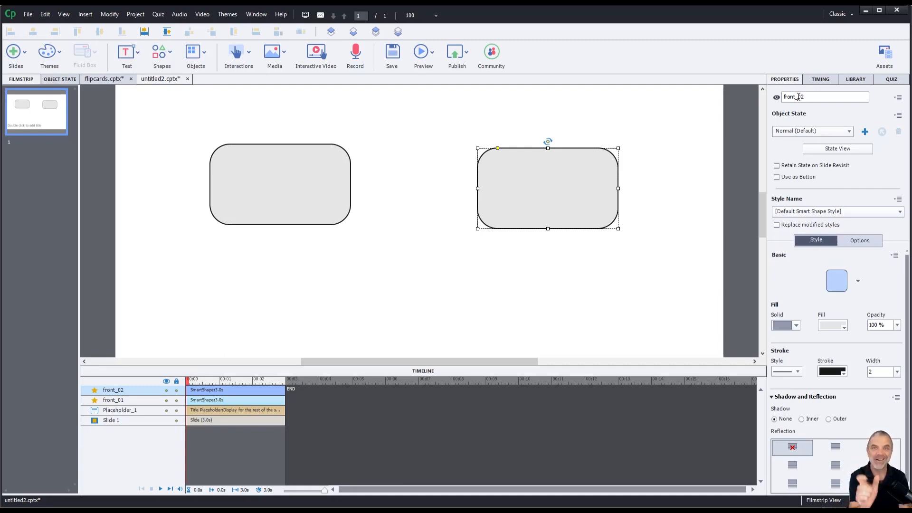
- Duplicate the front card twice to form a second row below the first, naming the copies front_03 and front_04 from left to right
click(305, 189)
click(565, 189)
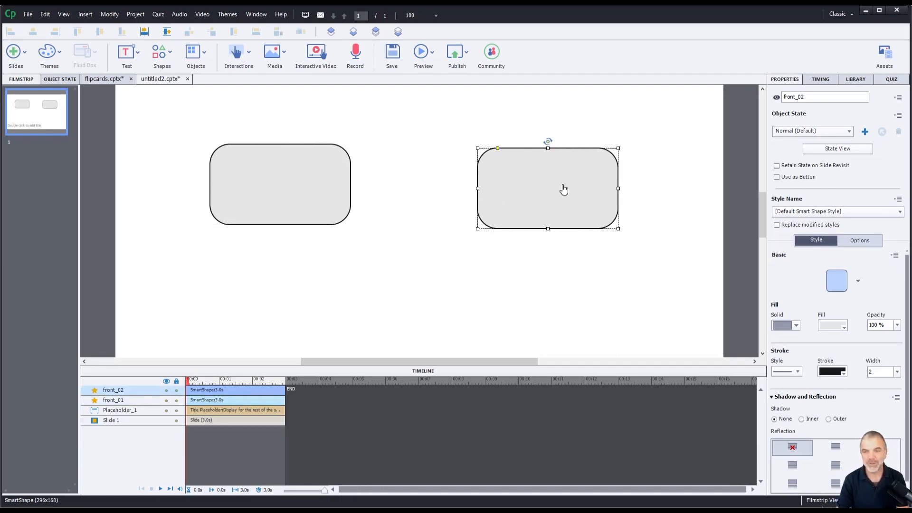
key(ctrl+d)
drag(551, 190, 272, 291)
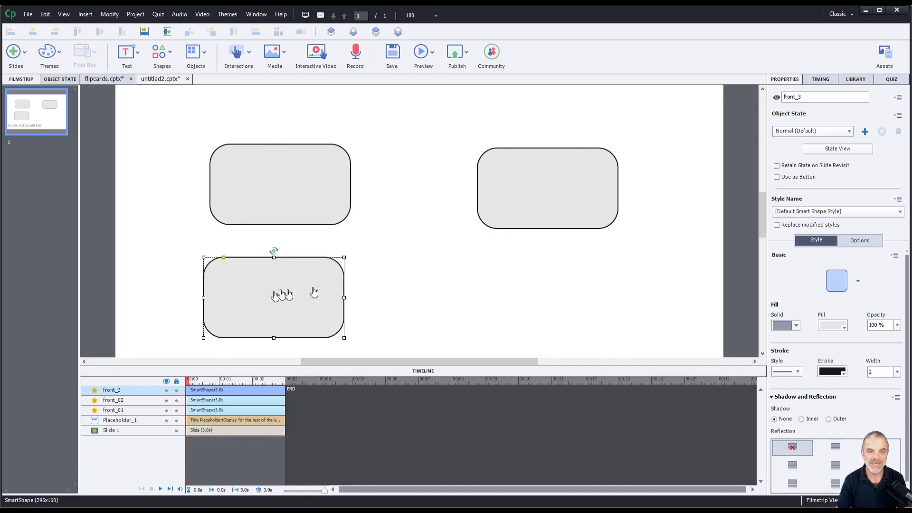
click(799, 97)
text(0)
key(Return)
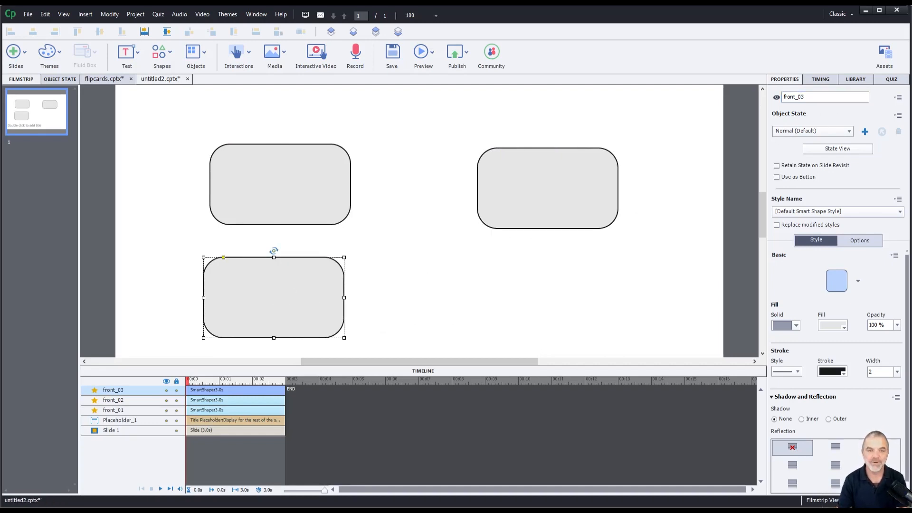
key(ctrl+d)
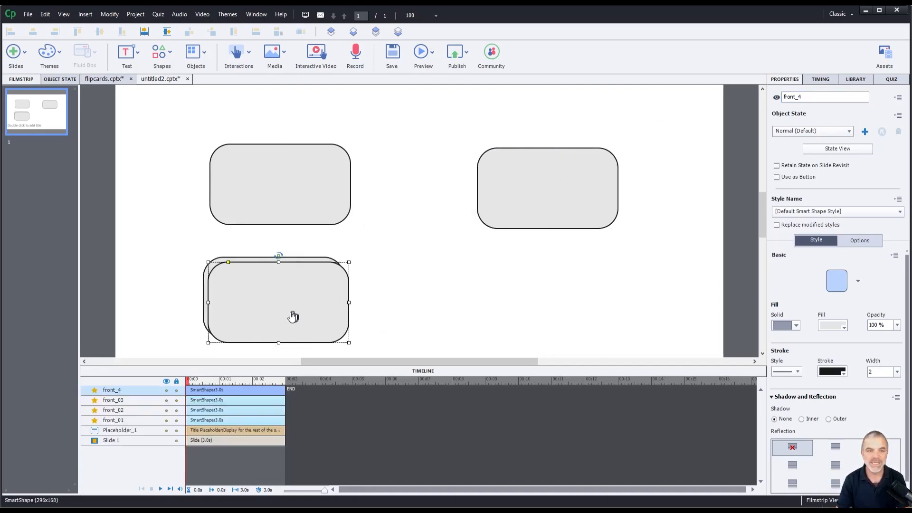
drag(291, 318, 557, 304)
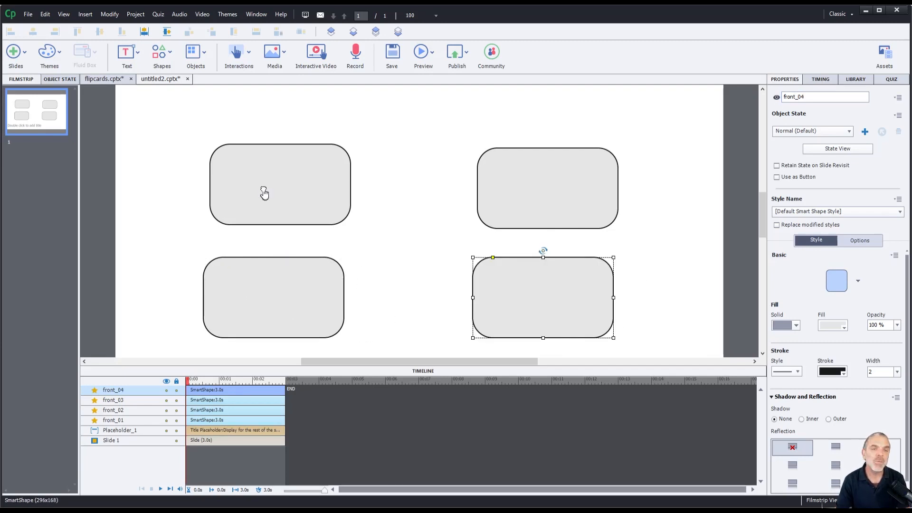
- Shift front_01 slightly up and left, duplicate it with the copy offset over it, and name the copy back_01
drag(263, 192, 244, 188)
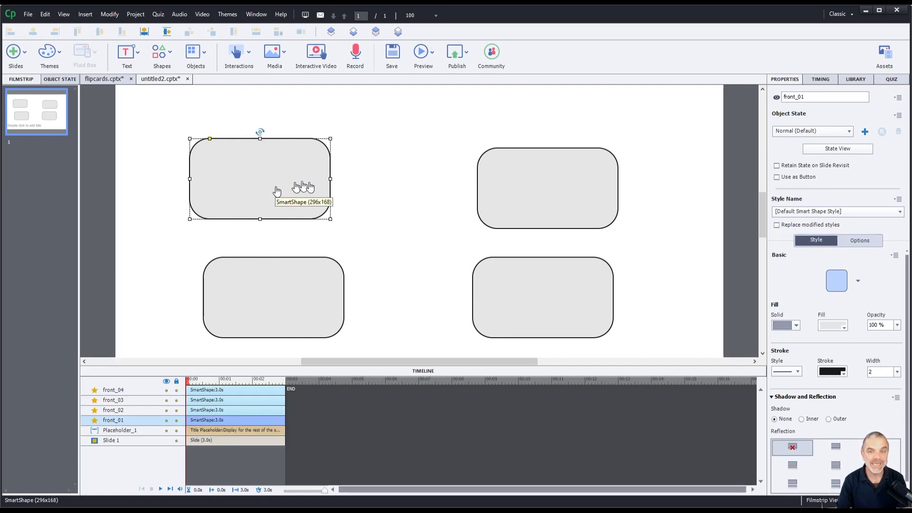
key(ctrl+d)
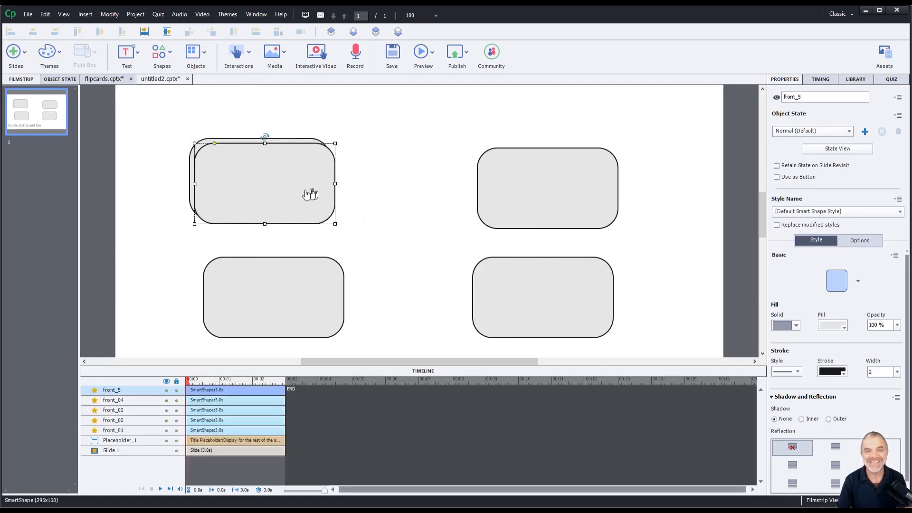
drag(284, 189, 303, 195)
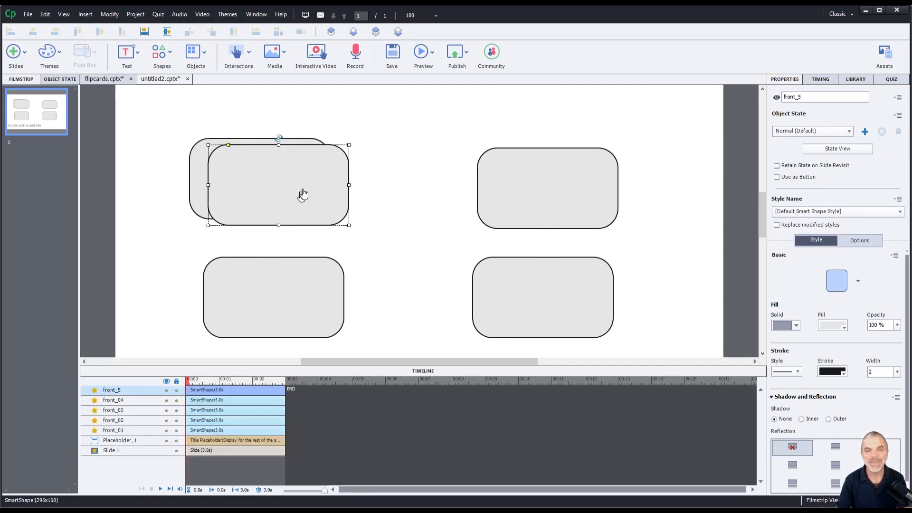
double_click(806, 96)
text(back_)
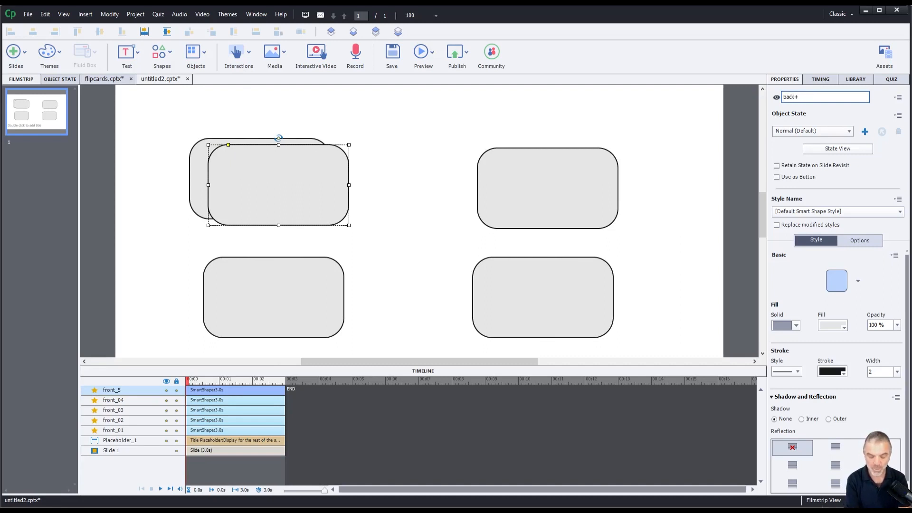
text(01)
key(Return)
- Duplicate back_01, place the copy partly over front_02, and name it back_02
key(ctrl+d)
drag(291, 198, 603, 190)
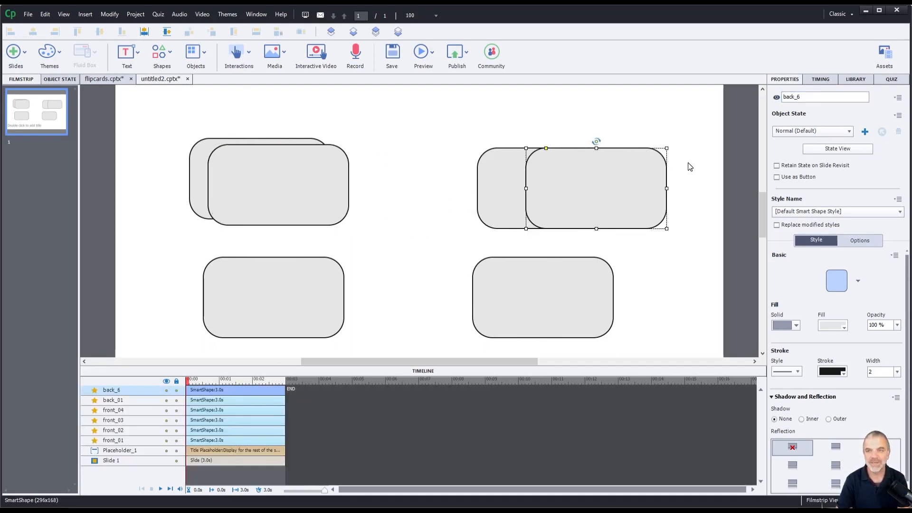
click(799, 97)
key(BackSpace)
text(02)
key(Return)
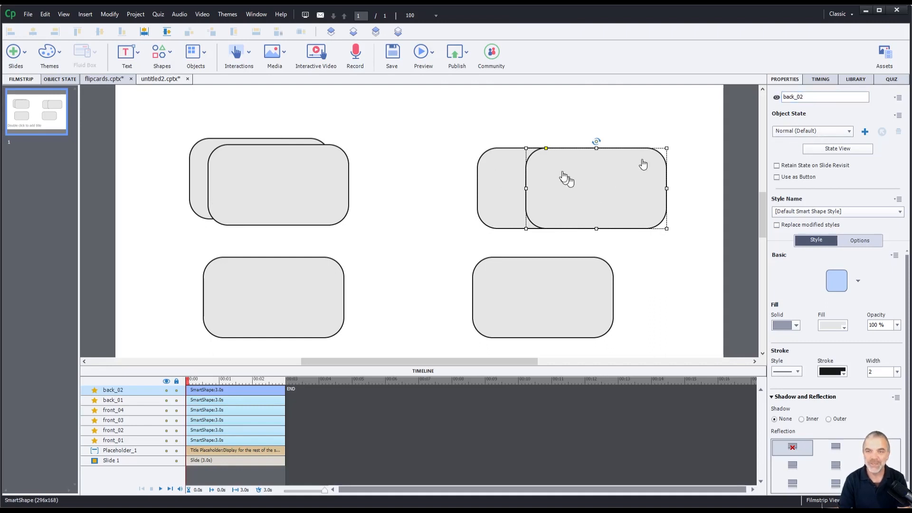
- Duplicate back_02, place the copy partly over front_03, and name it back_03
key(ctrl+d)
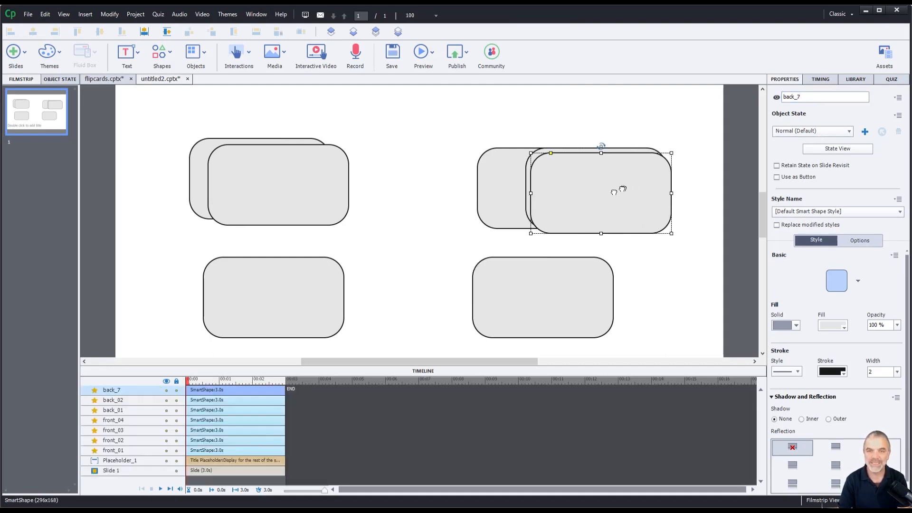
drag(617, 190, 364, 299)
click(799, 96)
key(BackSpace)
text(03)
key(Return)
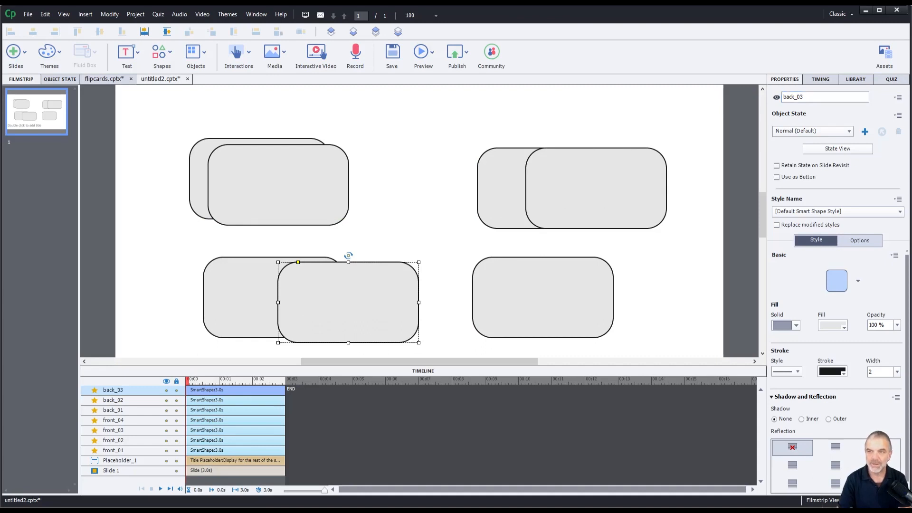
- Duplicate back_03, place the copy partly over front_04, and name it back_04
key(ctrl+d)
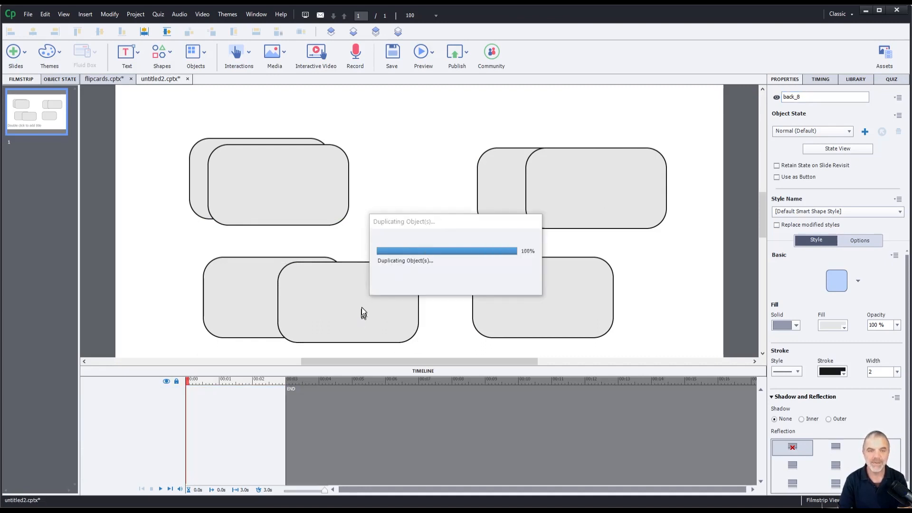
drag(363, 313, 622, 314)
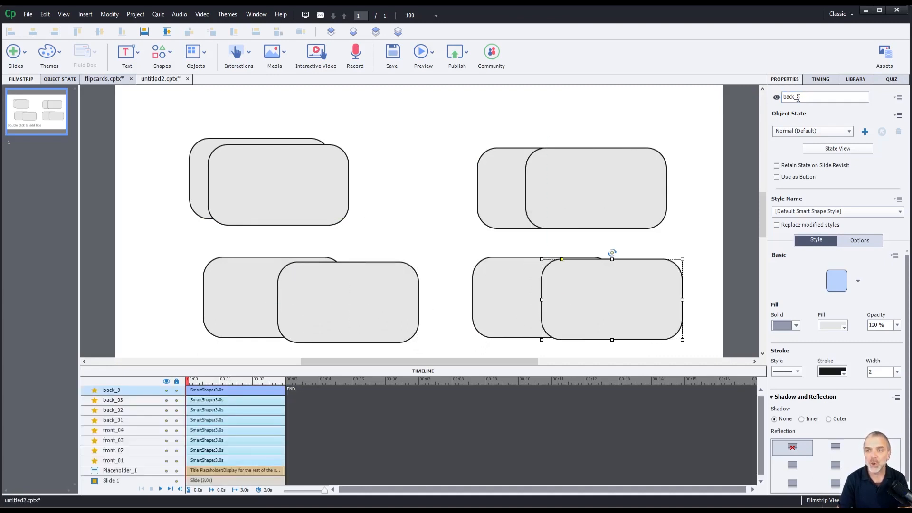
click(798, 97)
key(BackSpace)
text(0)
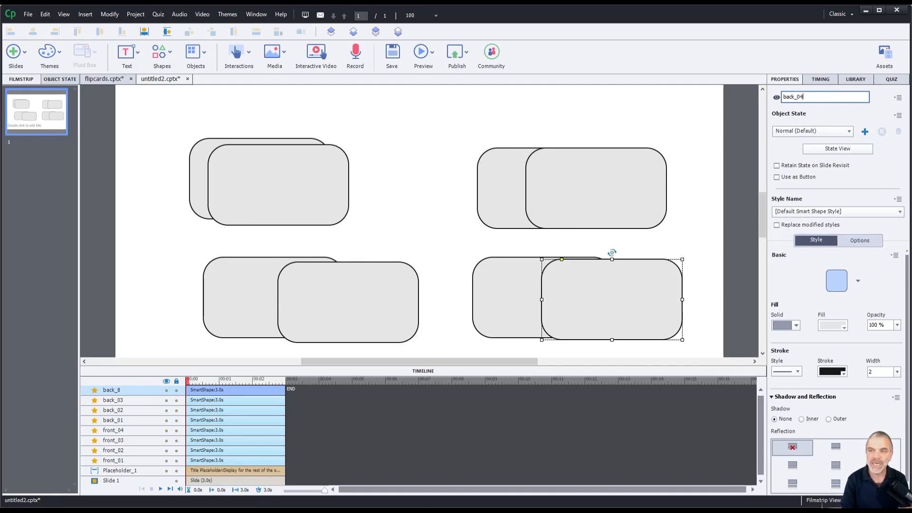
text(4)
key(Return)
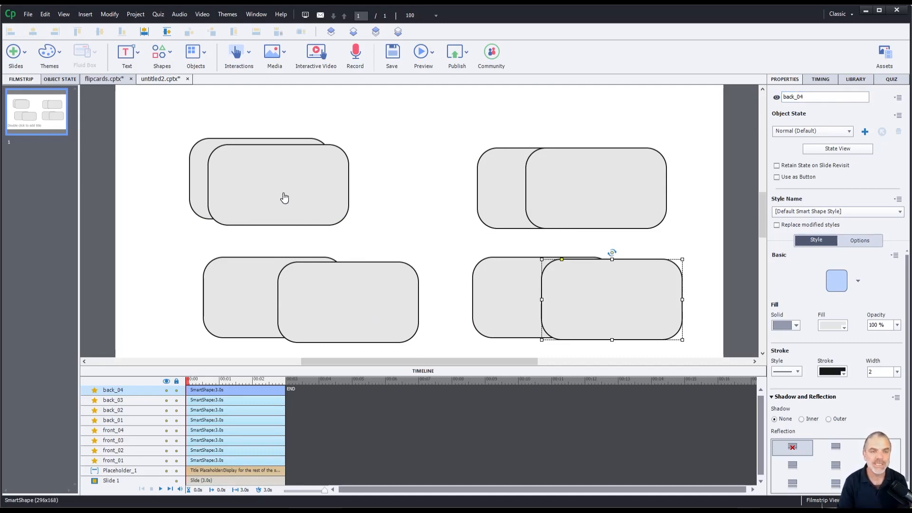
- Offset back_01 a little further from front_01, and reorder the timeline layers so each back card sits directly beneath its matching front card
drag(284, 197, 295, 204)
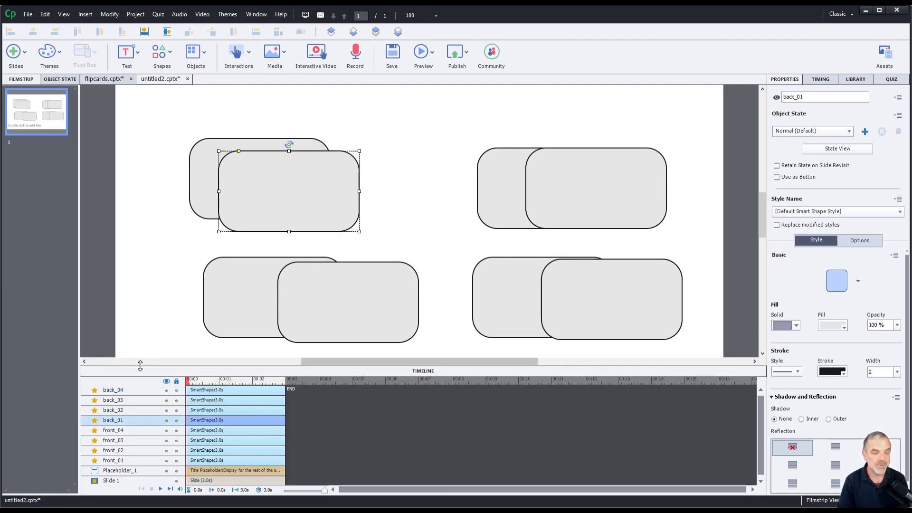
drag(140, 365, 145, 331)
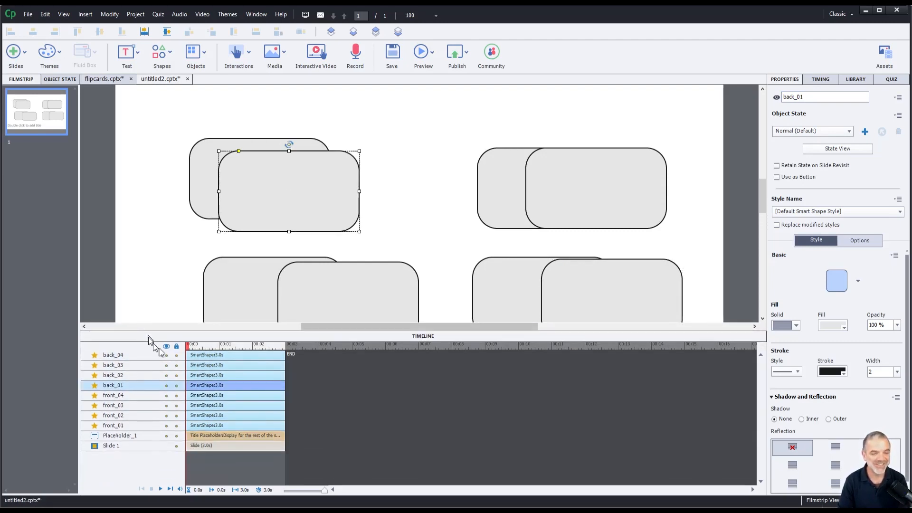
drag(209, 386, 212, 424)
click(212, 375)
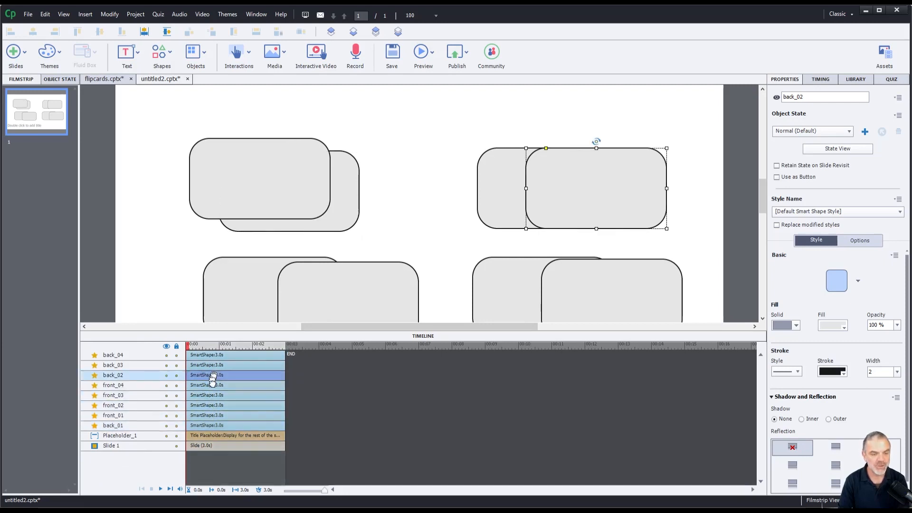
drag(212, 377, 209, 407)
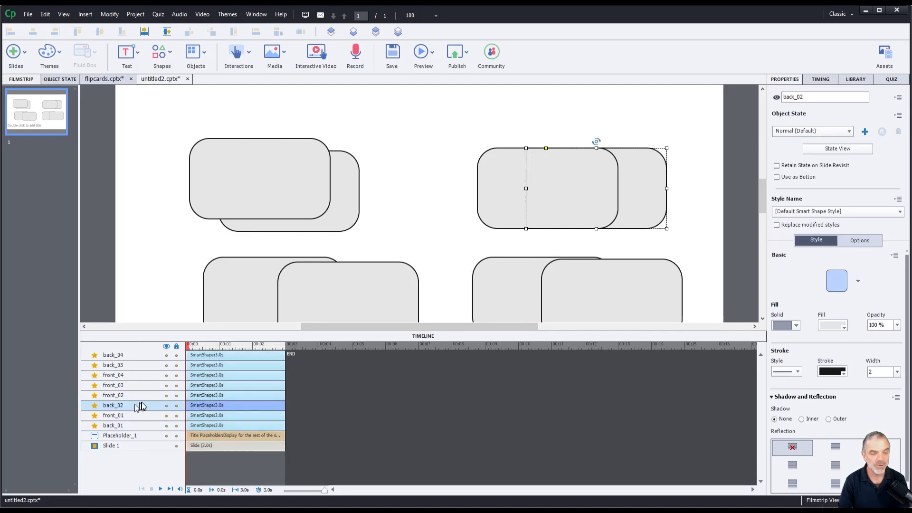
drag(213, 365, 208, 390)
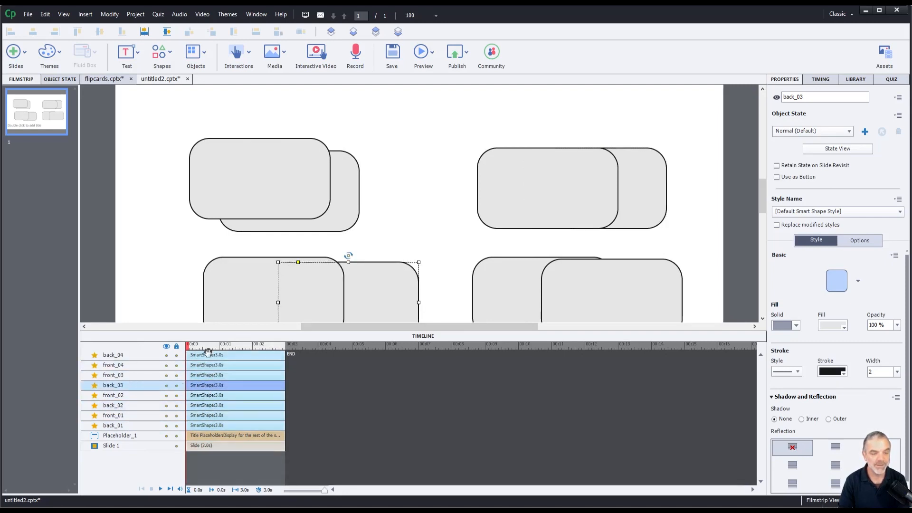
drag(208, 352, 206, 370)
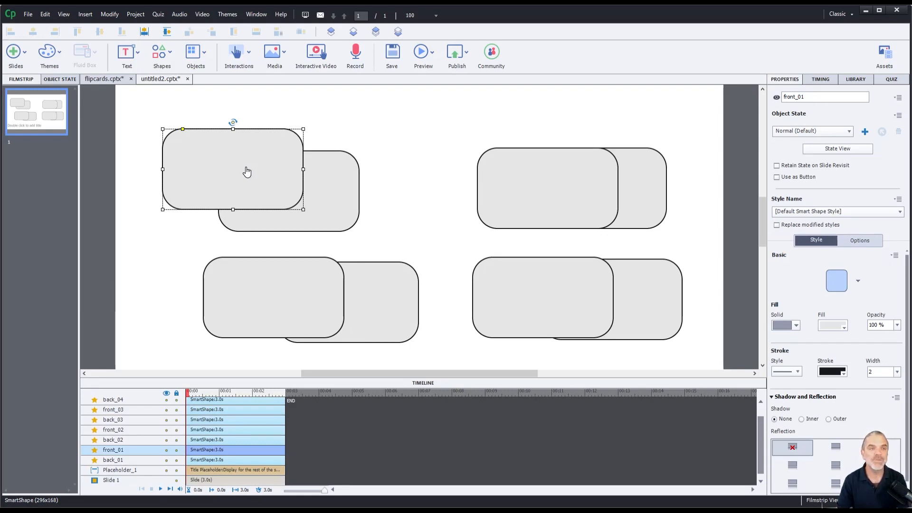
- Examine the first front card in the finished flipcards.cptx project, and return to untitled2.cptx
click(99, 78)
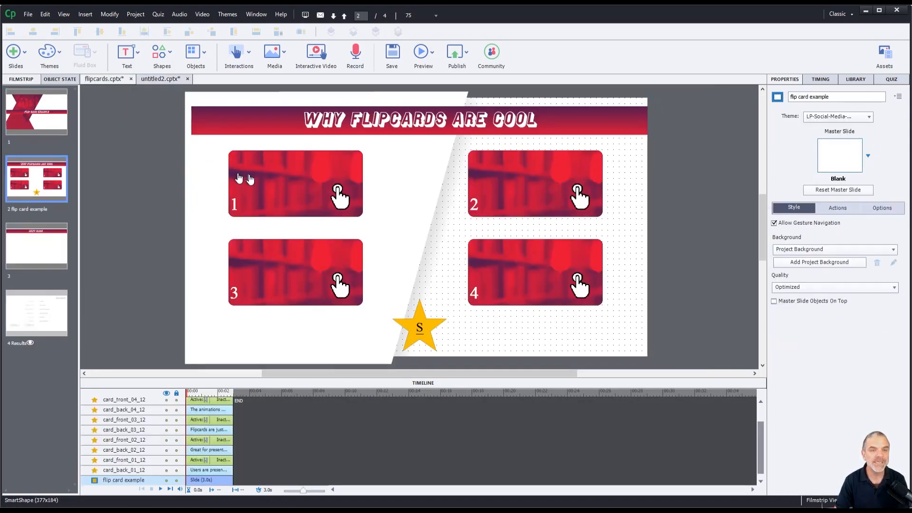
click(301, 194)
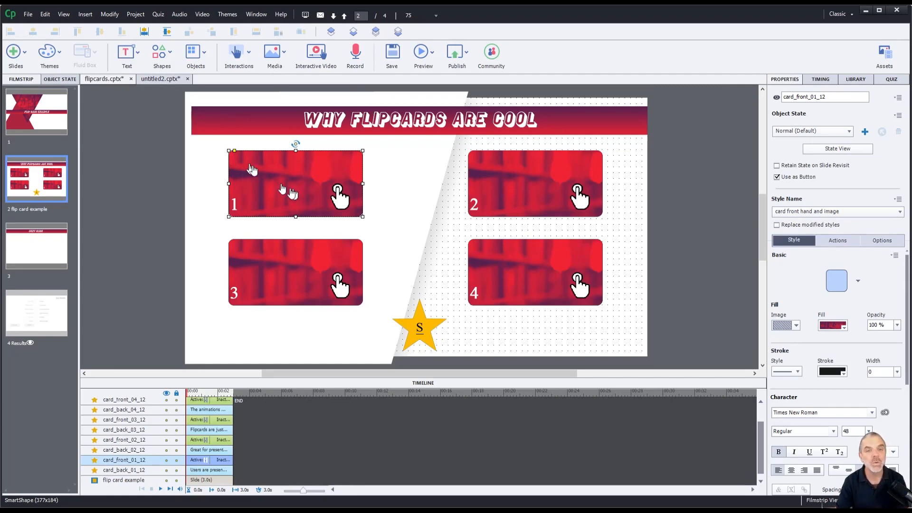
click(165, 79)
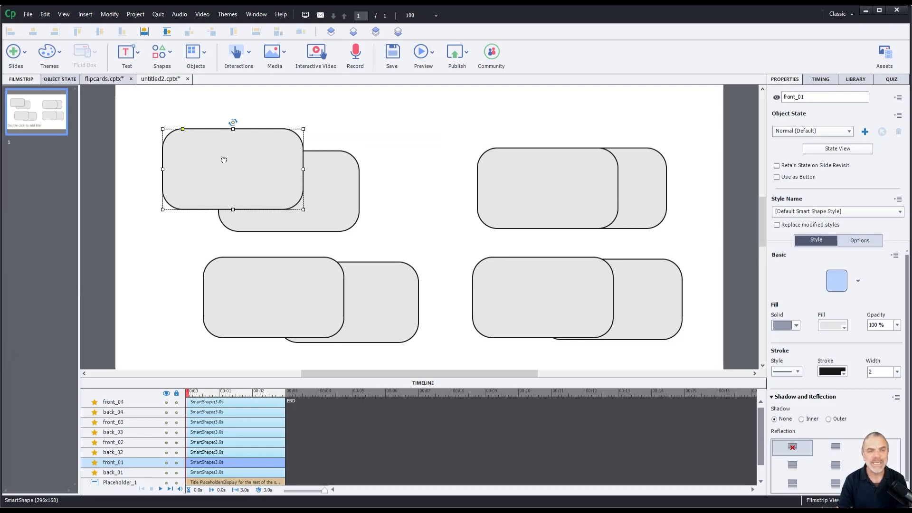
- Shift front_01 slightly and give it an image fill using the custom image card front design.png
drag(223, 162, 231, 168)
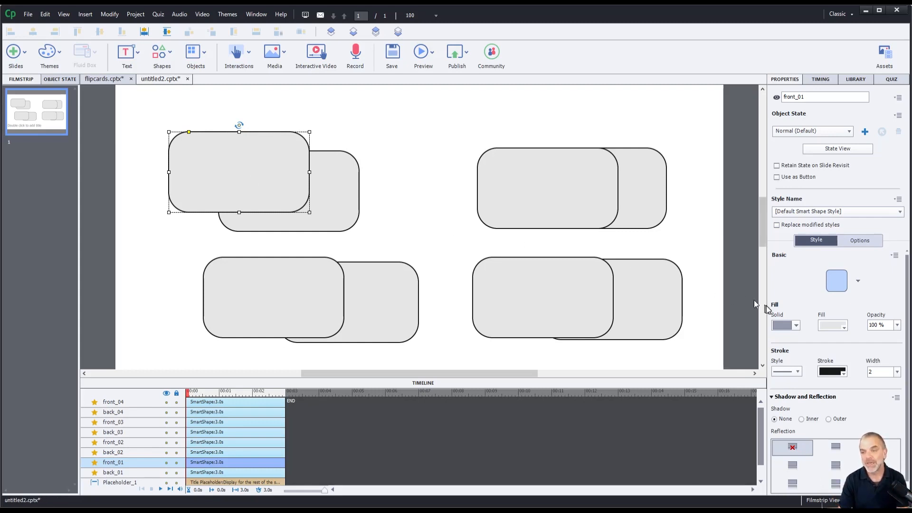
click(796, 327)
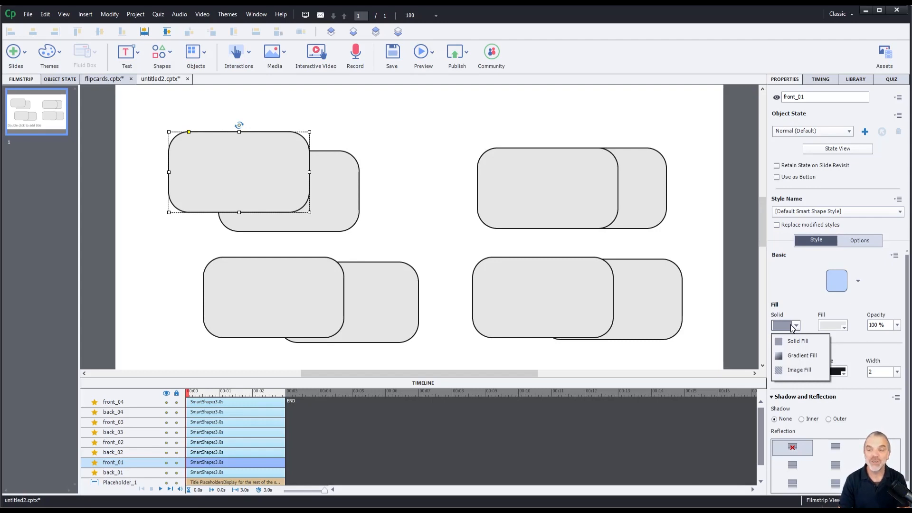
click(798, 370)
click(831, 327)
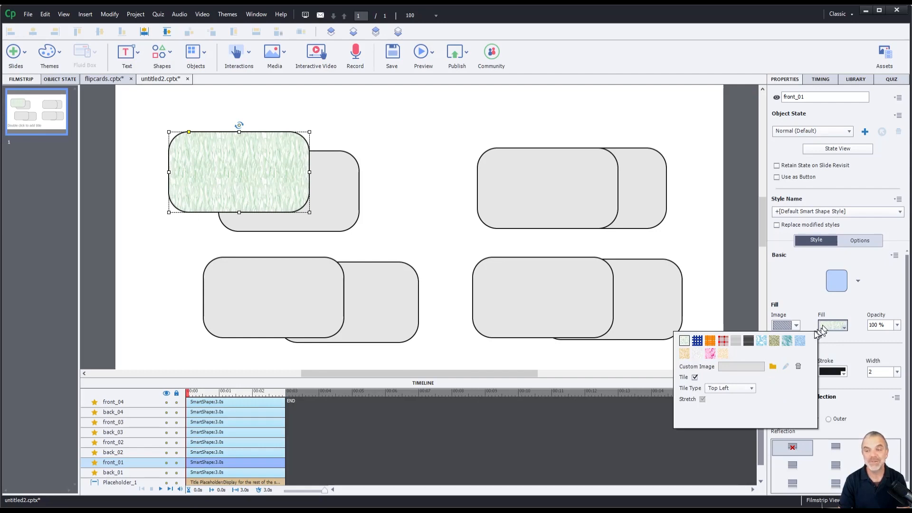
click(770, 366)
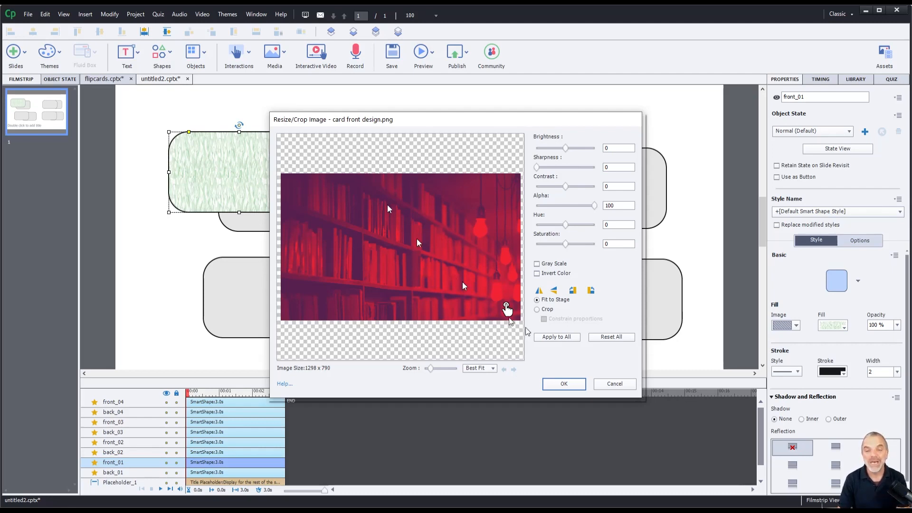
click(574, 383)
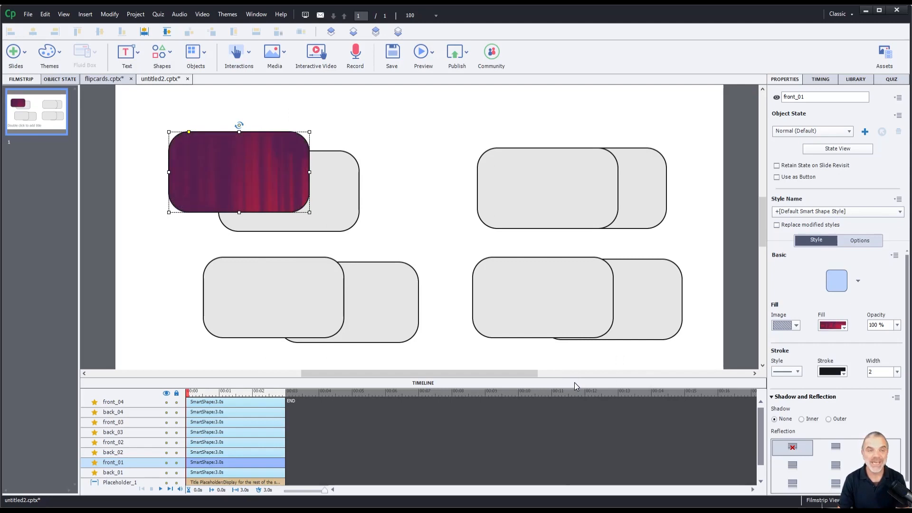
- Set the tile type of front_01's image fill to Bottom Right
click(830, 326)
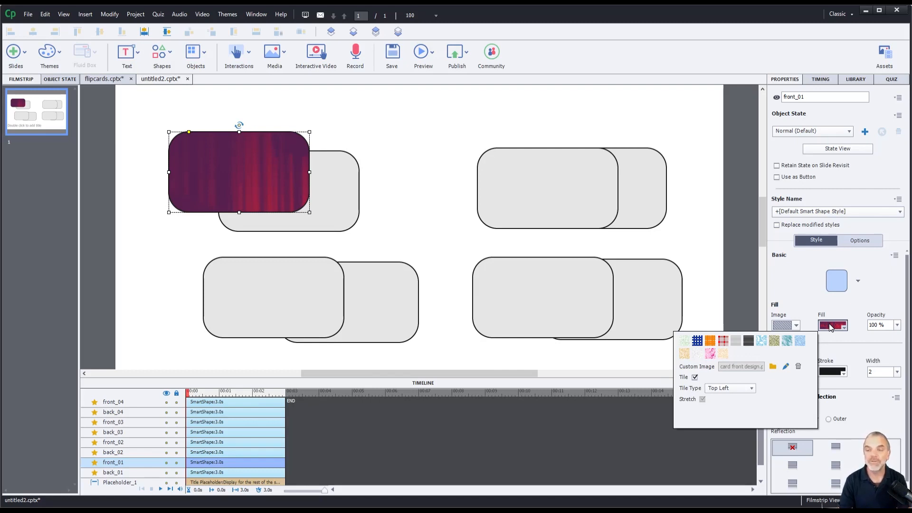
click(726, 390)
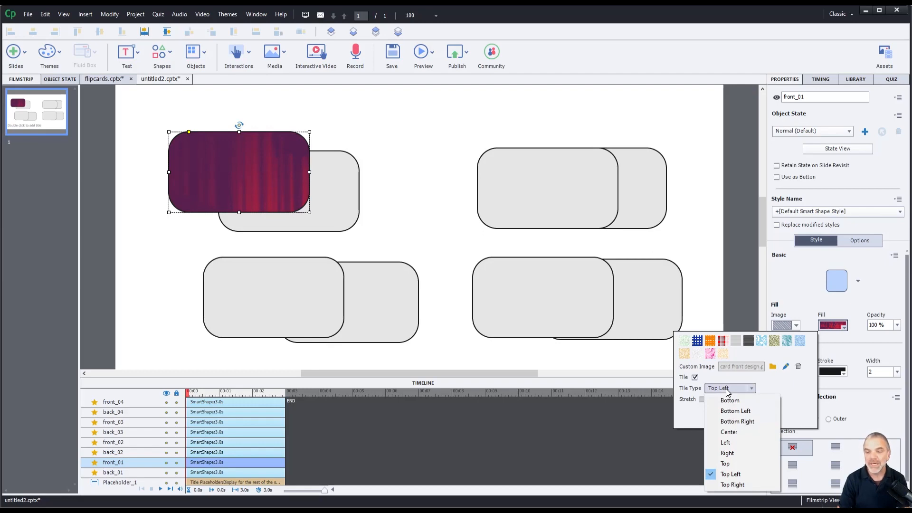
click(734, 421)
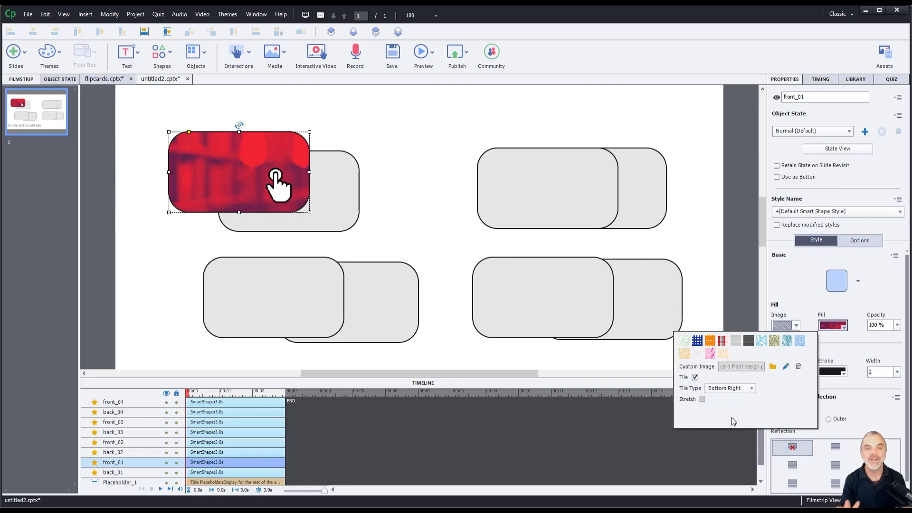
click(779, 267)
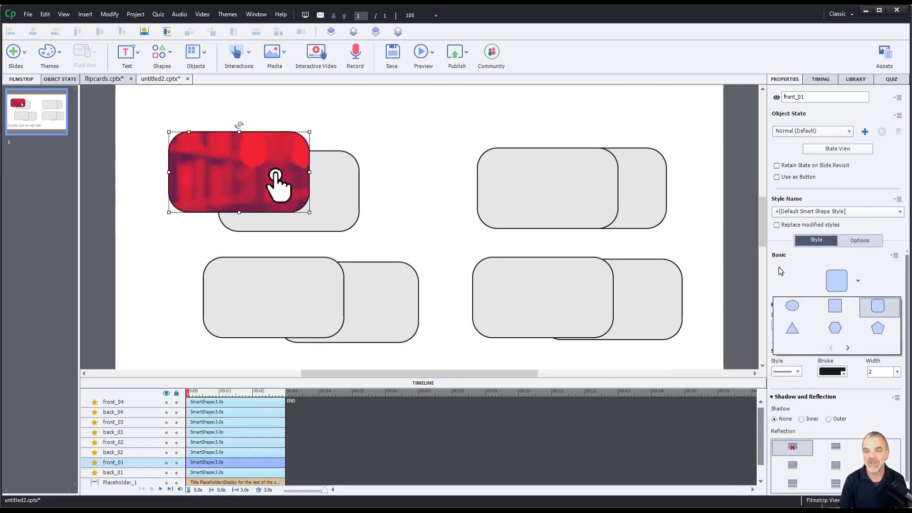
- Give front_02 an image fill using card front design.png from the project library
click(543, 212)
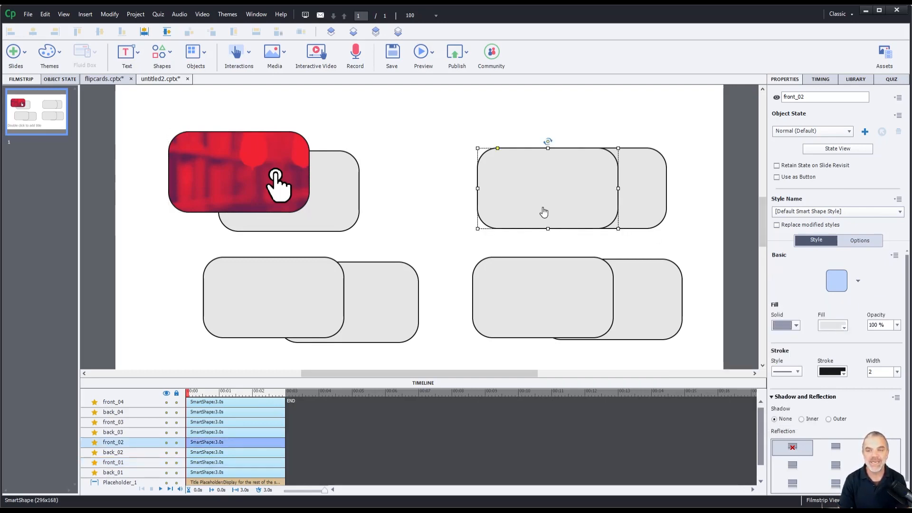
click(784, 326)
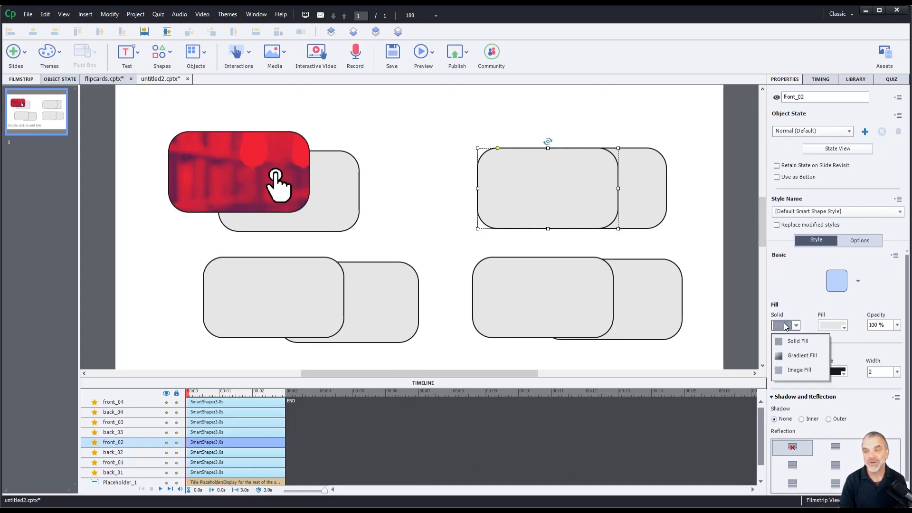
click(790, 370)
click(834, 326)
click(773, 366)
click(471, 235)
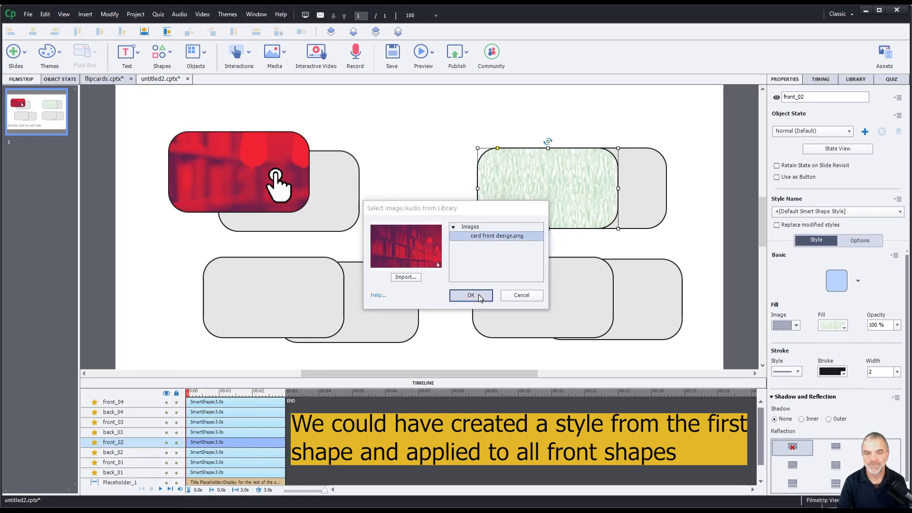
click(477, 296)
- Align front_02's image tiling to match front_01, and apply the same image fill to front_03 and front_04
click(834, 326)
click(719, 386)
click(701, 399)
click(273, 297)
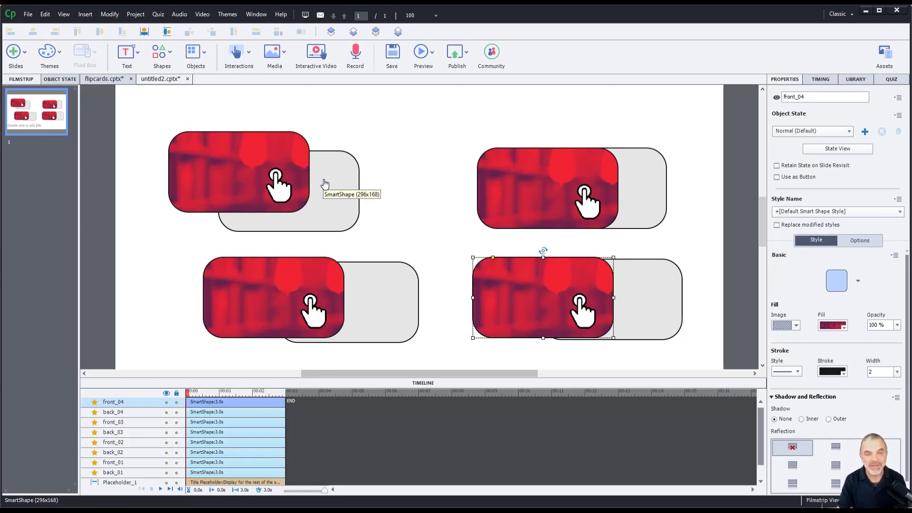
- Move back_01 and front_01 apart horizontally so the two cards no longer overlap
drag(324, 183, 359, 179)
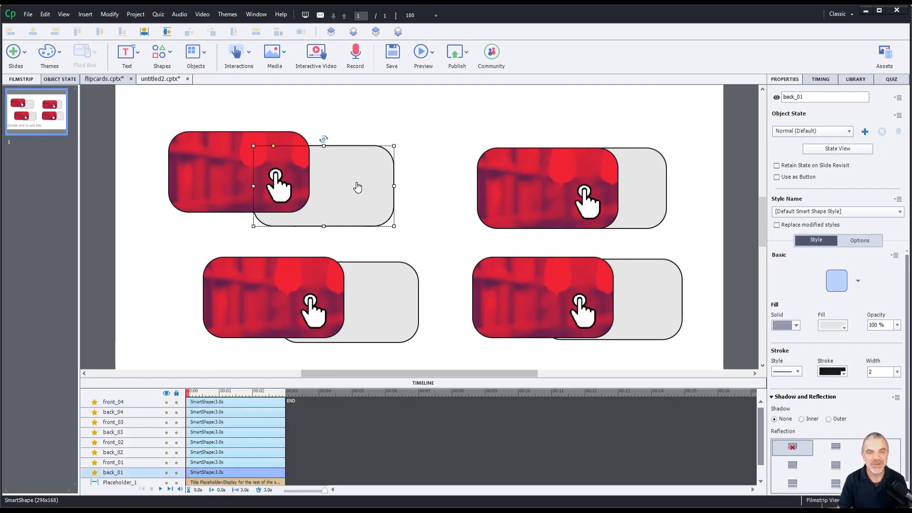
drag(224, 169, 180, 163)
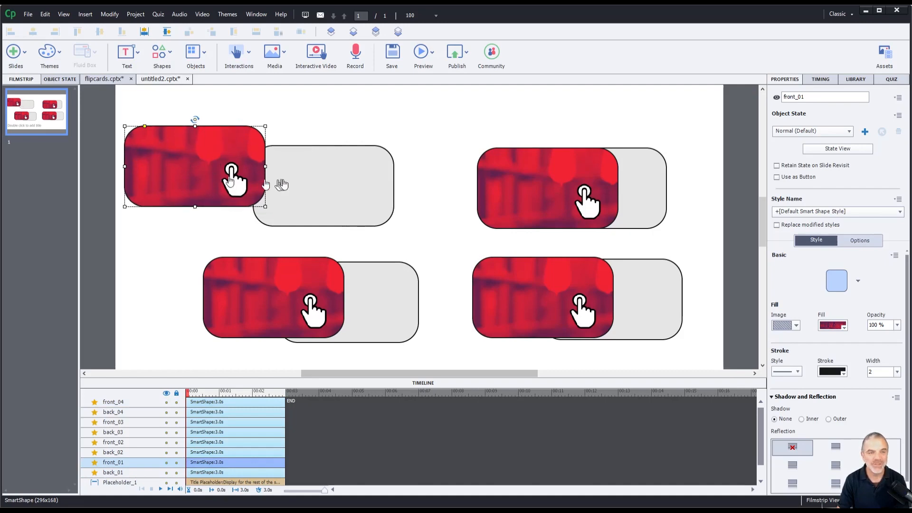
drag(312, 184, 337, 180)
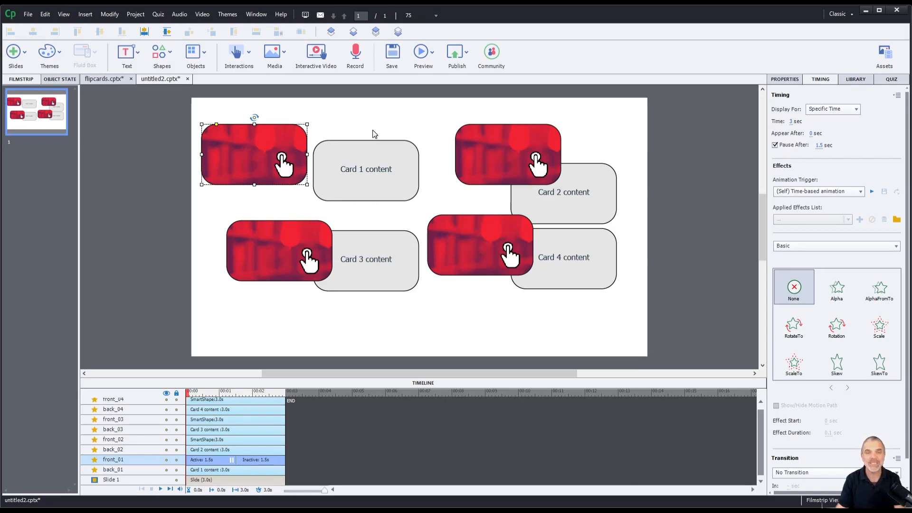
click(135, 15)
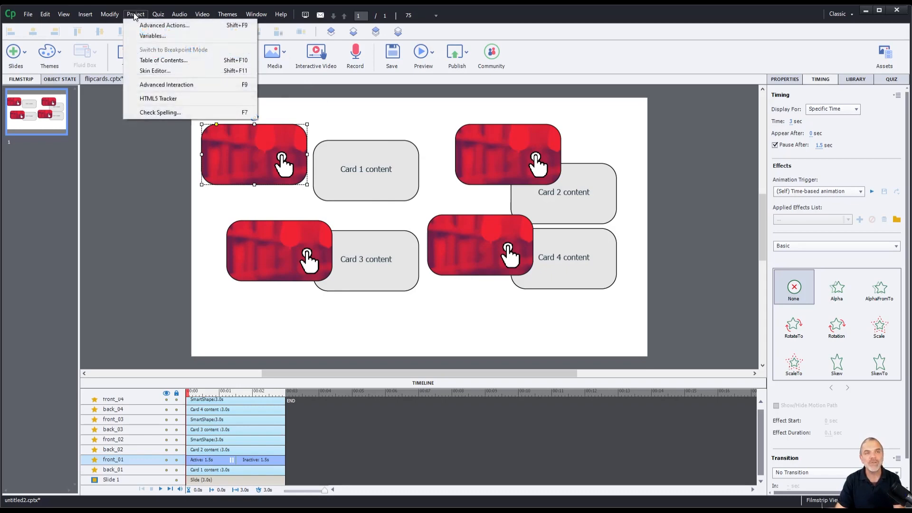
click(143, 25)
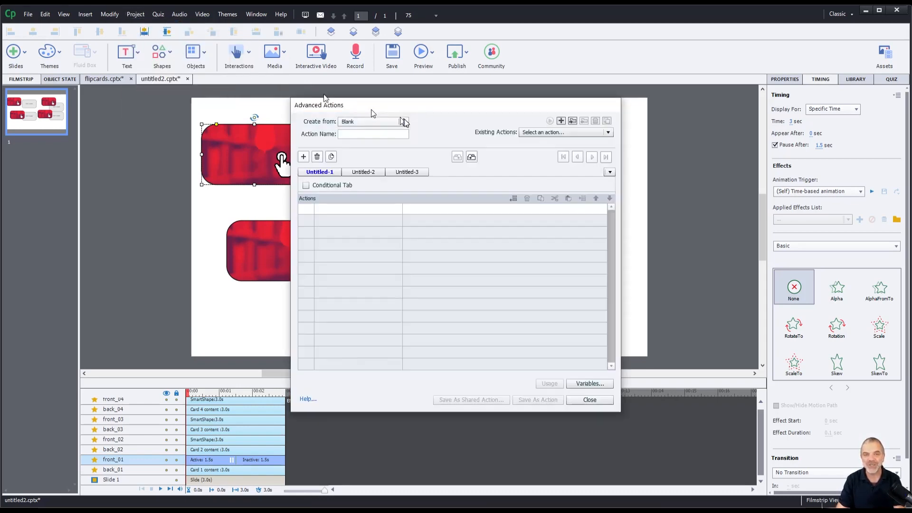
drag(410, 110, 554, 121)
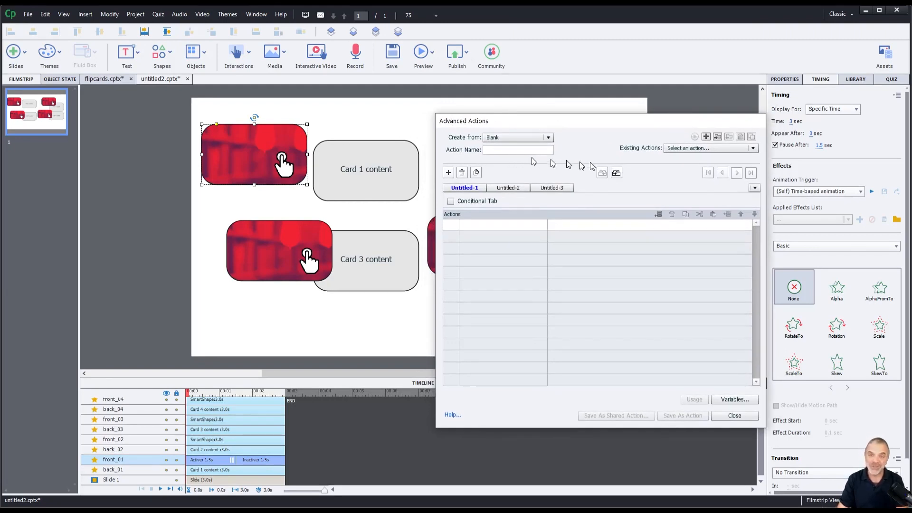
key(Escape)
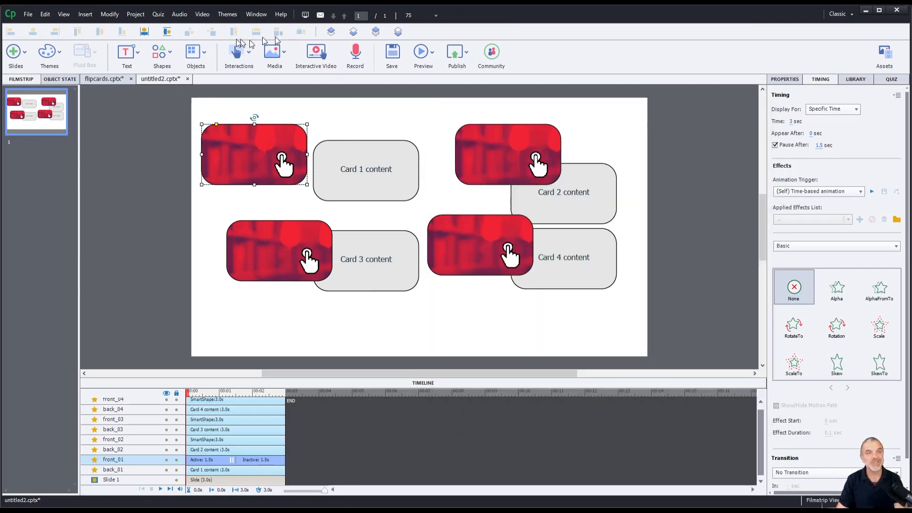
- Start a new advanced action named flip_01, keeping its dialog clear of the first card pair
click(137, 17)
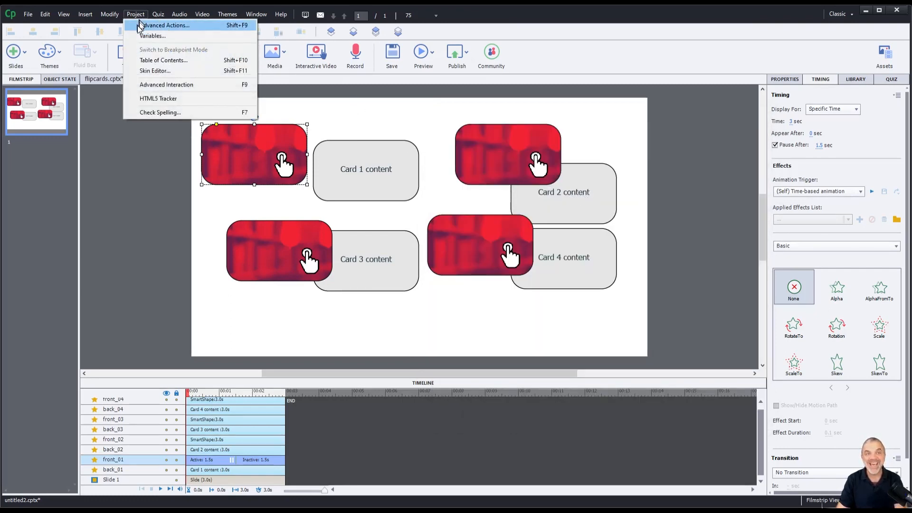
click(140, 26)
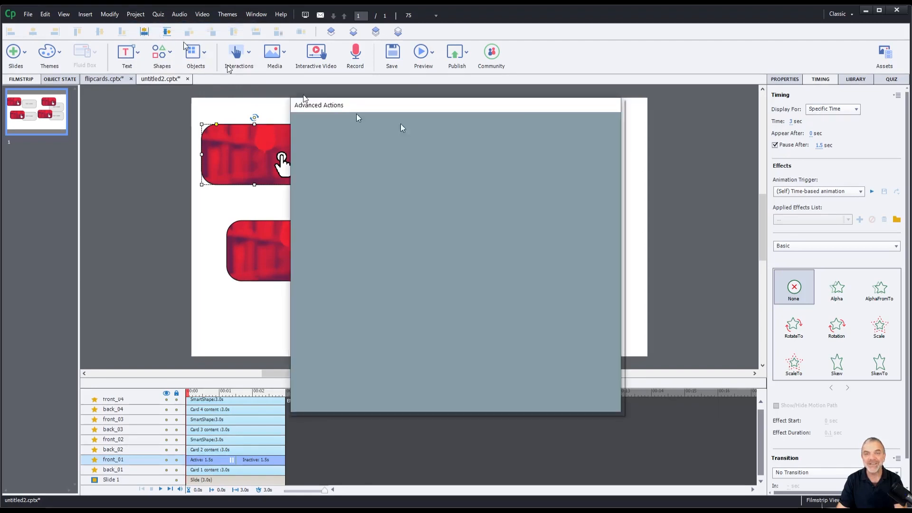
drag(448, 105, 539, 127)
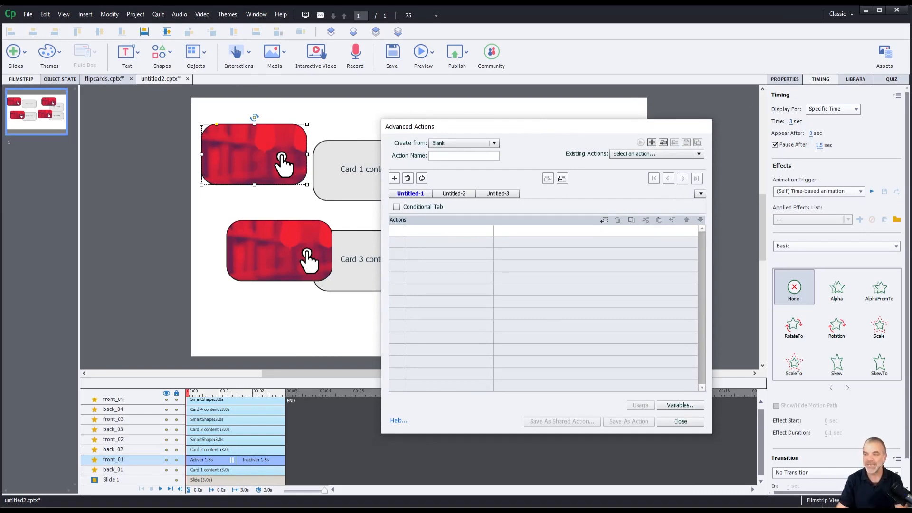
drag(499, 125, 563, 113)
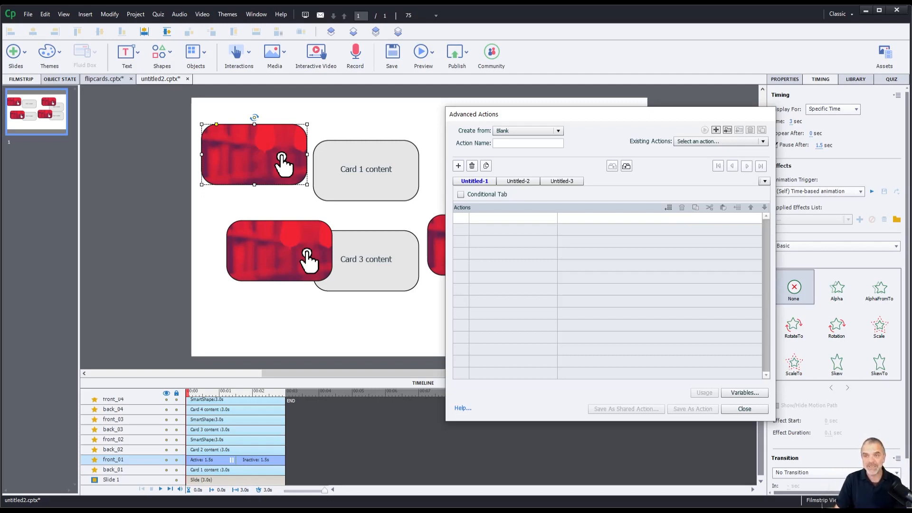
click(525, 144)
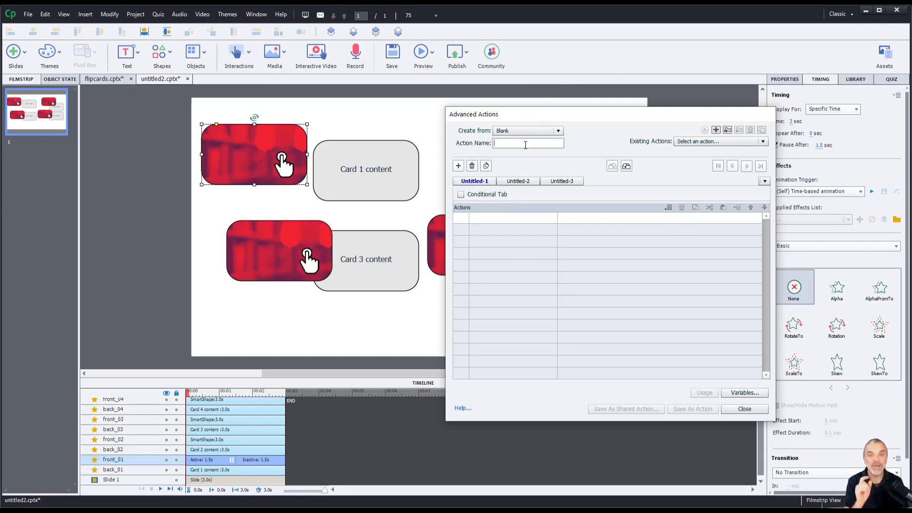
text(flip_01)
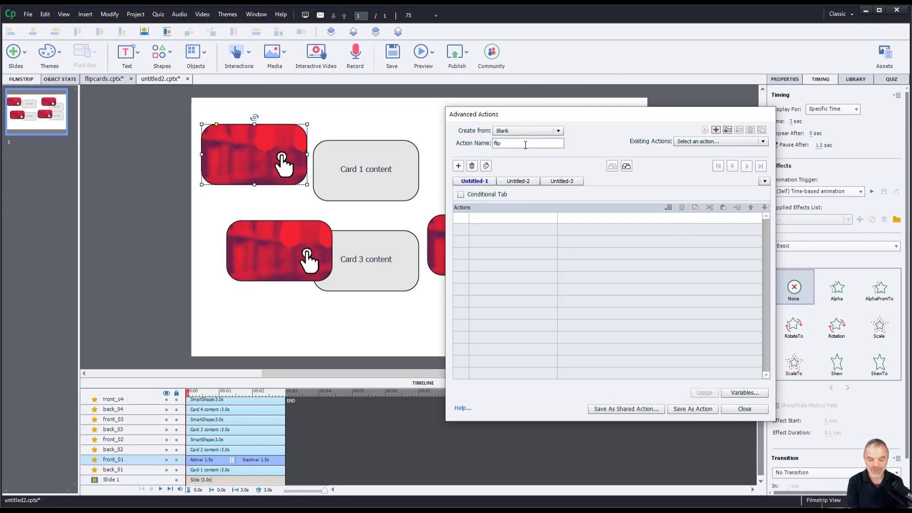
- Add an Apply Effect action to flip_01 that applies the basic ScaleTo effect to front_01
click(498, 218)
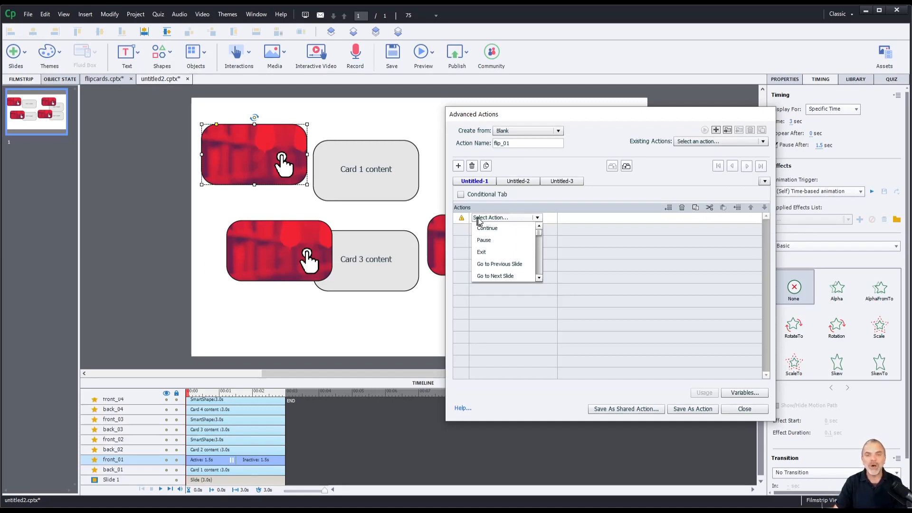
click(569, 218)
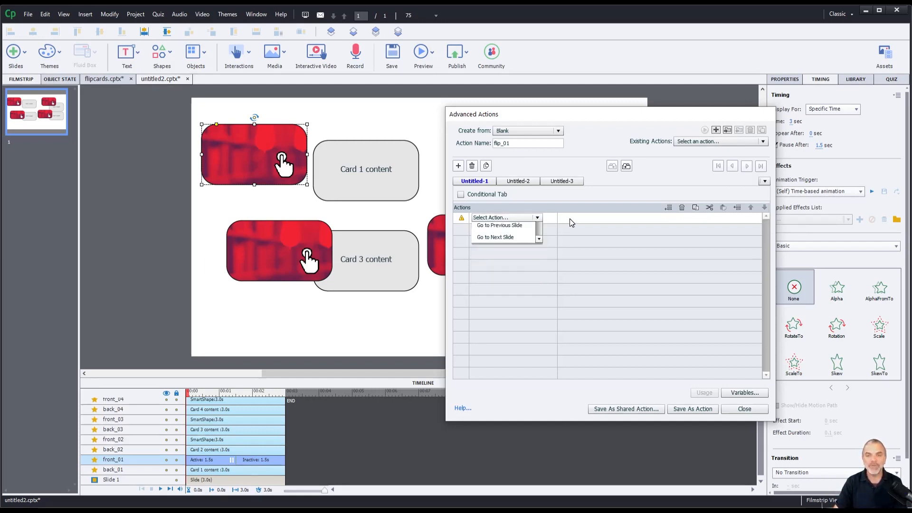
click(527, 219)
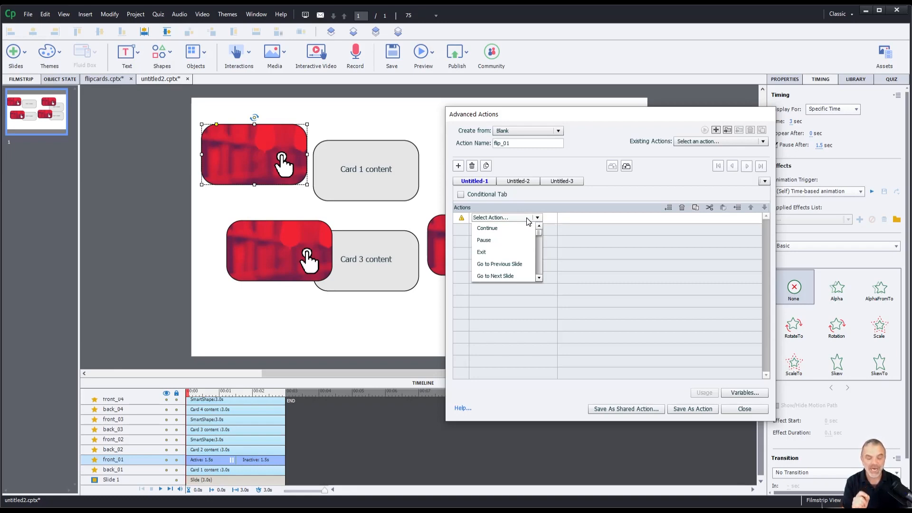
key(a)
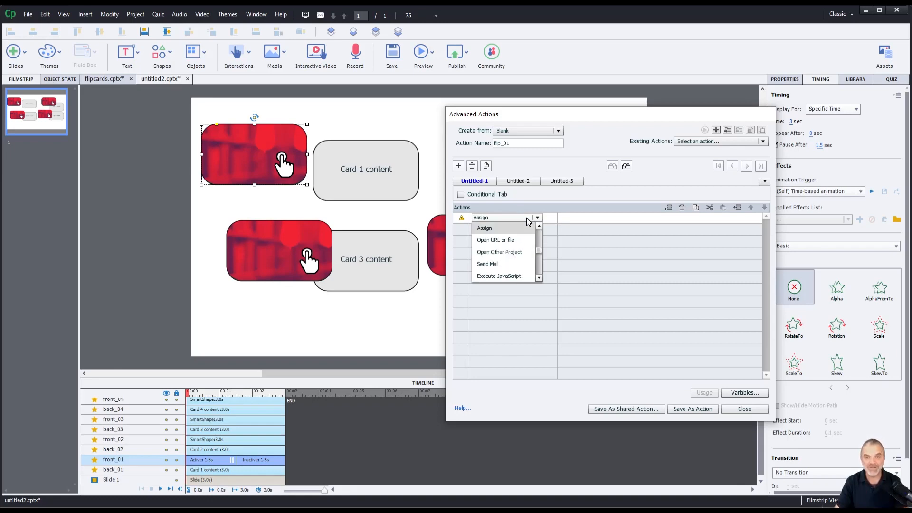
key(a)
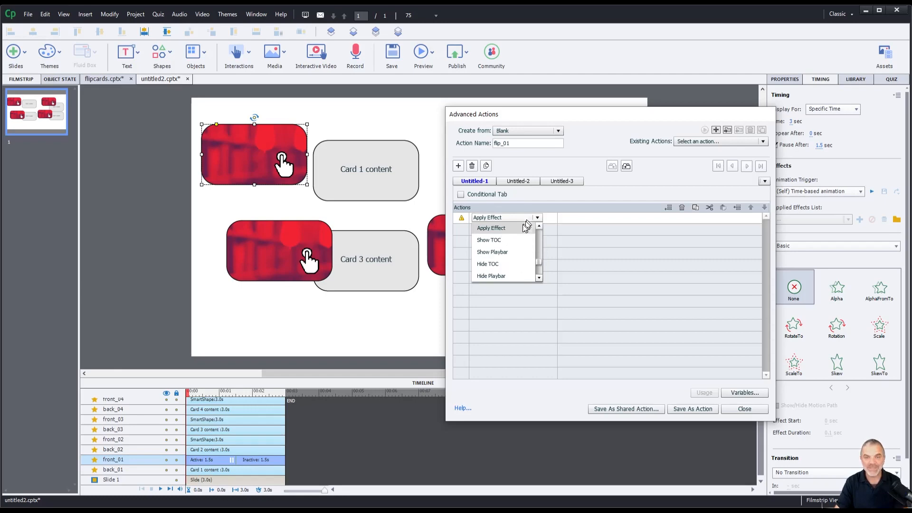
click(497, 229)
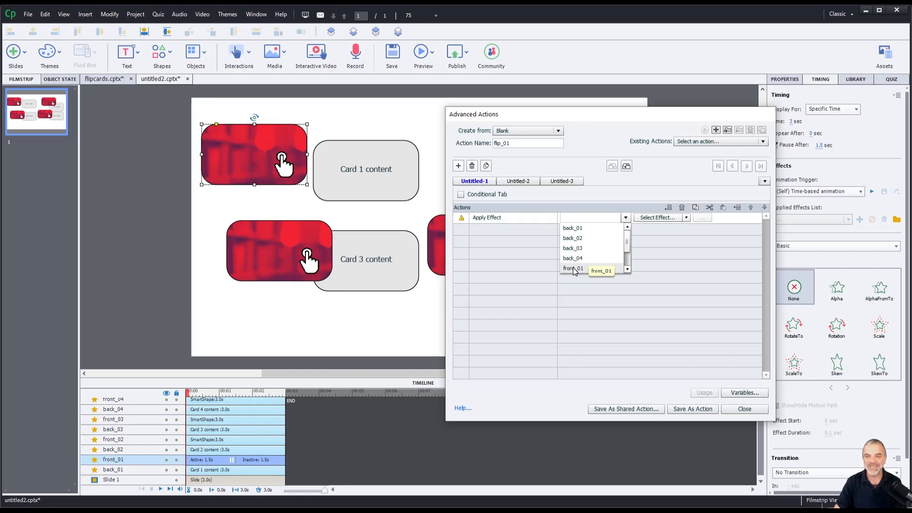
click(573, 268)
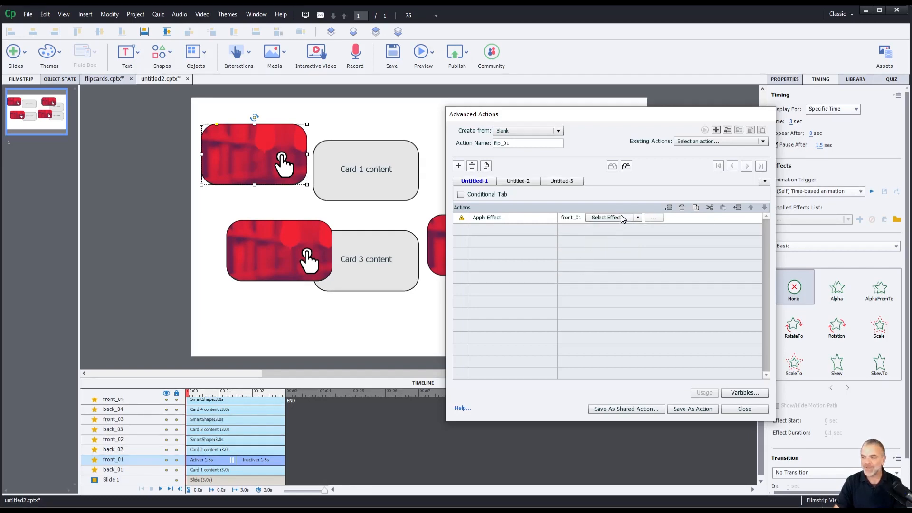
click(621, 216)
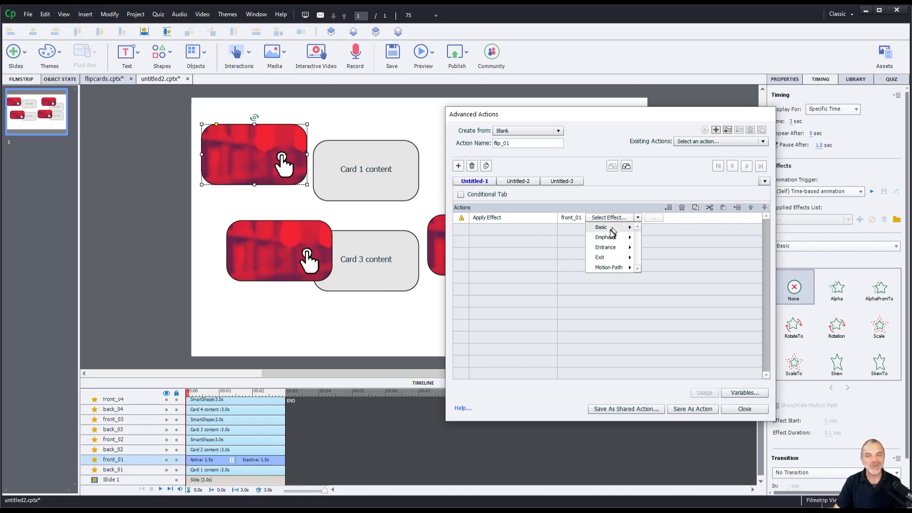
mouse_move(613, 226)
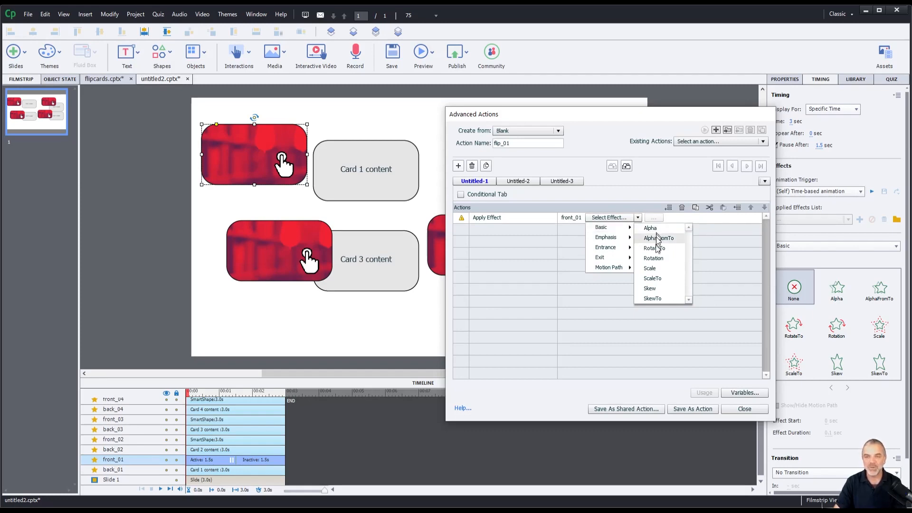
click(648, 279)
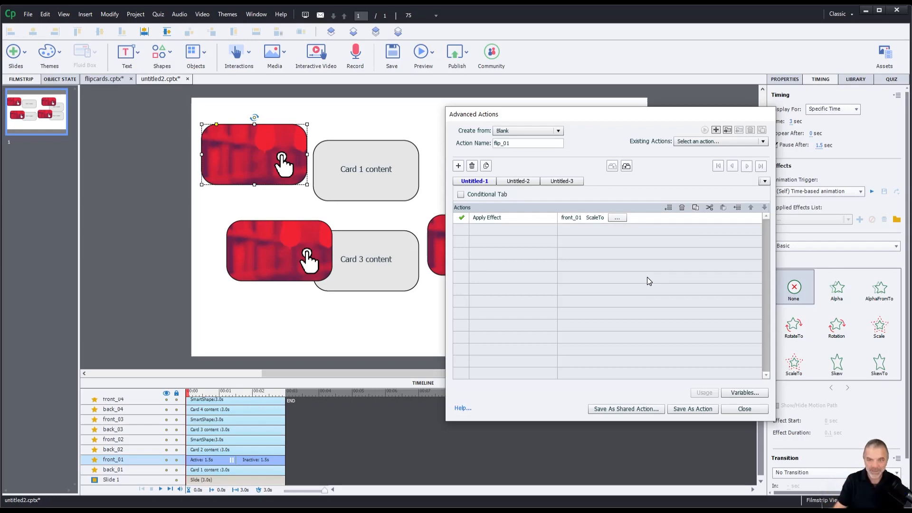
- Set the front_01 ScaleTo effect's parameters to scaleX 0 and scaleY 1
click(617, 217)
drag(616, 221, 682, 170)
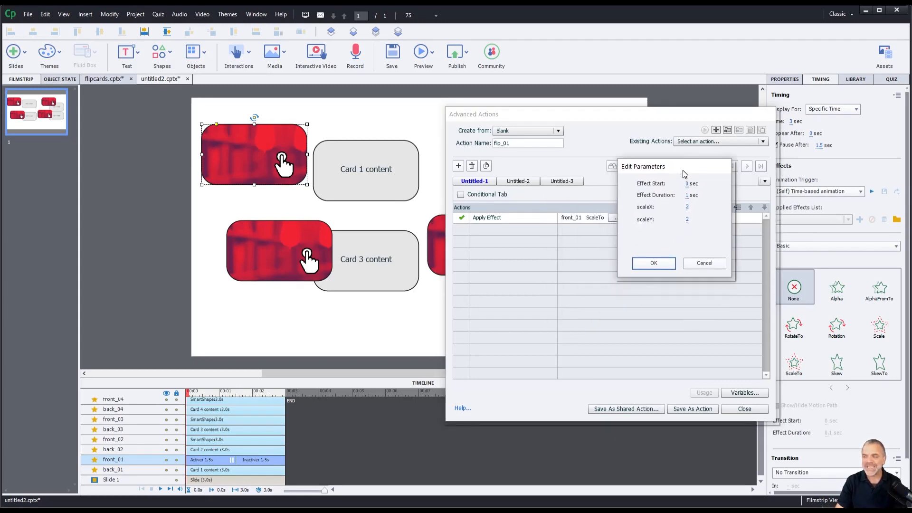
click(688, 209)
text(0)
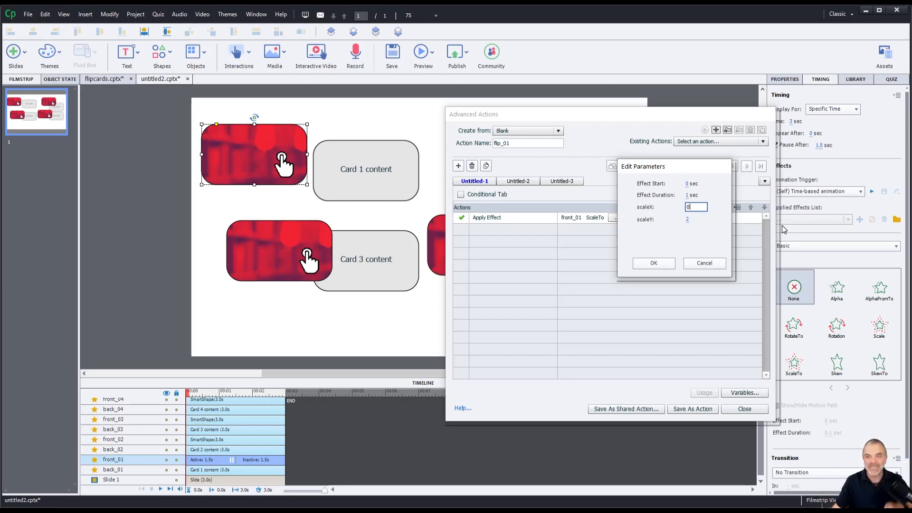
click(686, 219)
text(1)
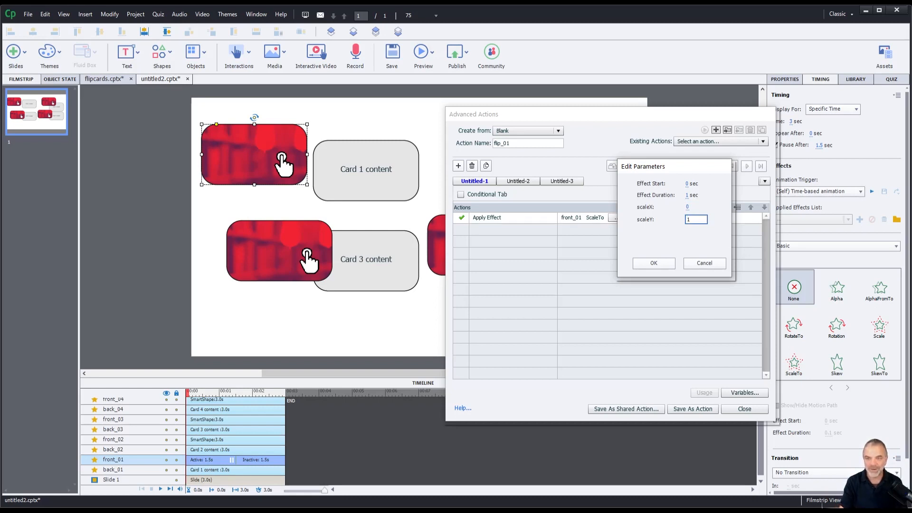
click(652, 263)
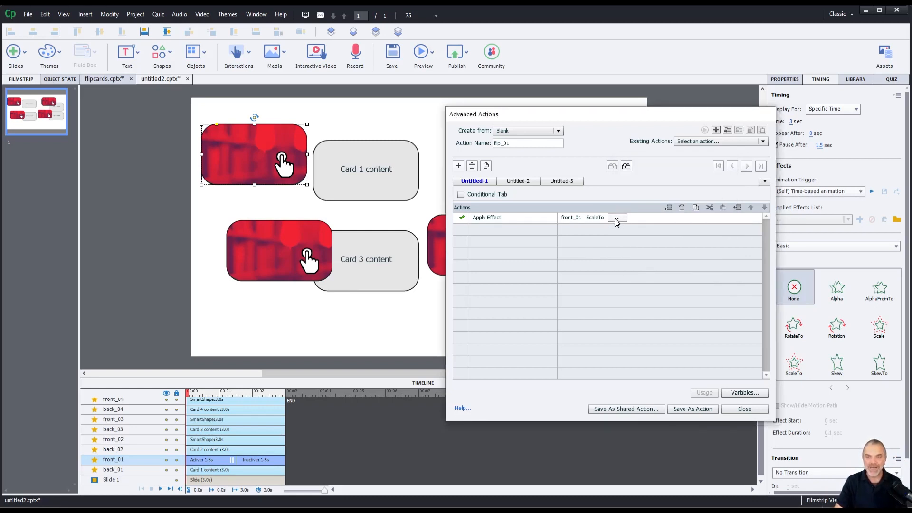
click(616, 218)
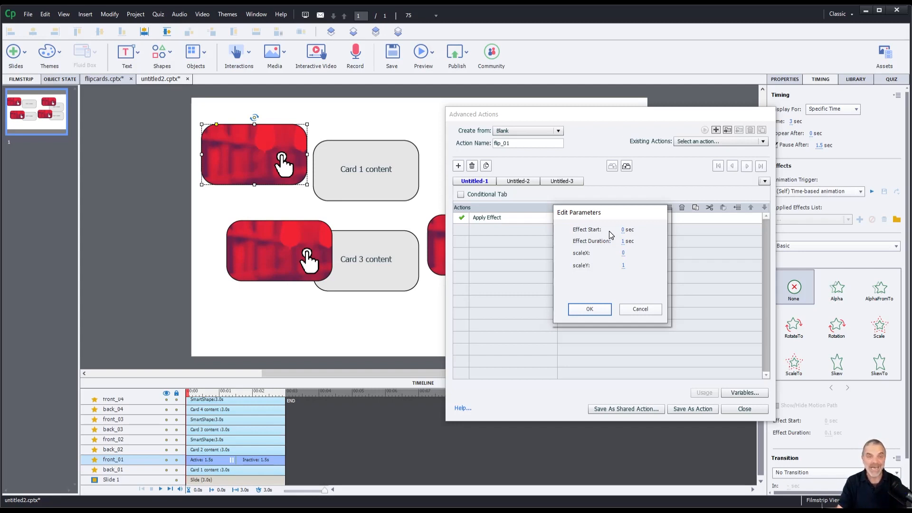
click(604, 311)
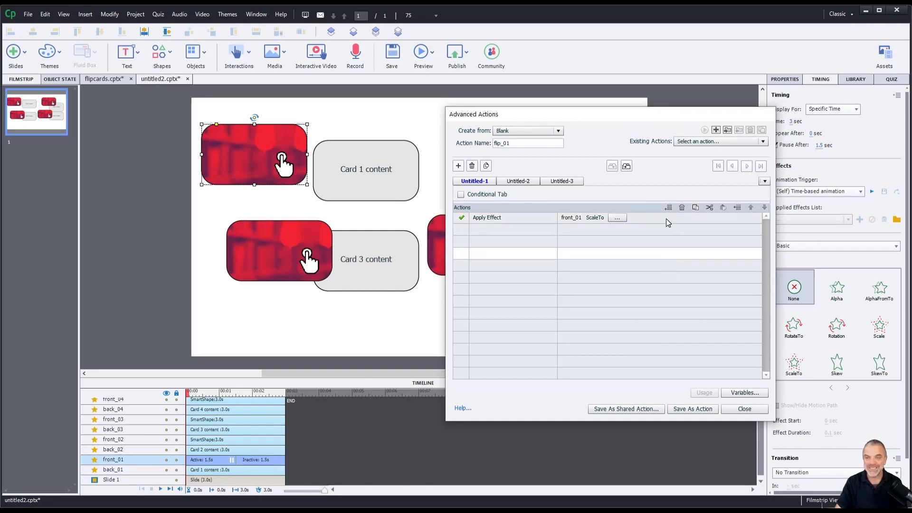
- Duplicate the front_01 effect action onto the second row, retarget the copy to back_01, and check its parameters
click(698, 206)
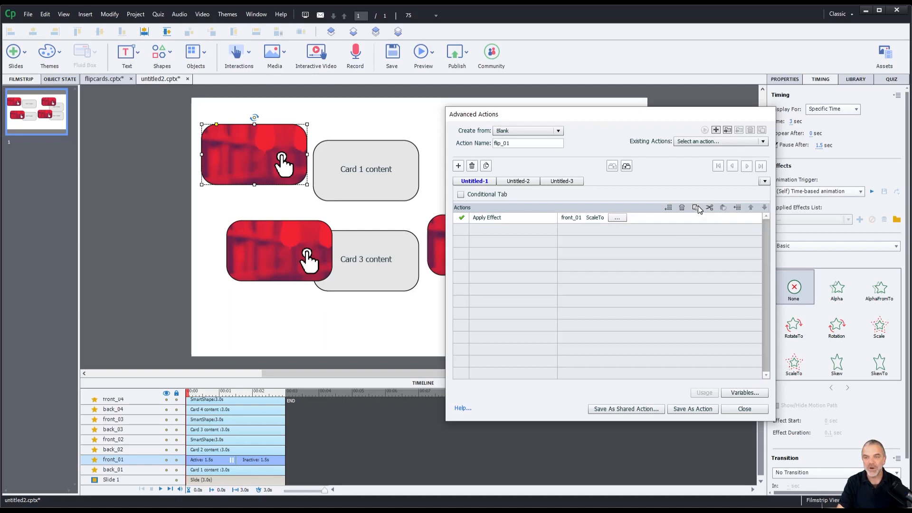
click(692, 230)
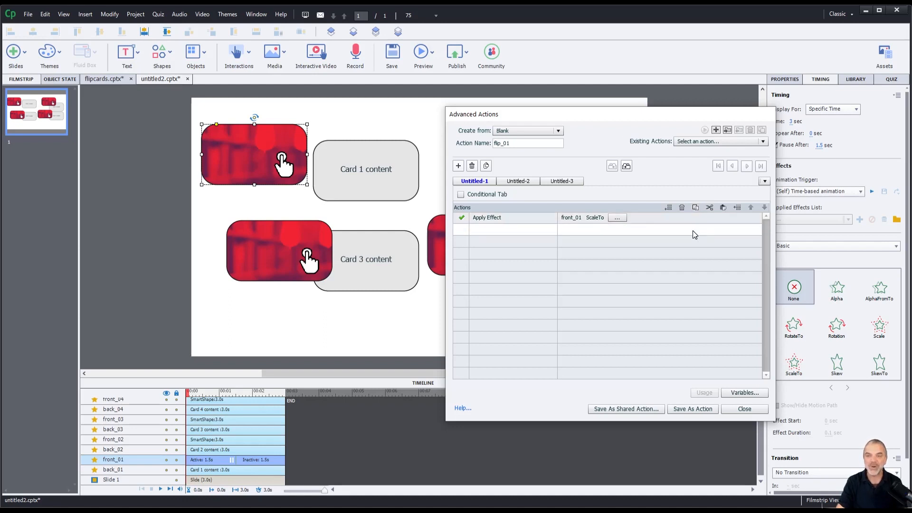
click(723, 207)
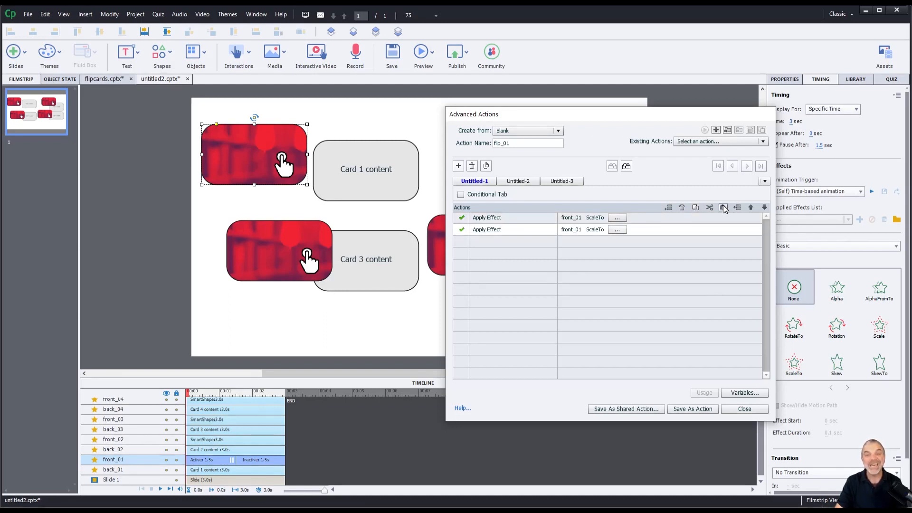
click(574, 231)
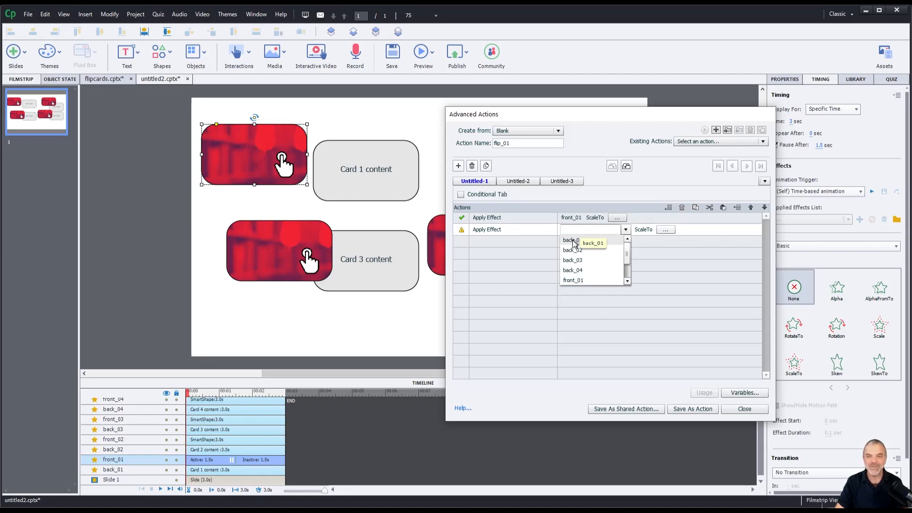
click(572, 240)
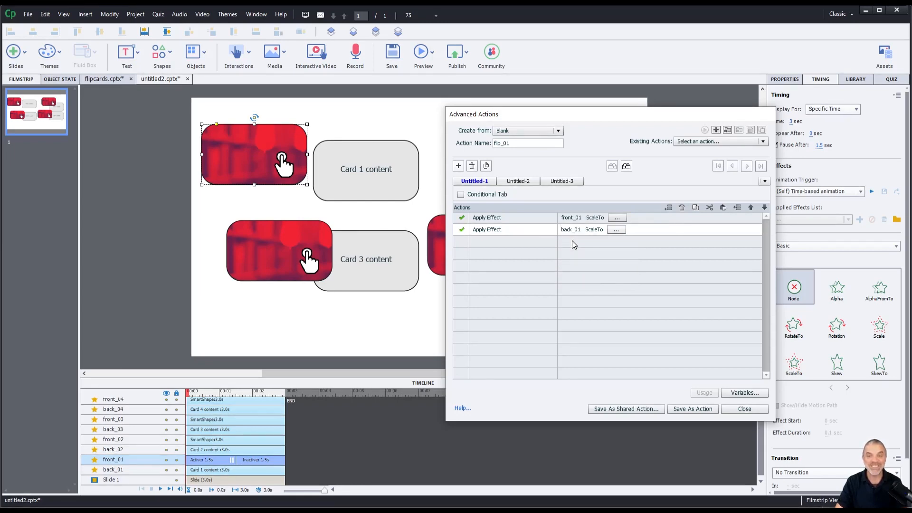
click(615, 230)
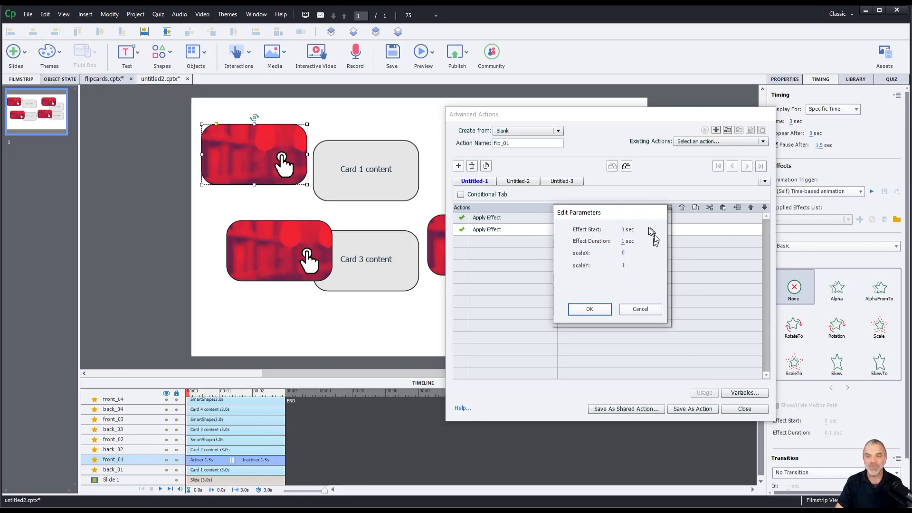
click(590, 310)
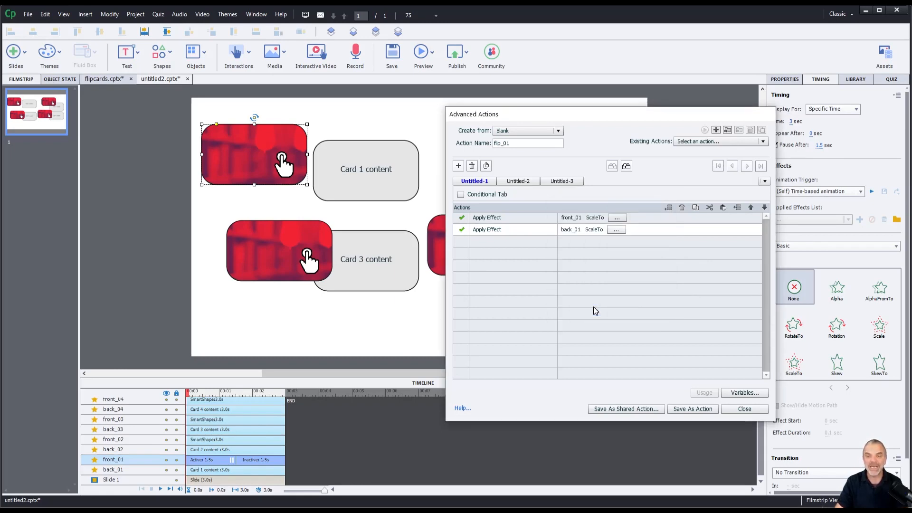
- Save flip_01 as an advanced action and close the Advanced Actions dialog
click(684, 409)
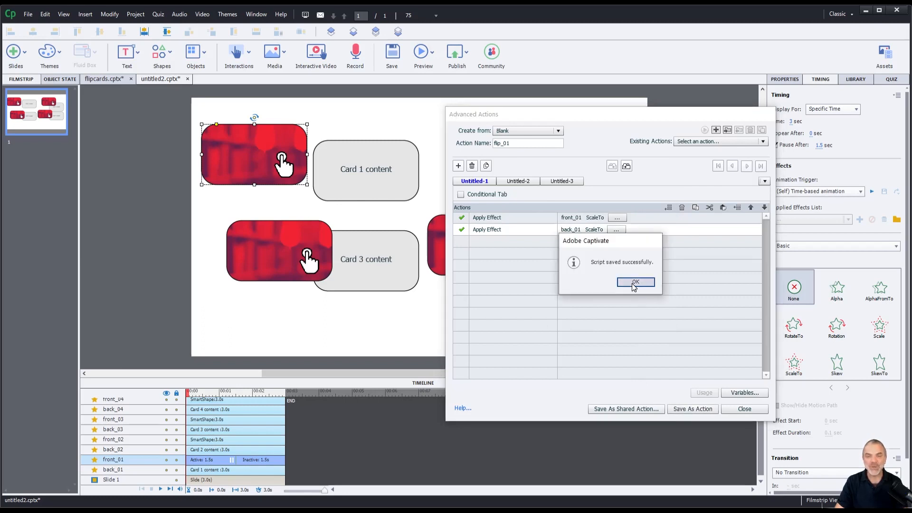
click(634, 282)
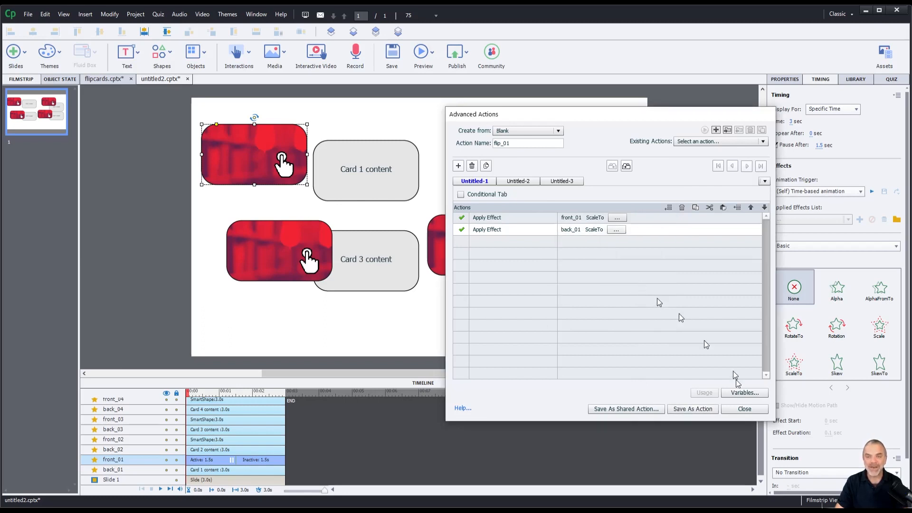
click(742, 408)
- Move front_01 to slightly overlap back_01 and set its On Success action to execute the flip_01 advanced action
drag(254, 160, 270, 161)
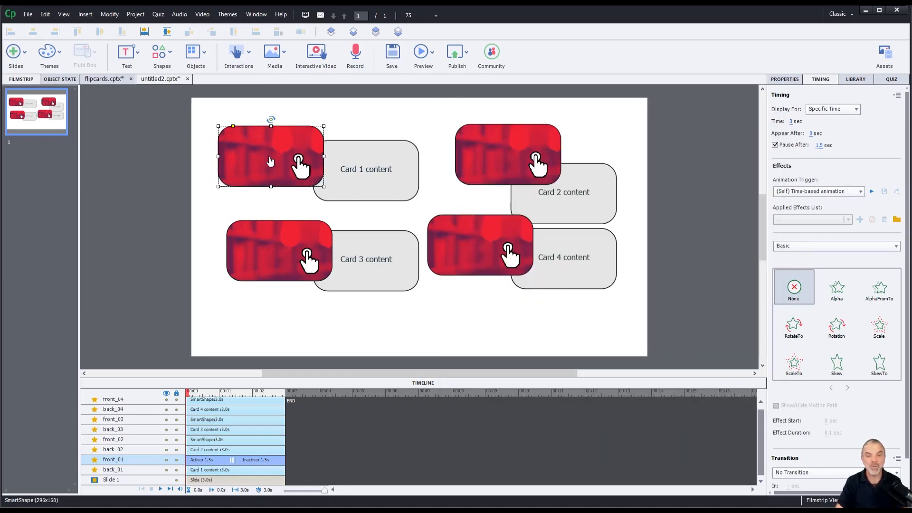
click(785, 79)
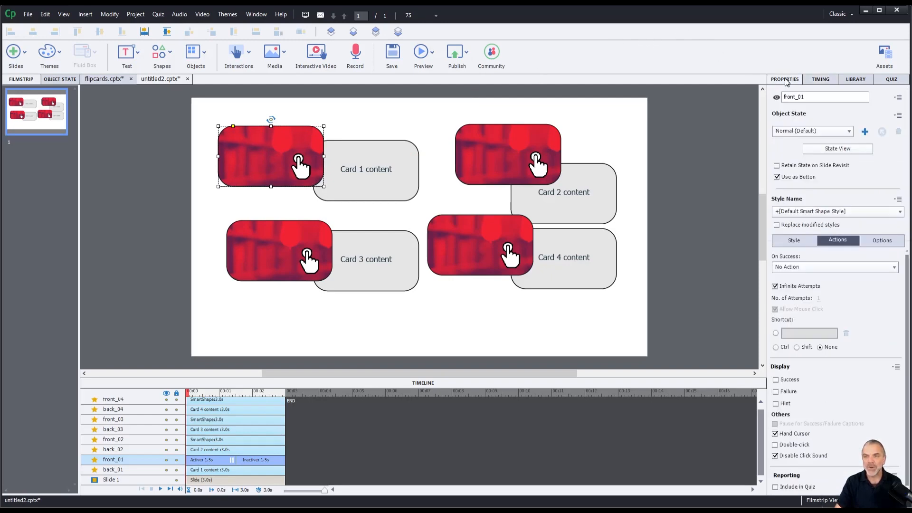
click(777, 178)
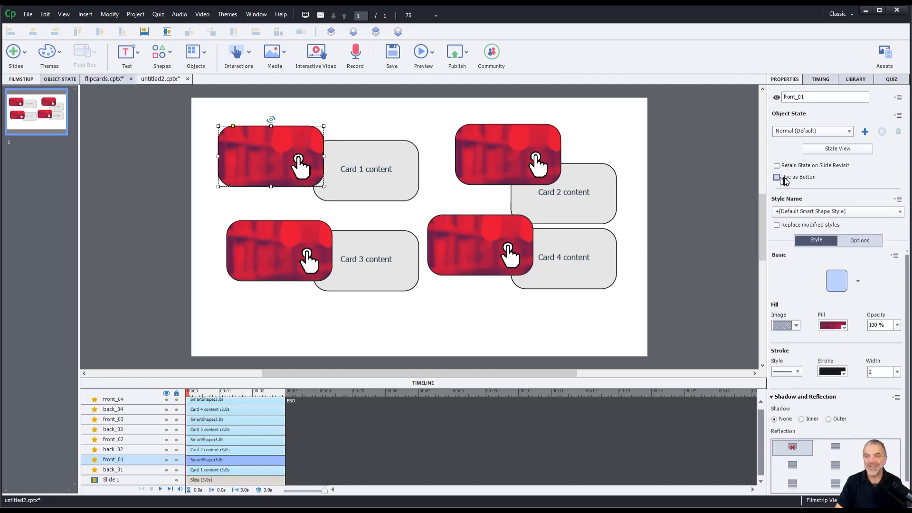
click(792, 178)
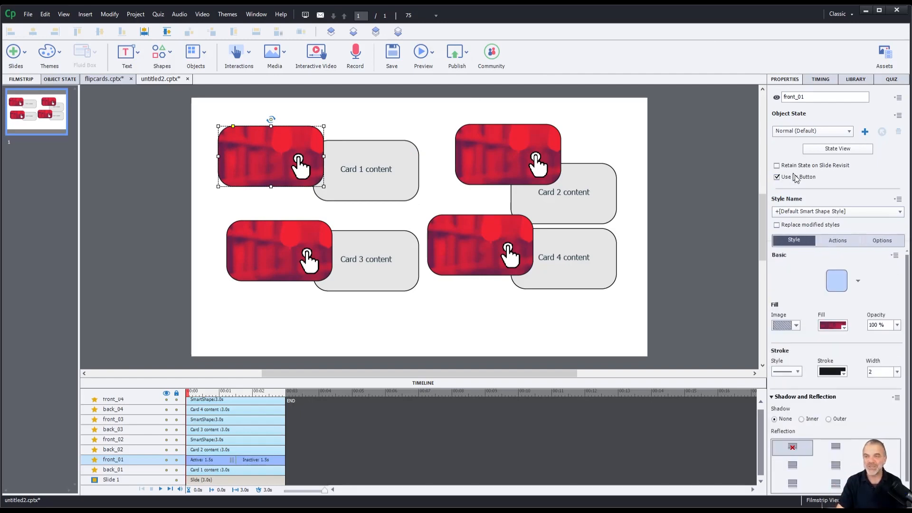
click(839, 241)
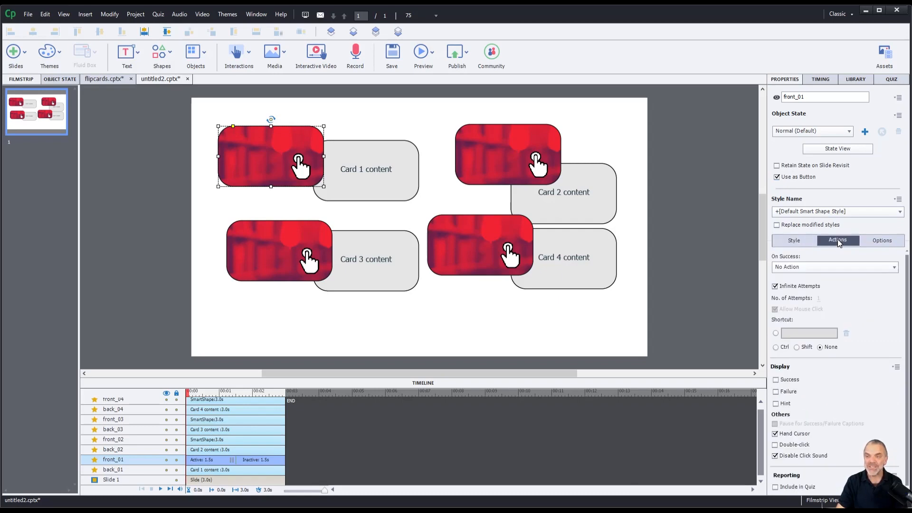
click(812, 270)
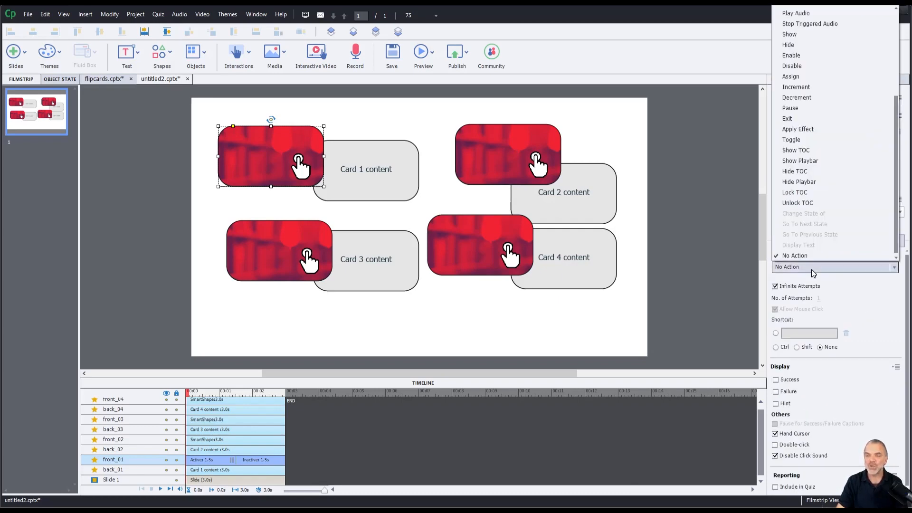
scroll(826, 181, up, 3)
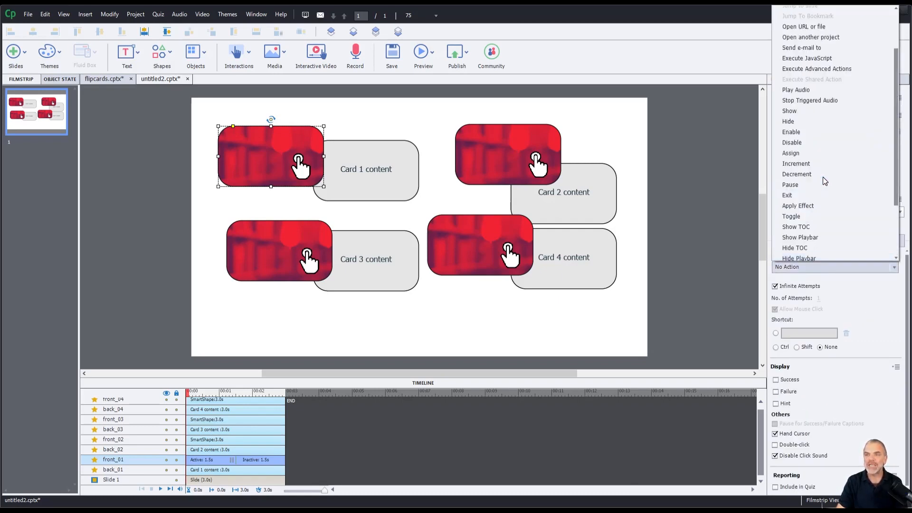
click(832, 70)
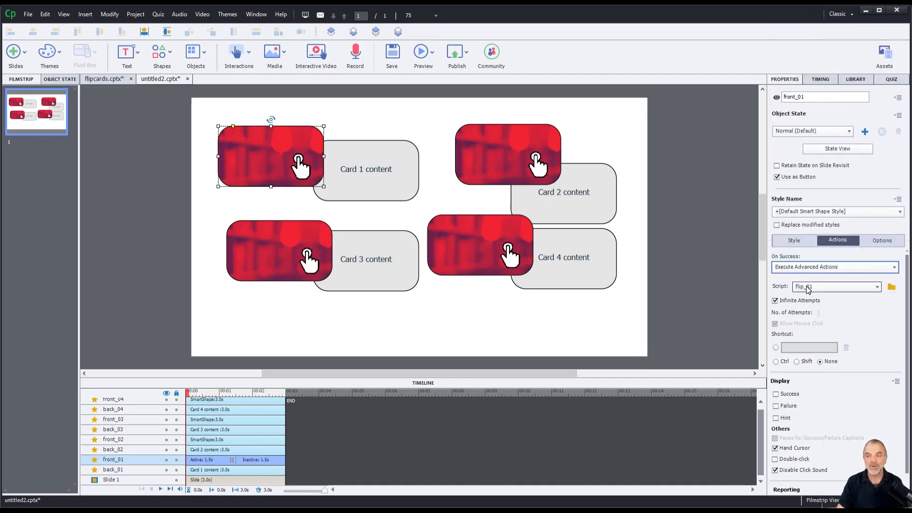
- Preview the project as HTML5 in the browser
click(426, 53)
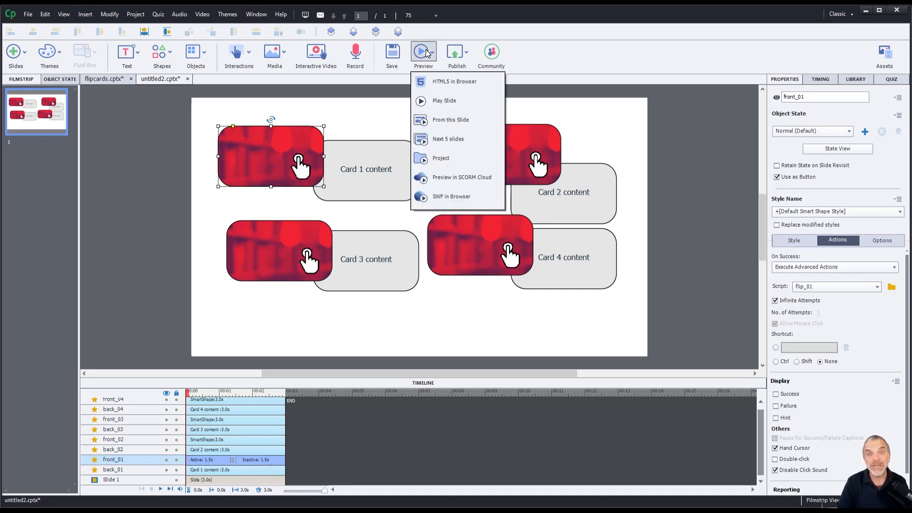
click(437, 81)
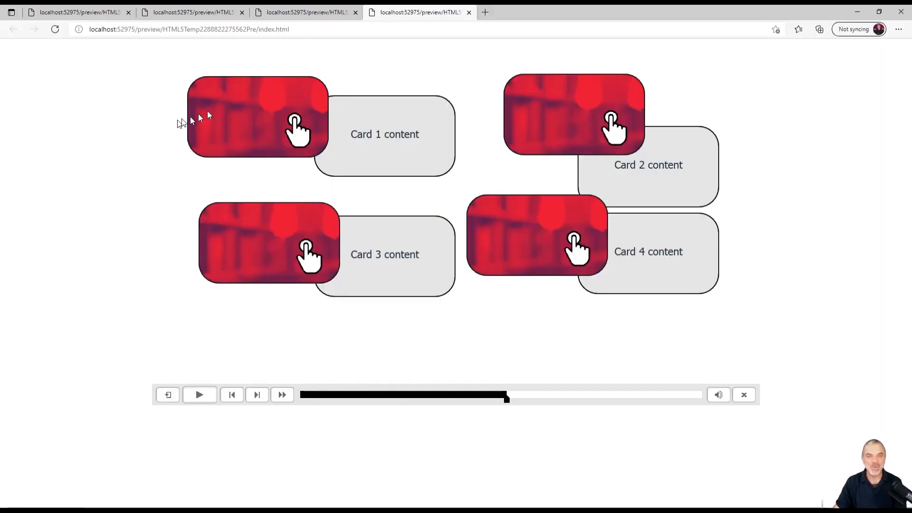
- Test the card 1 flip in the browser preview and return to Captivate
click(267, 118)
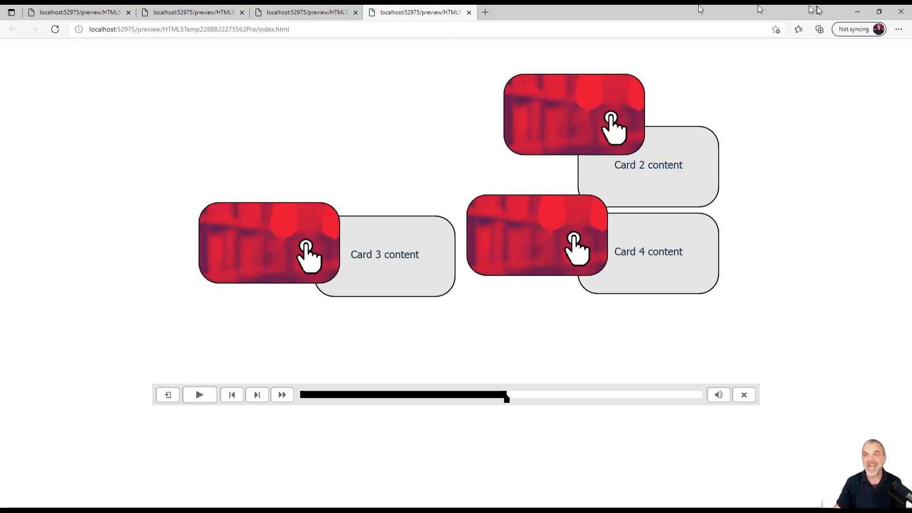
click(857, 13)
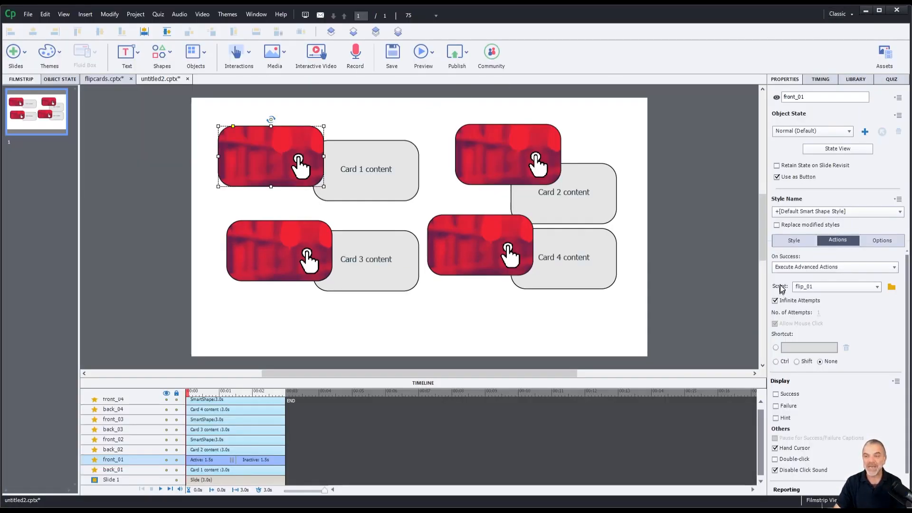
- Edit the flip_01 advanced action so front_01's ScaleTo effect uses scaleX 1 and scaleY 0
click(892, 286)
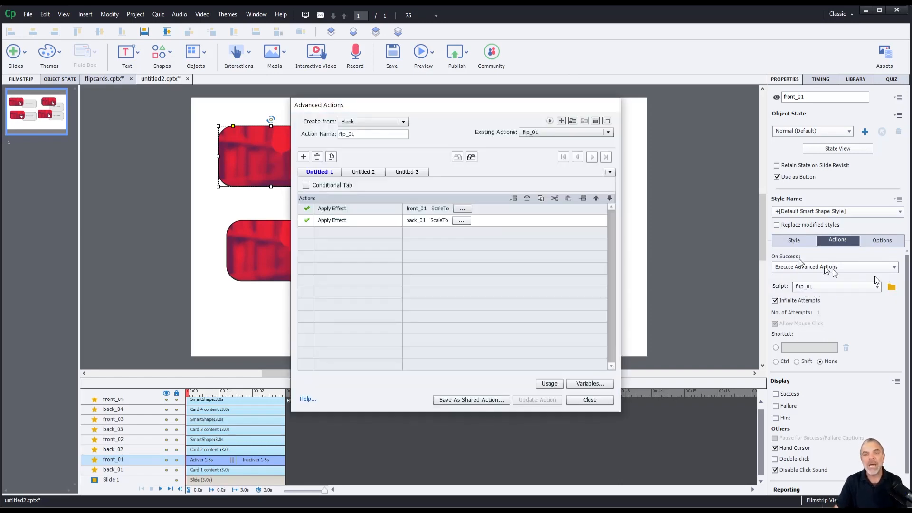
click(462, 209)
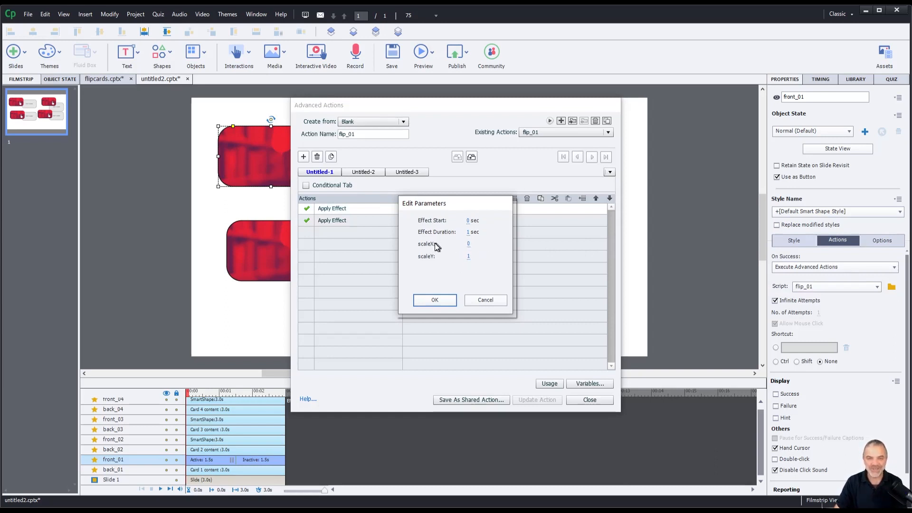
click(468, 244)
text(1)
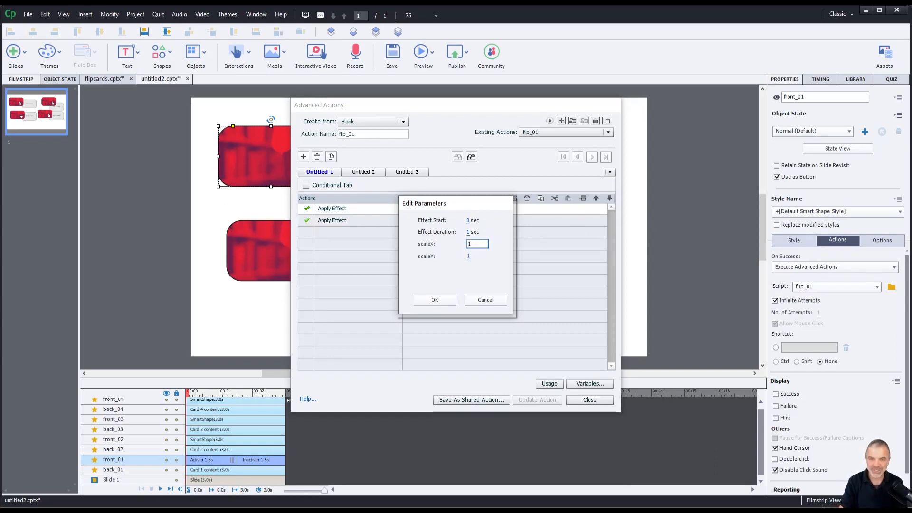
click(469, 257)
text(0)
key(Return)
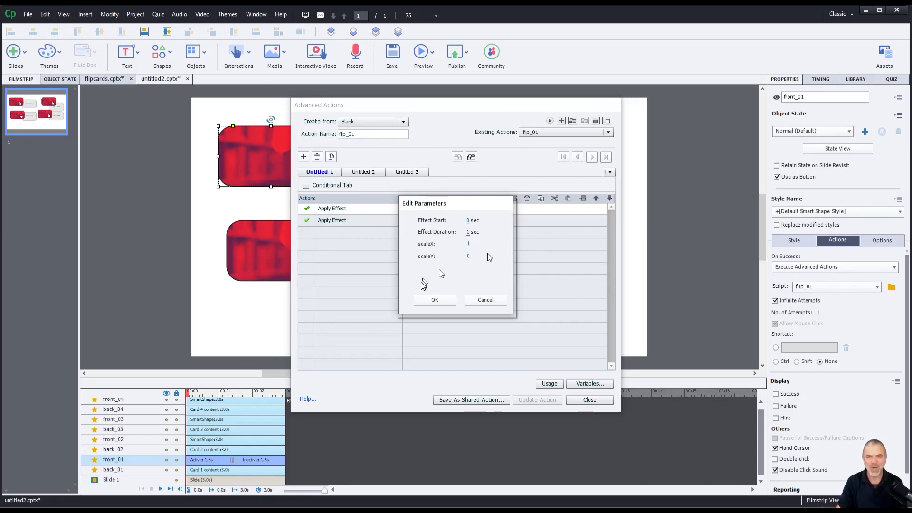
click(430, 301)
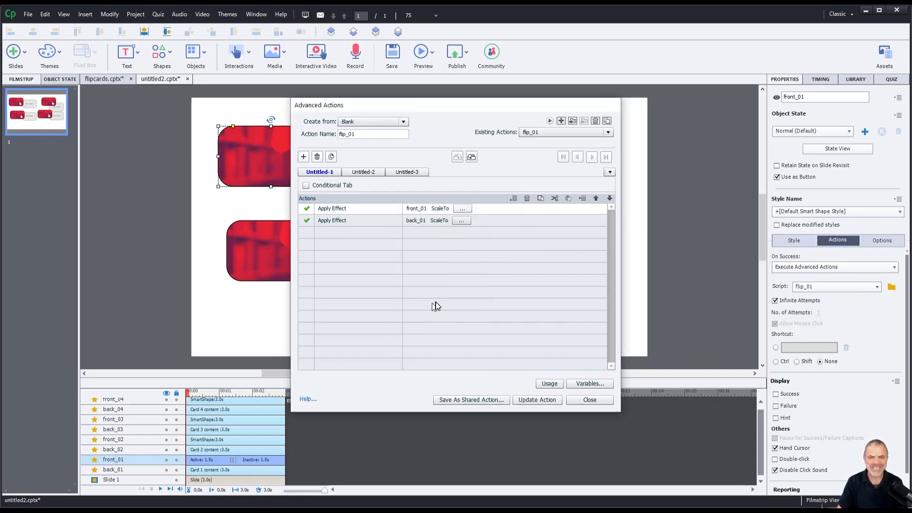
- Set scaleX to 1 for back_01's ScaleTo effect, then update the flip_01 action and close the Advanced Actions dialog
click(461, 220)
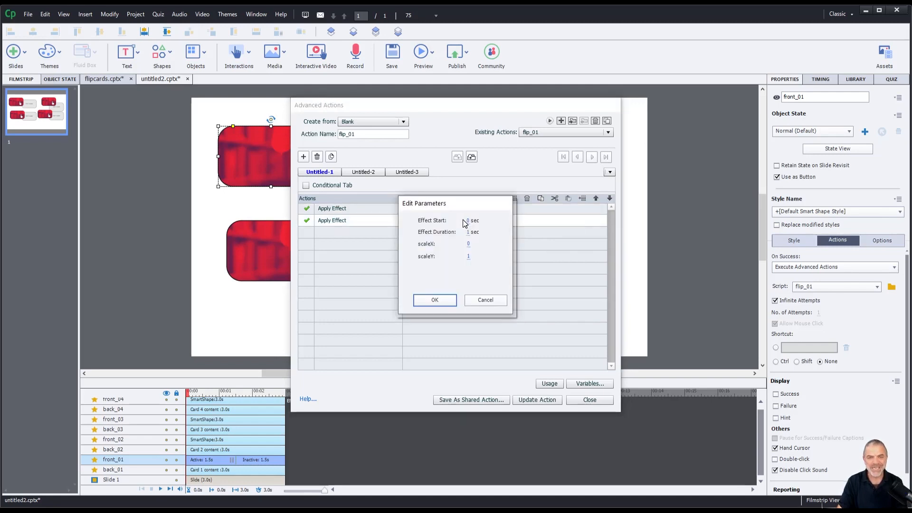
click(468, 245)
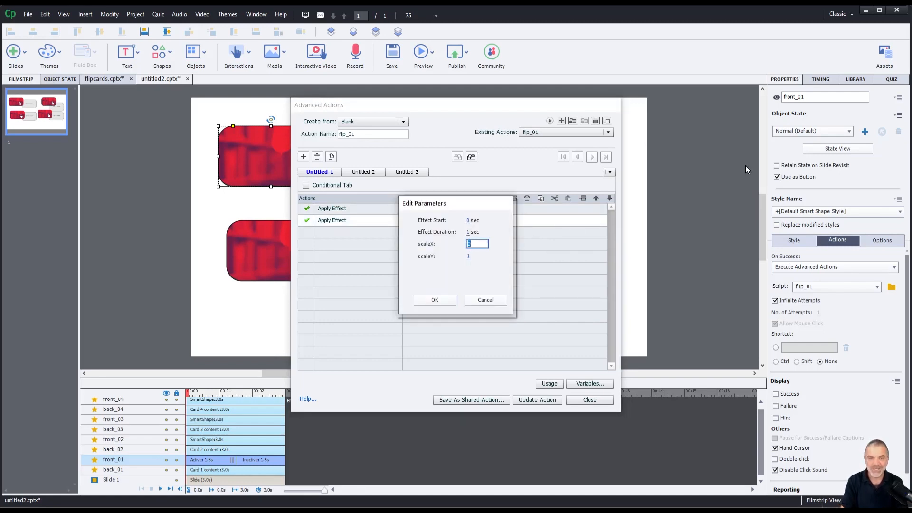
text(1)
key(Return)
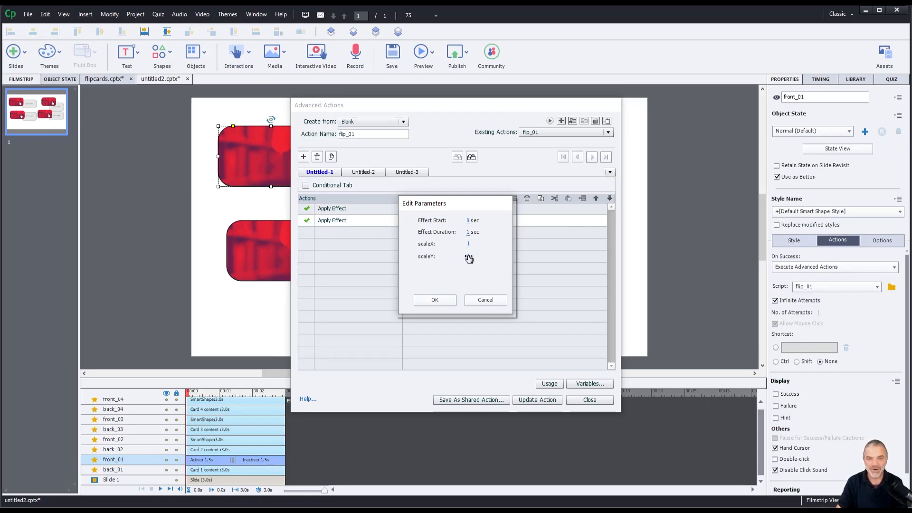
click(434, 300)
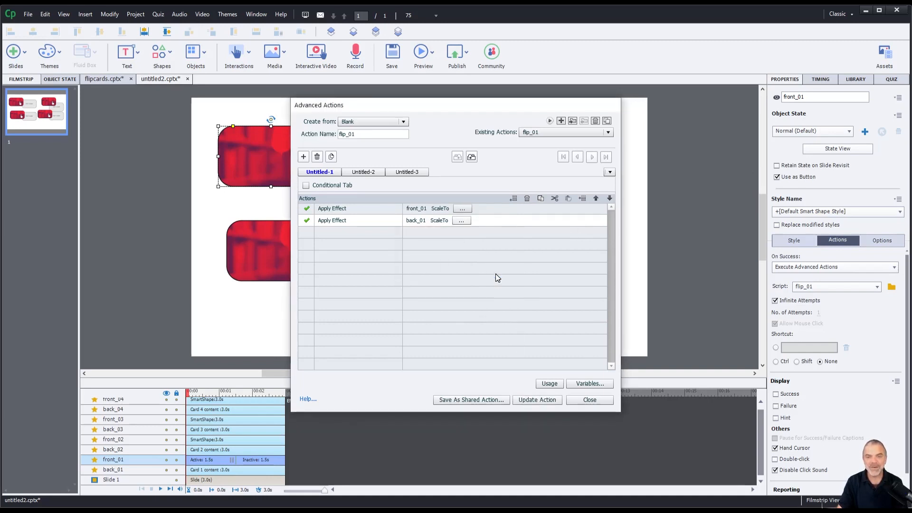
click(537, 399)
click(584, 397)
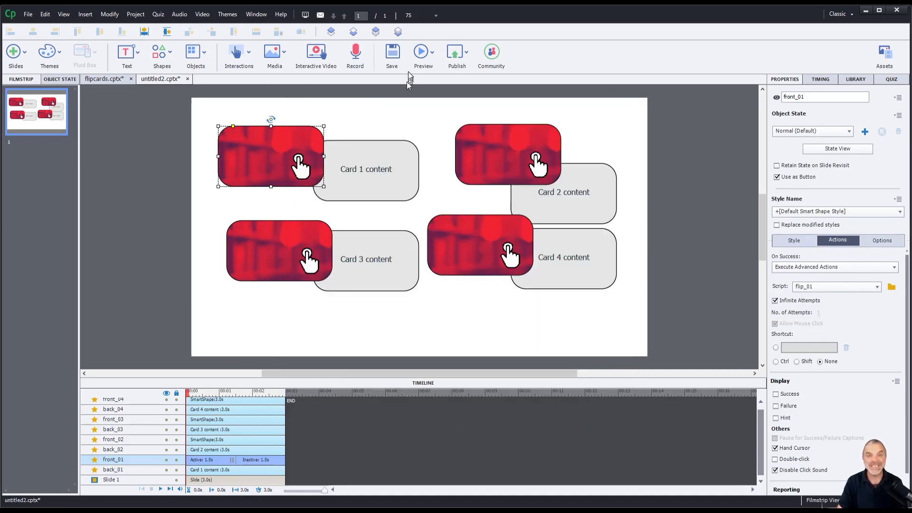
- Preview the project in the browser, test the updated card 1 flip, and return to Captivate
click(420, 52)
click(434, 87)
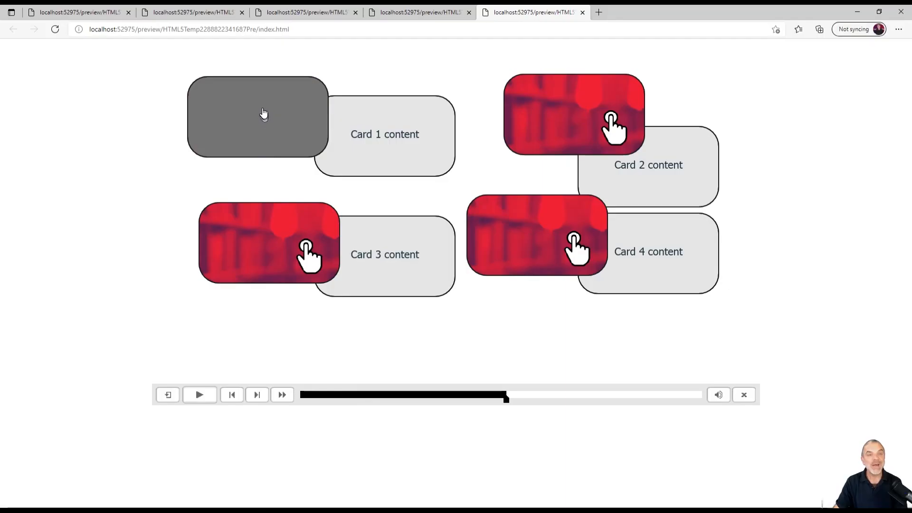
click(264, 113)
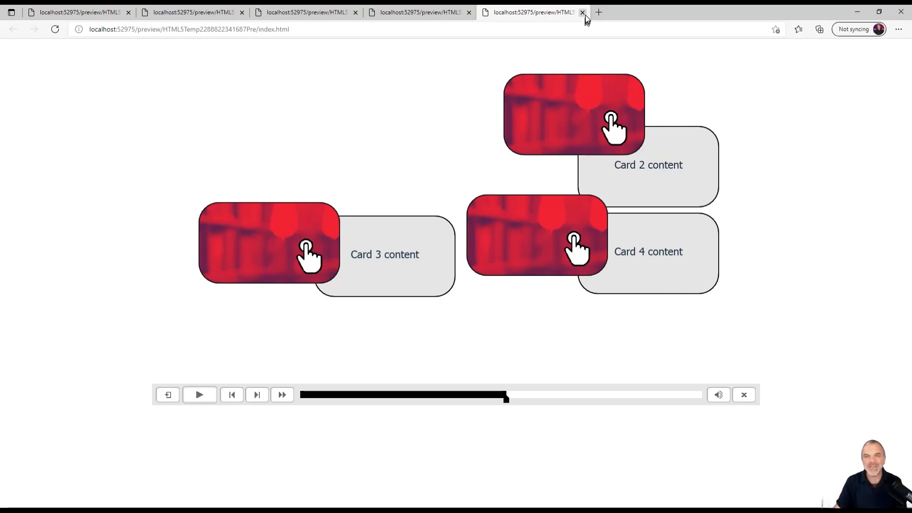
click(857, 12)
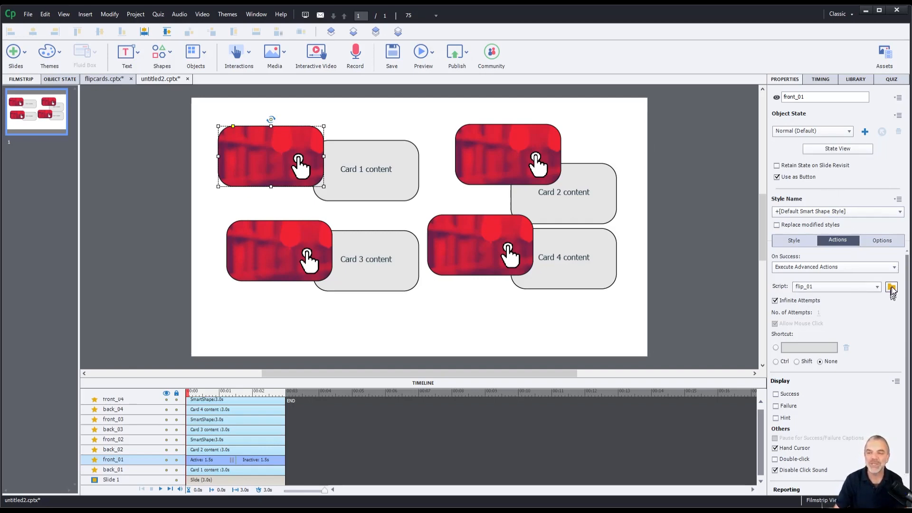
- Add a third Apply Effect action to flip_01 using the Asymmetric Zoom In entrance effect on back_01, and open its parameters
click(891, 287)
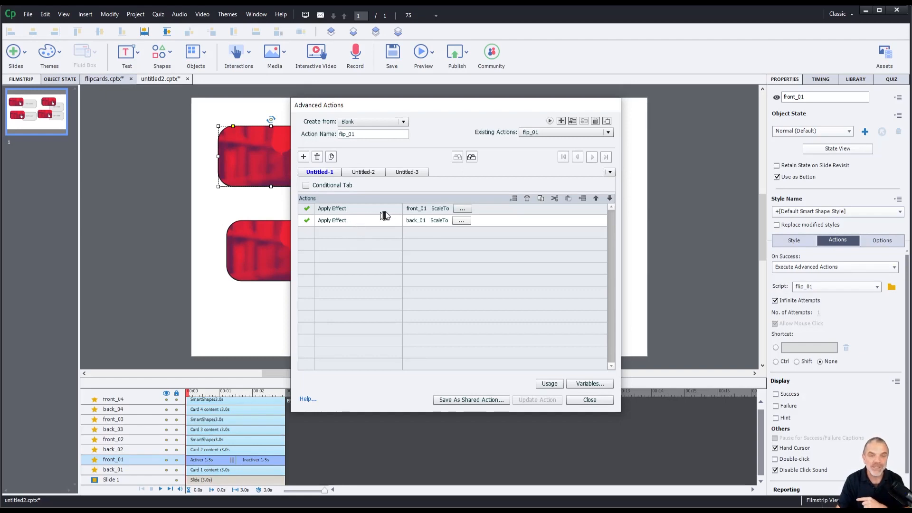
click(339, 232)
click(340, 233)
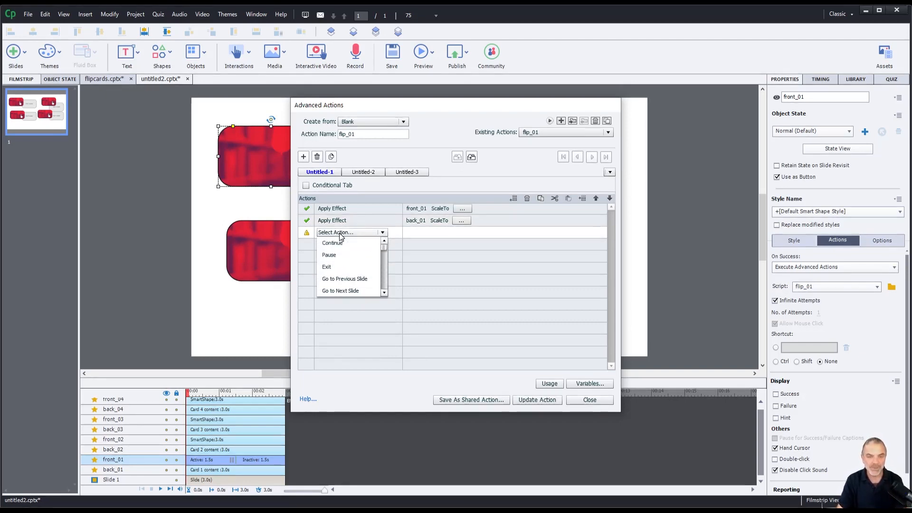
key(a)
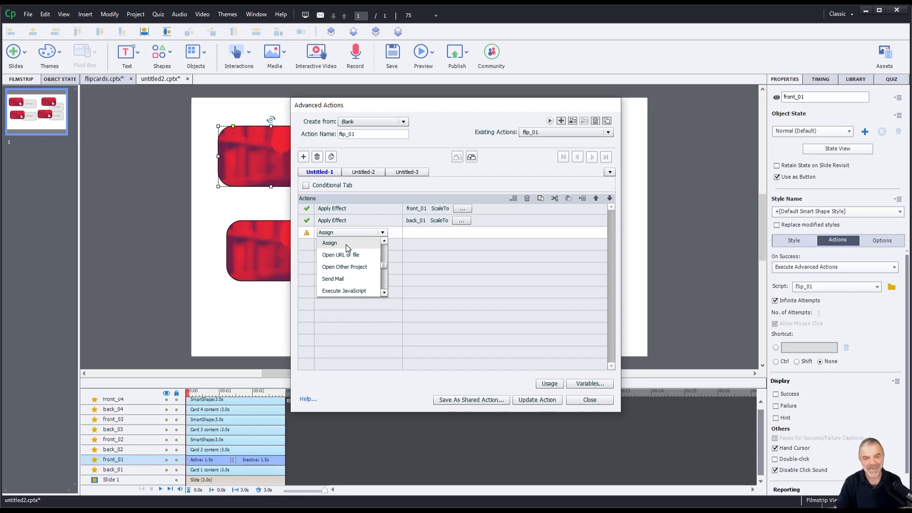
scroll(345, 244, down, 5)
click(346, 244)
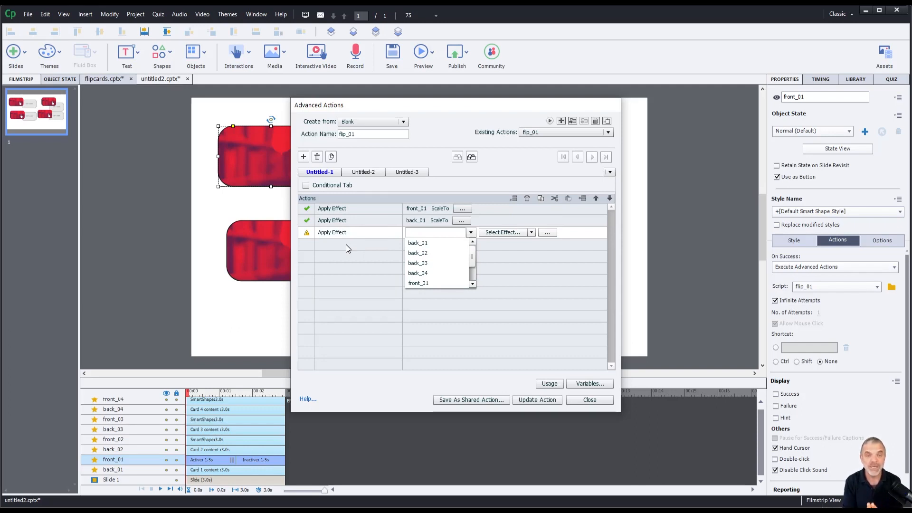
click(420, 243)
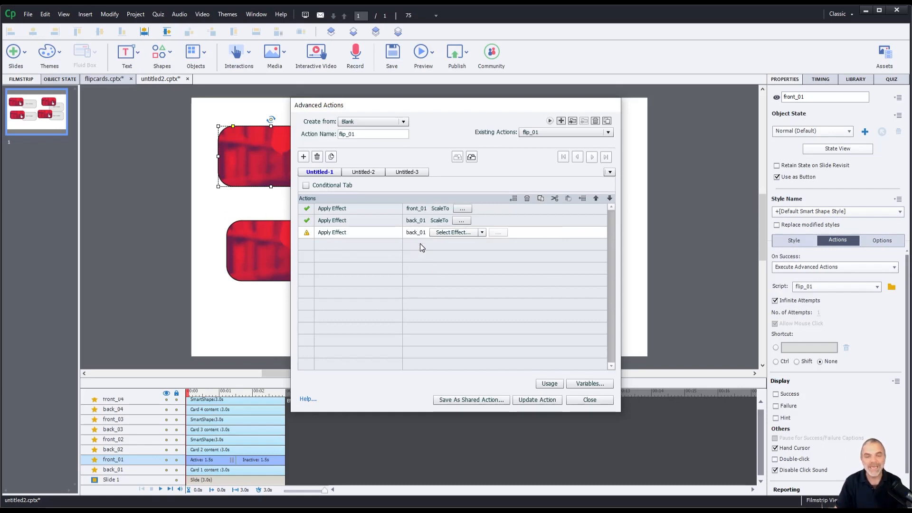
click(482, 232)
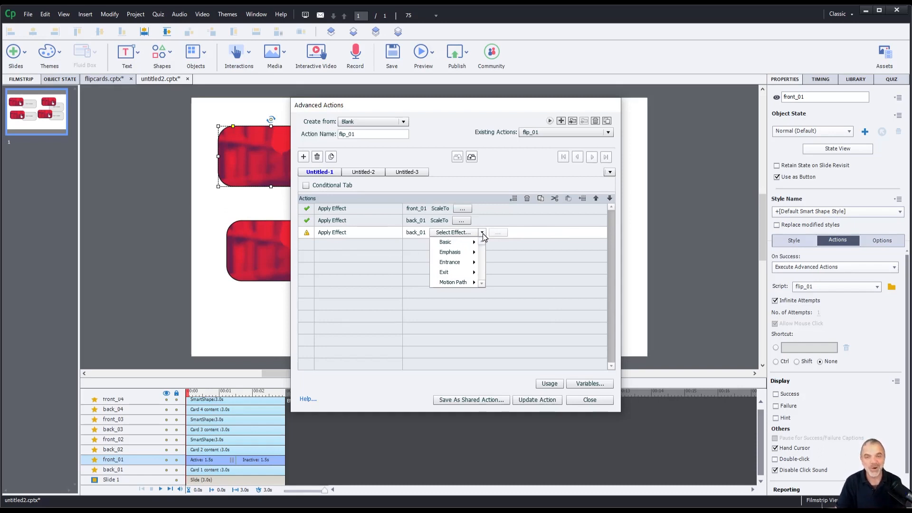
mouse_move(449, 240)
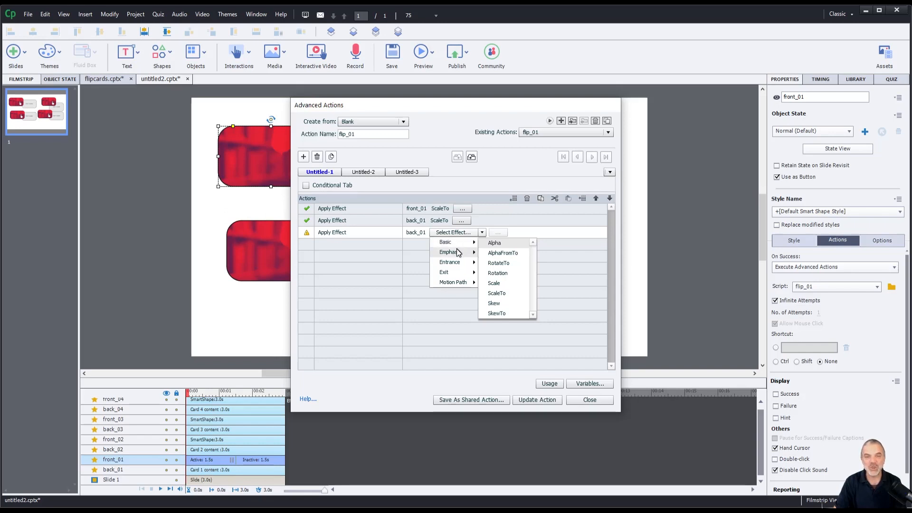
mouse_move(450, 264)
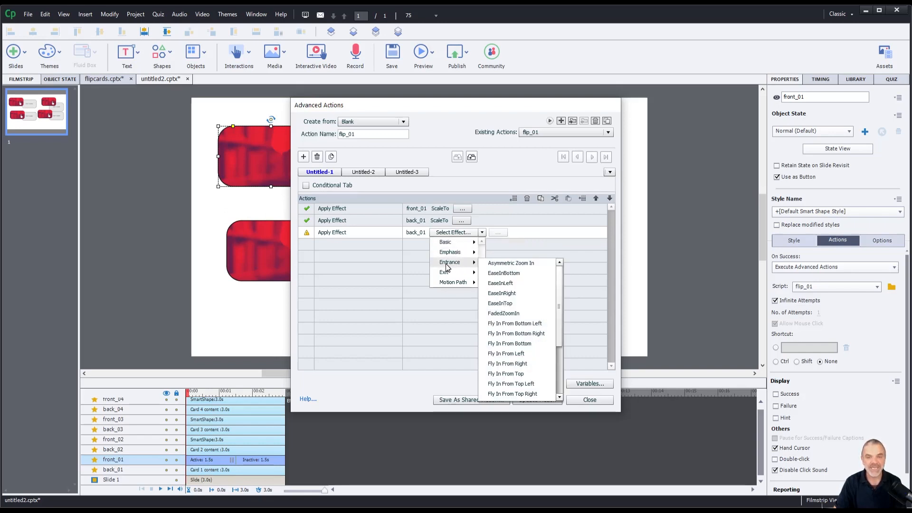
click(511, 263)
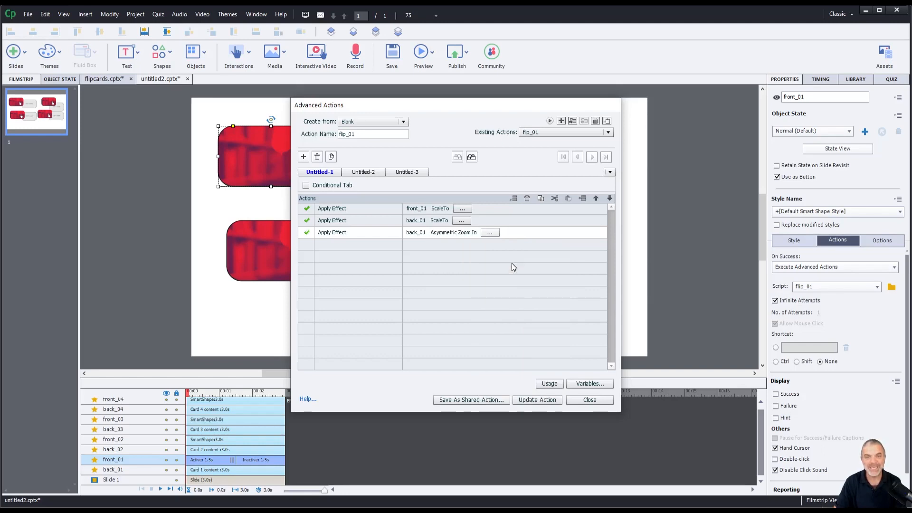
click(490, 232)
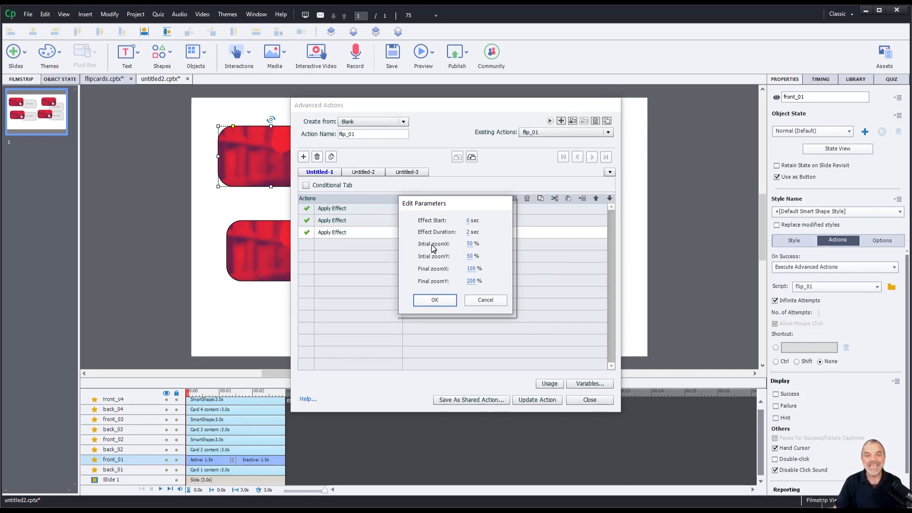
- Try an initial zoomX of 1% and an initial zoomY of 0%, then 100%, for the Asymmetric Zoom In effect
click(470, 243)
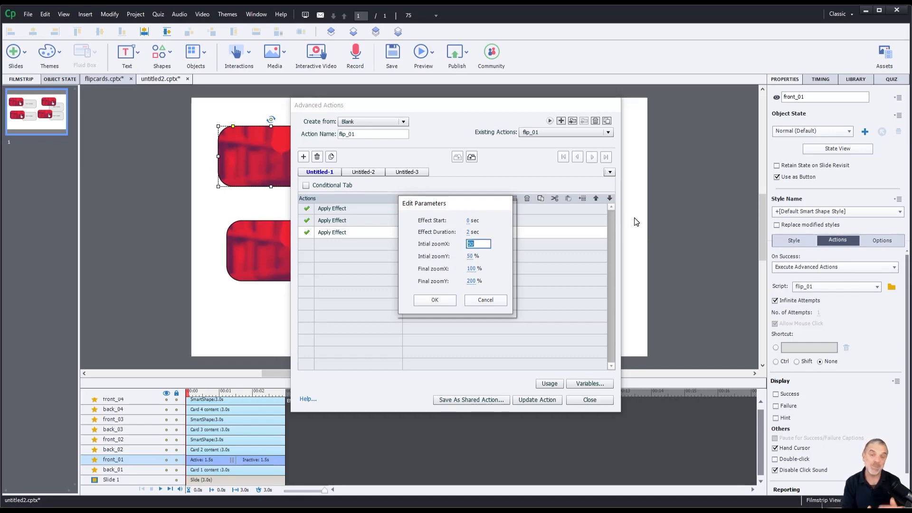
text(1)
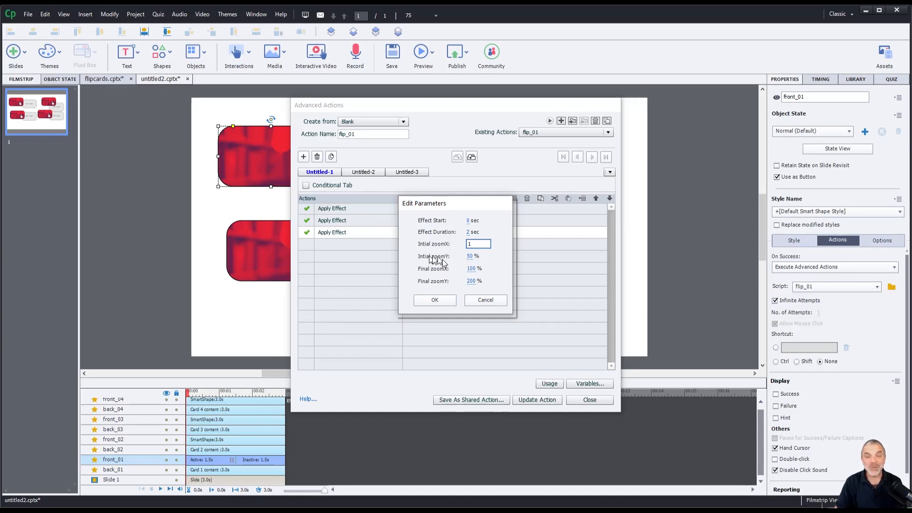
click(470, 257)
text(0)
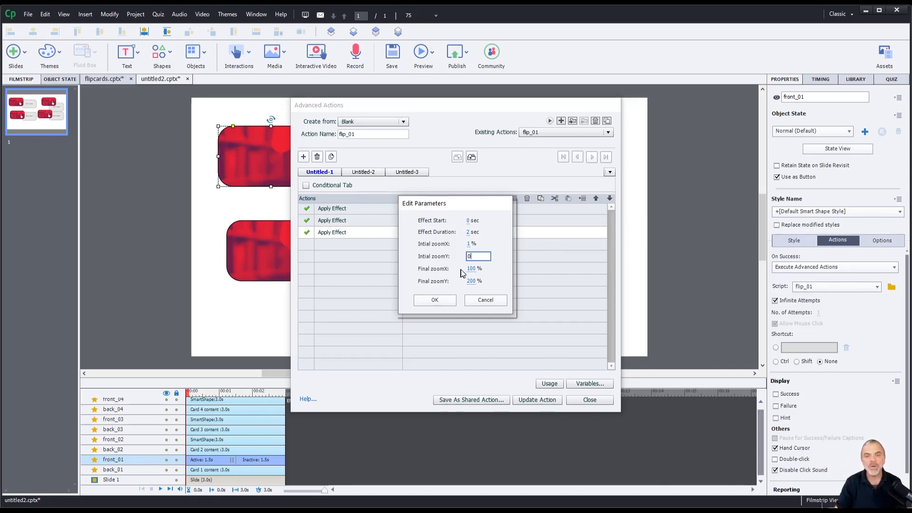
drag(474, 254, 449, 256)
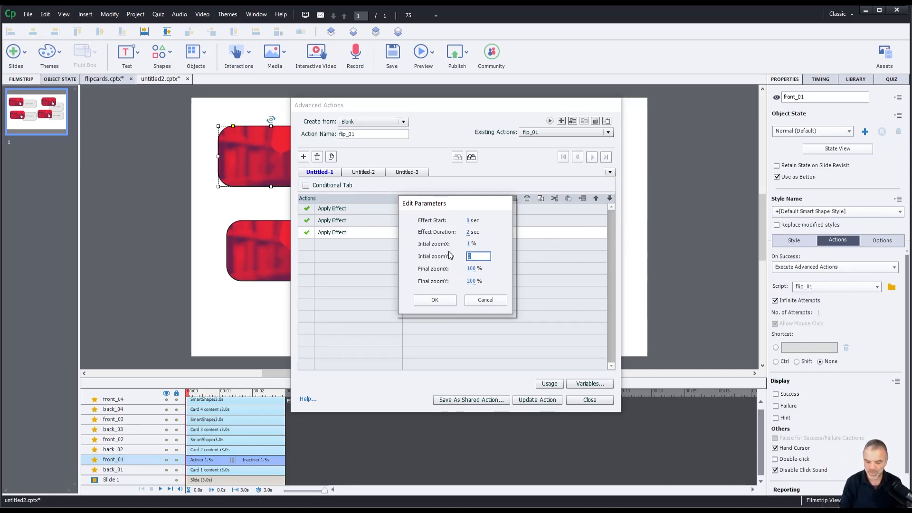
text(100)
key(Return)
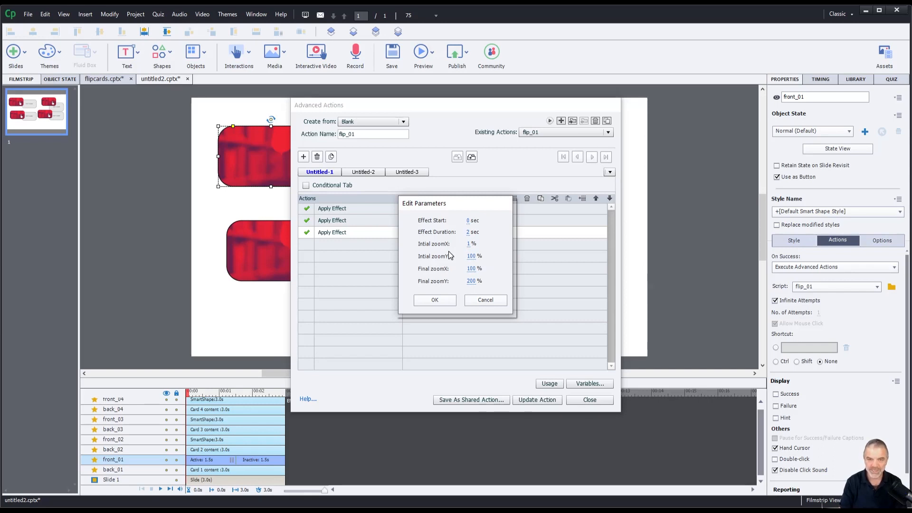
- Set the Asymmetric Zoom In effect on back_01 to initial zoomX 100%, initial zoomY 0% and final zoomY 100%, and accept the parameters
click(474, 244)
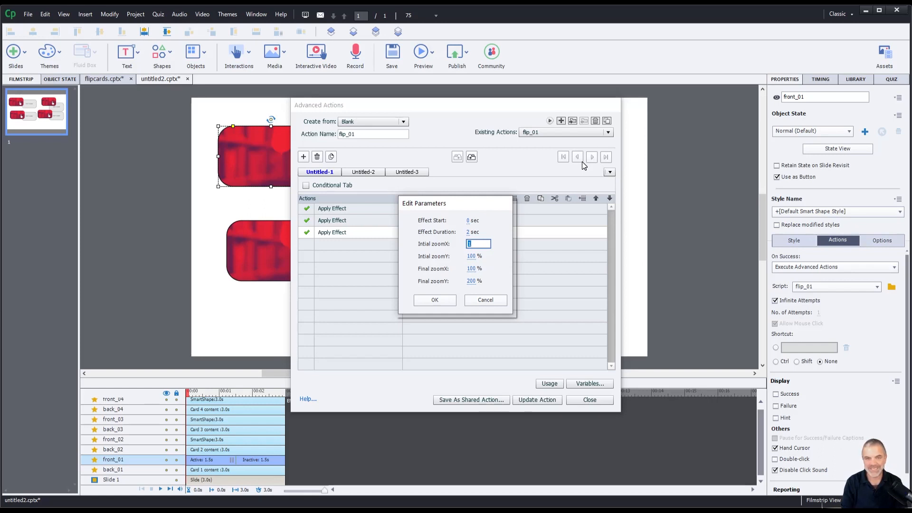
text(100)
key(Return)
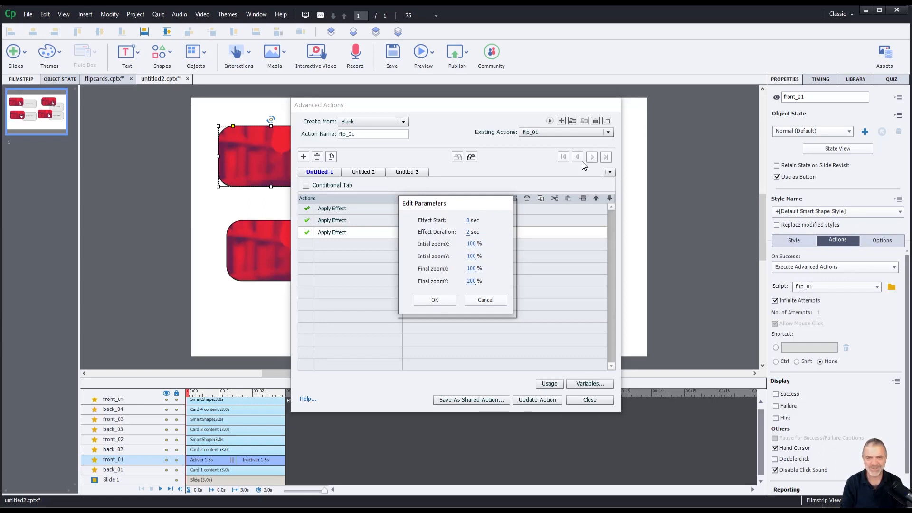
click(471, 256)
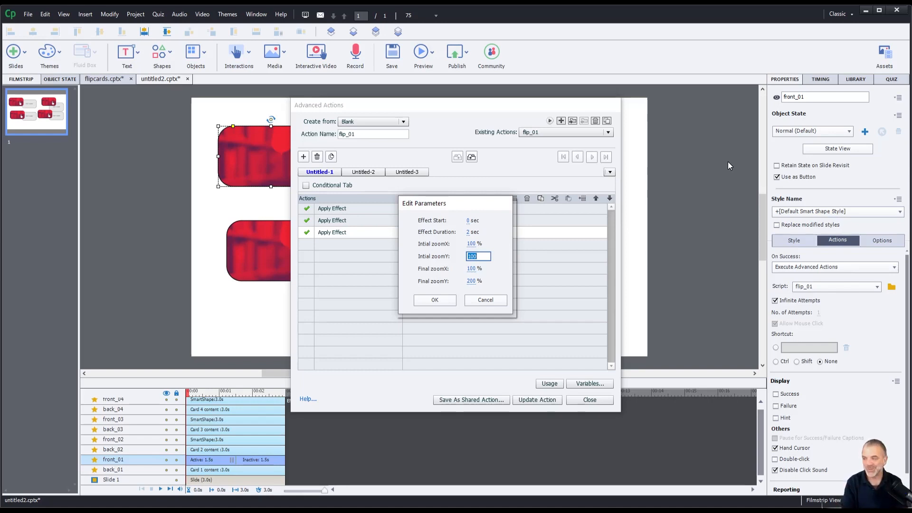
text(0)
key(Return)
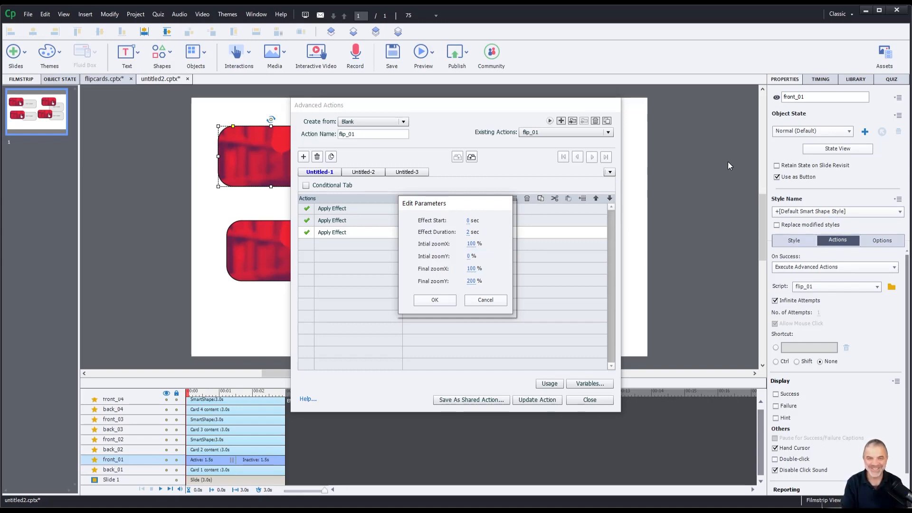
click(474, 282)
text(100)
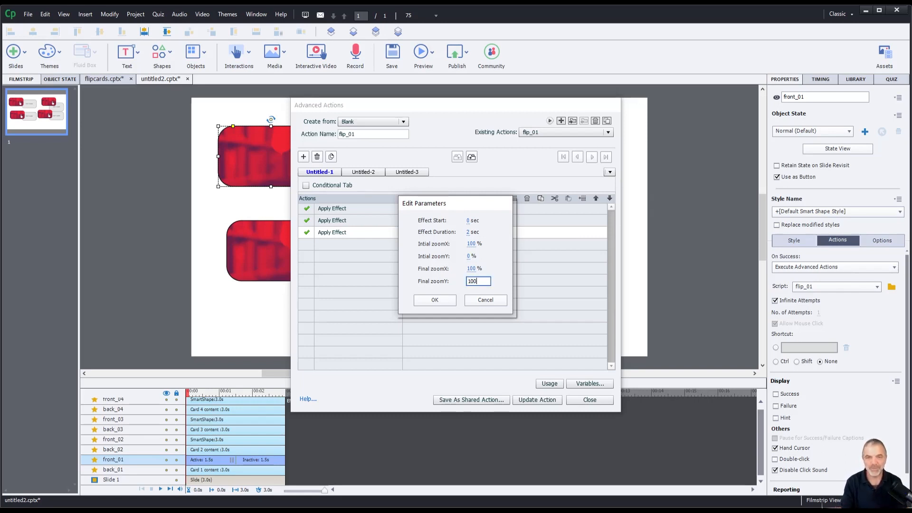
key(Return)
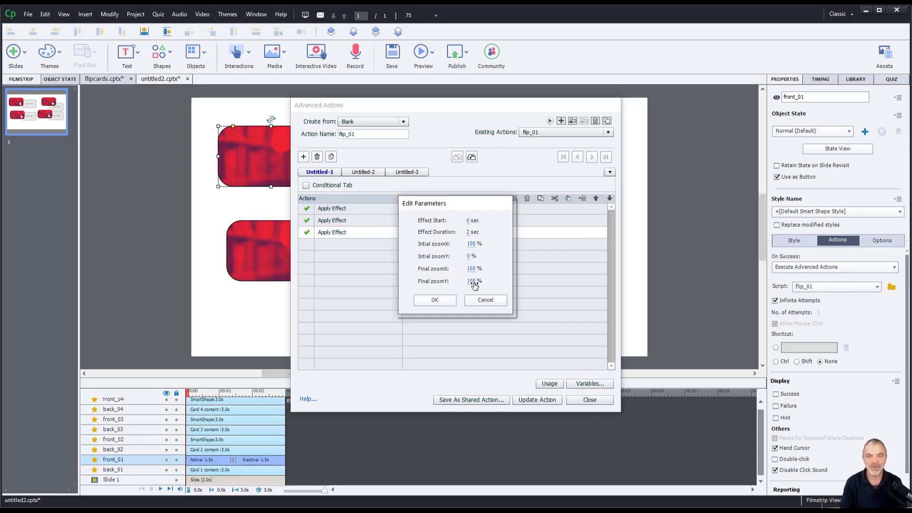
click(442, 300)
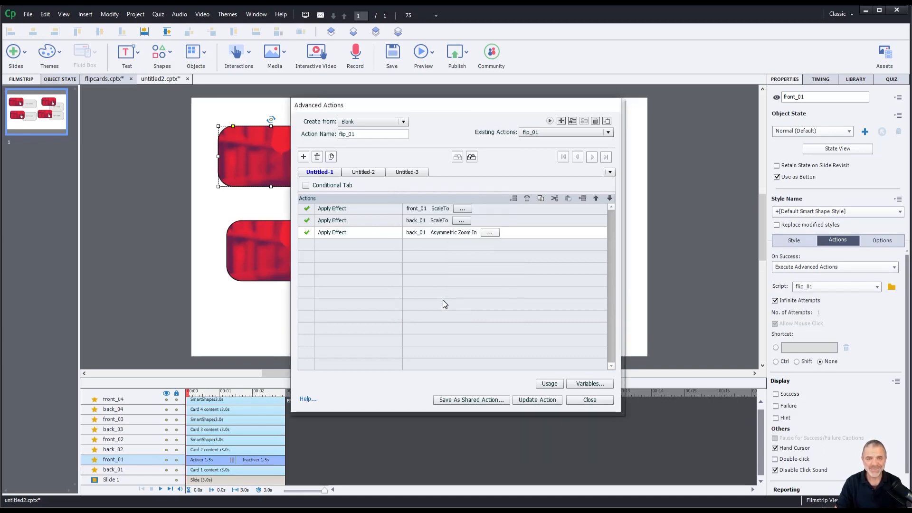
- Update the flip_01 action with the new zoom parameters and close the Advanced Actions dialog
click(534, 401)
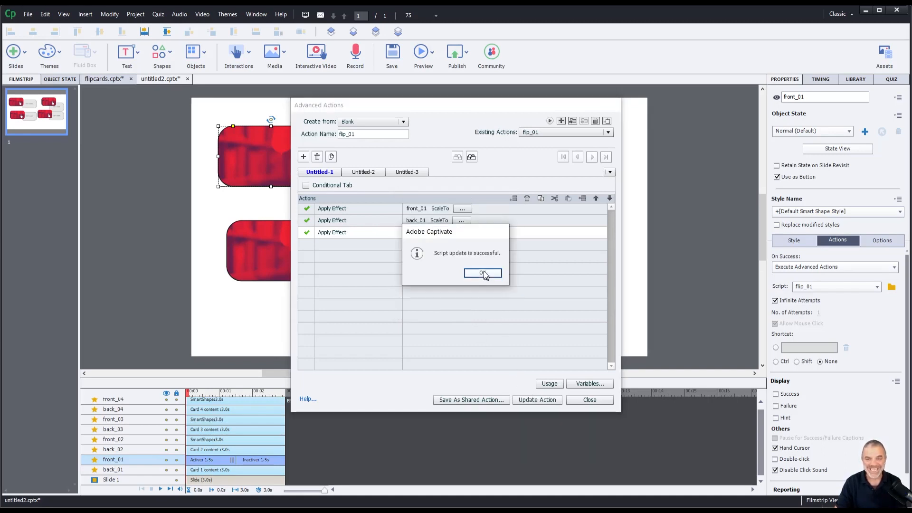
click(482, 274)
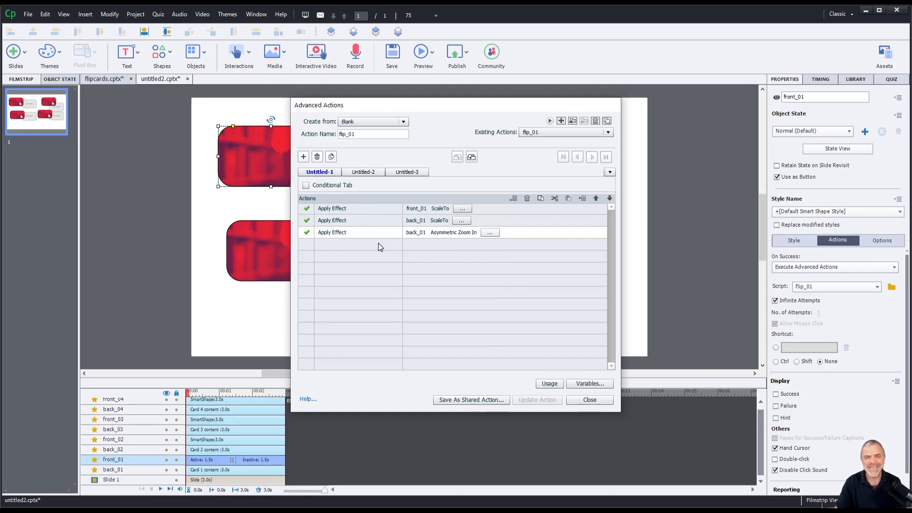
click(588, 400)
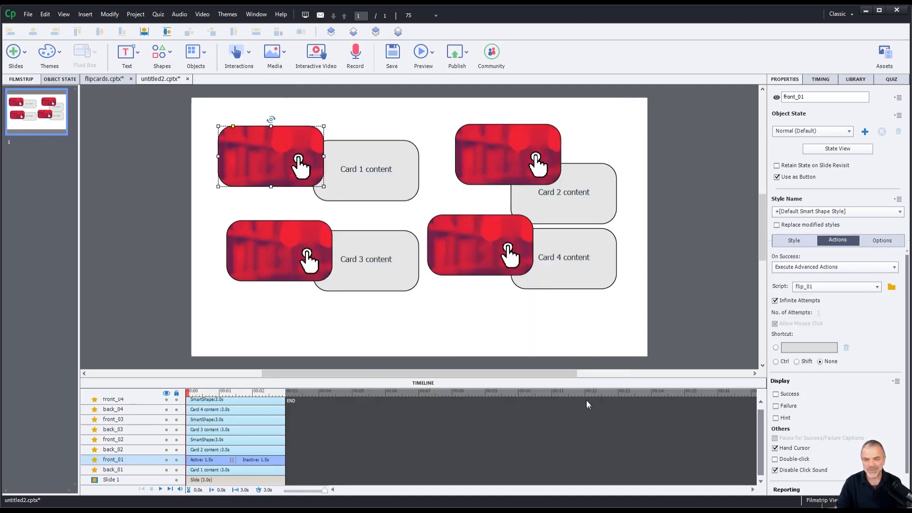
- Preview the project as HTML5 in the browser, play it, test the card 1 flip, and return to Captivate
click(424, 52)
click(430, 80)
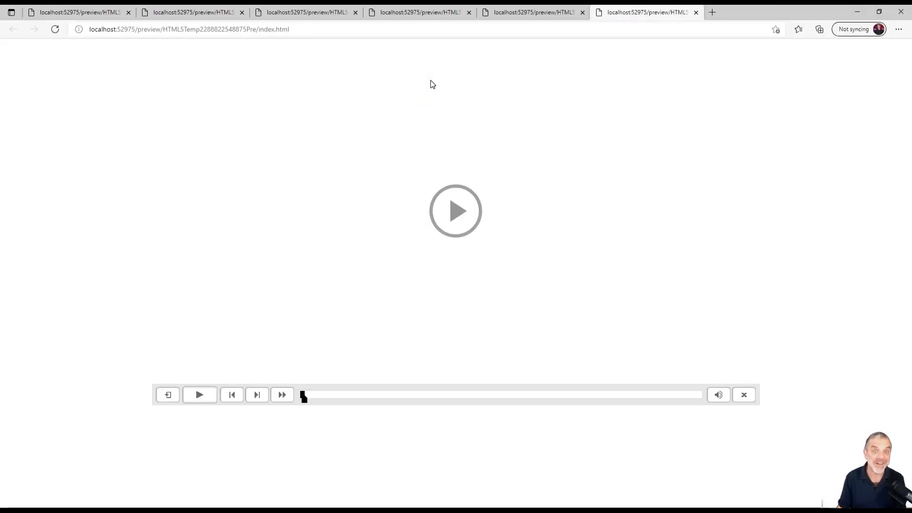
click(456, 209)
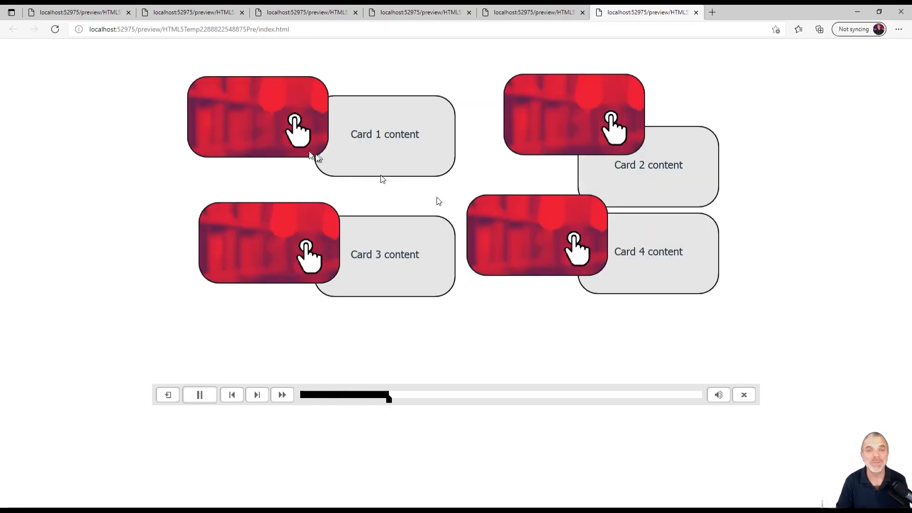
click(245, 113)
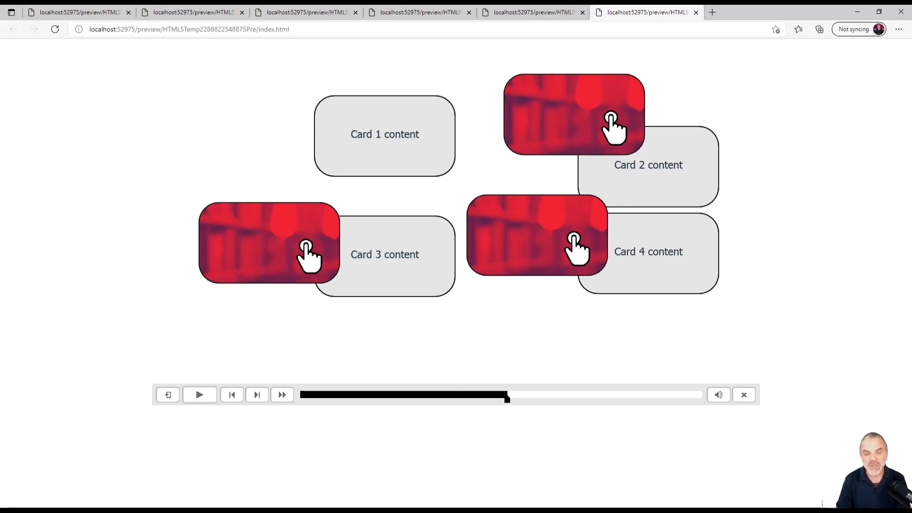
key(alt+Tab)
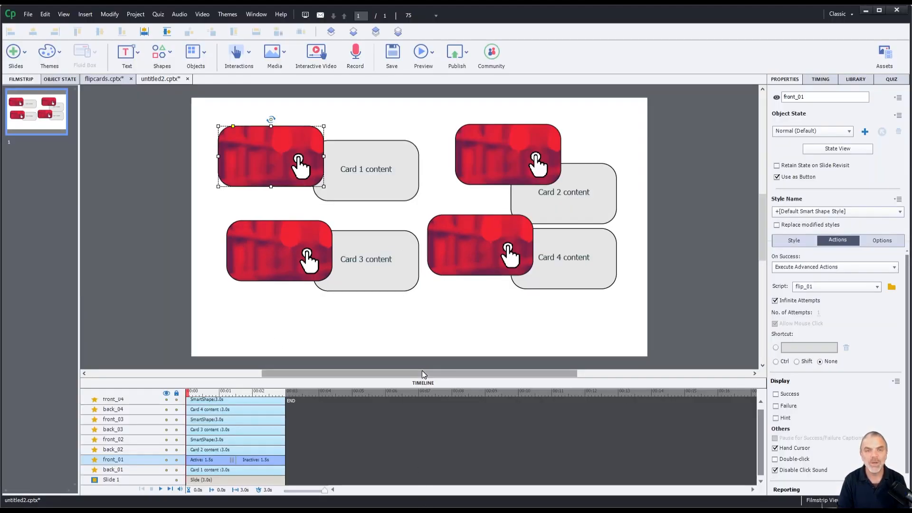
- Reopen the flip_01 action and check the duration and scale parameters of front_01's ScaleTo effect
click(892, 287)
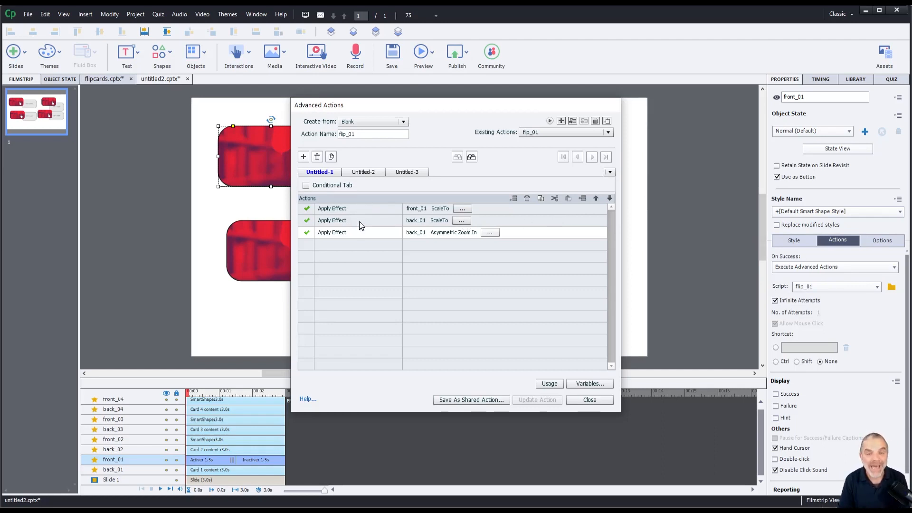
click(358, 212)
click(361, 221)
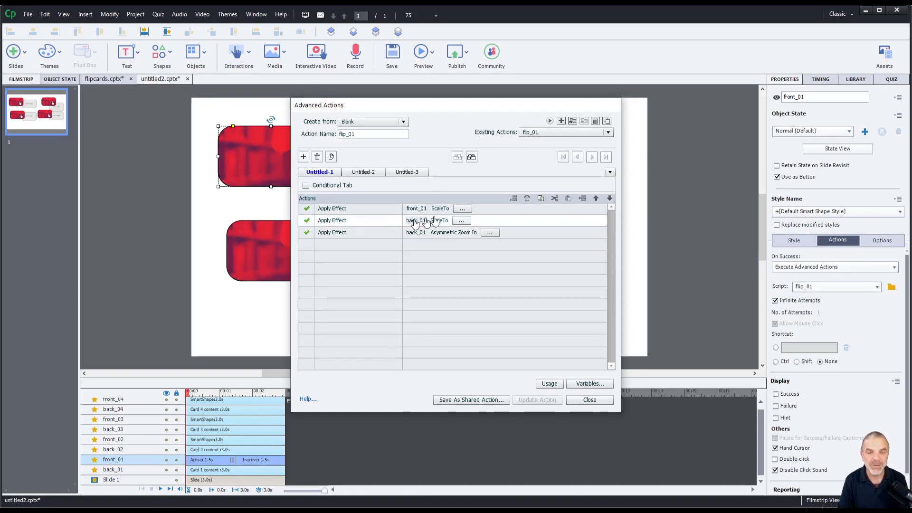
click(463, 208)
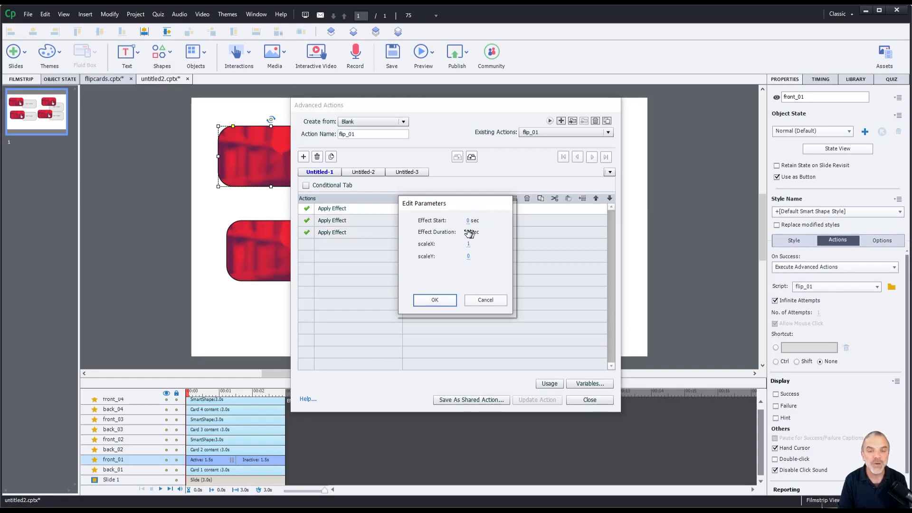
drag(447, 209, 467, 277)
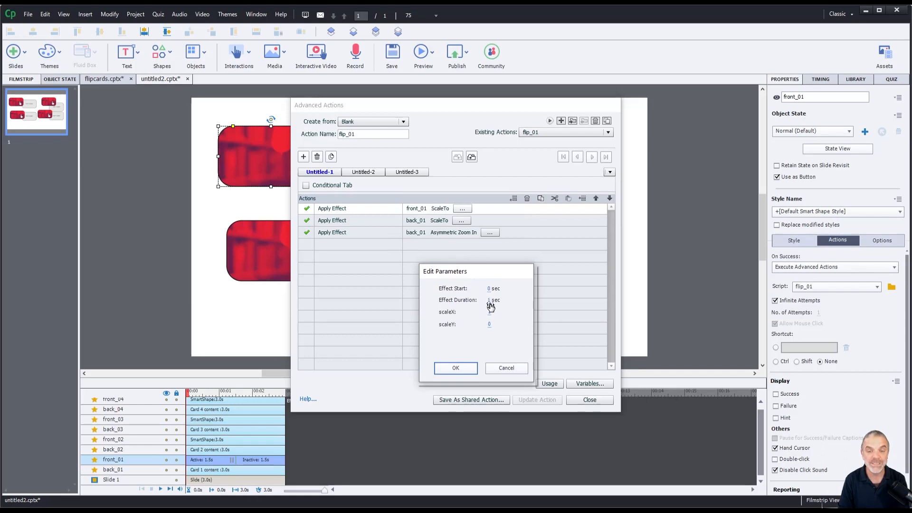
click(456, 368)
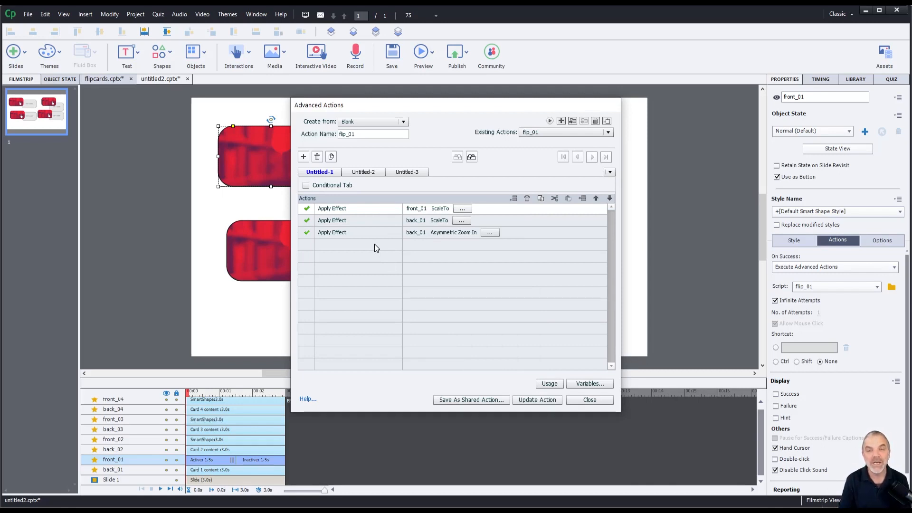
- Add a Delay Next Actions By action of 1 second to flip_01 and move it above back_01's Asymmetric Zoom In effect
click(339, 245)
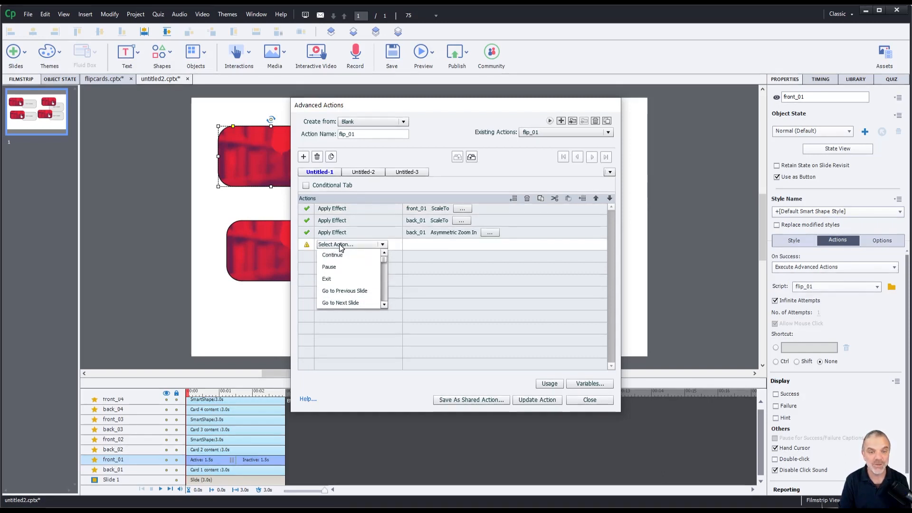
key(d)
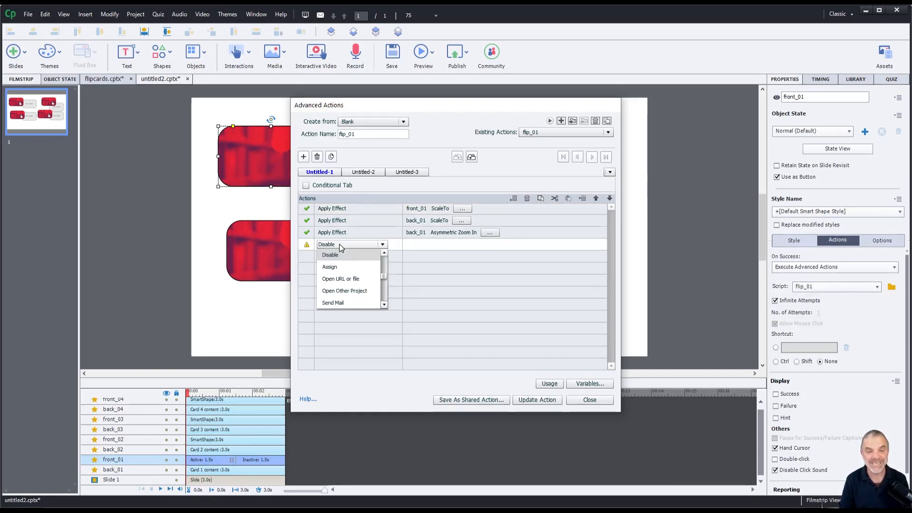
key(d)
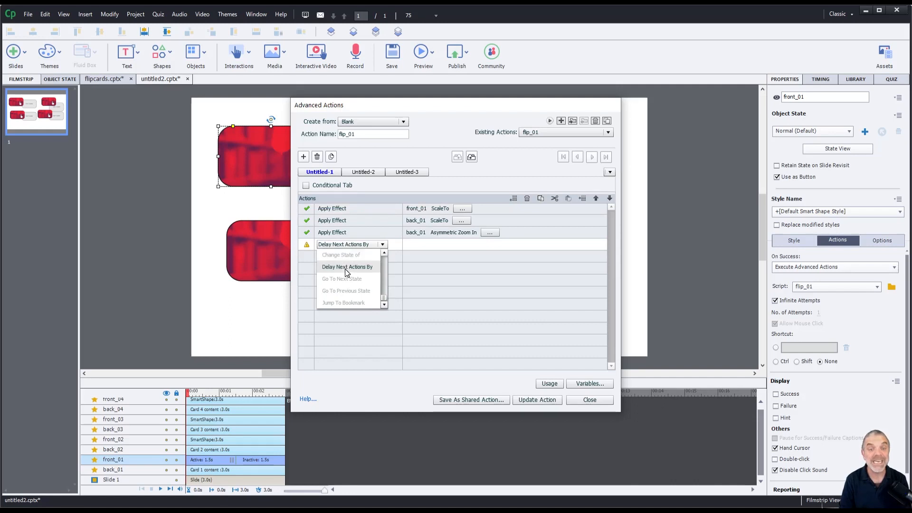
click(345, 269)
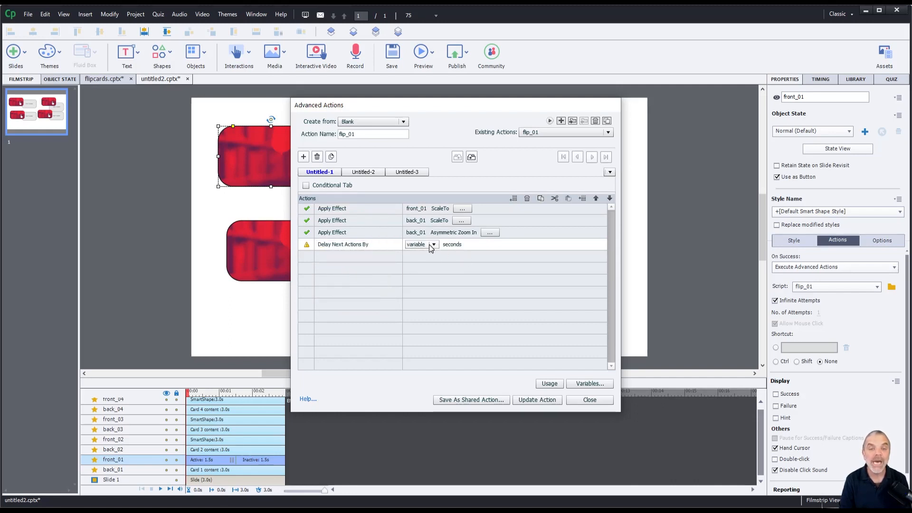
click(429, 244)
click(426, 267)
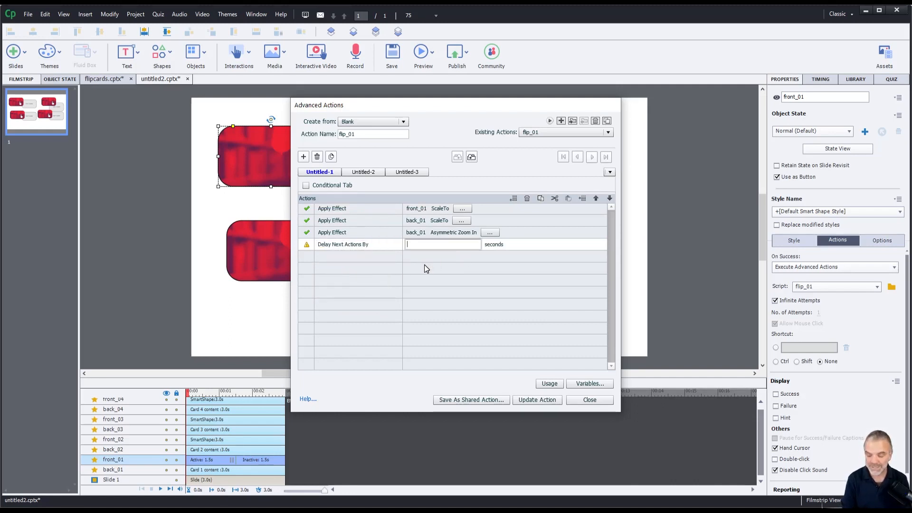
text(1)
key(Return)
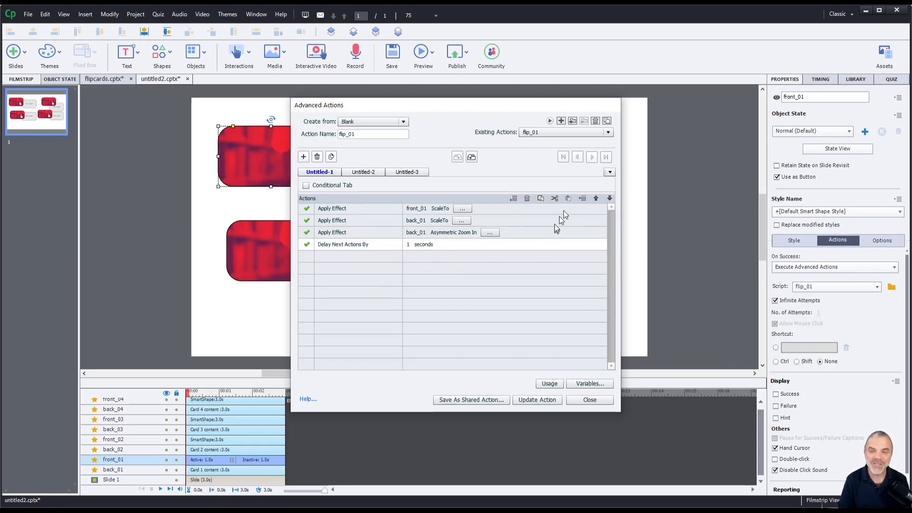
click(596, 199)
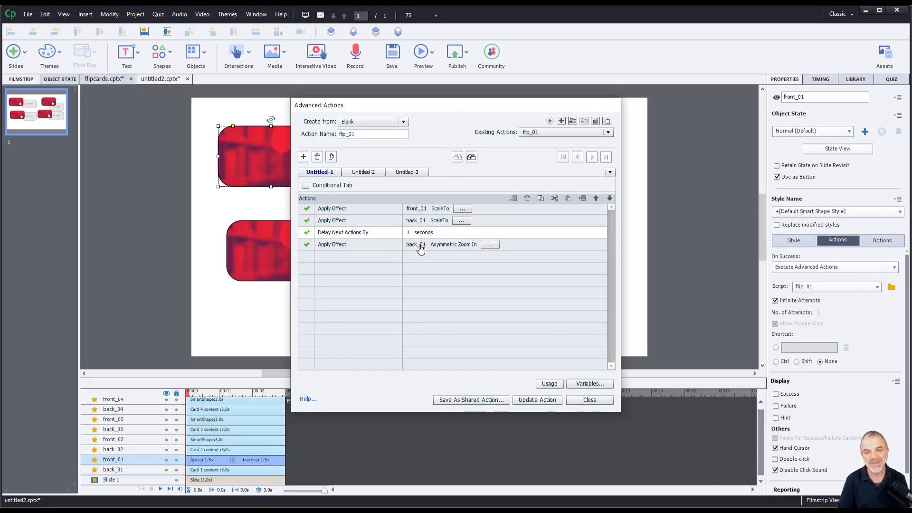
- Update the flip_01 action with the added delay and close the Advanced Actions dialog
click(539, 400)
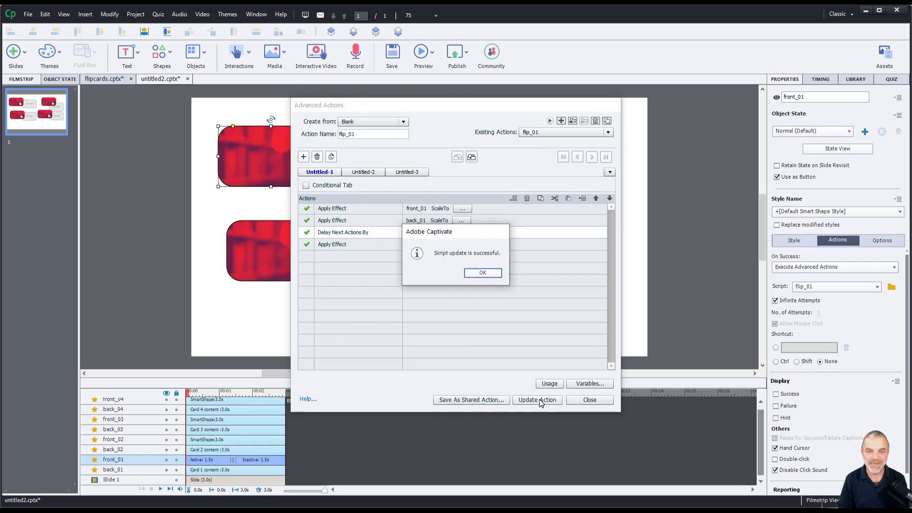
click(494, 273)
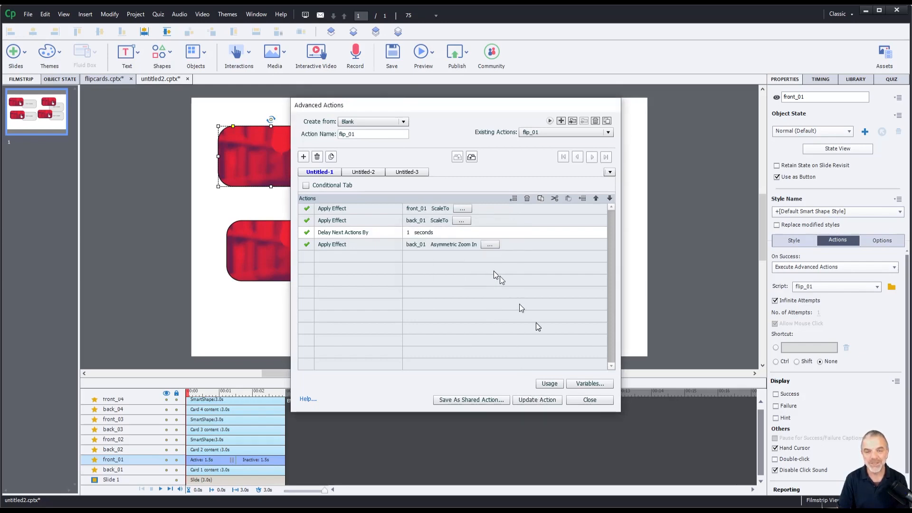
click(589, 400)
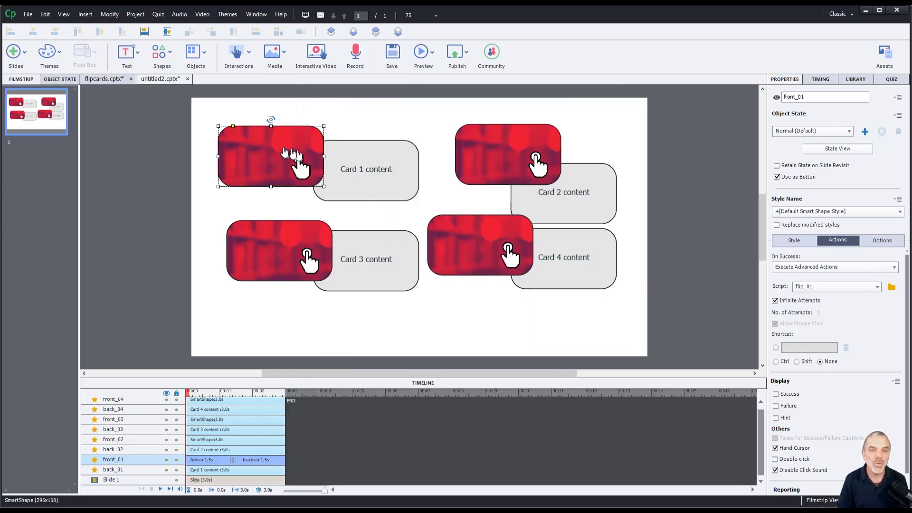
- Move front_01 and the Card 1 content shape together so the front exactly covers the back
drag(285, 151, 352, 163)
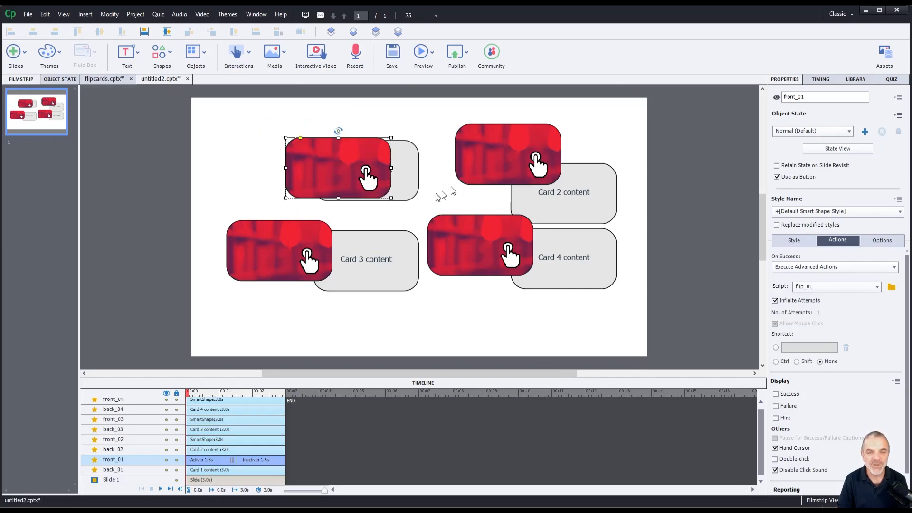
drag(405, 181, 368, 162)
click(363, 166)
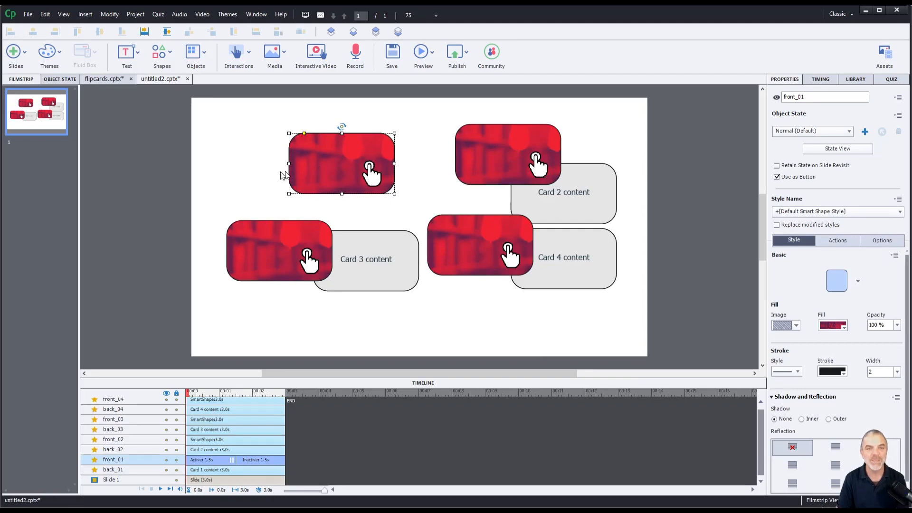
- Preview the project as HTML5 in the browser and test the flip of the stacked card 1
click(427, 53)
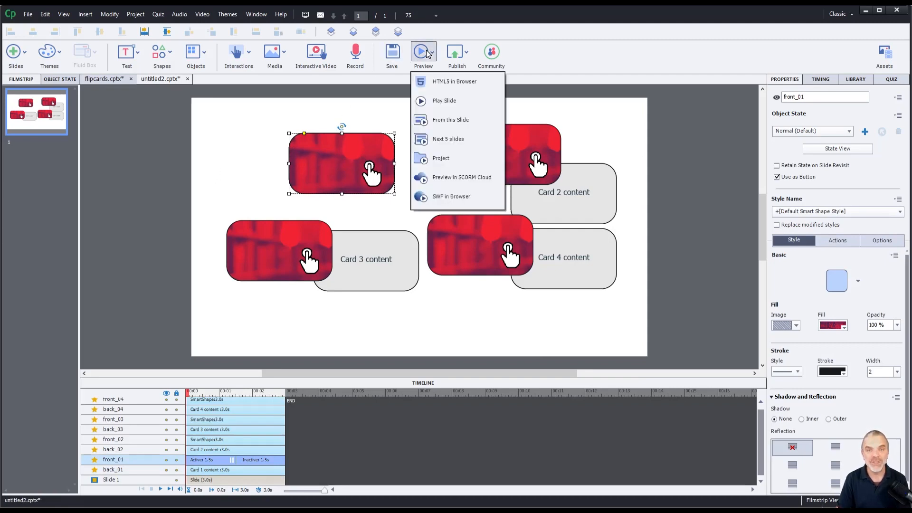
click(436, 85)
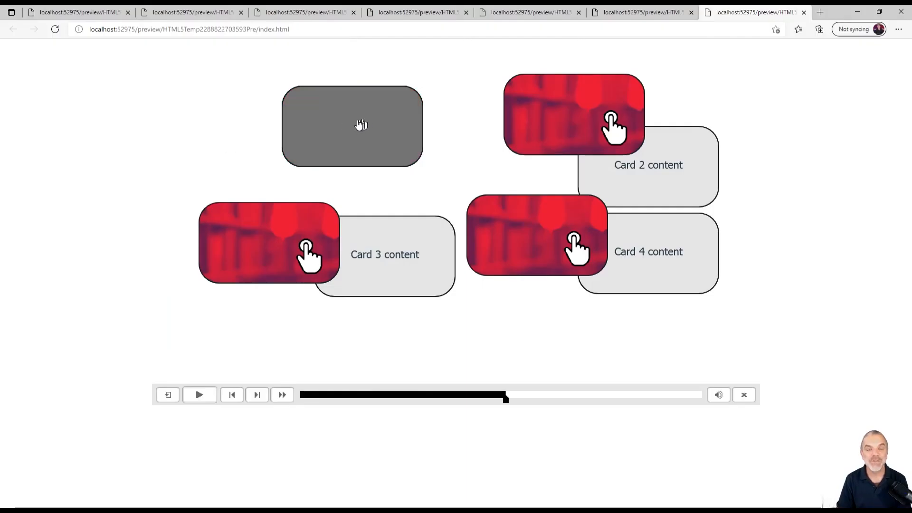
click(358, 124)
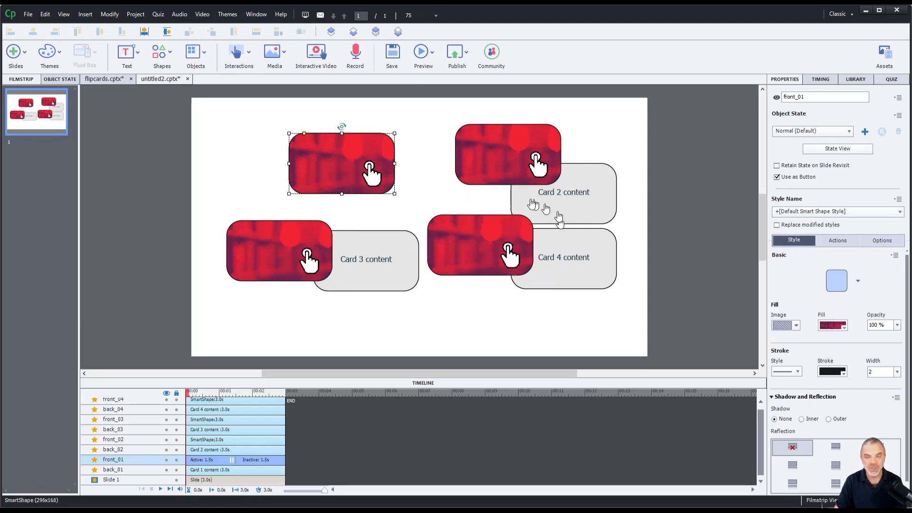
- Load the existing flip_01 action in the Advanced Actions dialog and duplicate it
click(135, 14)
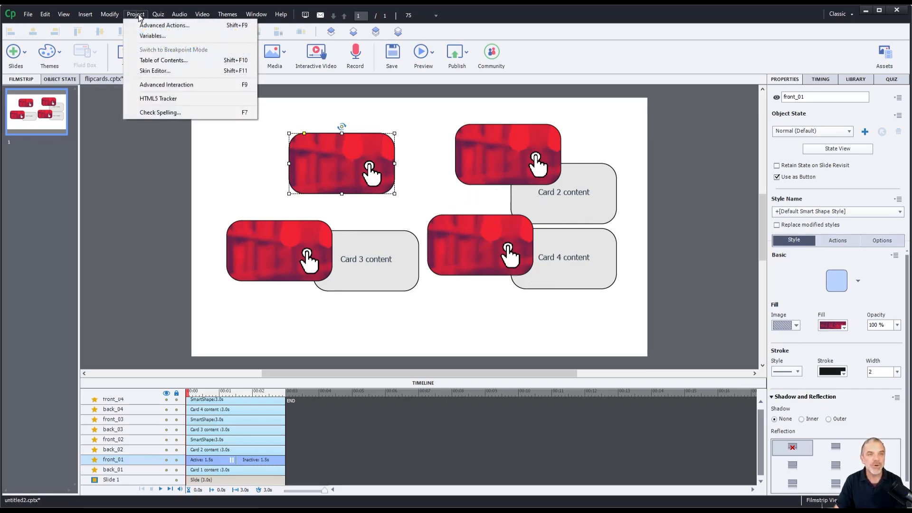
click(145, 25)
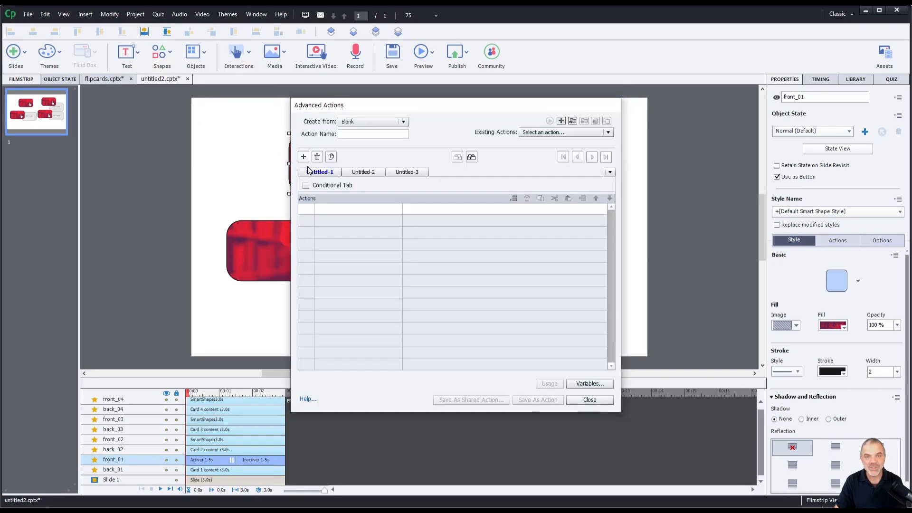
click(552, 134)
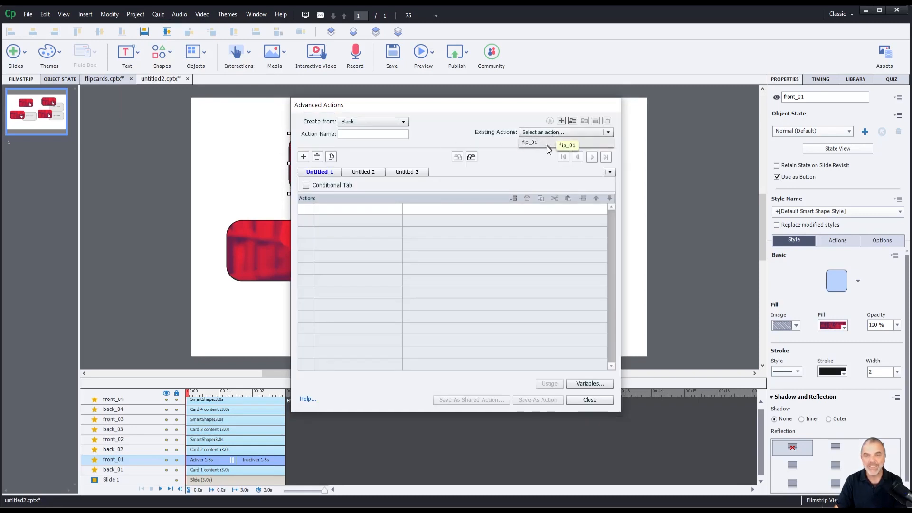
click(546, 144)
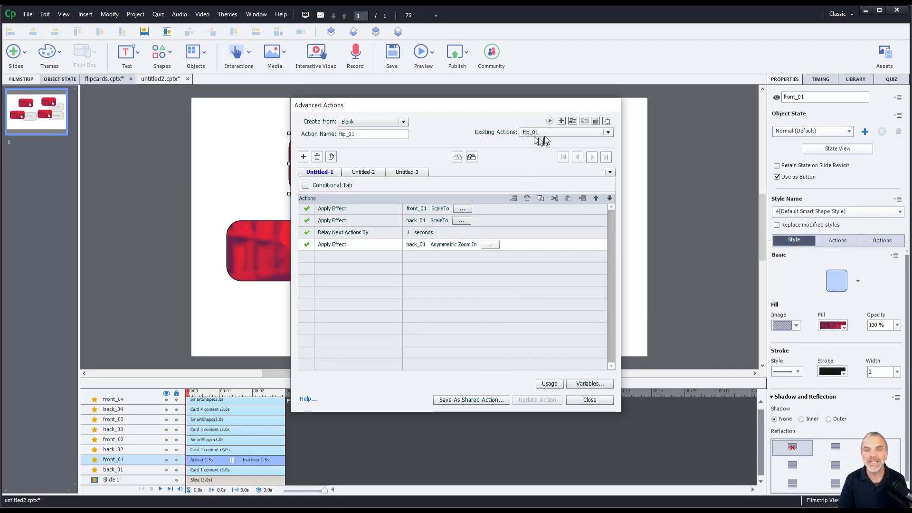
click(607, 121)
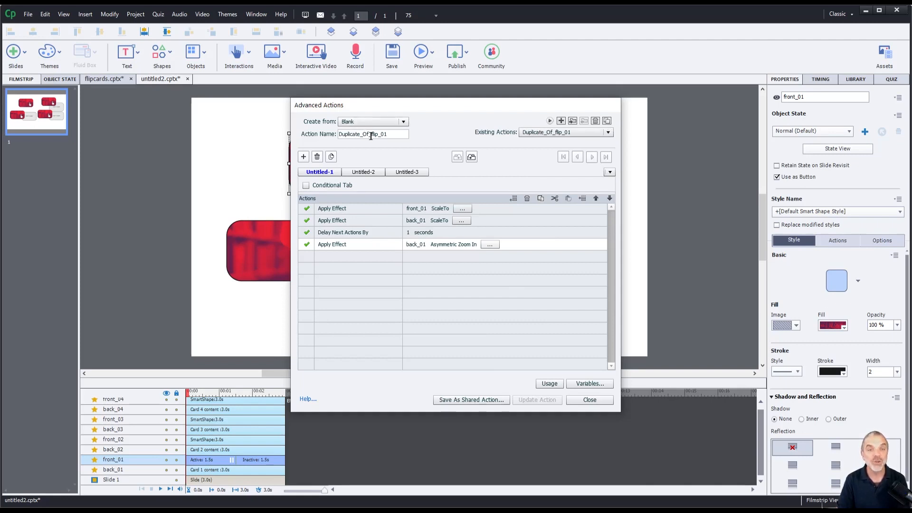
- Rename the duplicated advanced action as flip_02
drag(371, 135, 300, 144)
key(BackSpace)
key(Right)
key(Right)
key(Right)
key(Right)
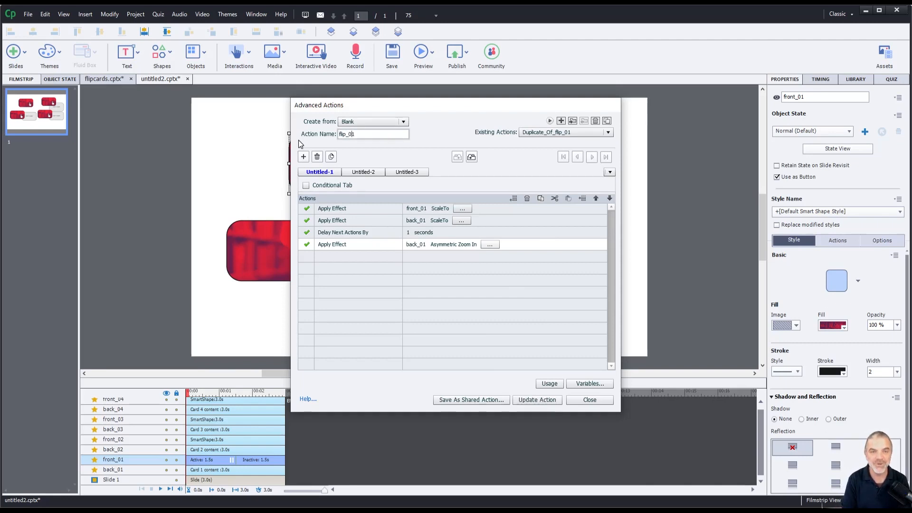
key(Delete)
text(2)
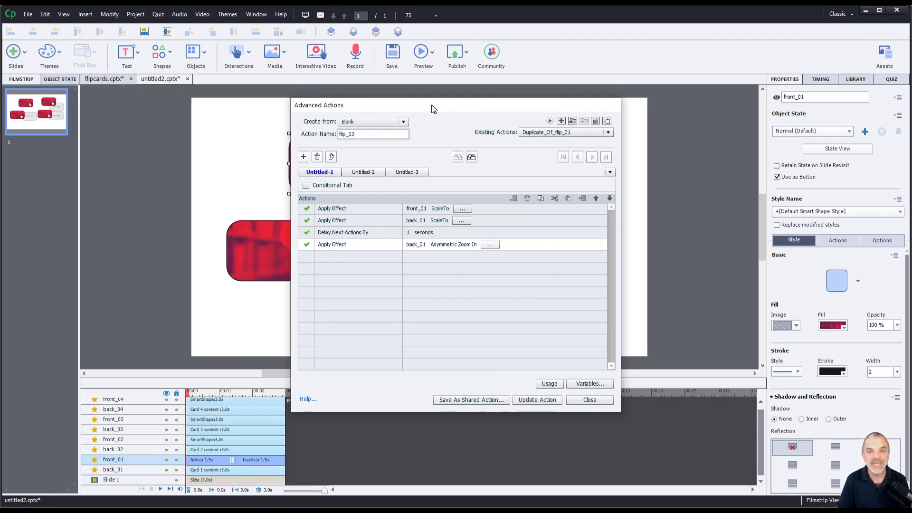
- Retarget flip_02's effects: the first ScaleTo to front_02, the second ScaleTo and the Asymmetric Zoom In to back_02
drag(432, 109, 470, 92)
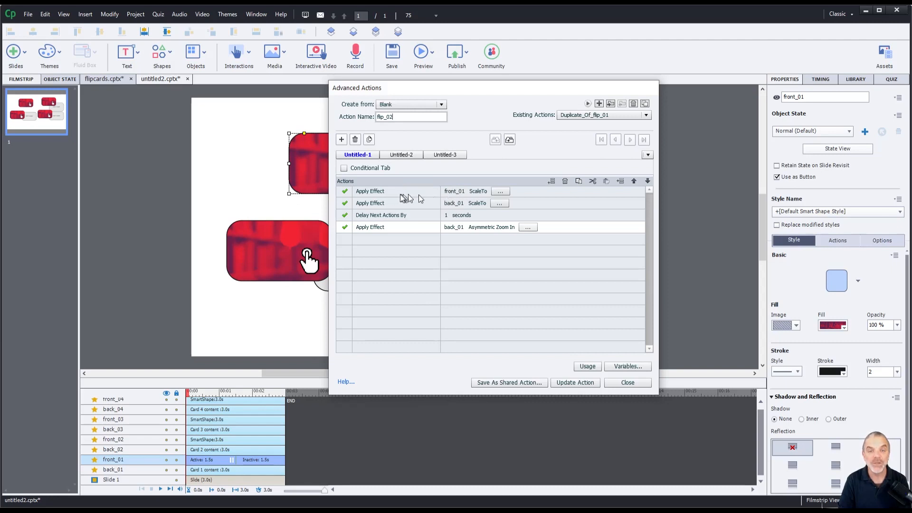
click(456, 191)
click(457, 191)
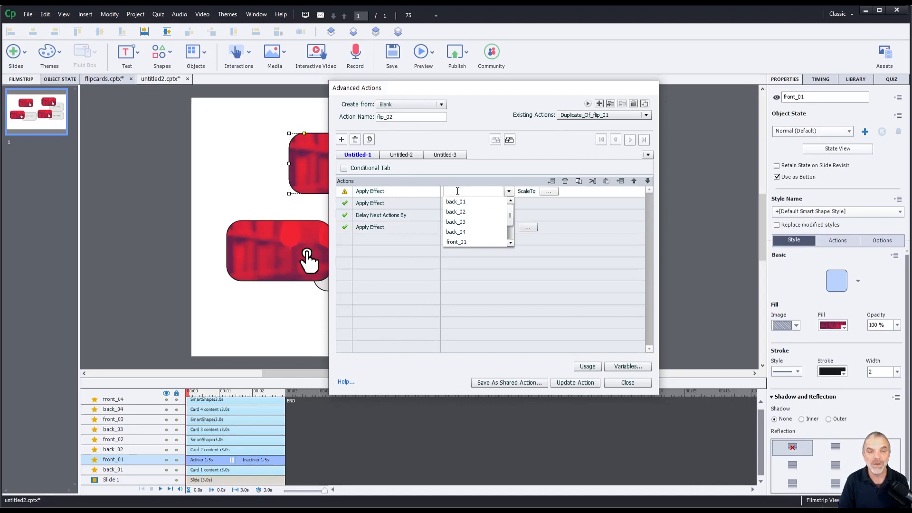
click(457, 221)
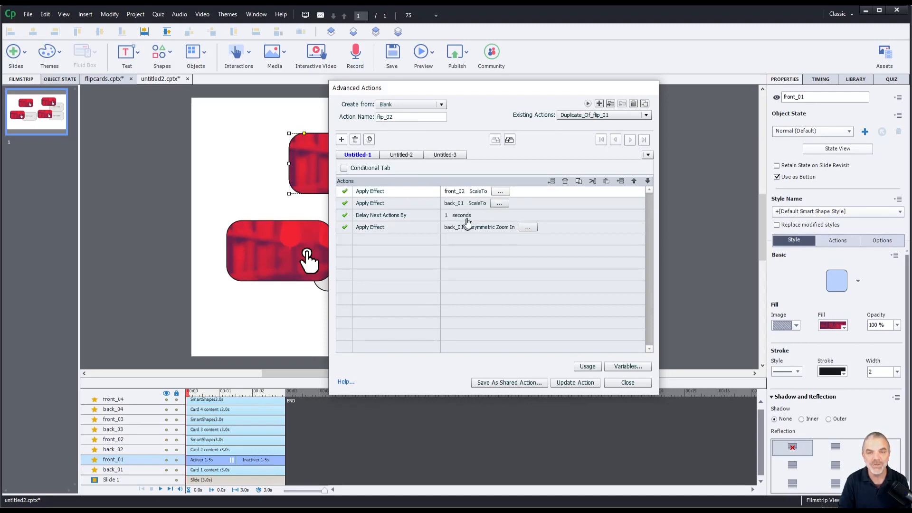
click(455, 204)
click(455, 204)
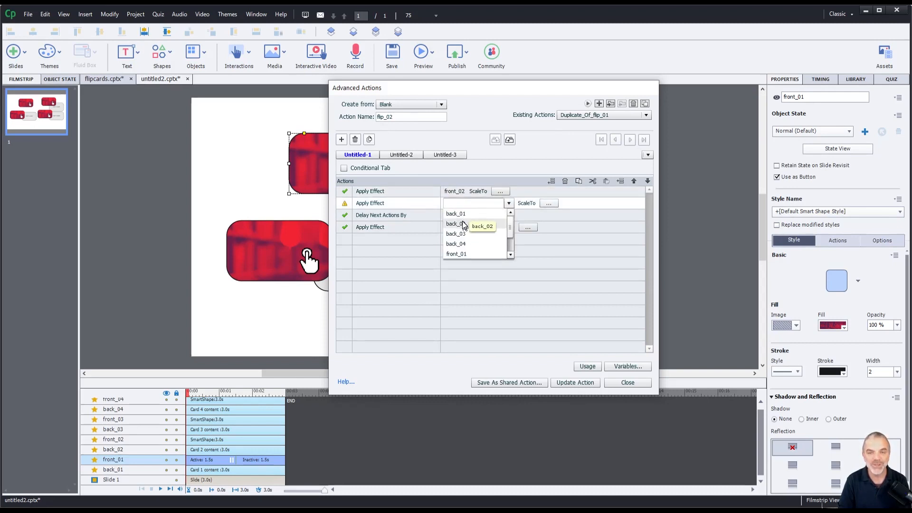
click(463, 222)
click(462, 221)
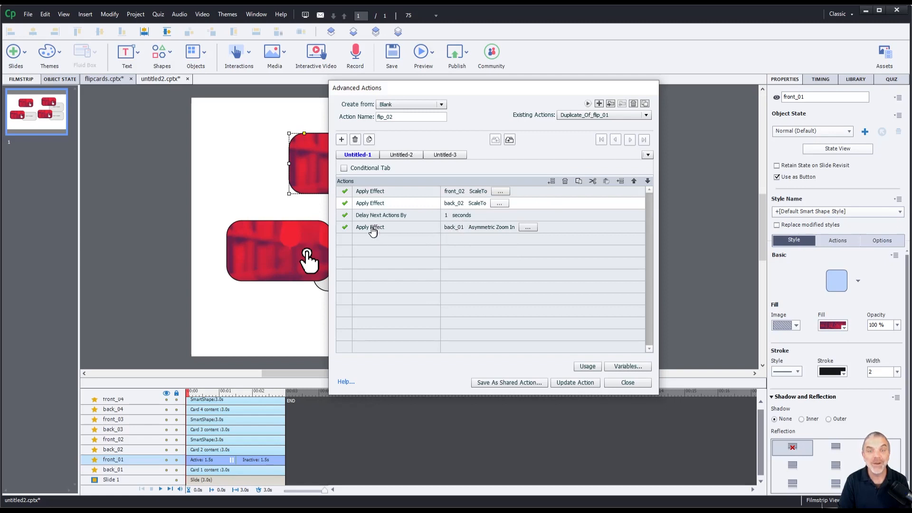
click(461, 230)
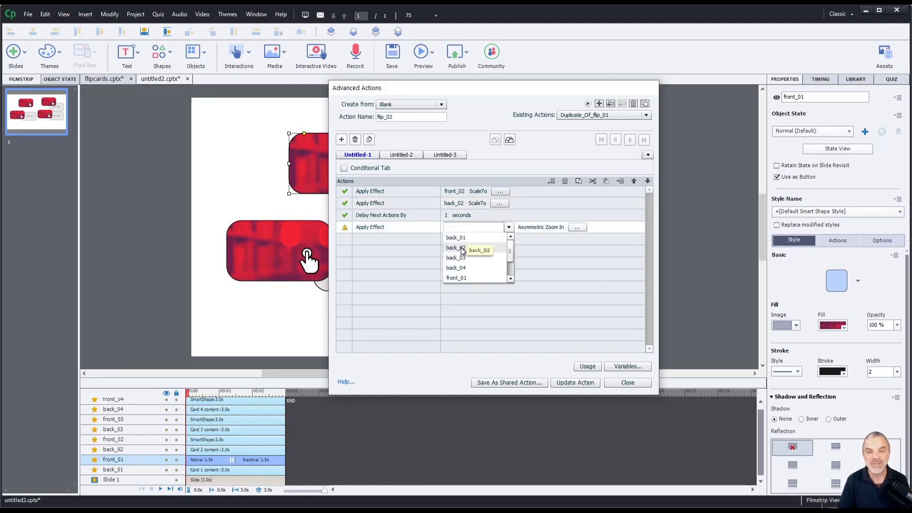
click(462, 249)
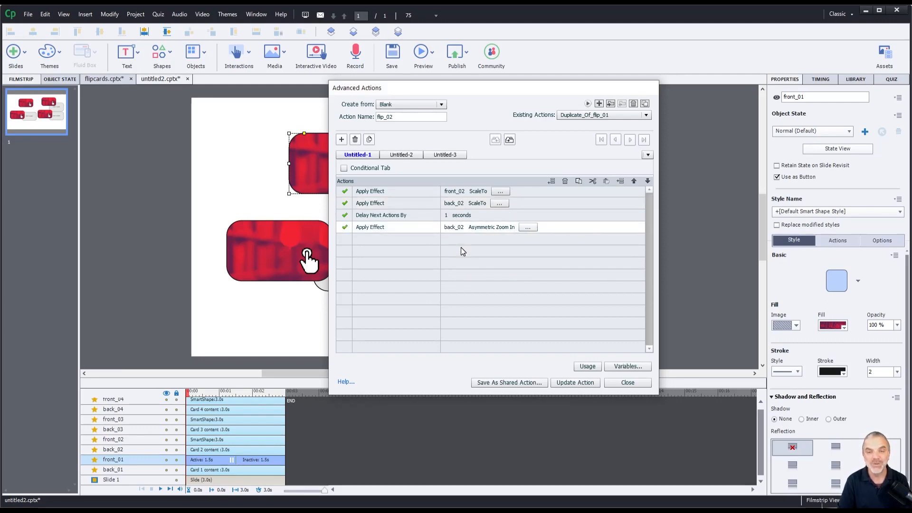
- Update the flip_02 action, check it among the existing actions, and close the Advanced Actions dialog
click(576, 383)
click(520, 255)
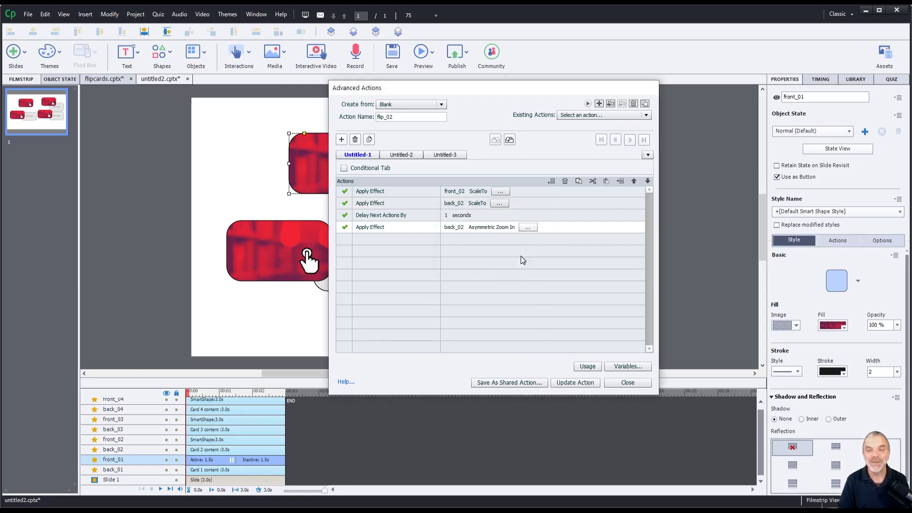
click(586, 112)
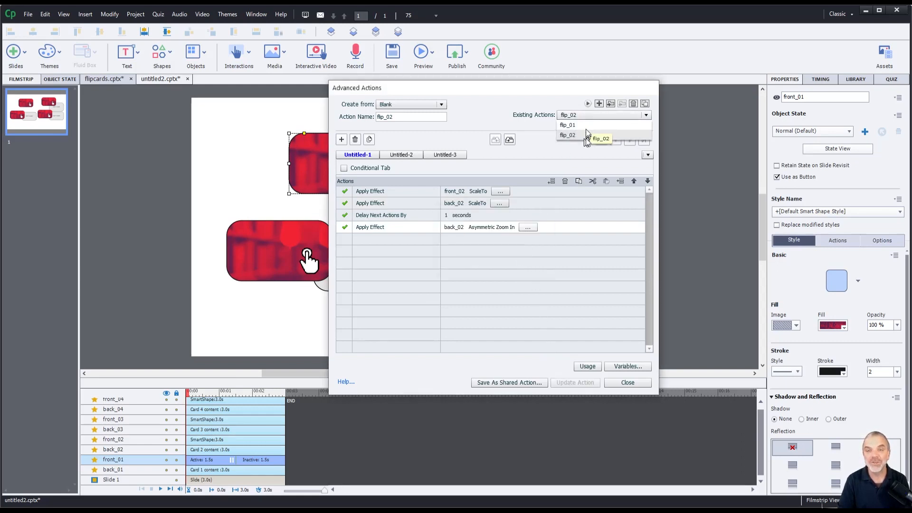
click(547, 122)
click(626, 382)
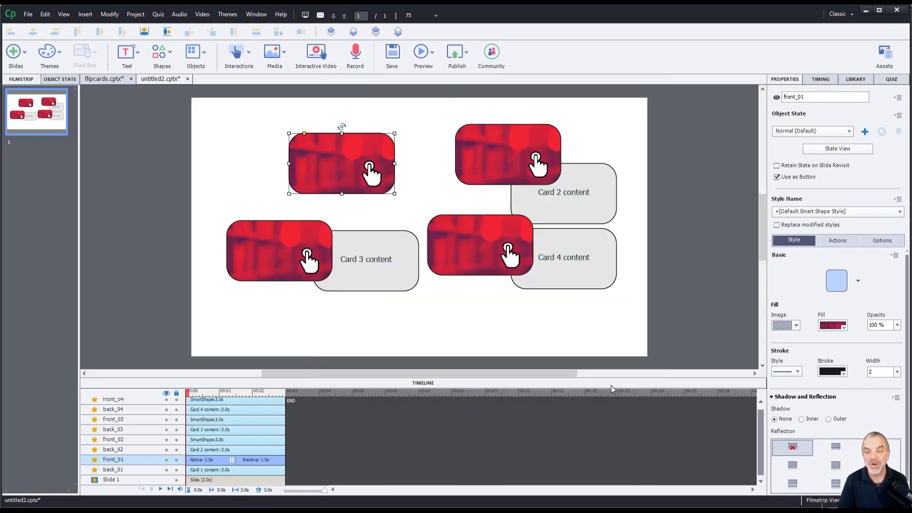
- Make front_02 a button that executes the advanced action flip_02, with Hand Cursor and Disable Click Sound enabled
click(506, 167)
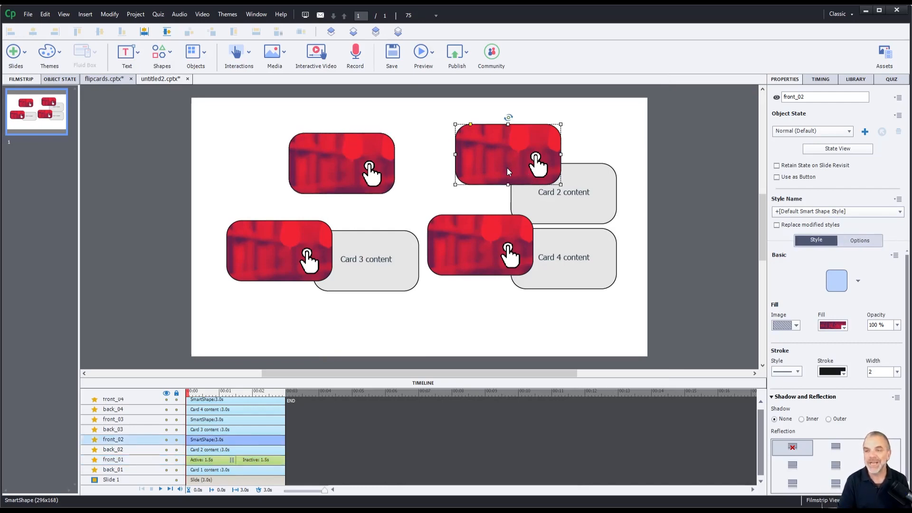
click(776, 178)
click(833, 241)
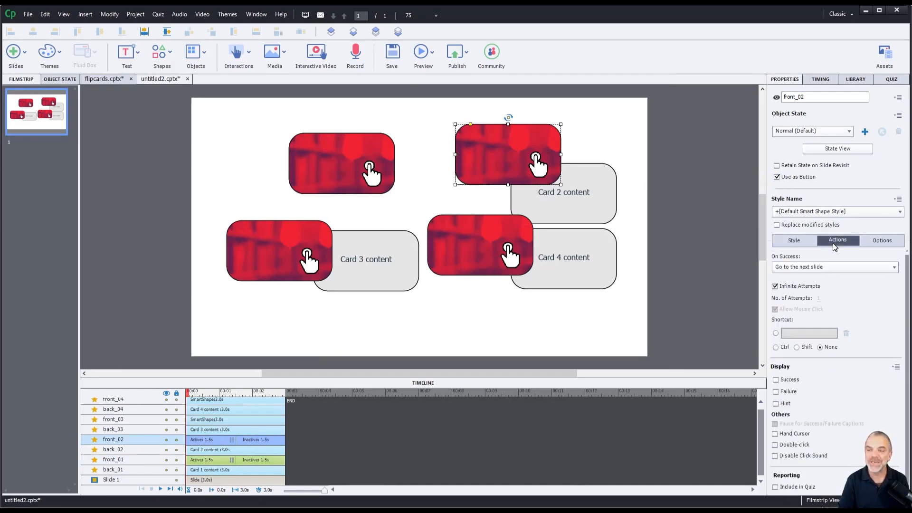
click(819, 269)
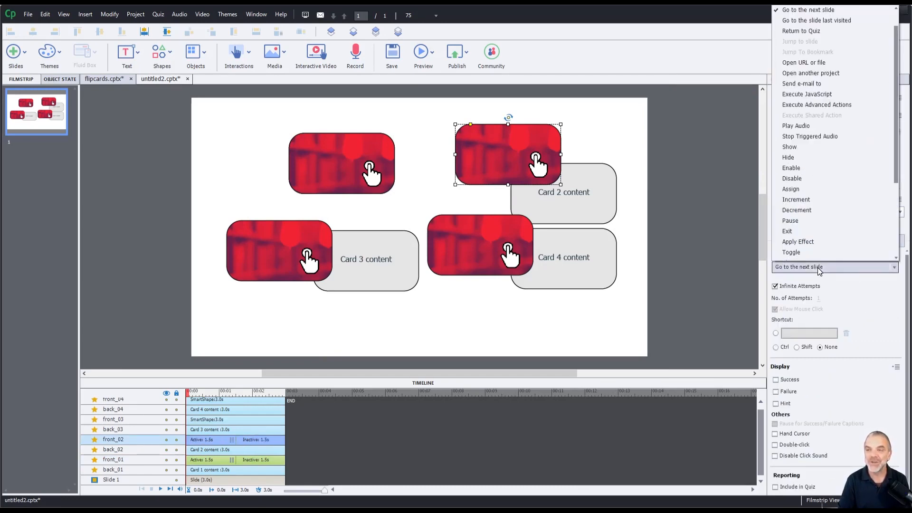
click(811, 105)
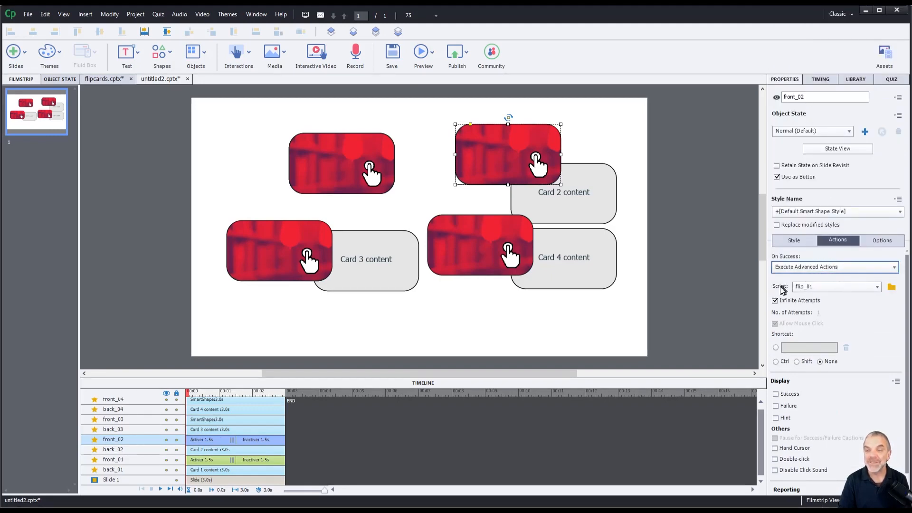
click(814, 287)
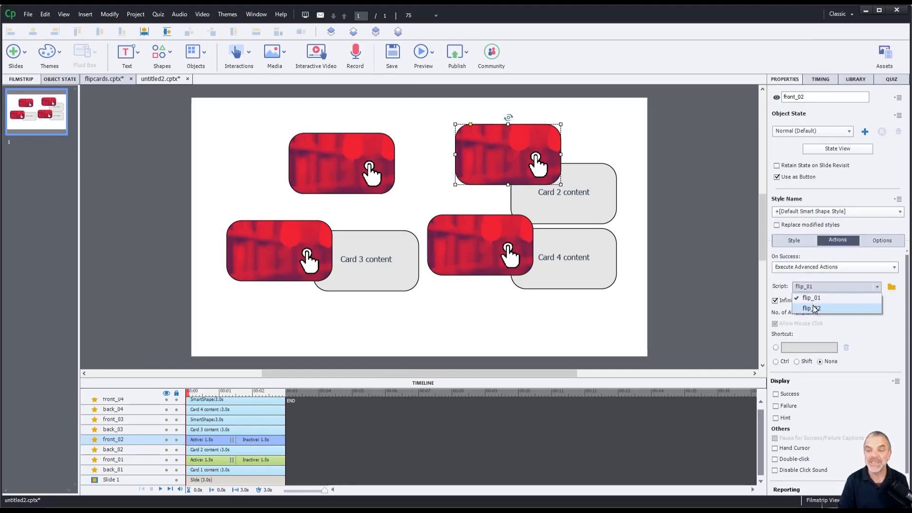
click(814, 309)
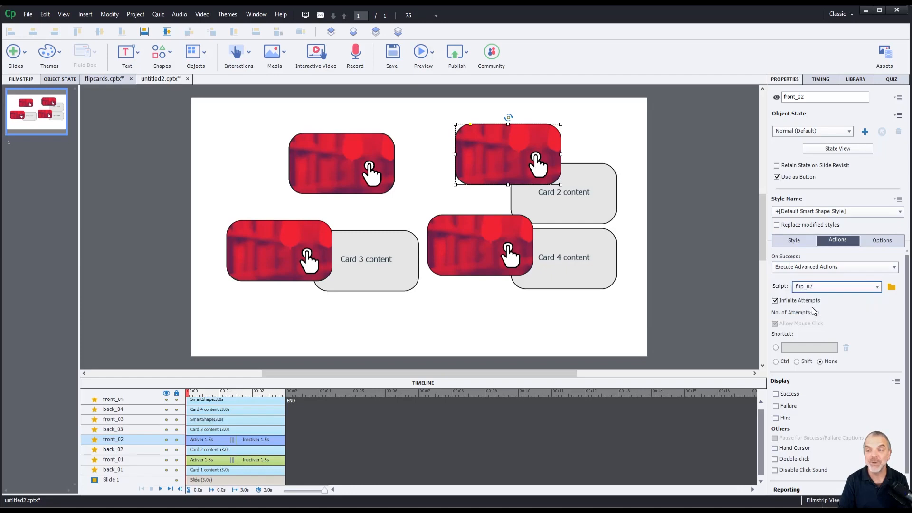
click(775, 448)
click(776, 471)
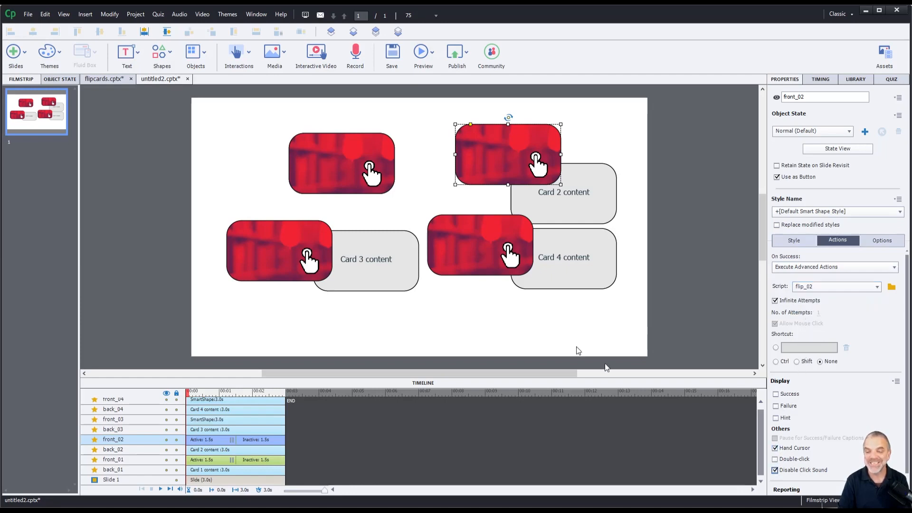
- Move front_04 and the Card 4 content shape lower on the slide, clear of the card 2 shapes
drag(481, 257, 493, 301)
drag(541, 266, 507, 300)
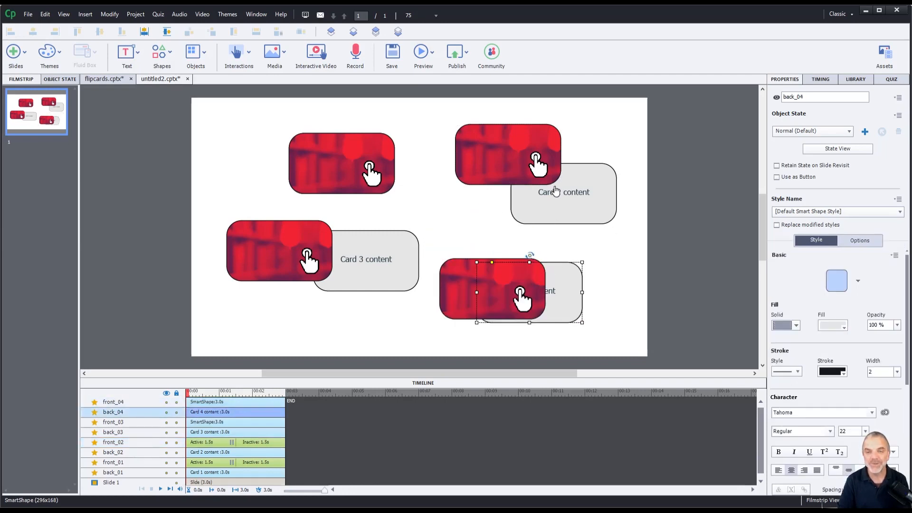
- Align front_02 and the Card 2 content shape by horizontal center and vertical middle, and move the stack closer to card 1
drag(636, 231, 446, 121)
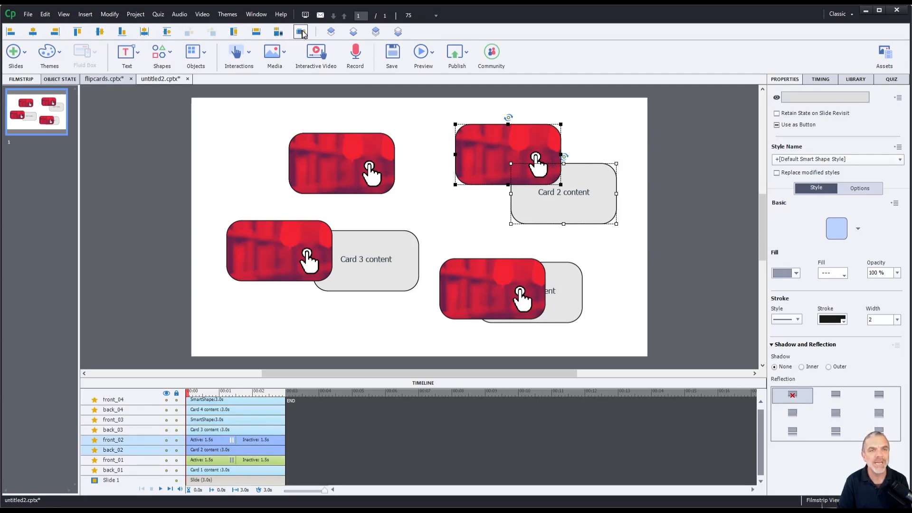
click(253, 15)
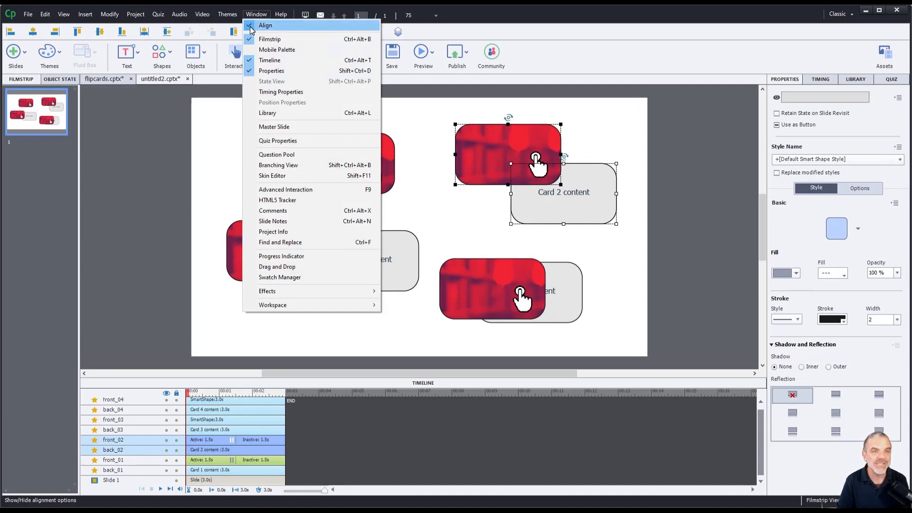
click(256, 14)
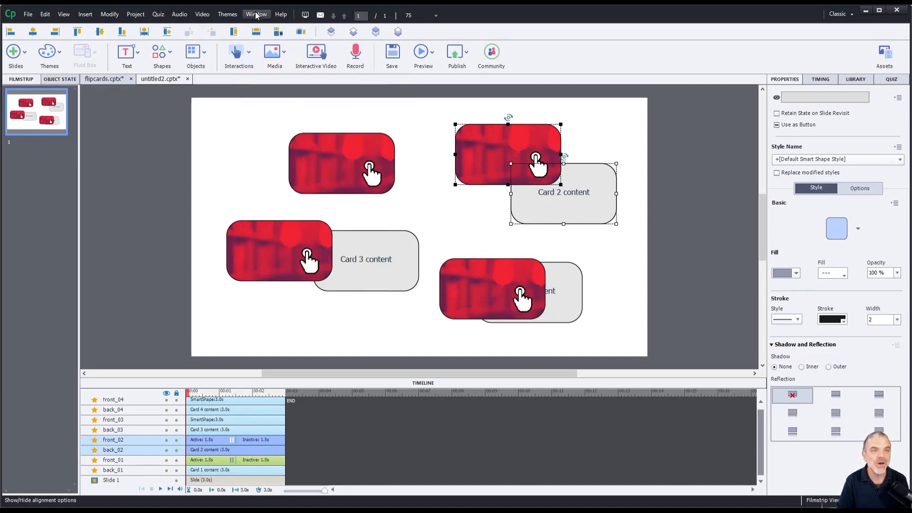
click(33, 32)
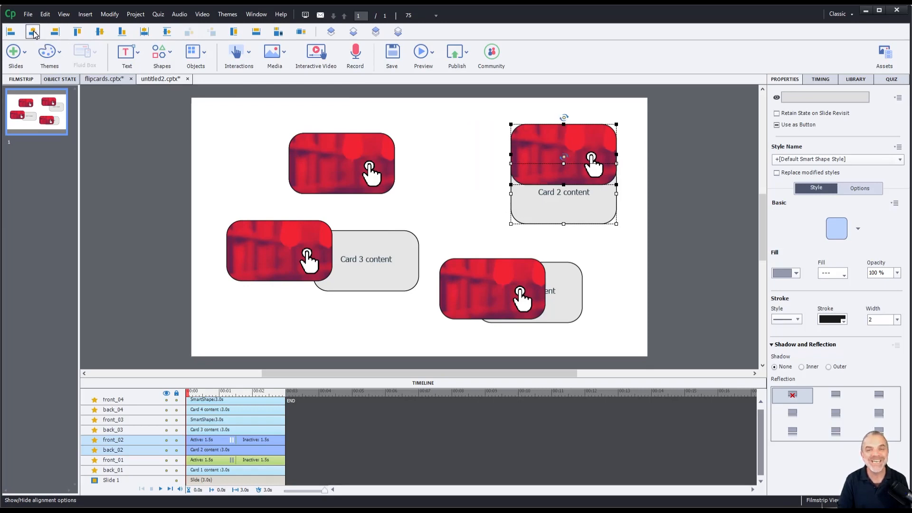
click(99, 32)
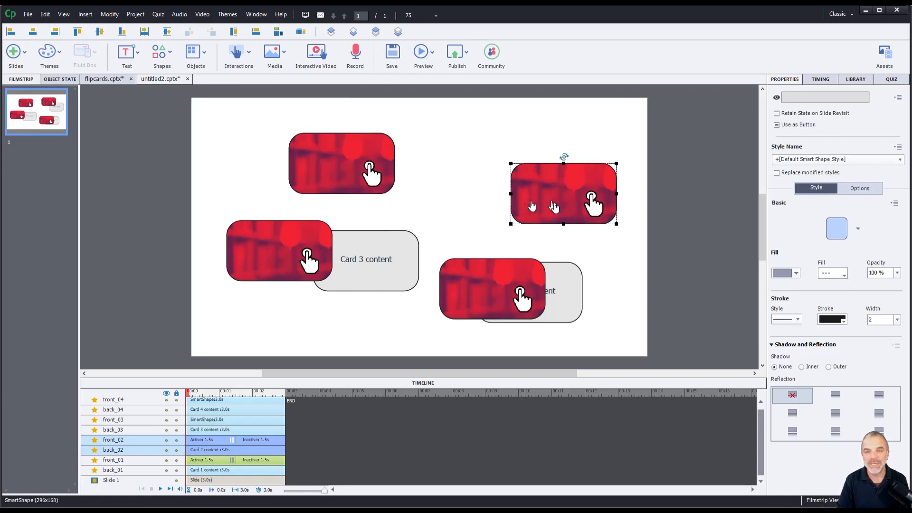
drag(553, 206, 489, 183)
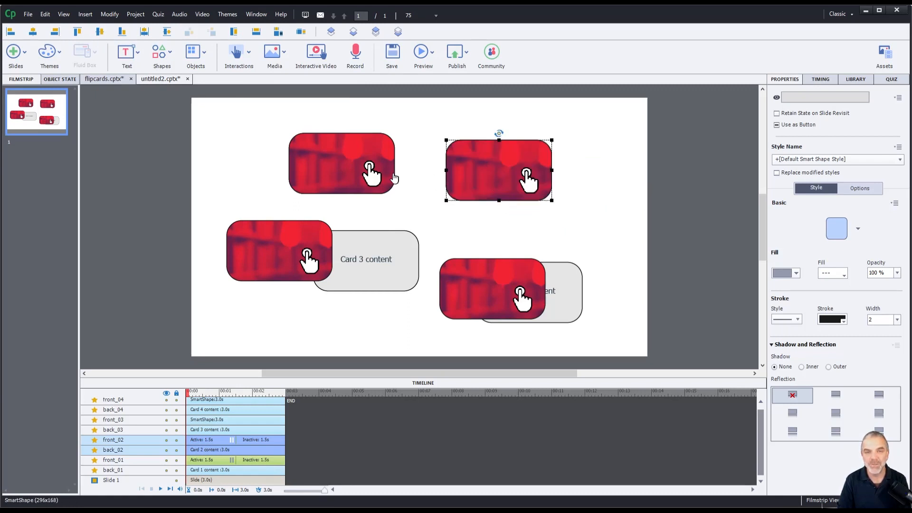
- Preview the project as HTML5 in the browser and test the flips of cards 2 and 1
click(427, 52)
click(437, 83)
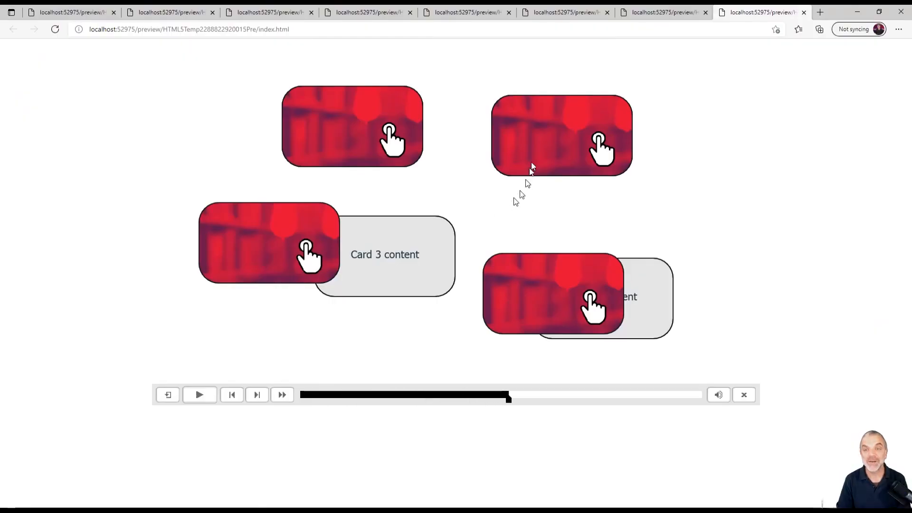
click(562, 128)
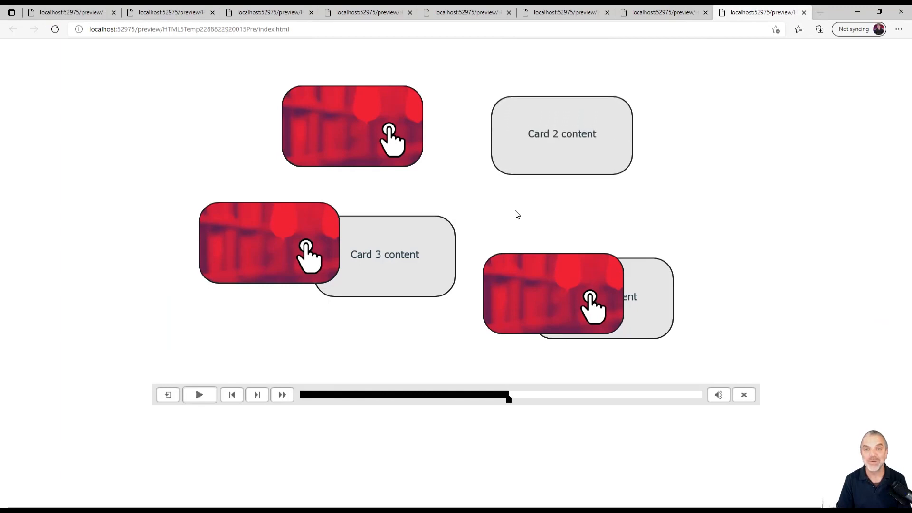
click(369, 128)
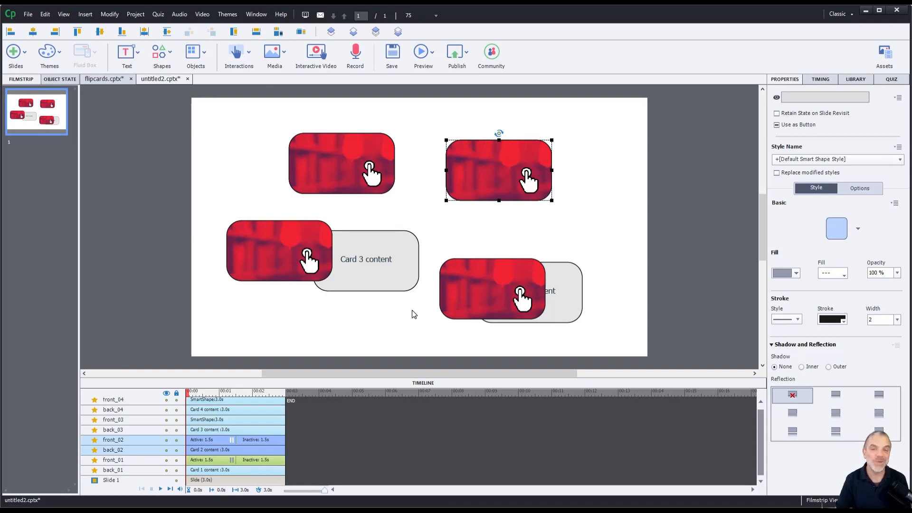
- Duplicate the advanced action flip_02 and name the copy flip_03
click(142, 15)
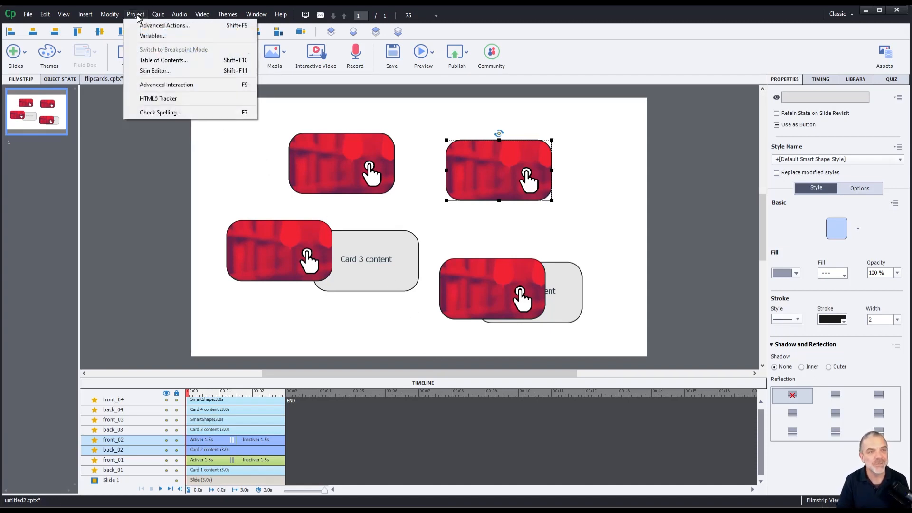
click(141, 26)
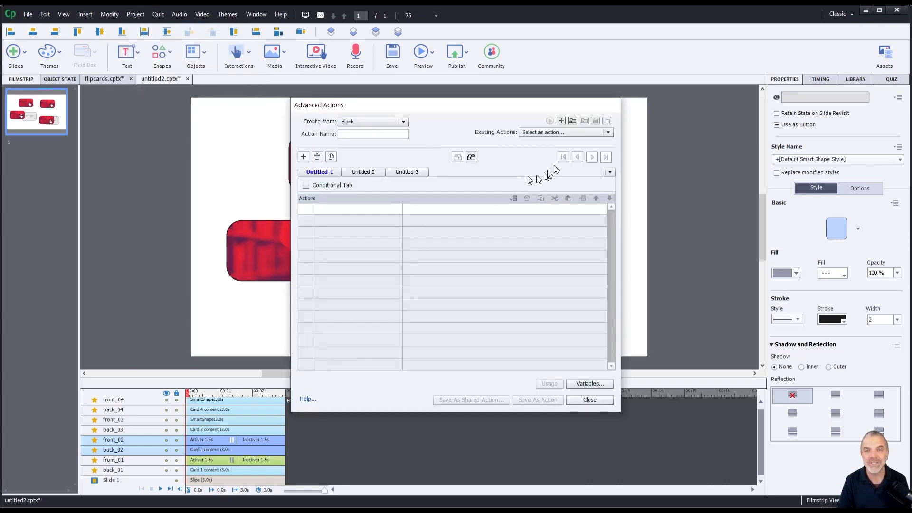
click(555, 133)
click(551, 151)
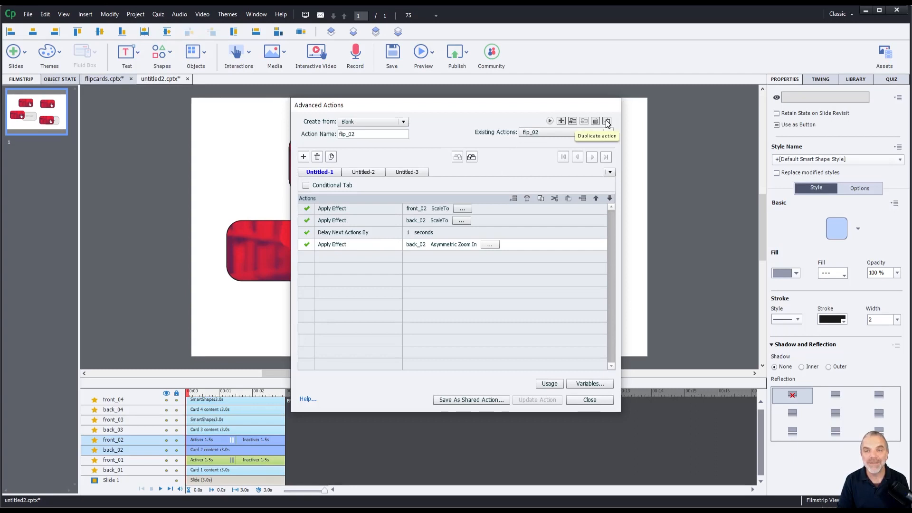
click(607, 122)
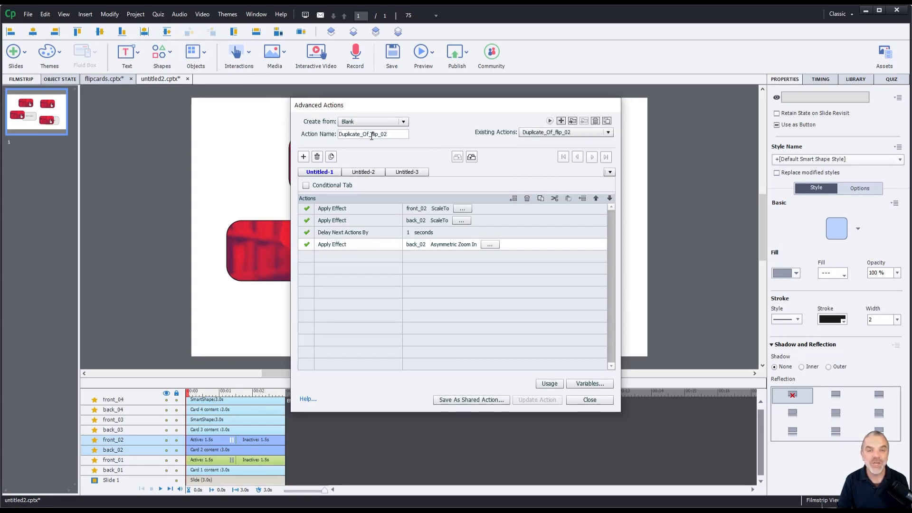
drag(371, 137, 287, 135)
key(BackSpace)
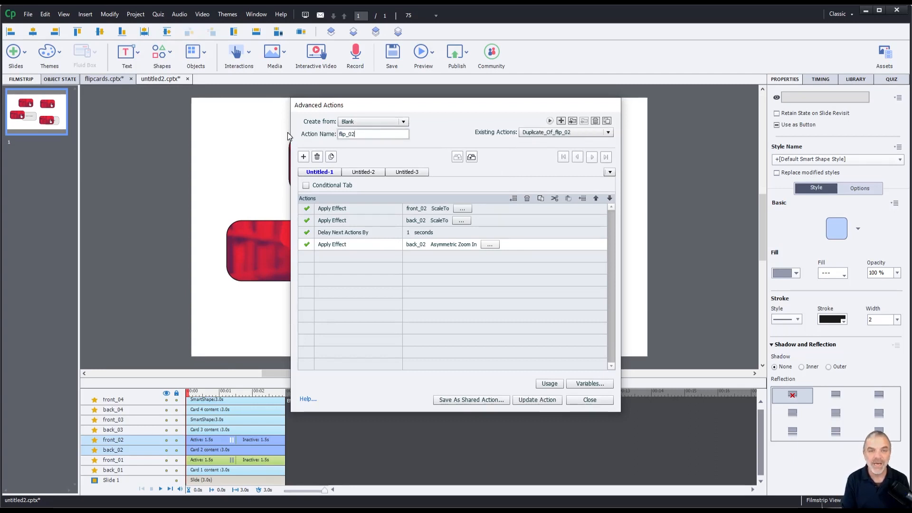
key(BackSpace)
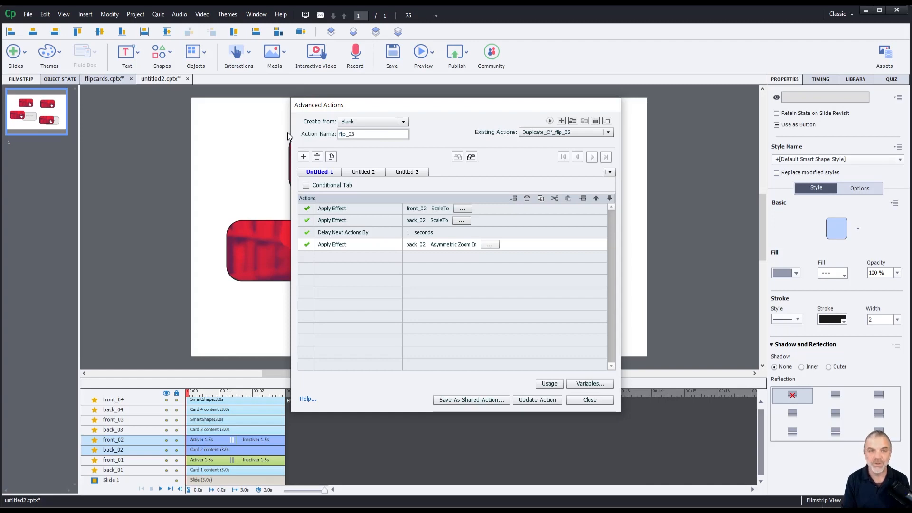
- Retarget flip_03's front ScaleTo effect to front_03 and its back ScaleTo and Asymmetric Zoom In effects to back_03, and update the action
click(420, 209)
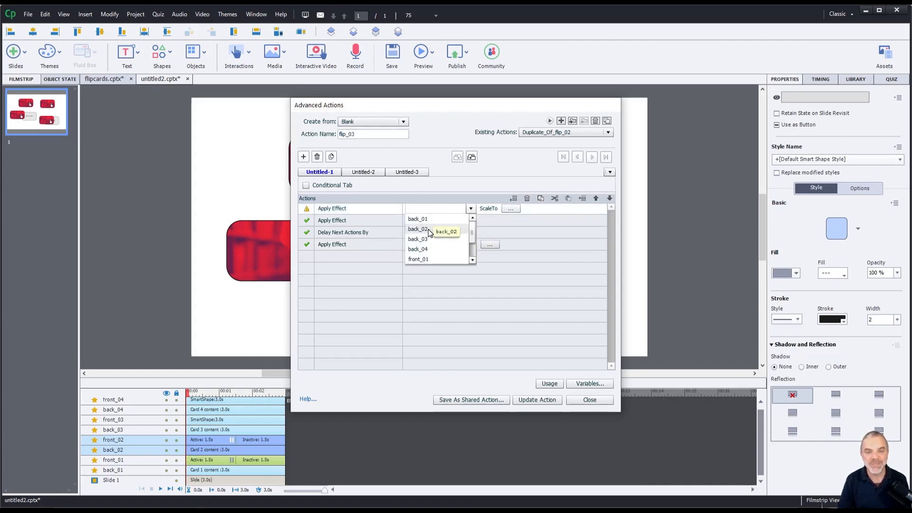
scroll(430, 238, down, 1)
click(432, 249)
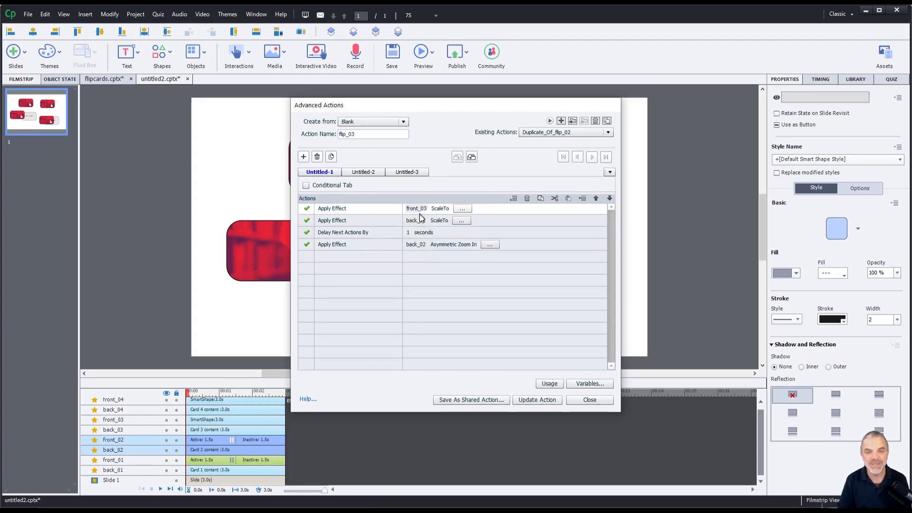
click(420, 220)
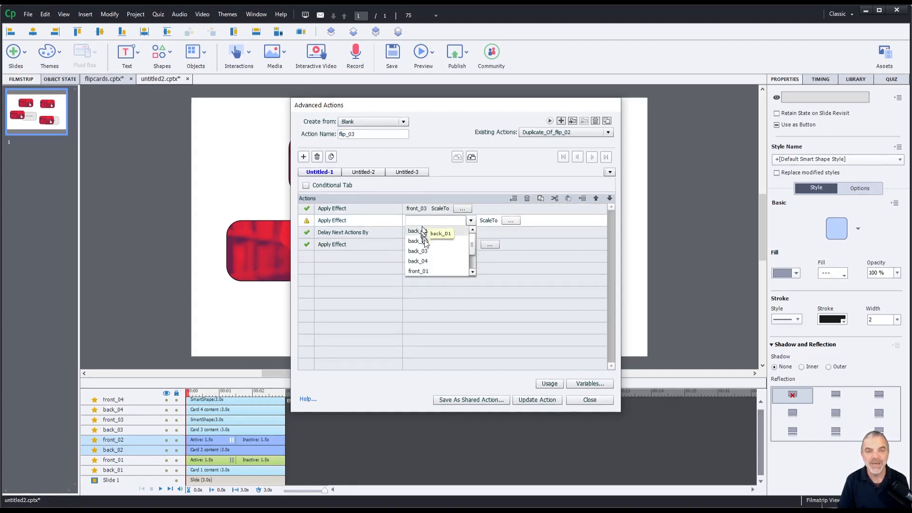
click(418, 251)
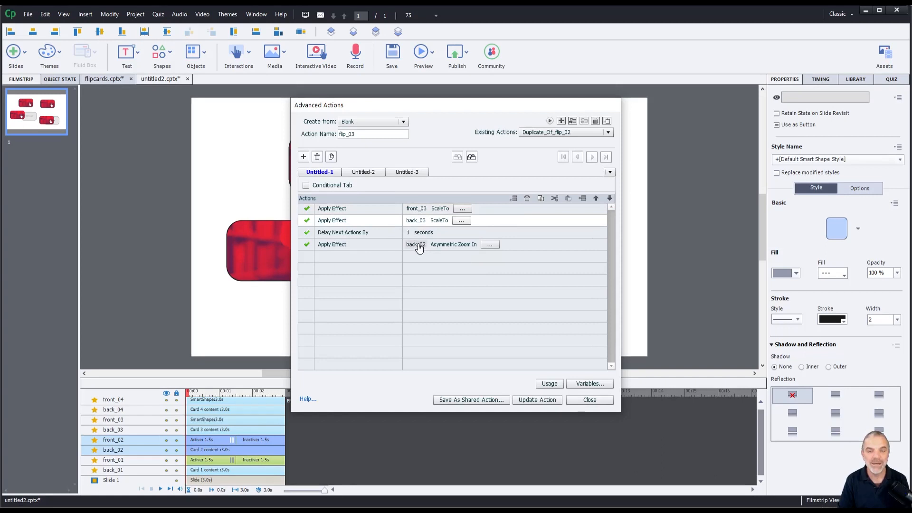
click(418, 247)
click(435, 275)
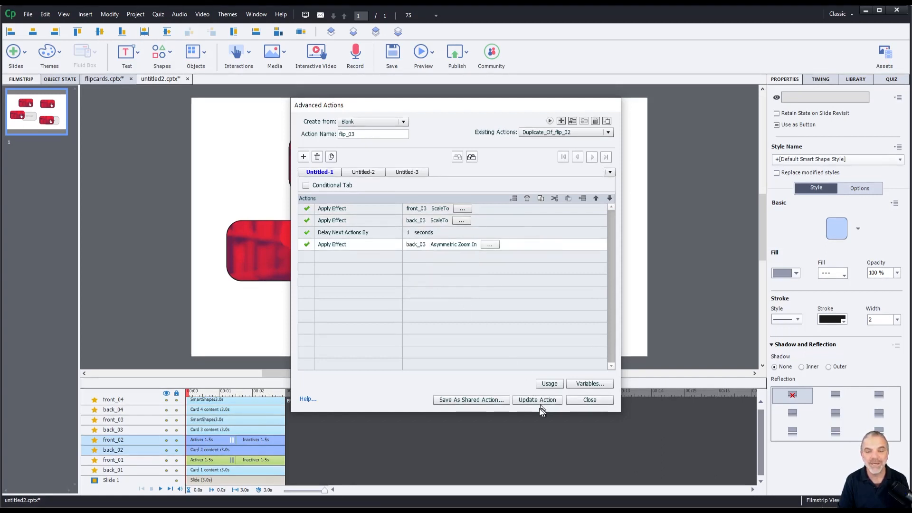
click(534, 399)
click(480, 273)
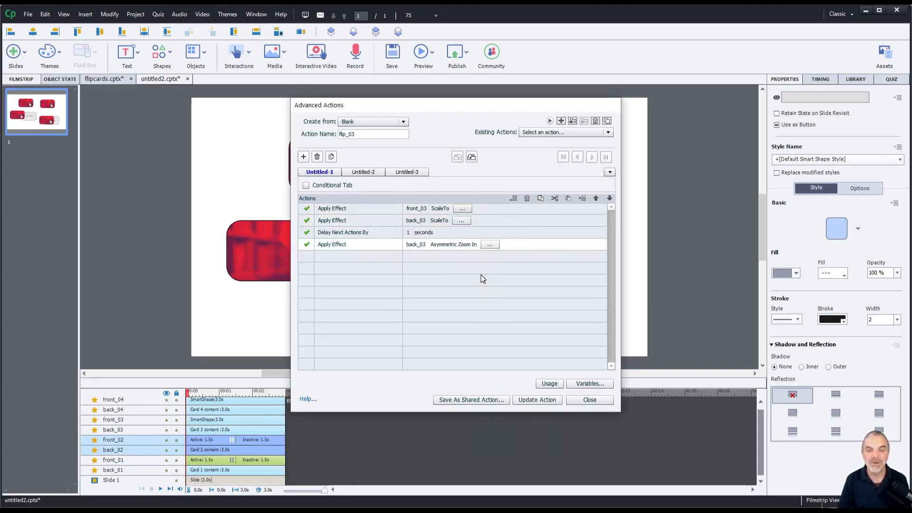
click(584, 400)
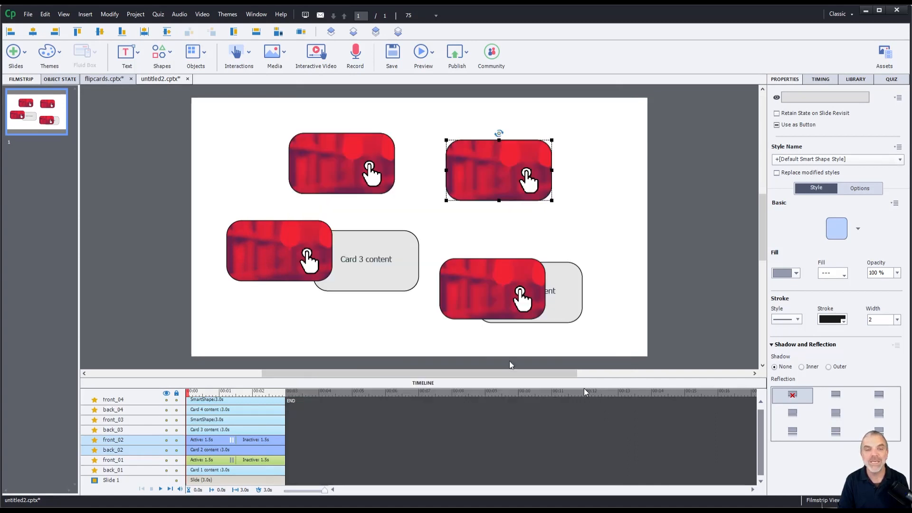
- Shift front_03 slightly lower and make it a button that executes the advanced action flip_03, with Hand Cursor and Disable Click Sound enabled
drag(268, 258, 327, 264)
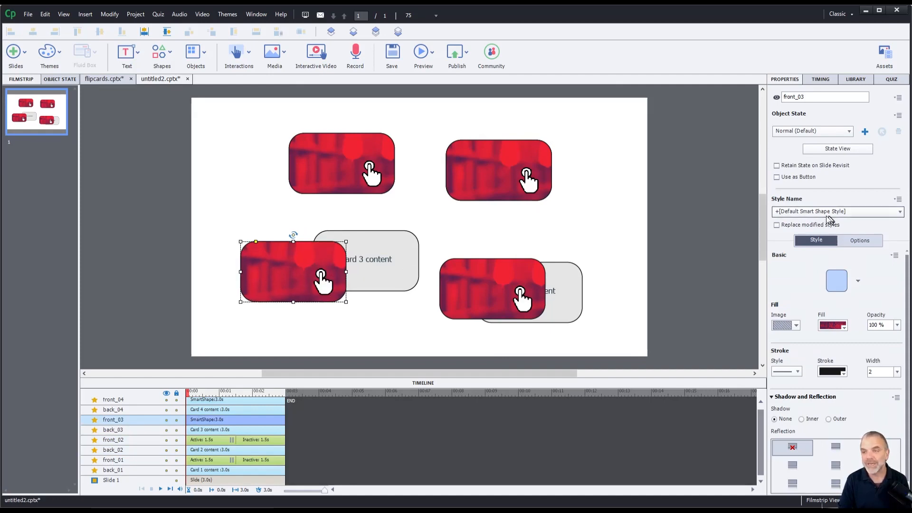
click(777, 178)
click(830, 242)
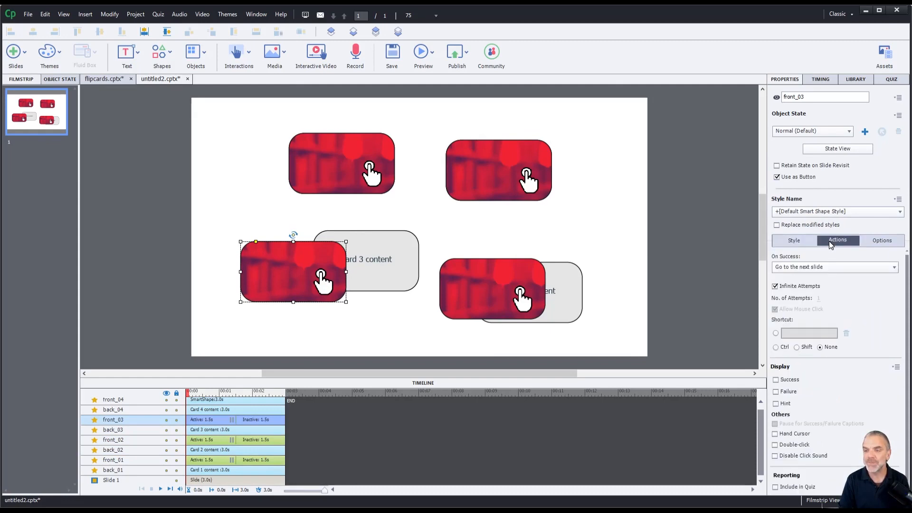
click(826, 266)
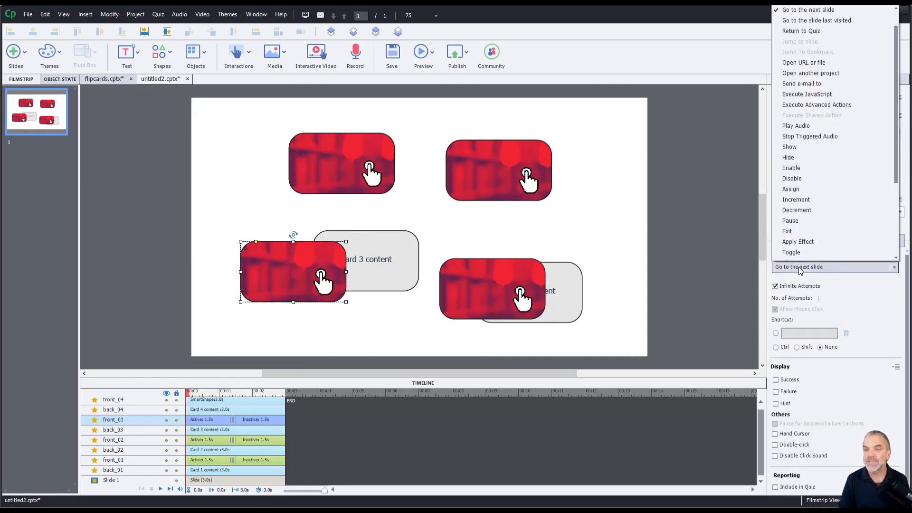
click(815, 104)
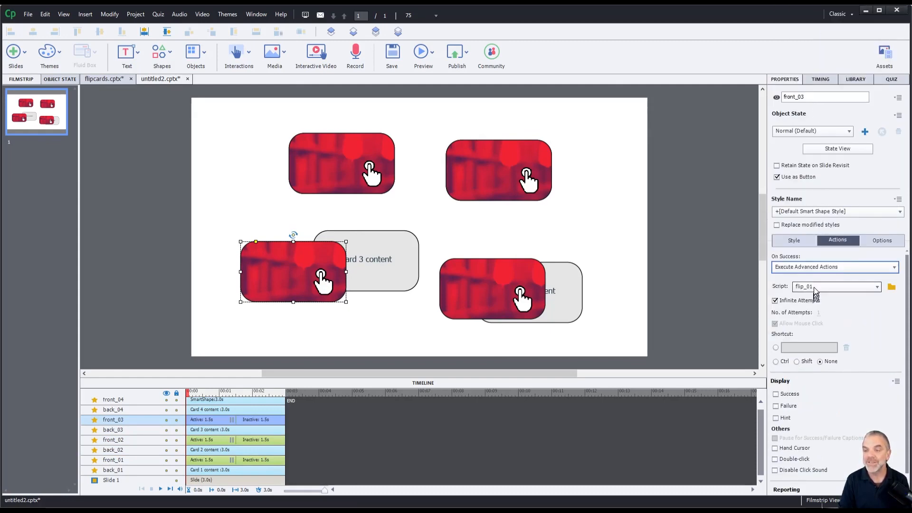
click(814, 287)
click(811, 316)
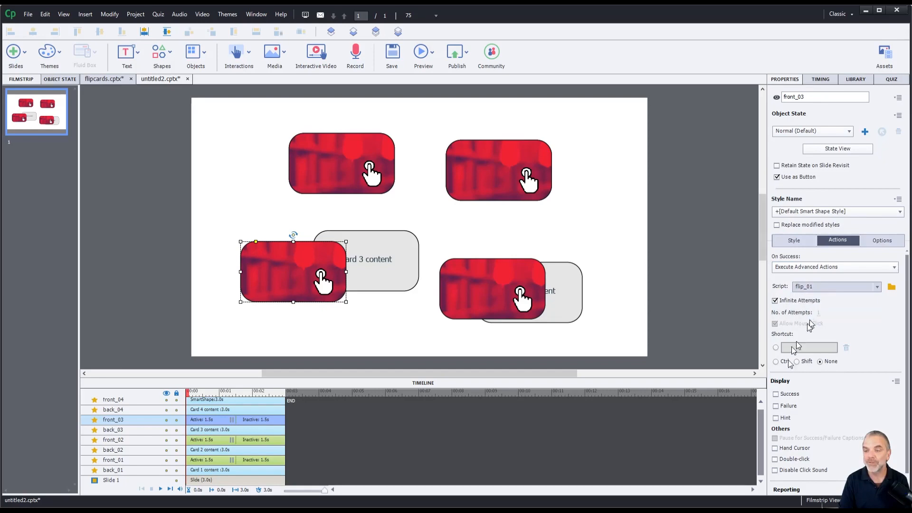
click(775, 448)
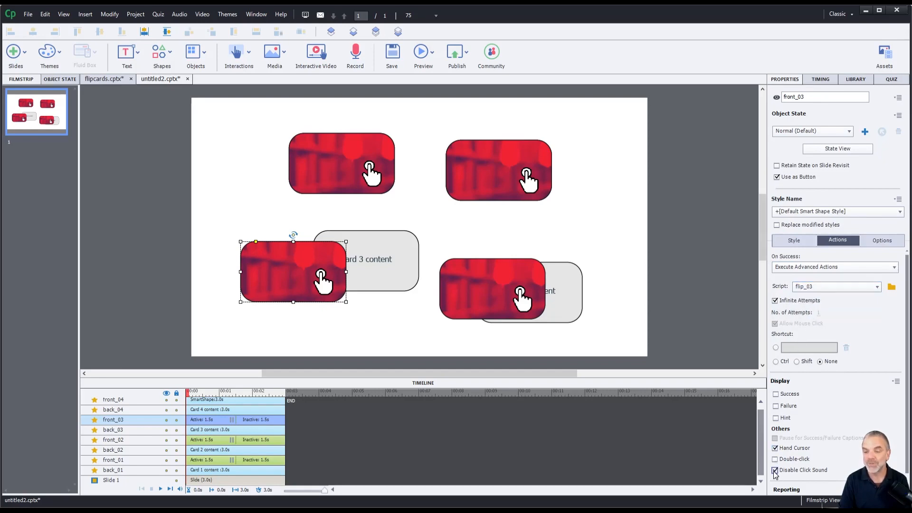
- Create the advanced action flip_04 with the same flip effects applied to front_04 and back_04
key(shift+F9)
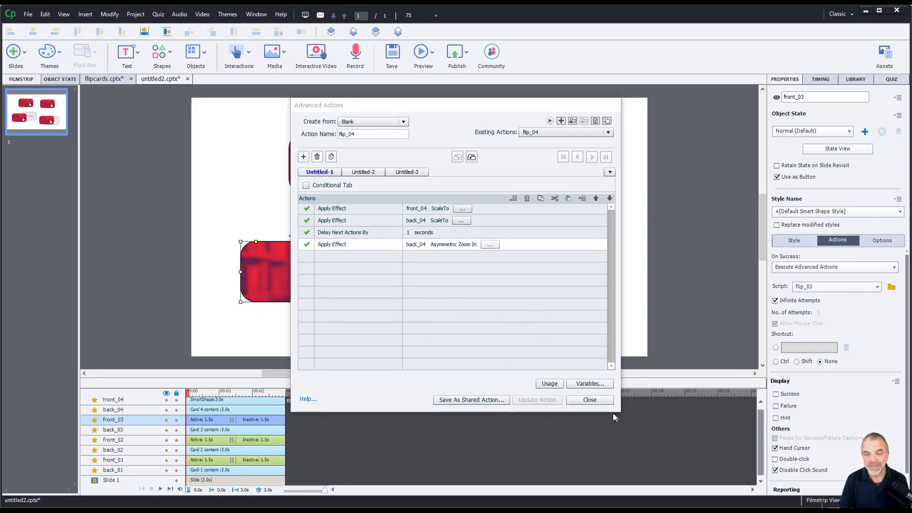
click(584, 400)
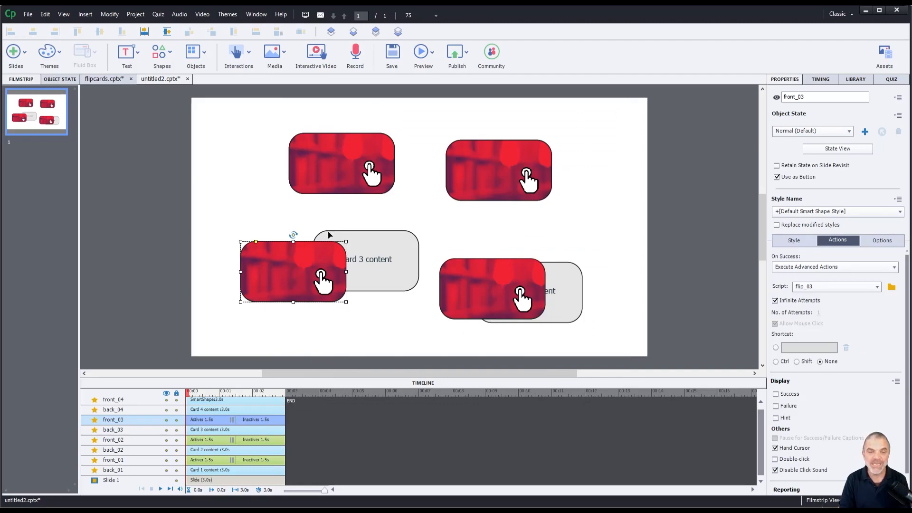
- Make front_04 a button that executes the advanced action flip_04, with Hand Cursor and Disable Click Sound enabled
click(503, 289)
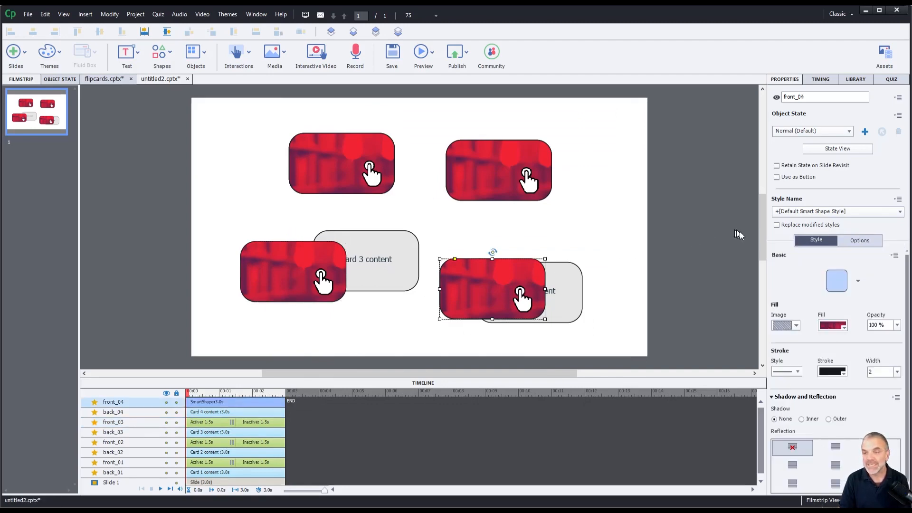
click(777, 178)
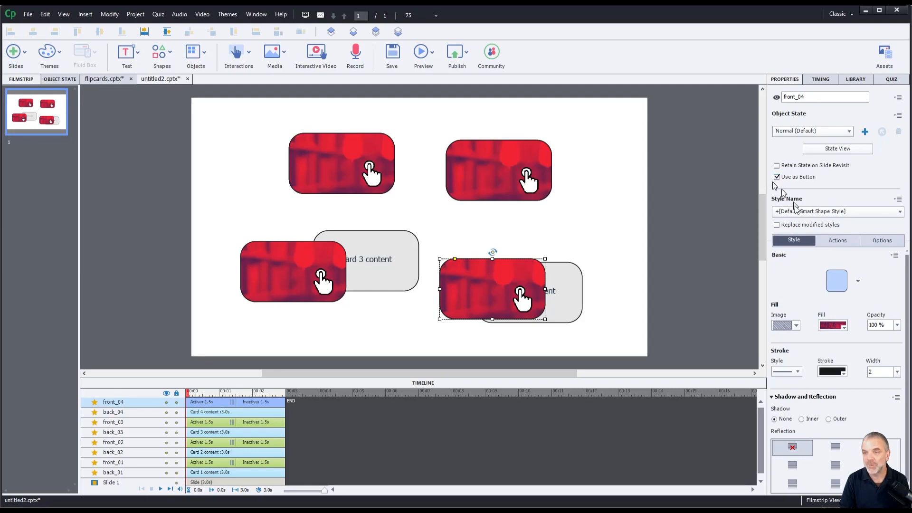
click(837, 240)
click(820, 266)
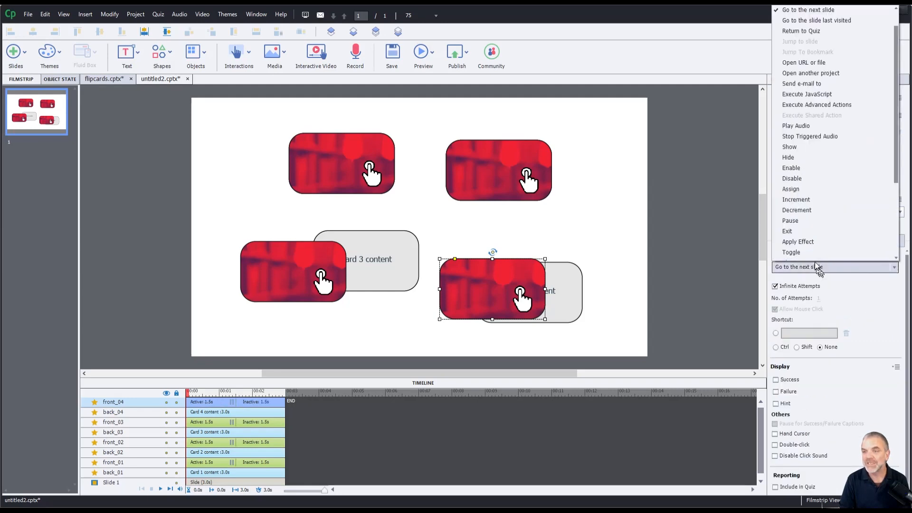
click(815, 106)
click(820, 287)
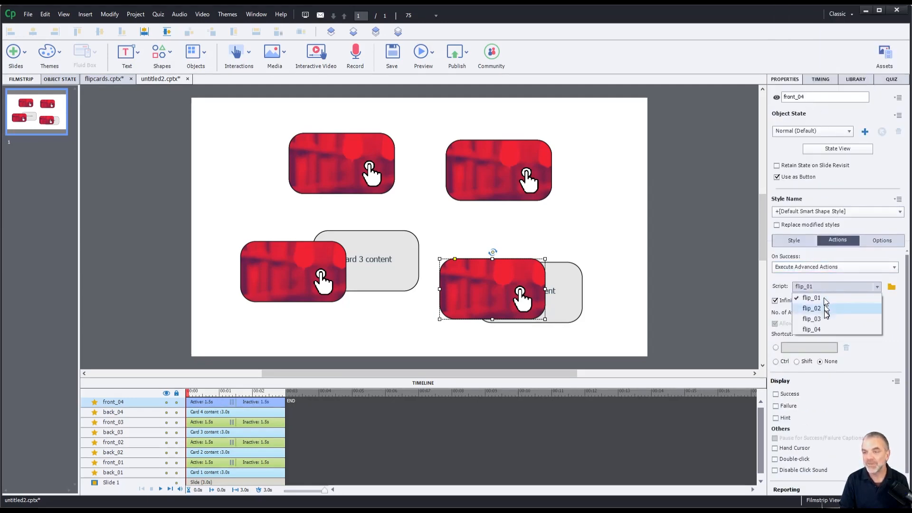
click(812, 329)
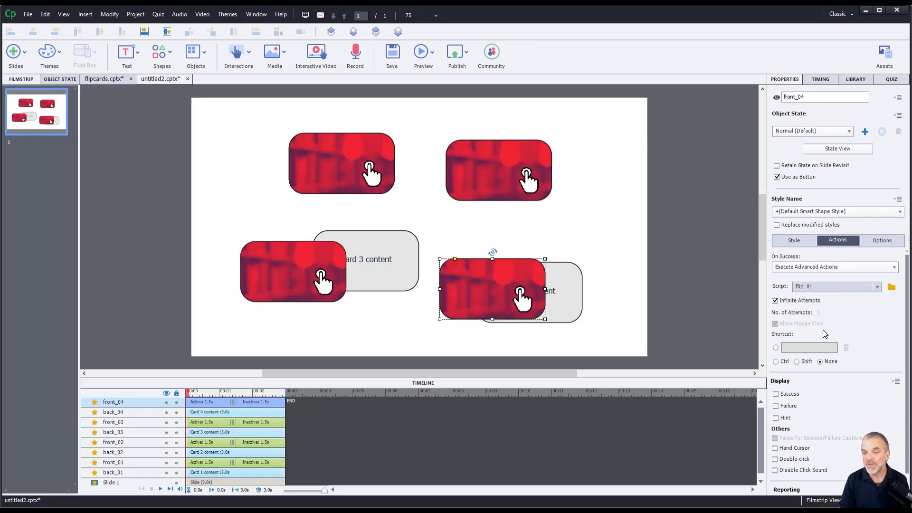
click(776, 448)
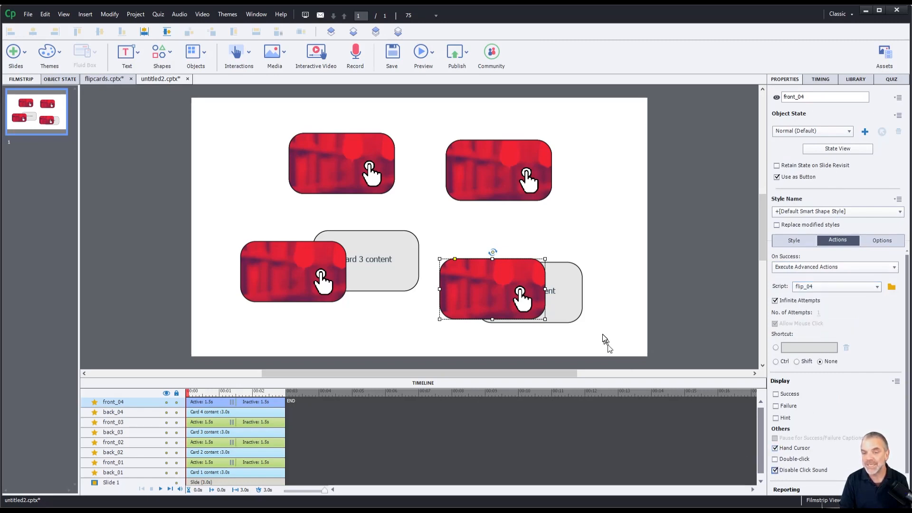
- Select front_04 together with the Card 4 content shape for alignment
drag(595, 332, 437, 255)
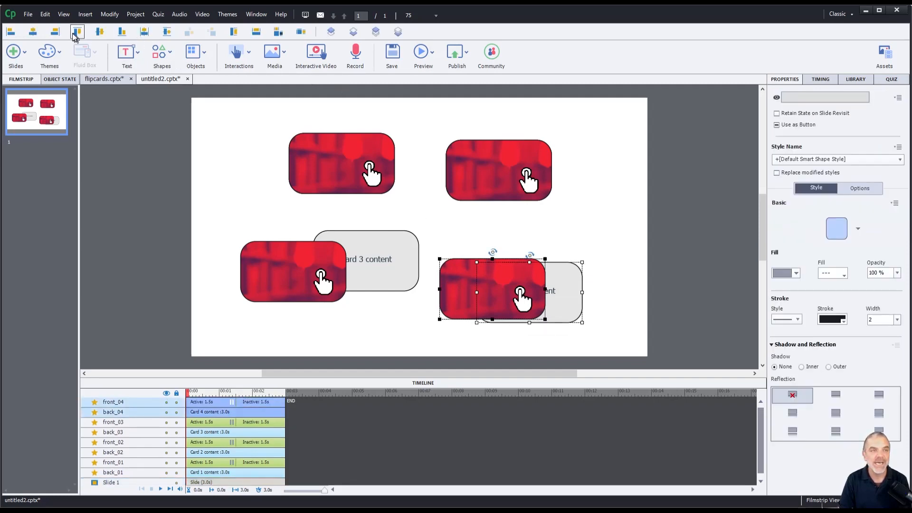
- Align front_04 with back_04 and front_03 with back_03 by horizontal and vertical centre so each card's two sides overlap exactly
click(55, 31)
click(99, 31)
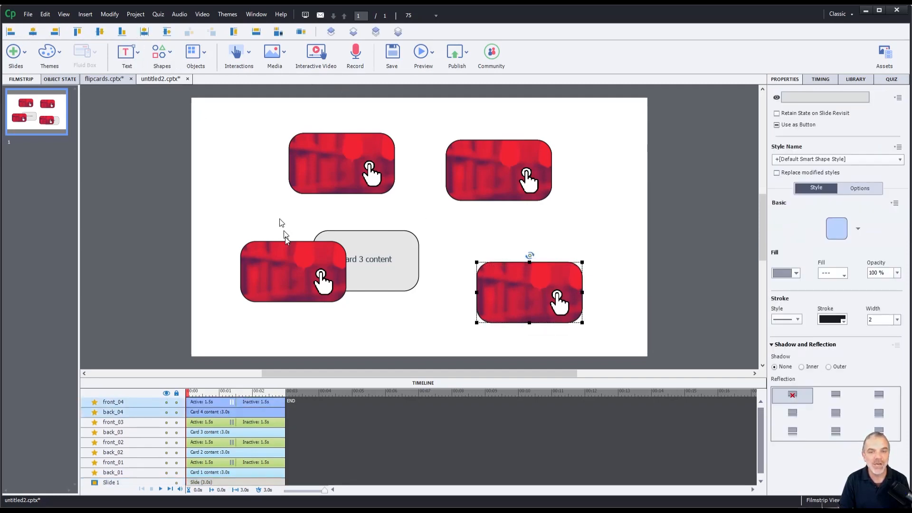
drag(226, 218, 433, 322)
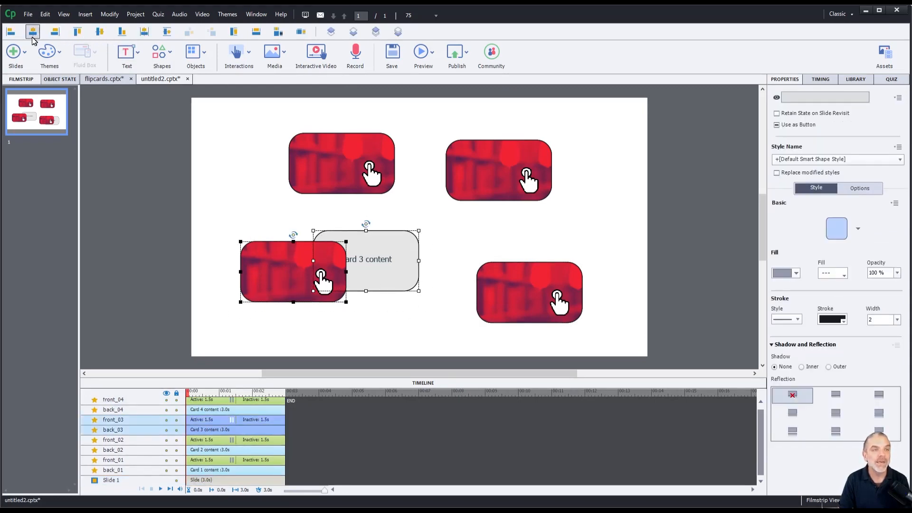
click(32, 31)
click(100, 31)
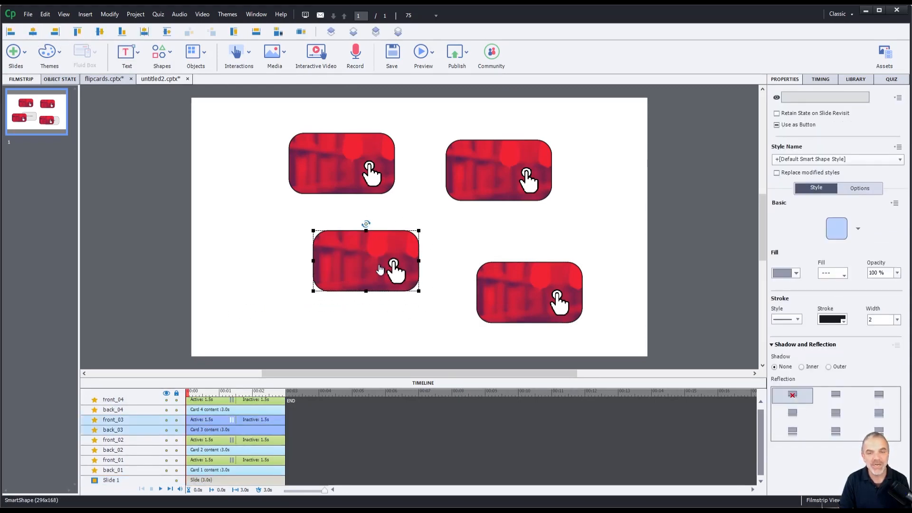
- Reposition the stacked third and fourth cards, front and back together, to form an even row beneath the first two cards
drag(348, 274, 316, 284)
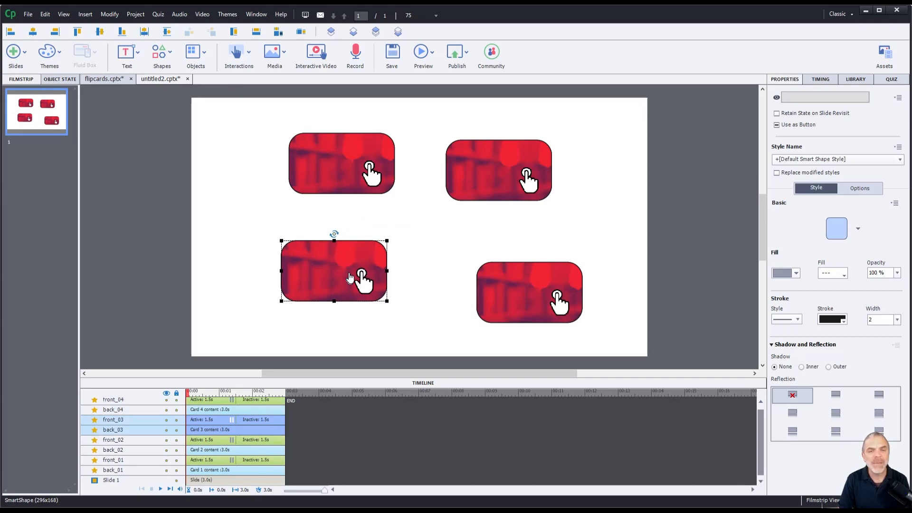
drag(602, 342, 465, 241)
drag(494, 293, 479, 285)
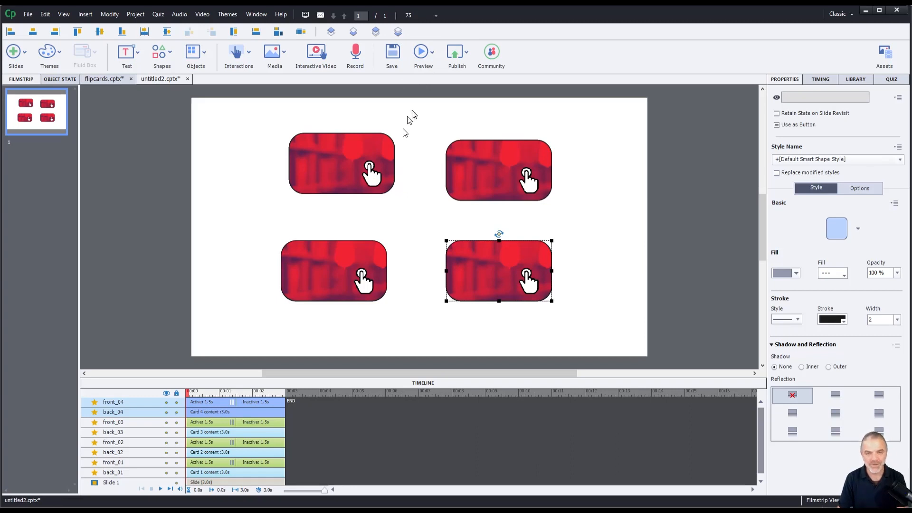
- Preview the project in the browser and play it, flipping cards 1 to 4 to test their interactions
click(424, 53)
click(436, 86)
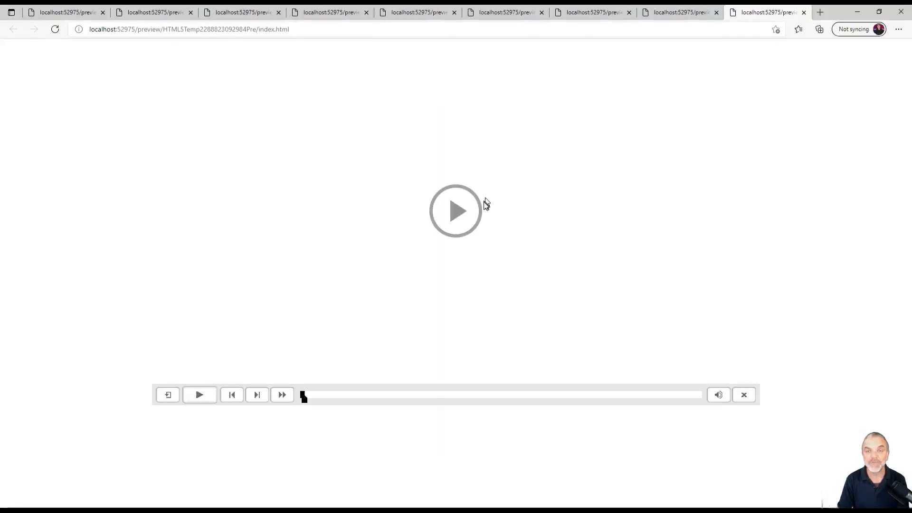
click(477, 210)
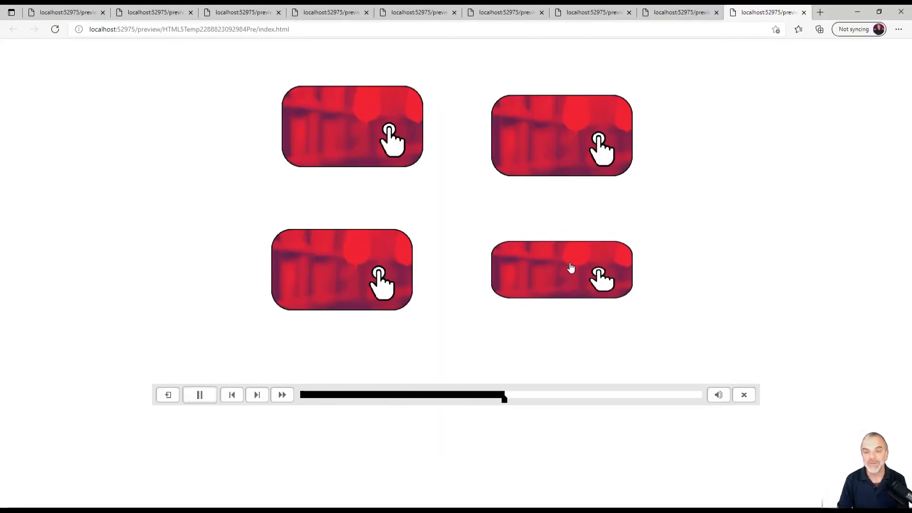
click(354, 128)
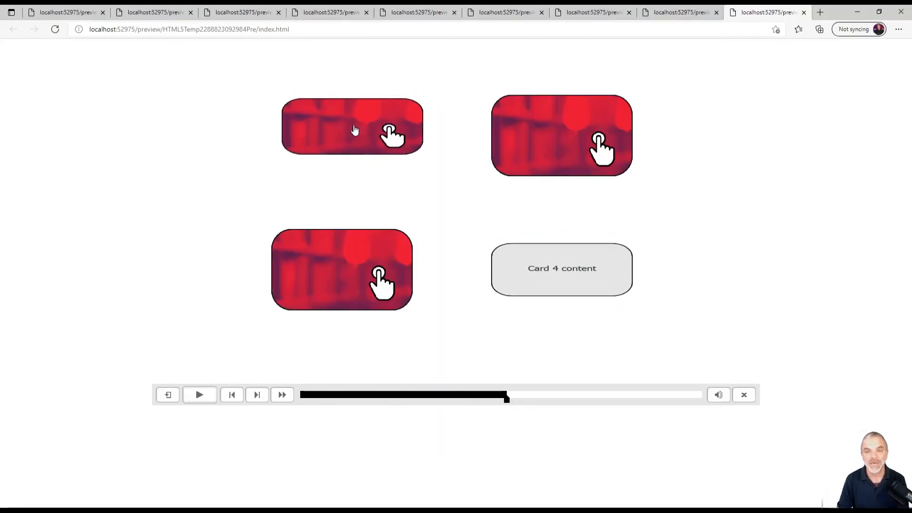
click(555, 141)
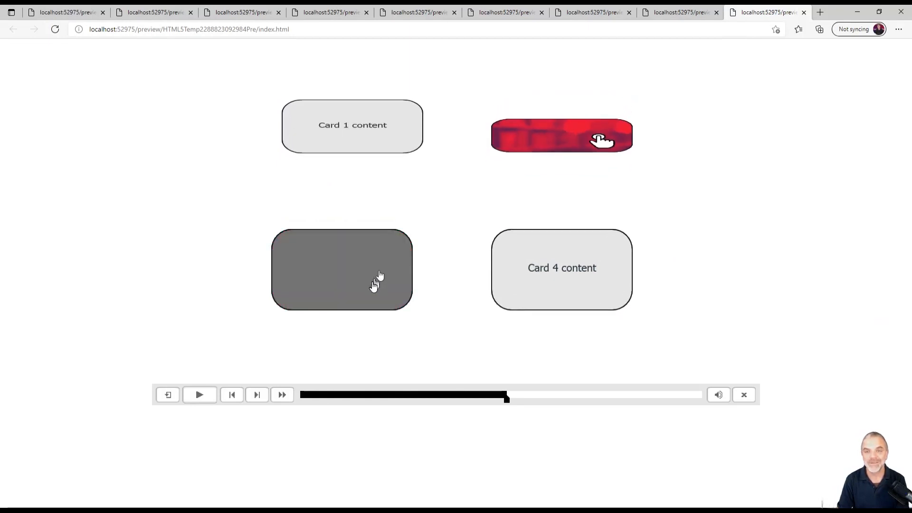
click(344, 263)
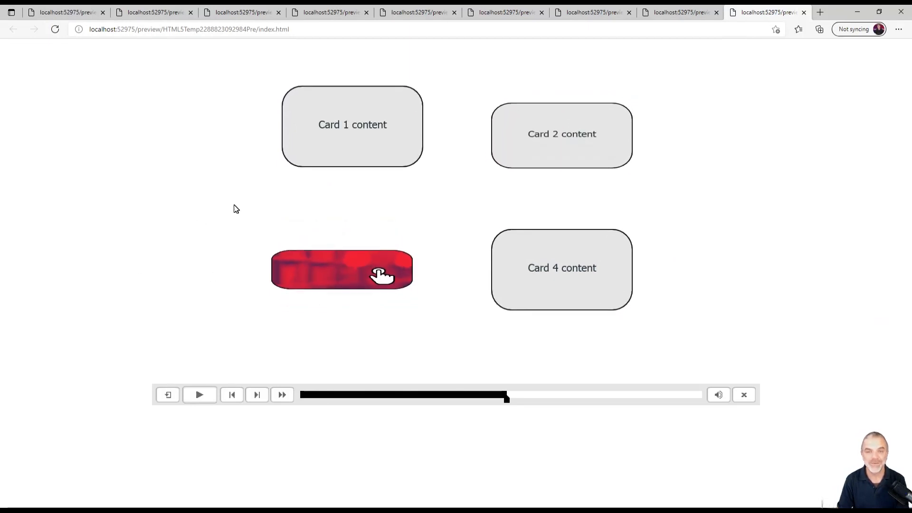
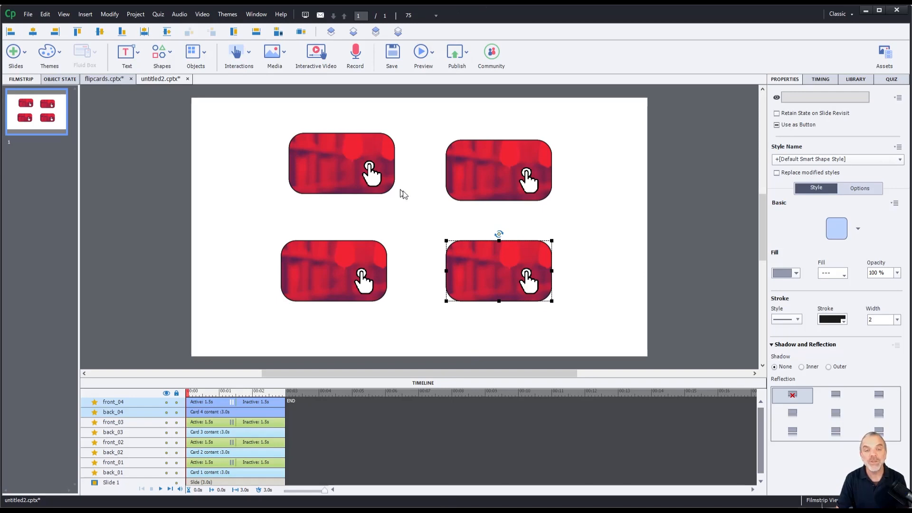
- Move all four card pairs up the slide, each front together with its back, leaving free space beneath the lower row
drag(416, 207, 281, 118)
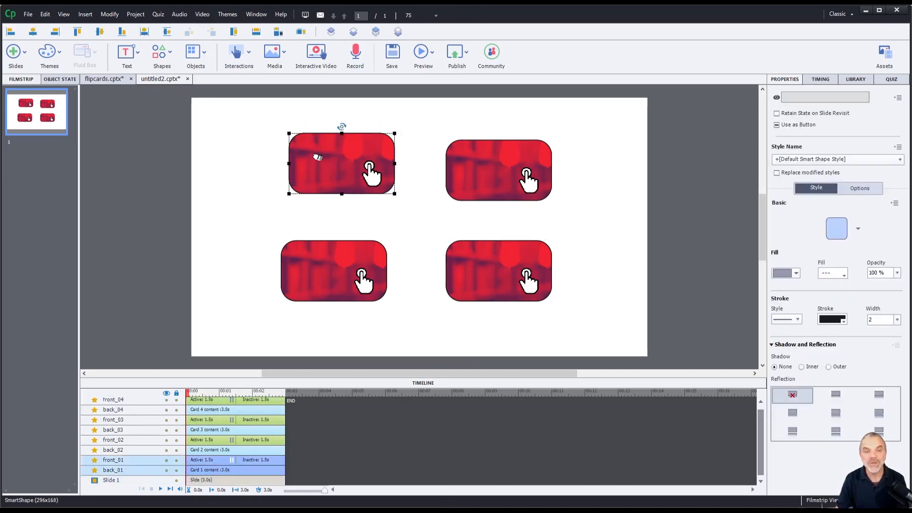
drag(311, 159, 287, 152)
drag(423, 136, 578, 218)
drag(516, 160, 496, 173)
drag(421, 232, 567, 323)
click(521, 295)
drag(505, 268, 513, 254)
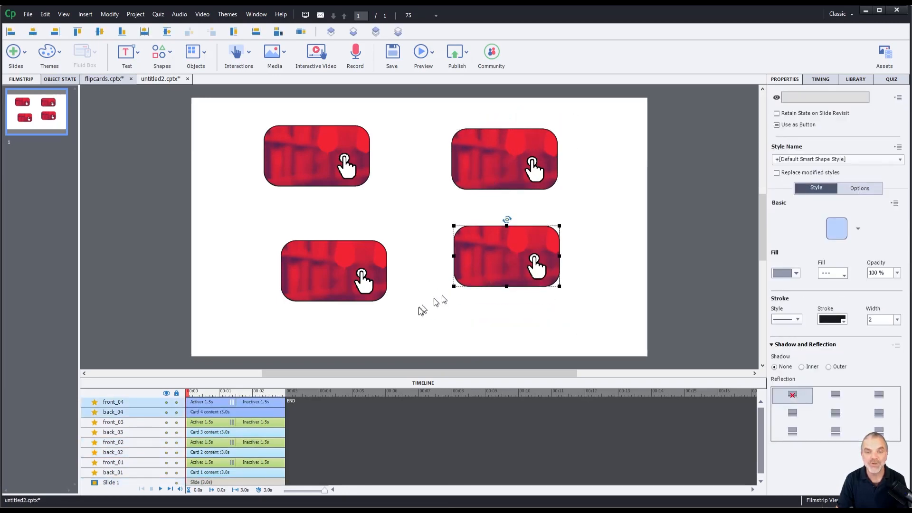
click(311, 265)
drag(310, 264, 300, 251)
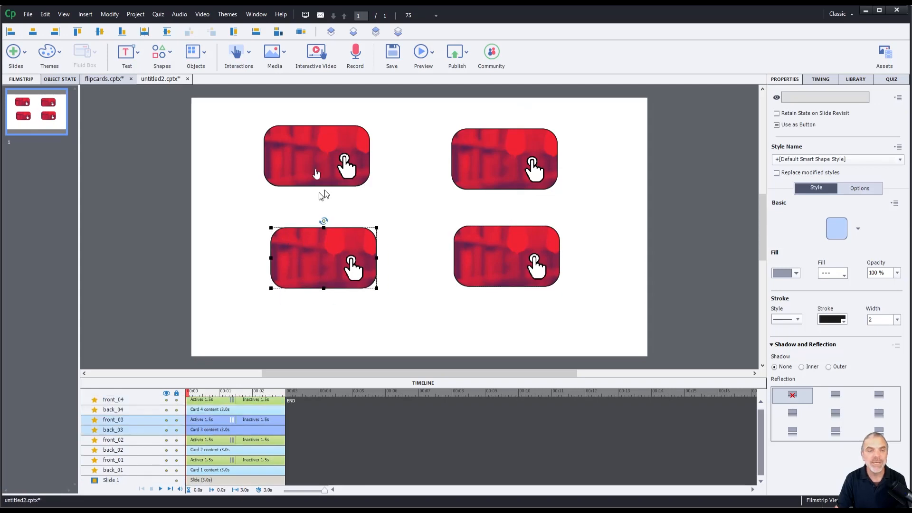
- Draw a star smart shape about 181 x 138 px in the free space centred below the cards
click(162, 53)
click(243, 143)
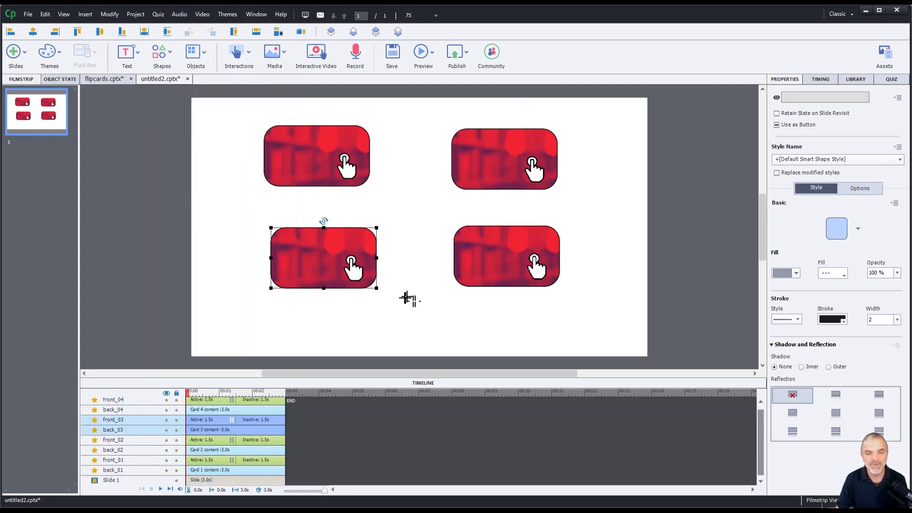
drag(401, 295, 418, 316)
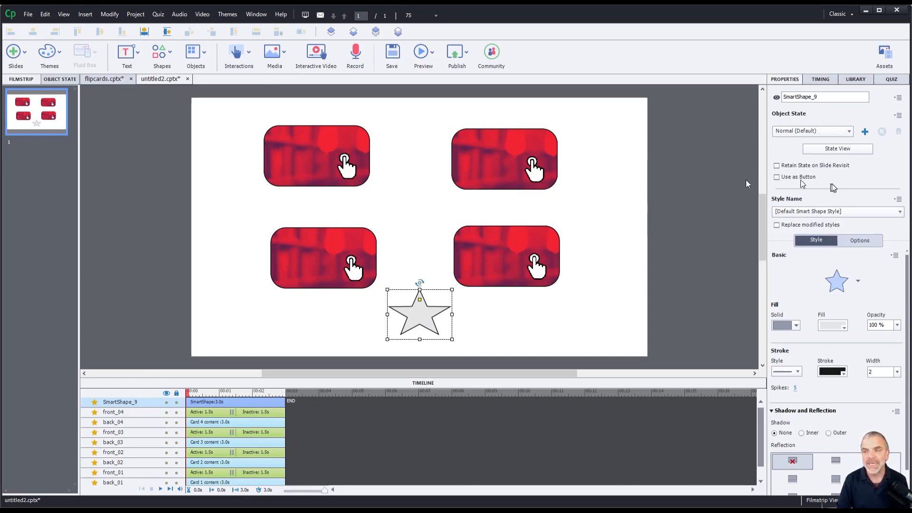
- Add a new object state named disabled_state to the star
click(837, 149)
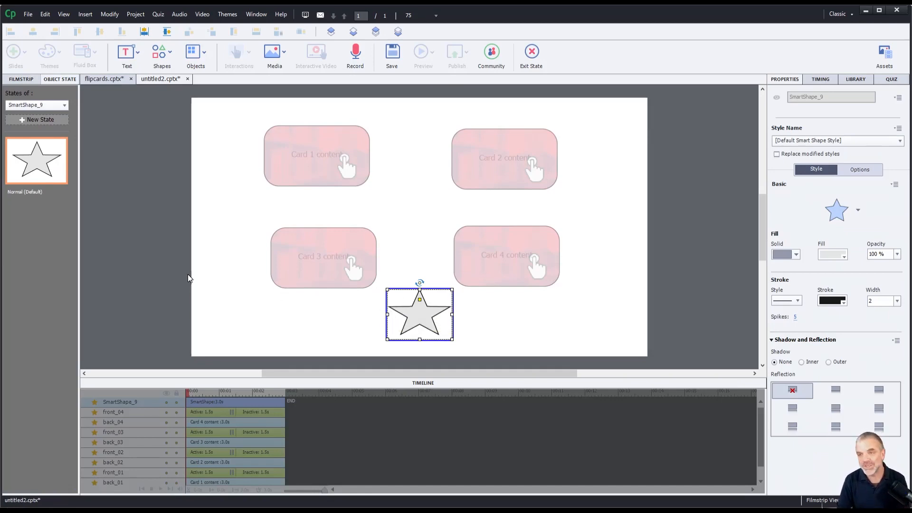
right_click(41, 164)
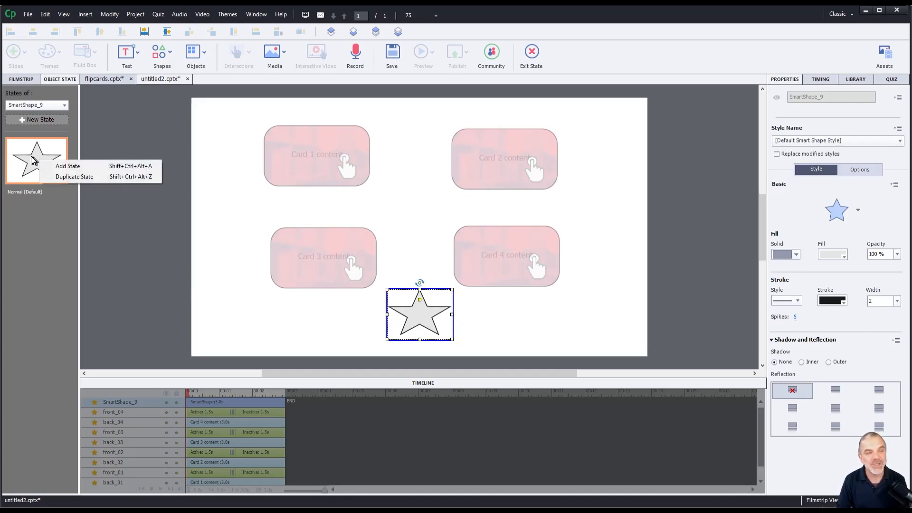
click(68, 167)
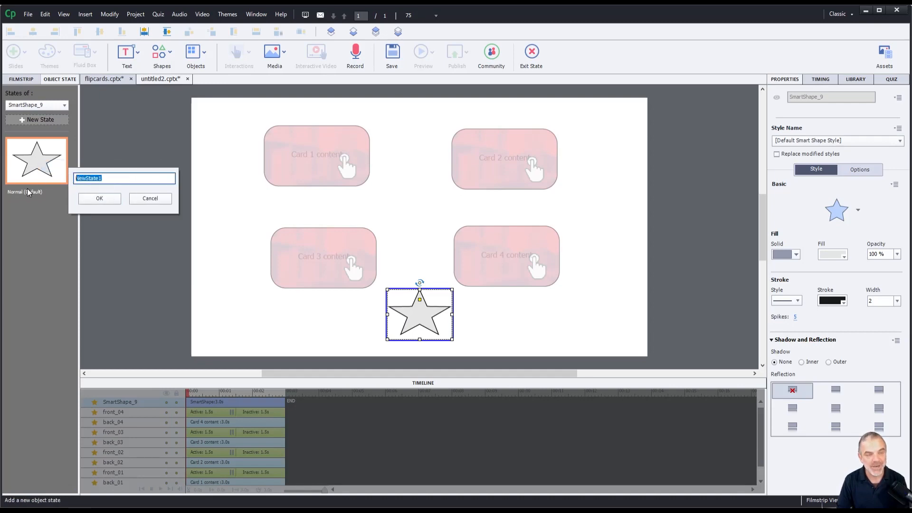
text(disable)
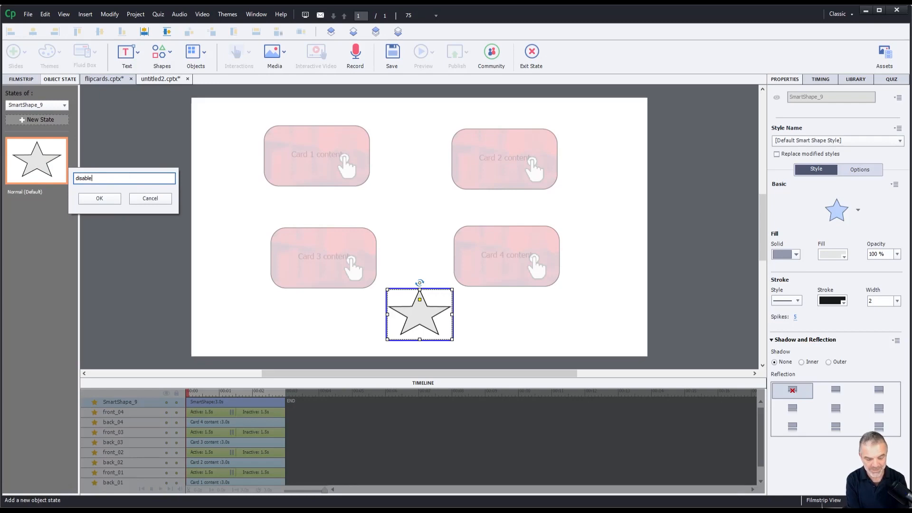
text(d_state)
key(Return)
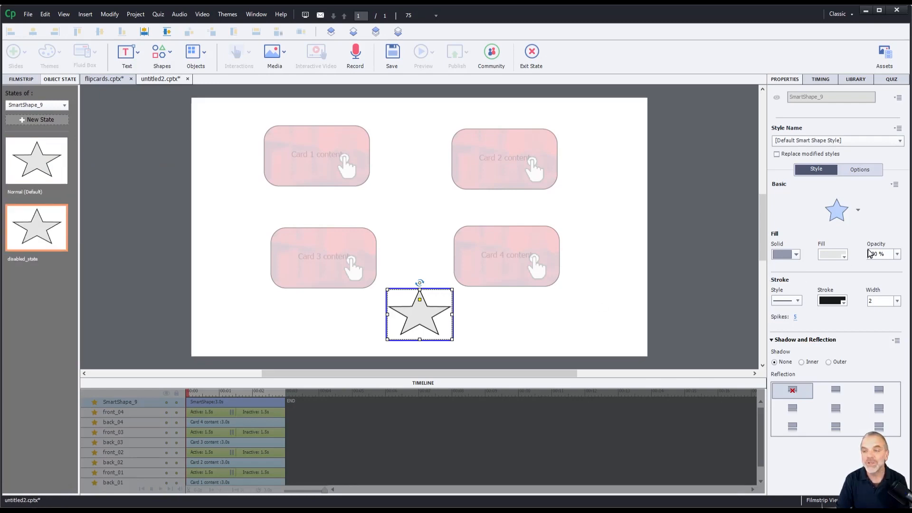
- Style the star's disabled_state with a yellow fill at 30% opacity and a grey stroke
click(843, 256)
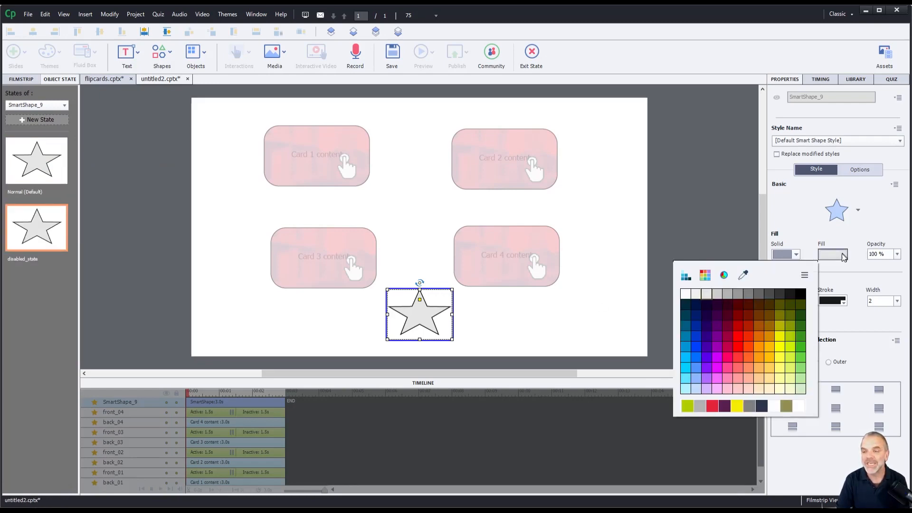
click(782, 338)
click(897, 255)
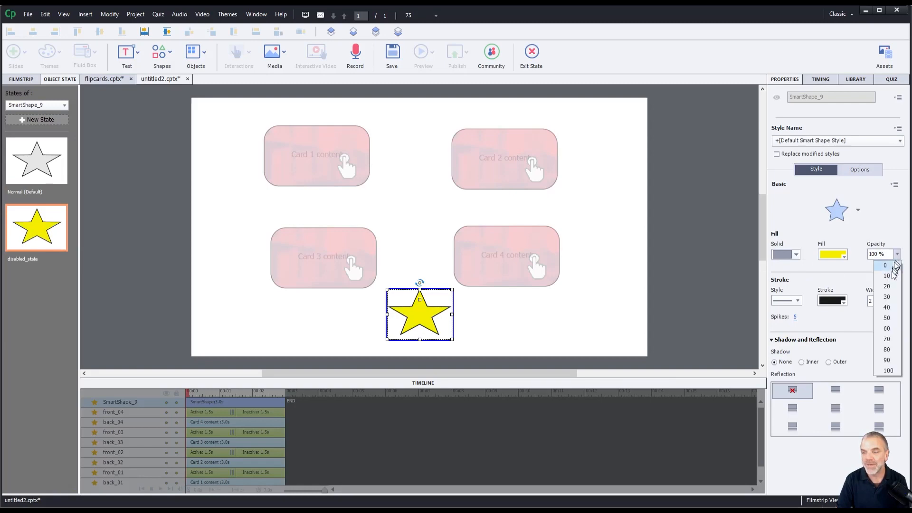
click(891, 299)
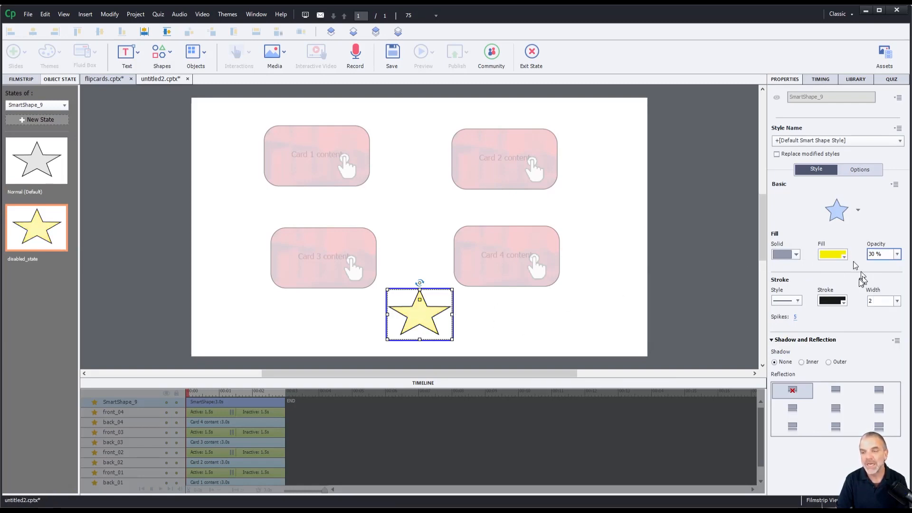
click(832, 300)
click(748, 338)
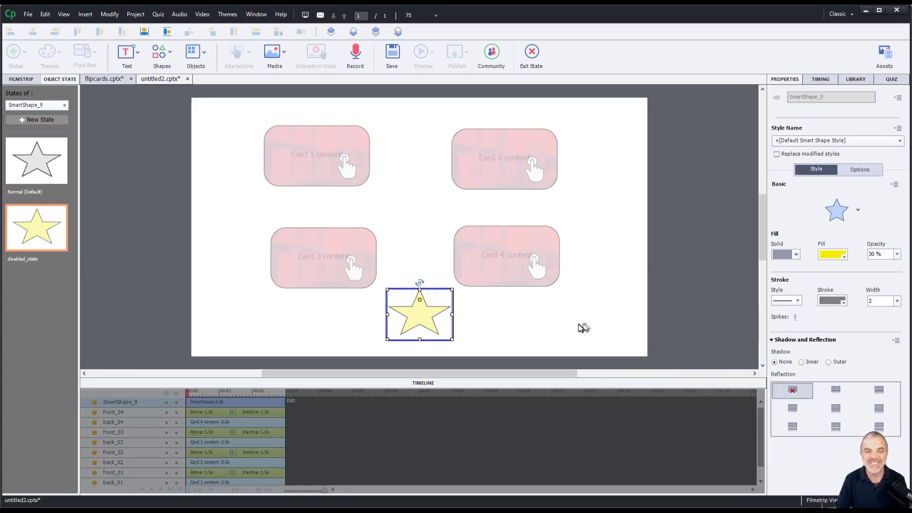
- Label the star "disabled" in its disabled_state
double_click(420, 319)
text(d)
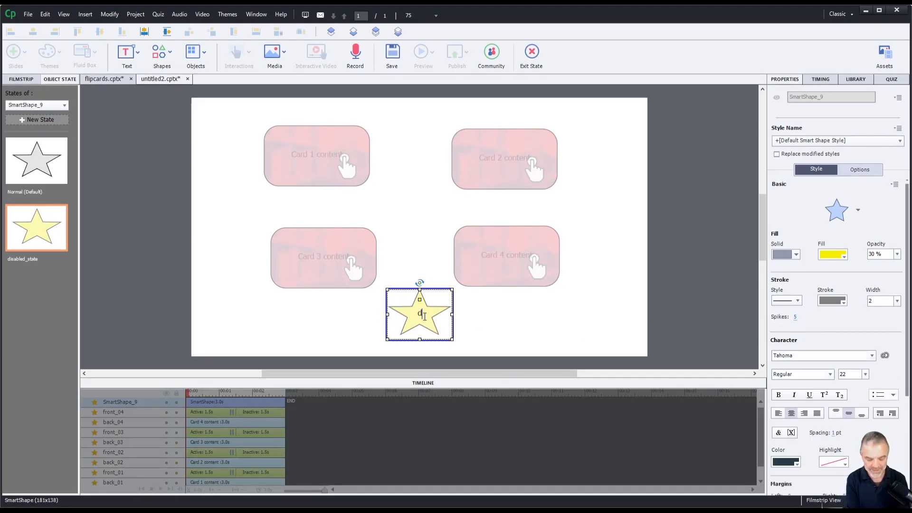
text(isabled)
click(70, 183)
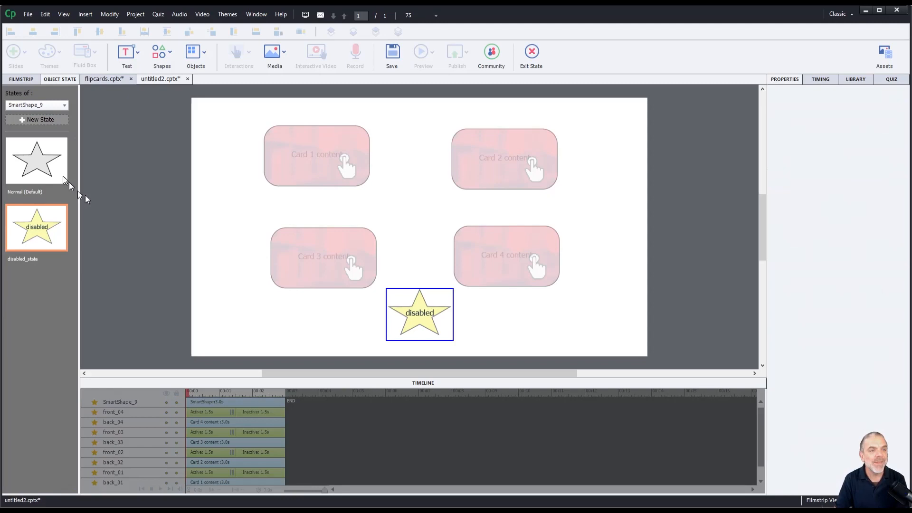
- Set the fill of the star's Normal state to yellow
click(43, 162)
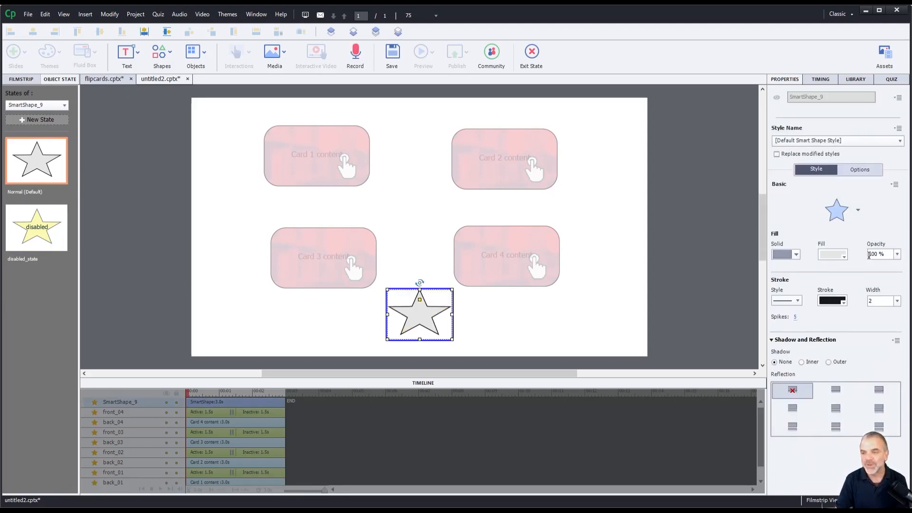
click(836, 257)
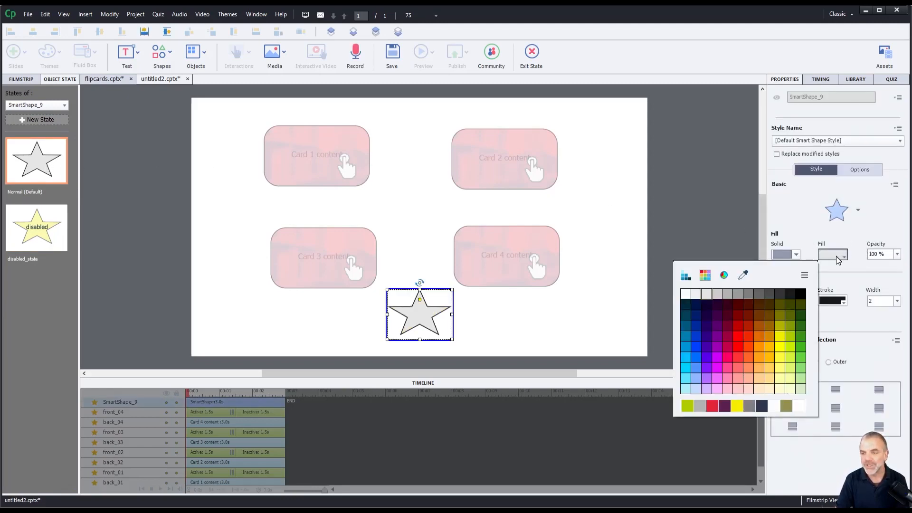
click(736, 404)
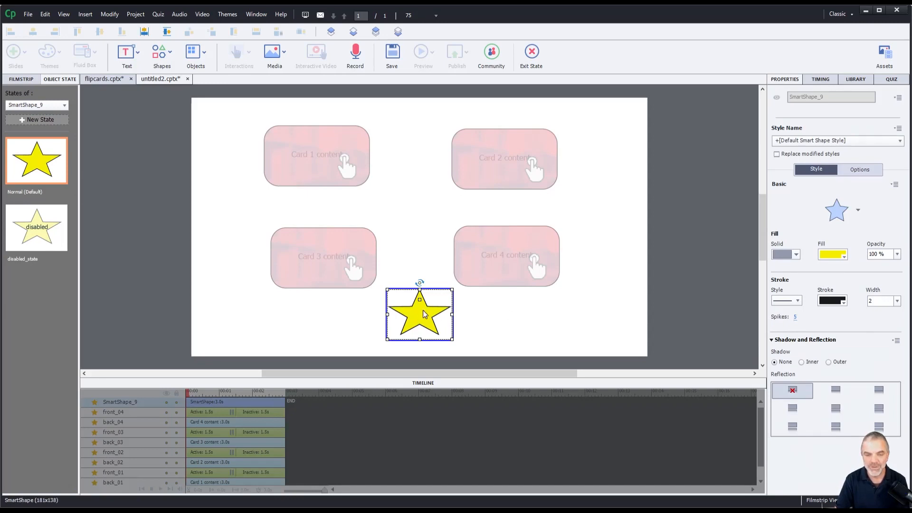
- Label the star "start" in its Normal state and underline the initial letter s
text(start)
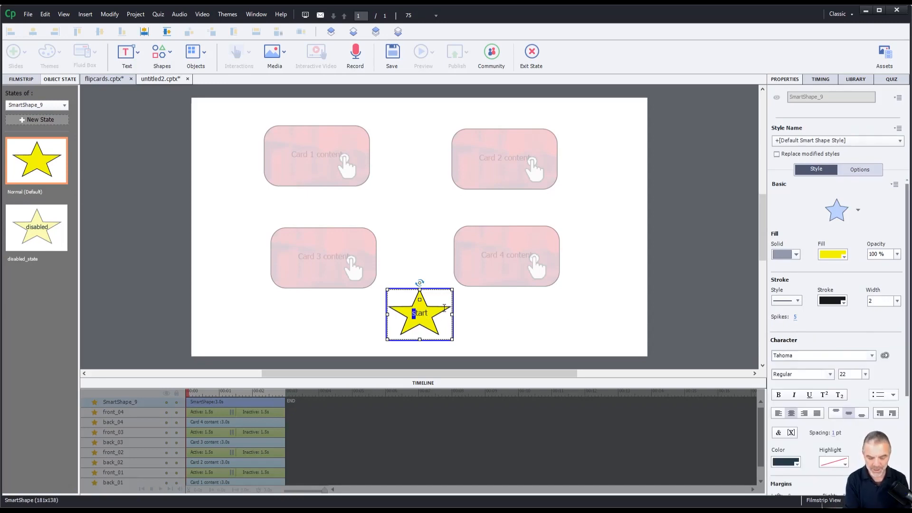
key(ctrl+u)
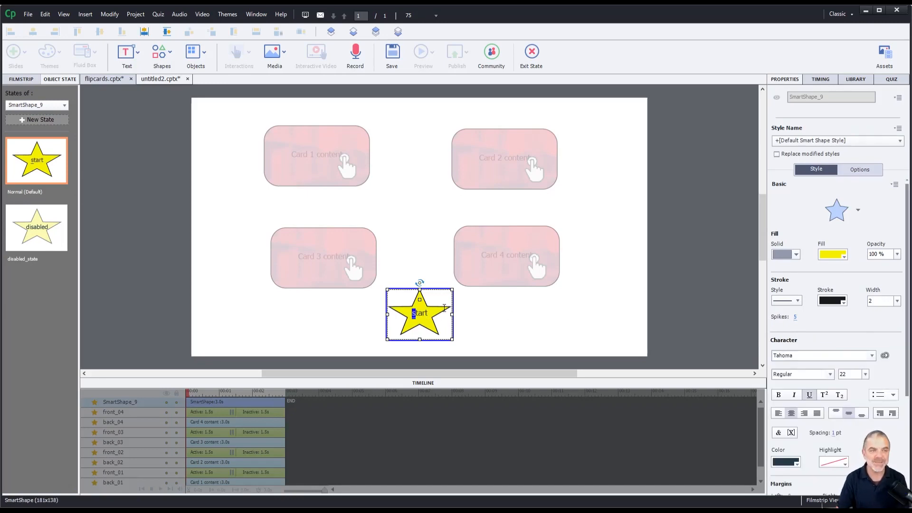
click(328, 324)
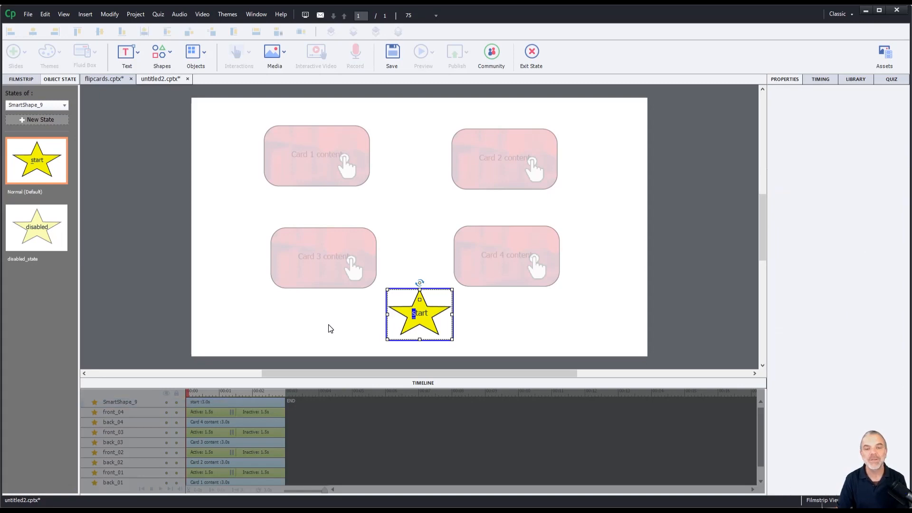
- Exit object state editing and set the star to be used as a button
click(533, 53)
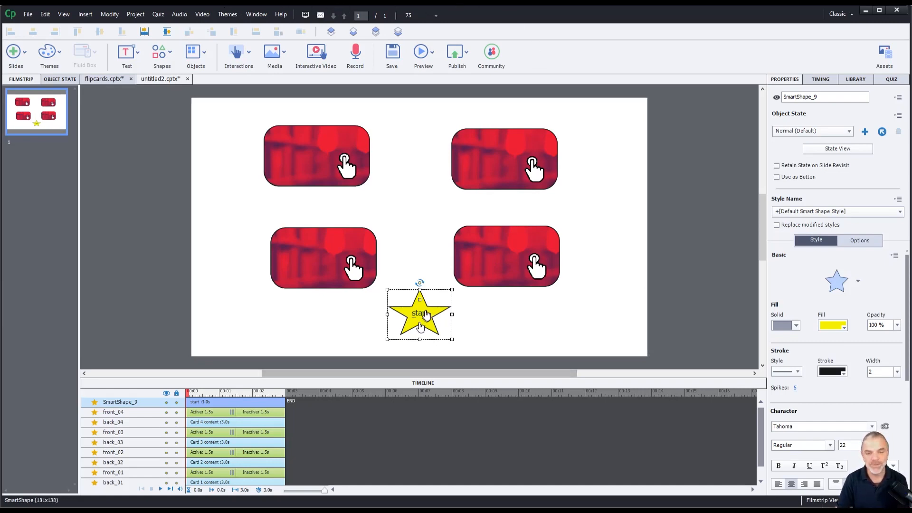
click(777, 177)
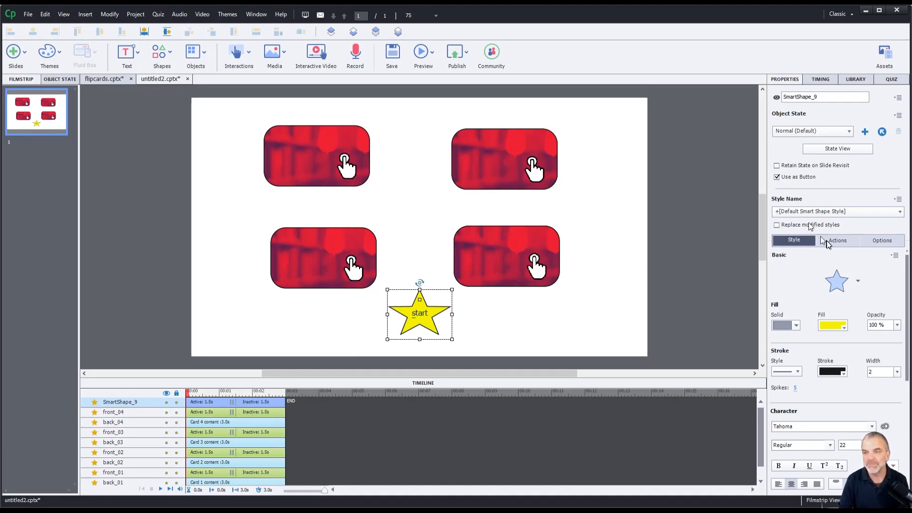
- Turn on the hand cursor and disable the click sound for the star button
click(838, 239)
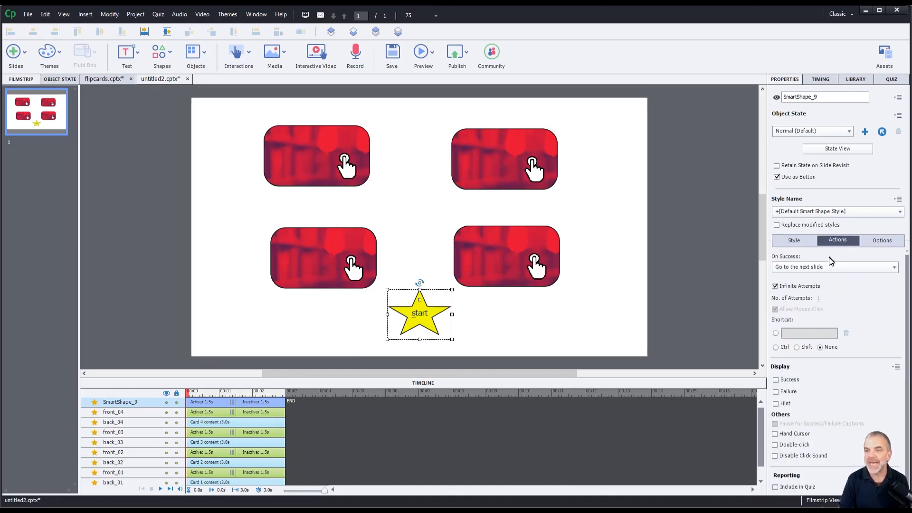
click(775, 434)
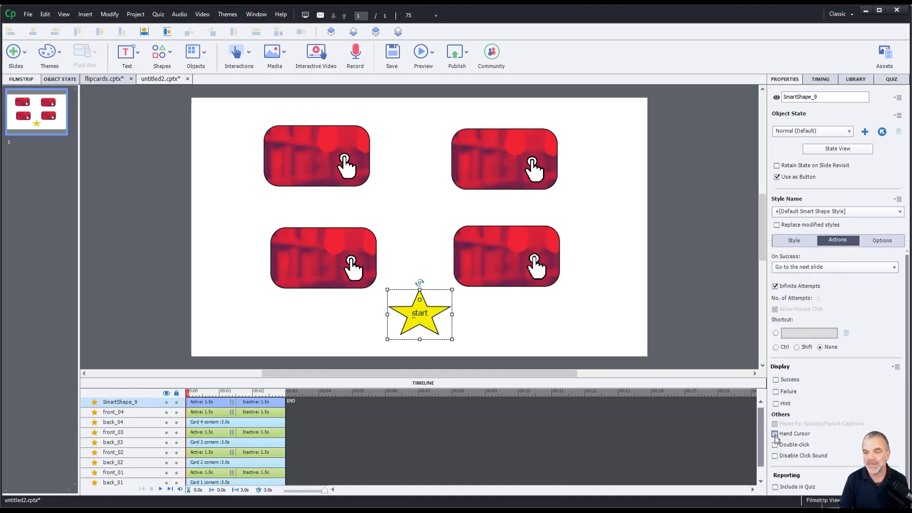
click(775, 456)
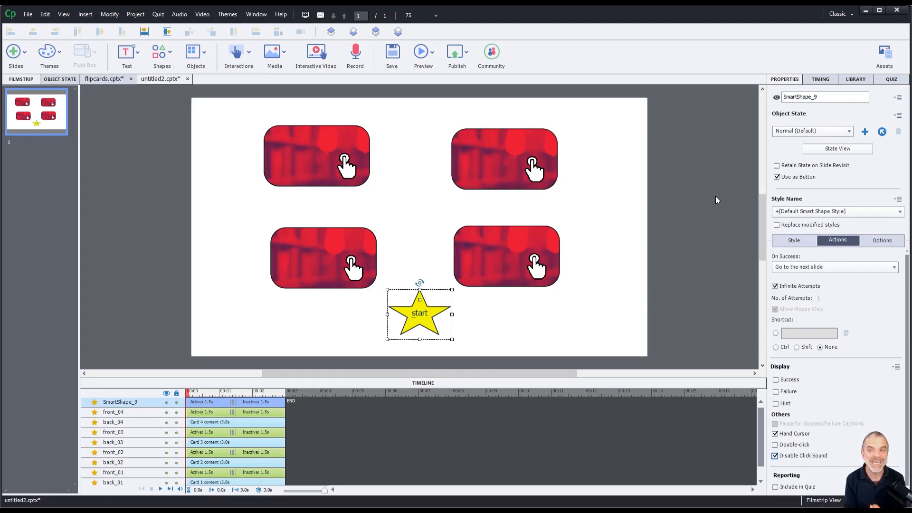
- Set the slide's On Enter action to Execute Advanced Actions
click(702, 206)
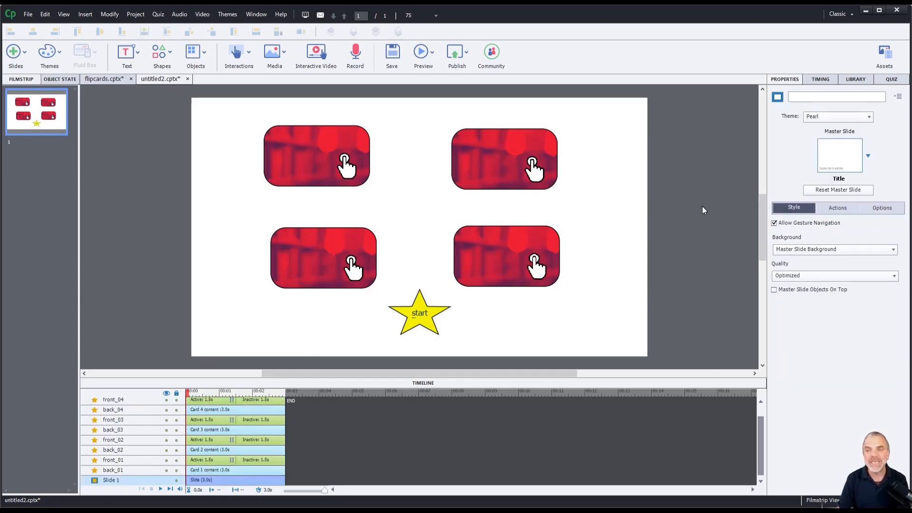
click(829, 210)
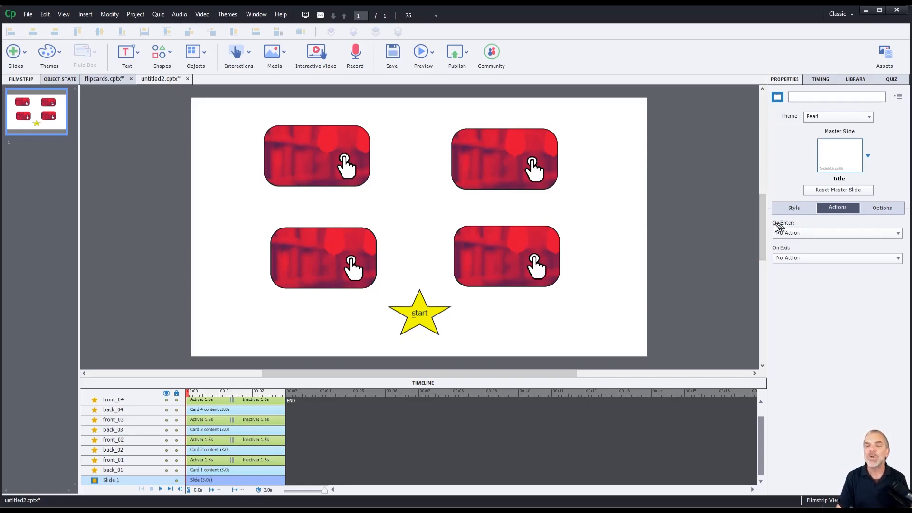
click(800, 232)
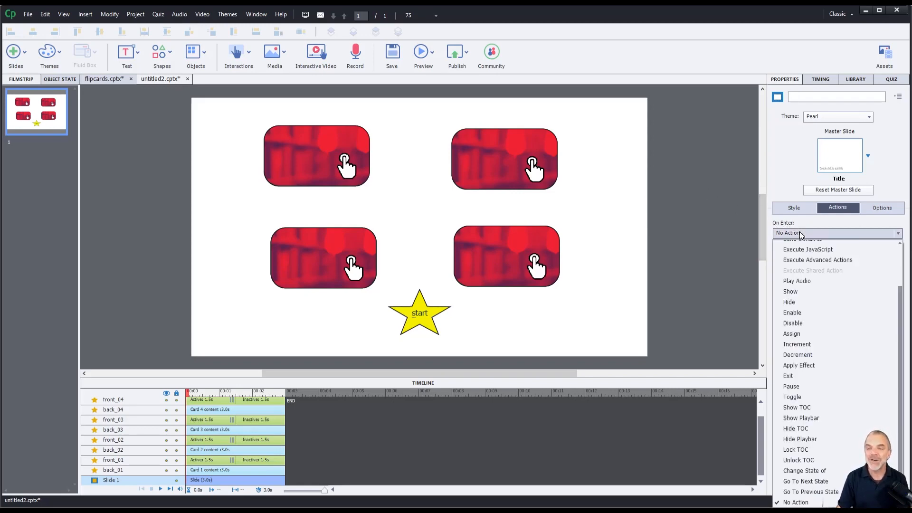
click(800, 259)
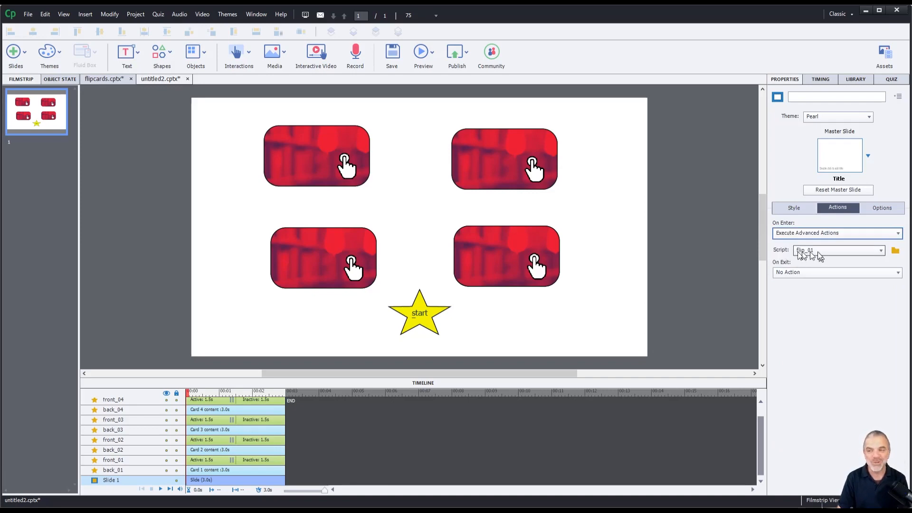
- Create a new blank advanced action named setup_star_button
click(896, 251)
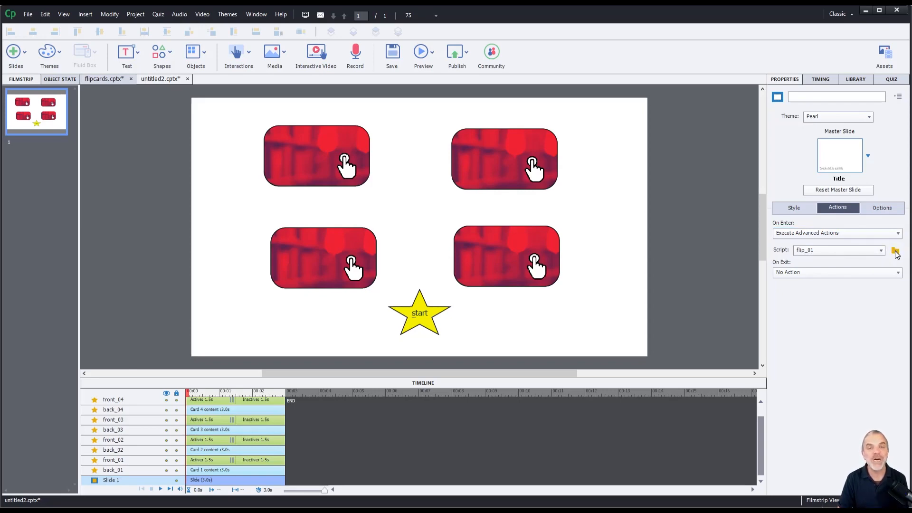
drag(438, 109, 406, 77)
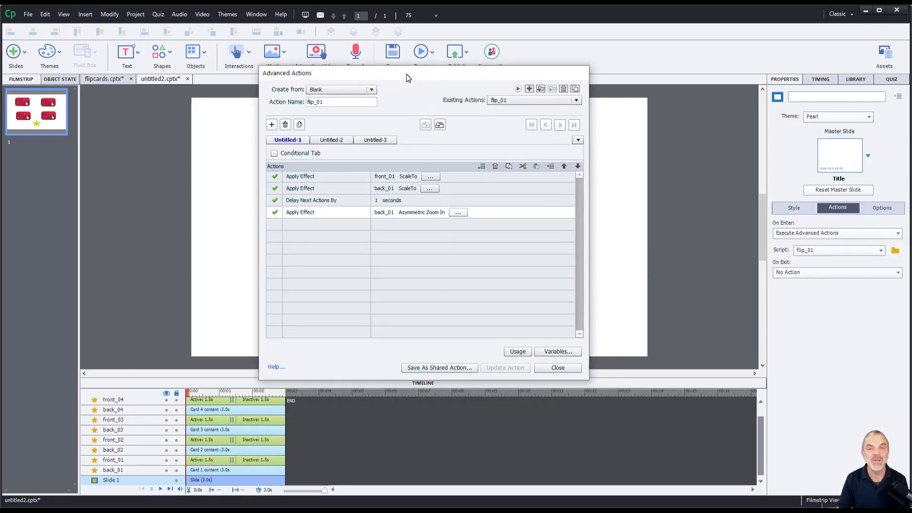
click(528, 89)
click(327, 105)
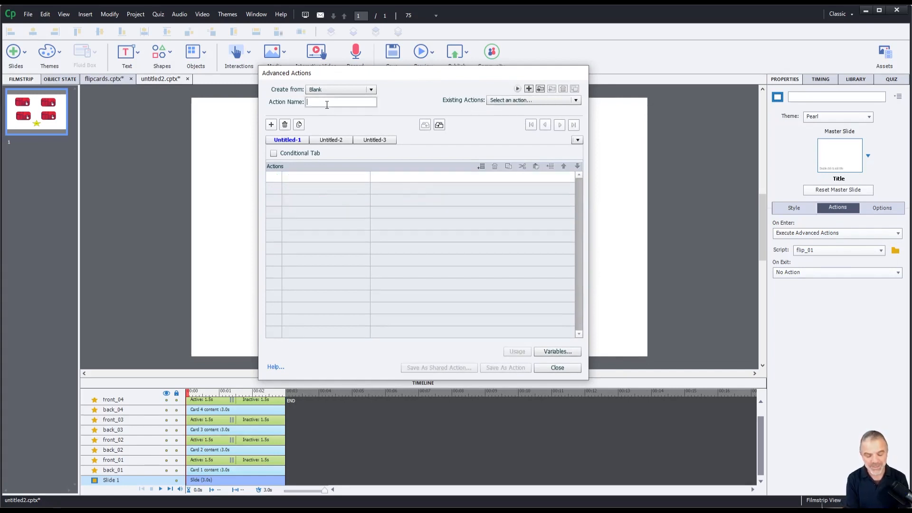
text(setup)
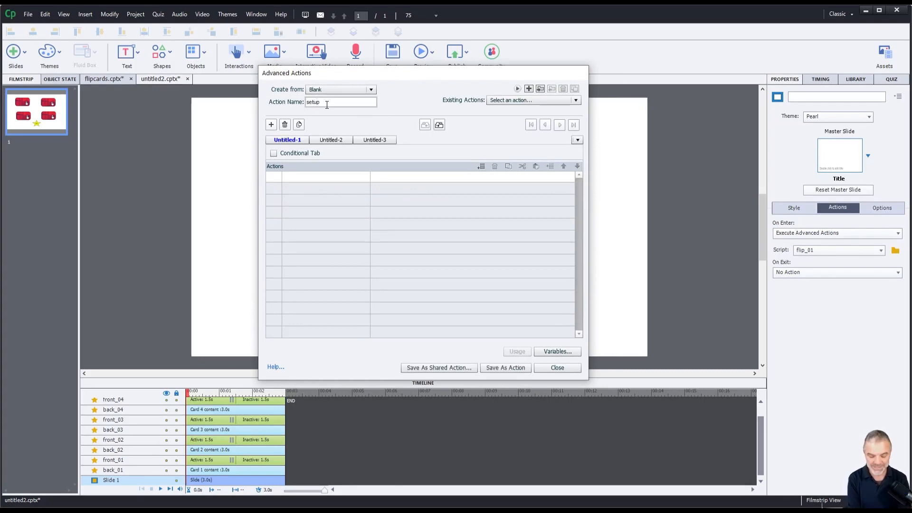
text(_star_button)
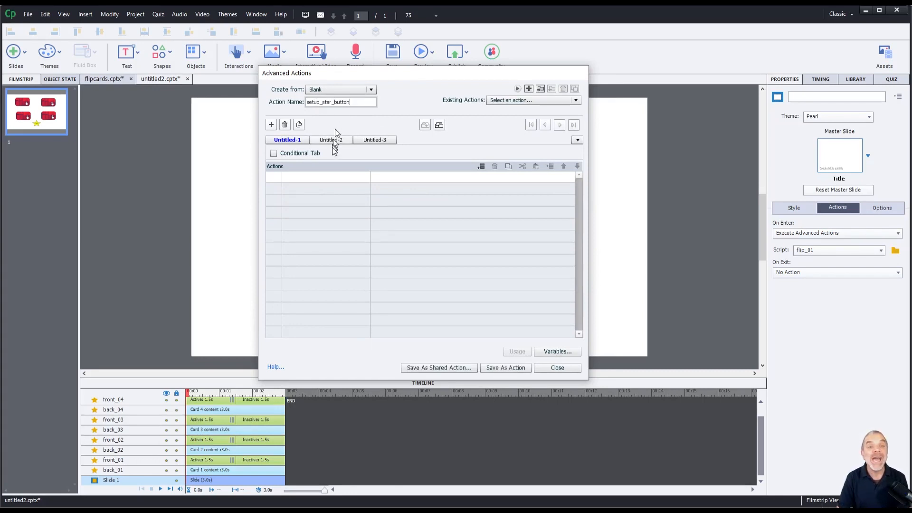
- Add a Change State of action that sets SmartShape_9 to disabled_state
click(315, 178)
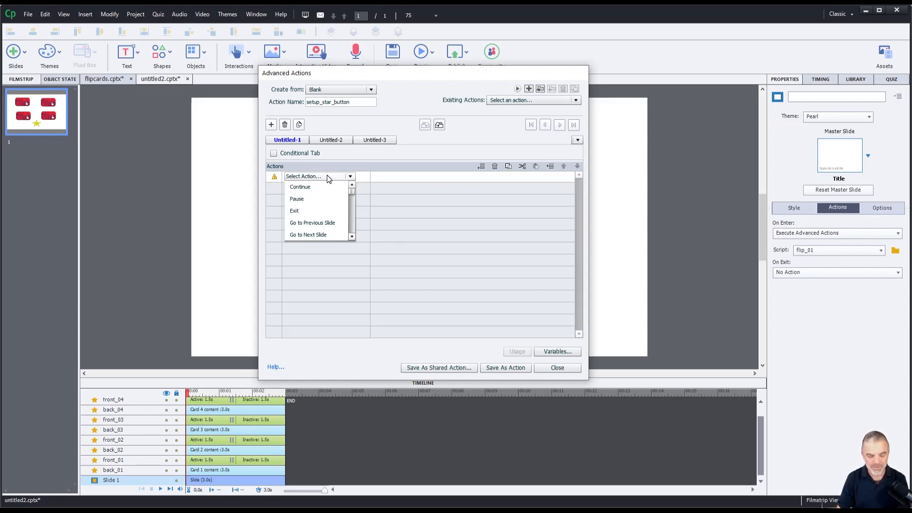
text(ch)
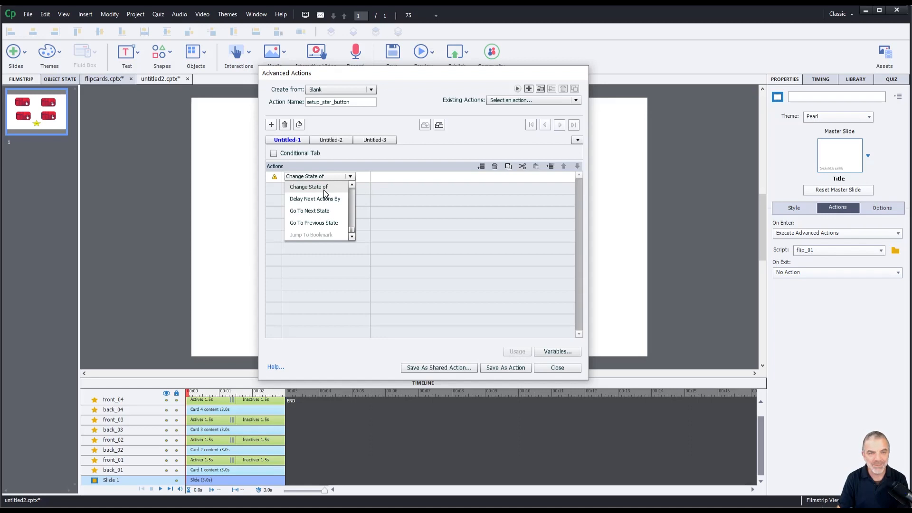
click(322, 189)
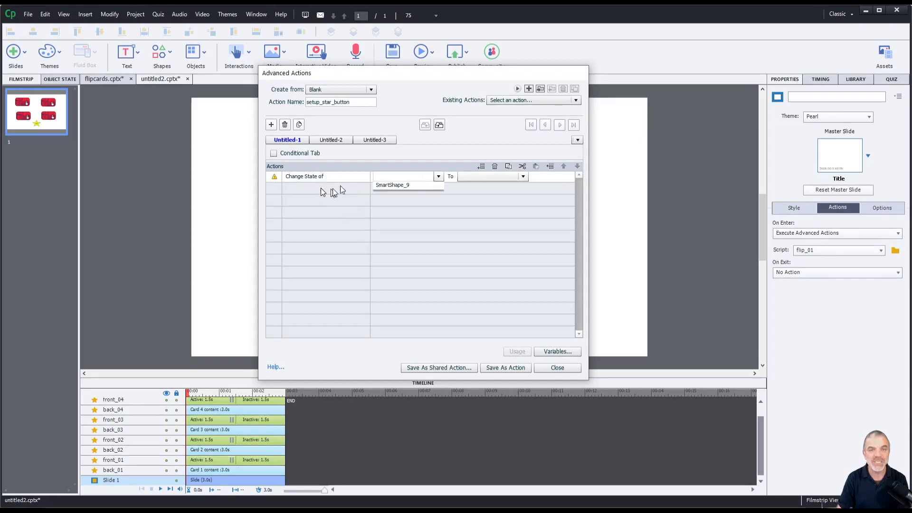
click(388, 188)
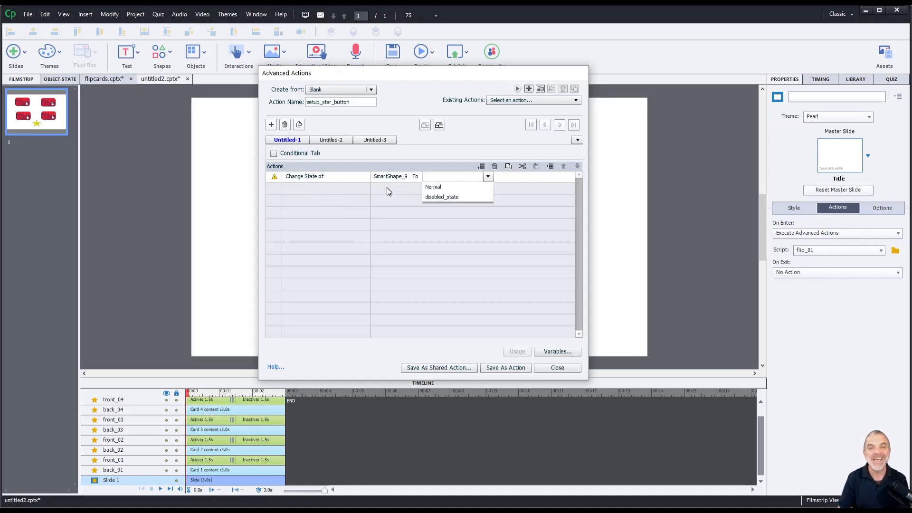
click(439, 198)
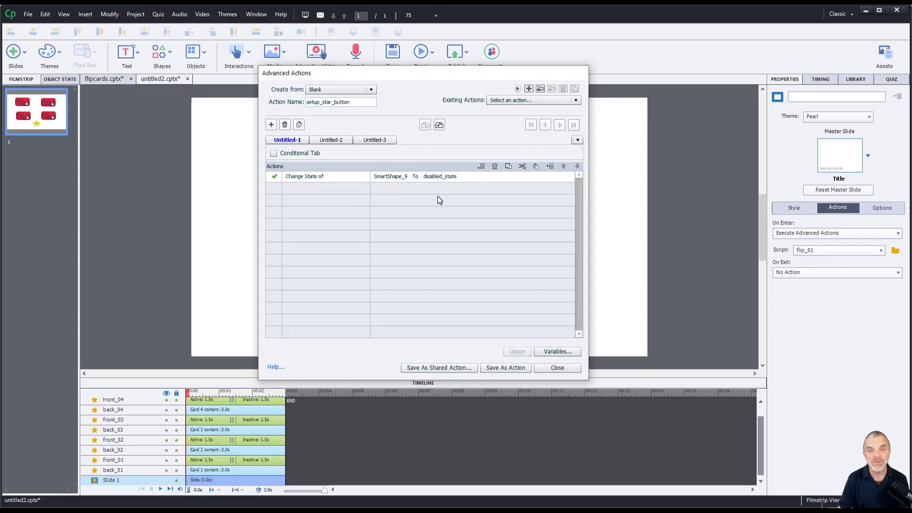
- Add a Disable action for SmartShape_9 as the second line of the advanced action
click(309, 188)
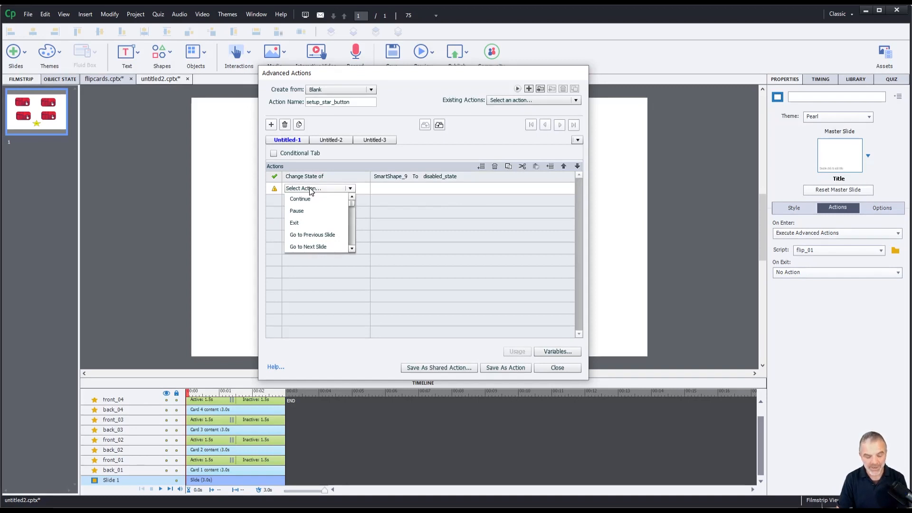
key(d)
click(306, 199)
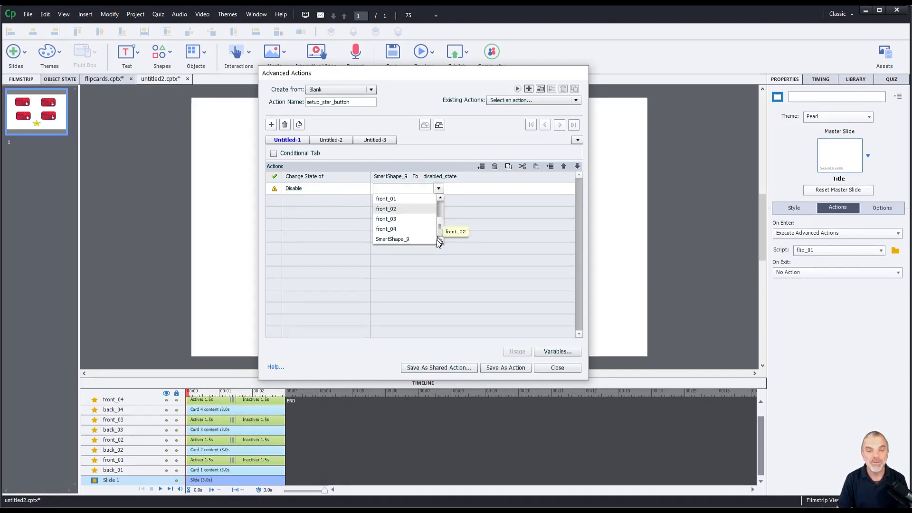
scroll(394, 230, down, 2)
click(390, 239)
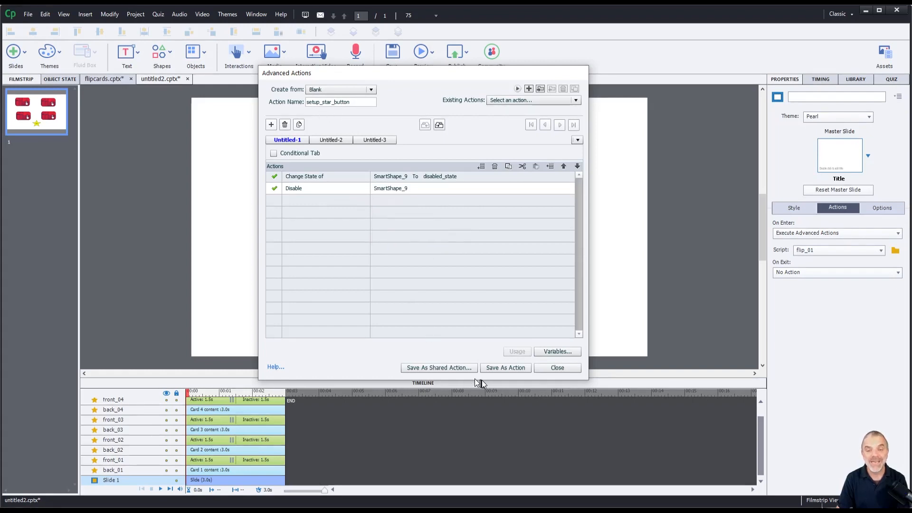
- Save the advanced action and assign setup_star_button as the slide's On Enter script
click(492, 370)
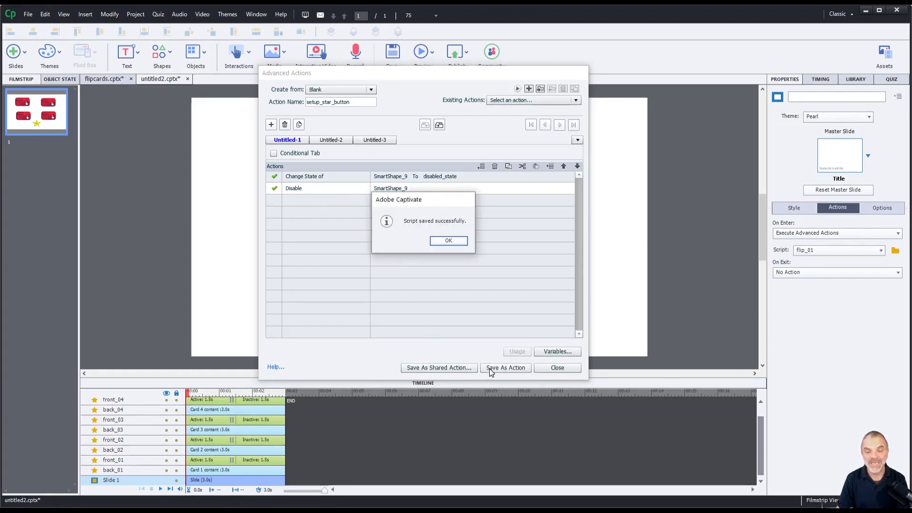
click(450, 241)
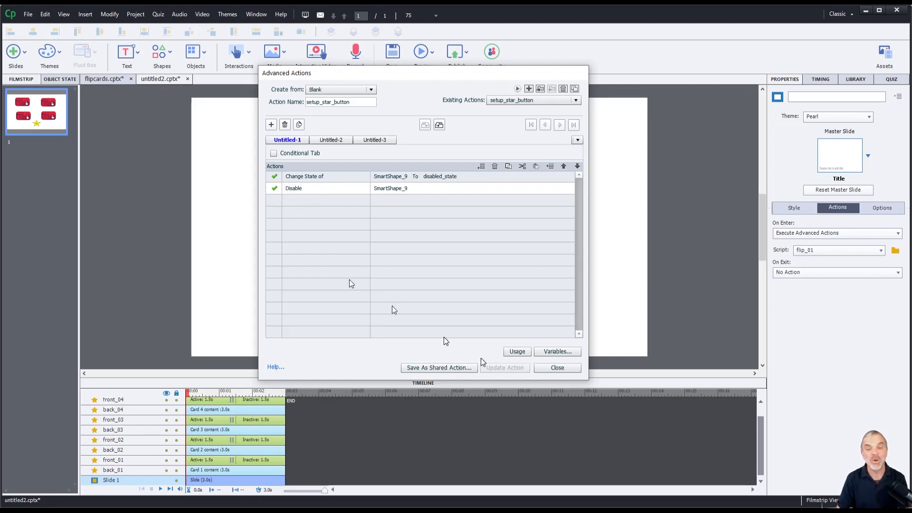
click(556, 368)
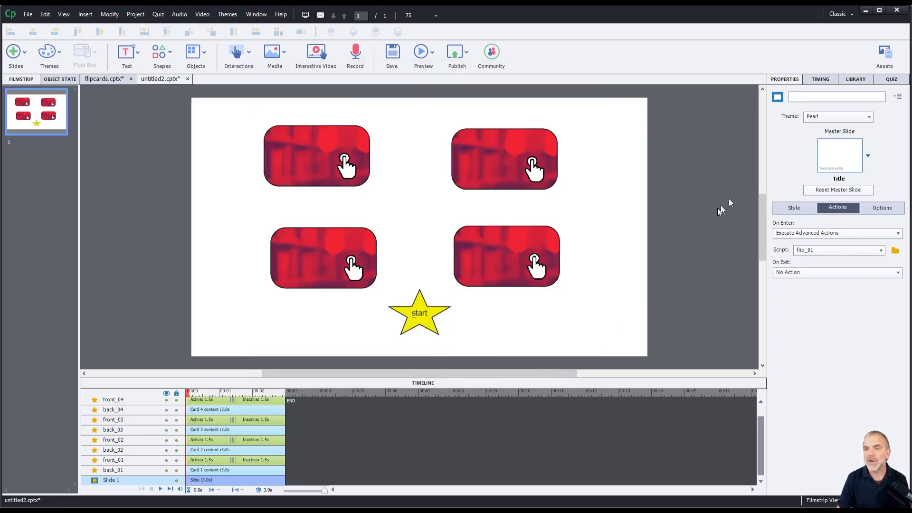
click(822, 252)
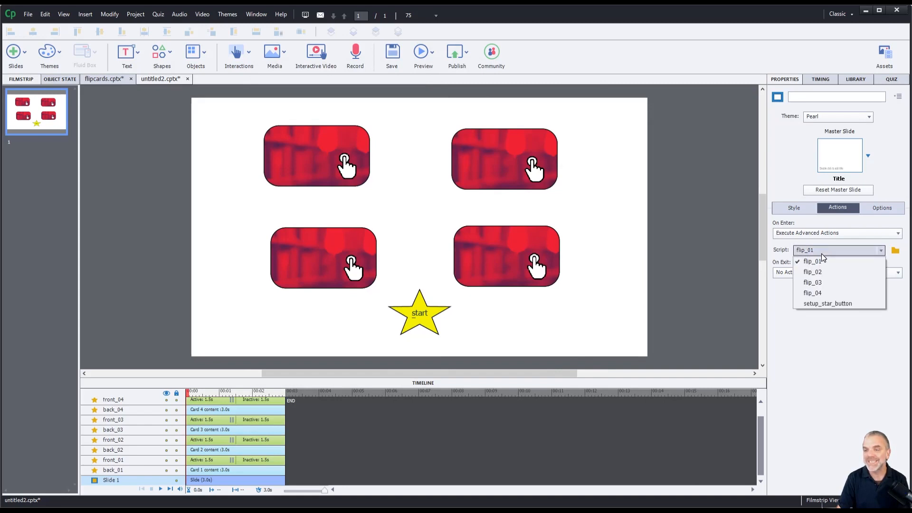
click(831, 303)
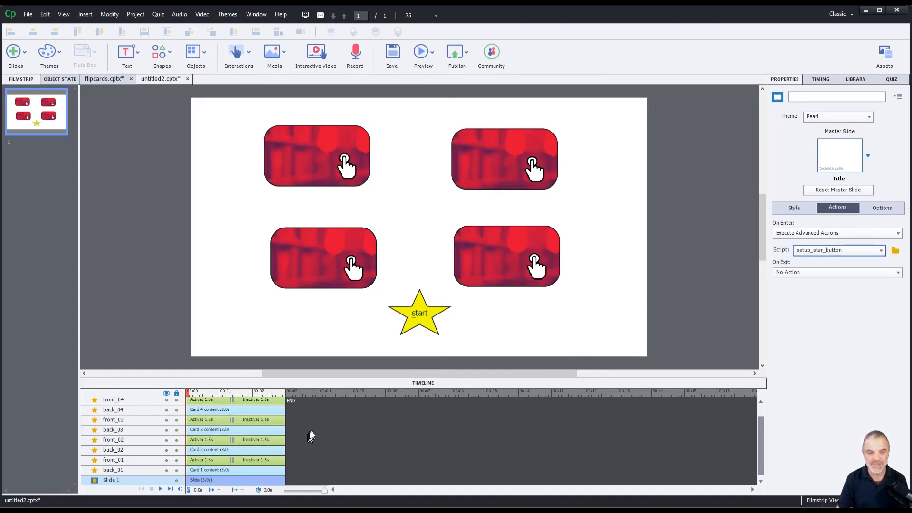
- Rename the star shape as star_button
click(418, 321)
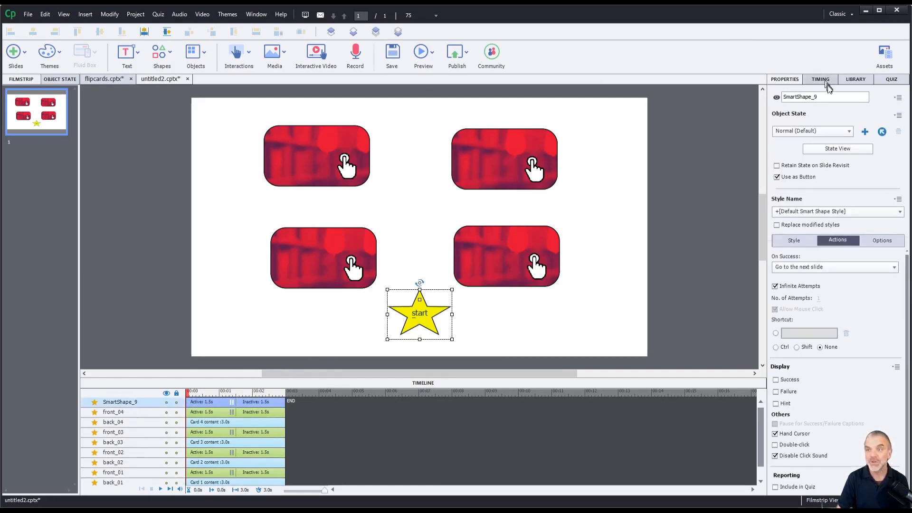
double_click(809, 96)
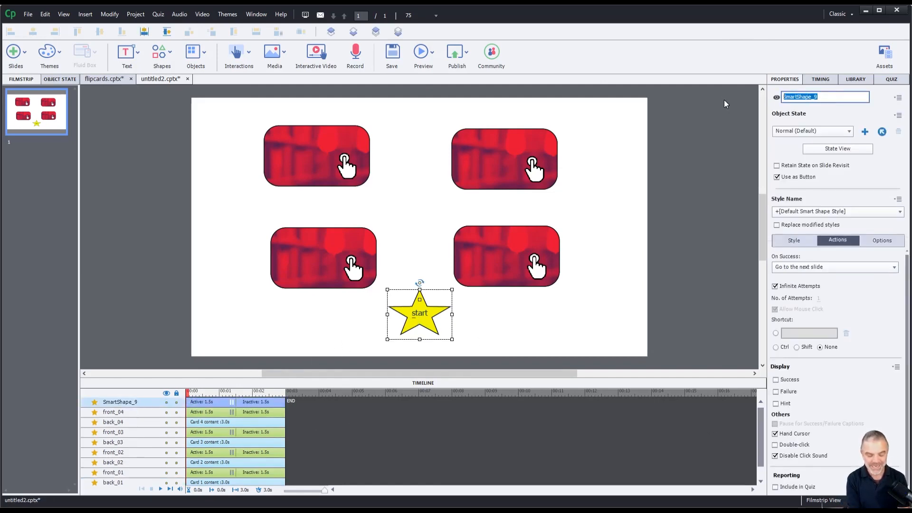
text(star)
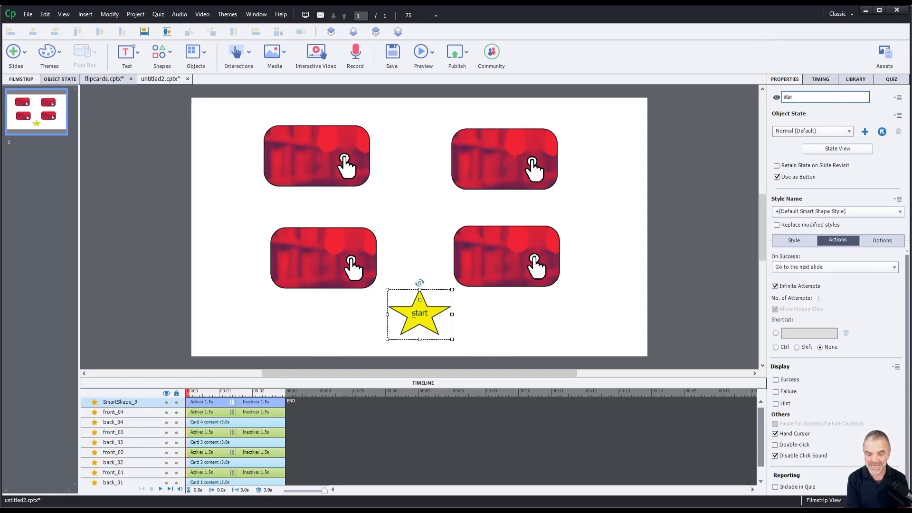
text(_button)
key(Return)
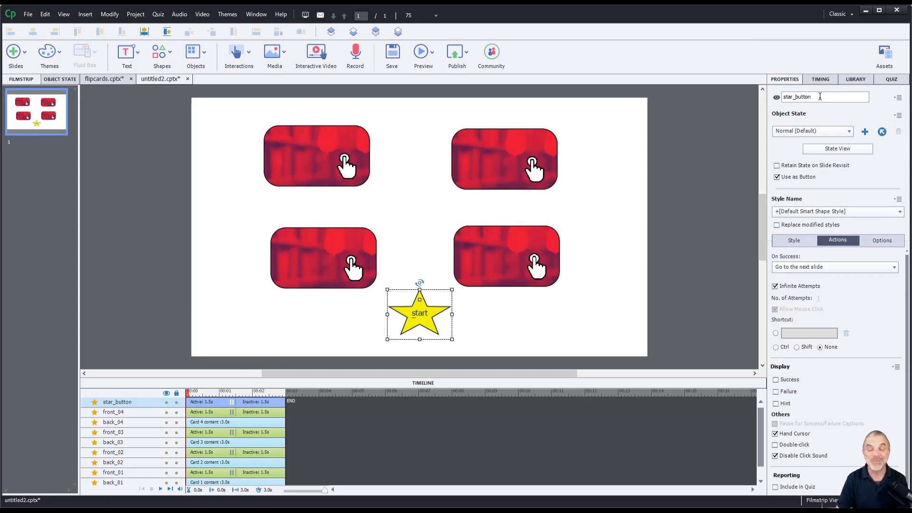
- Check which object name the setup_star_button advanced action uses in its two lines
click(686, 198)
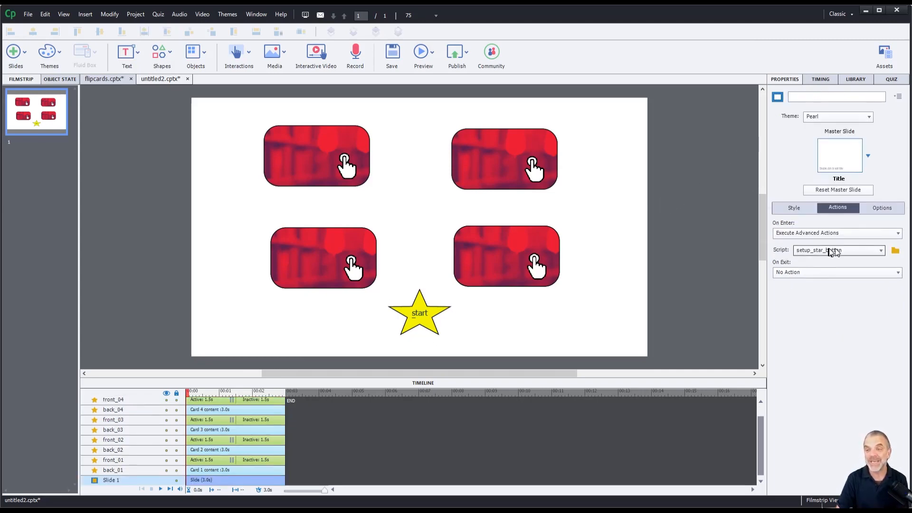
click(896, 251)
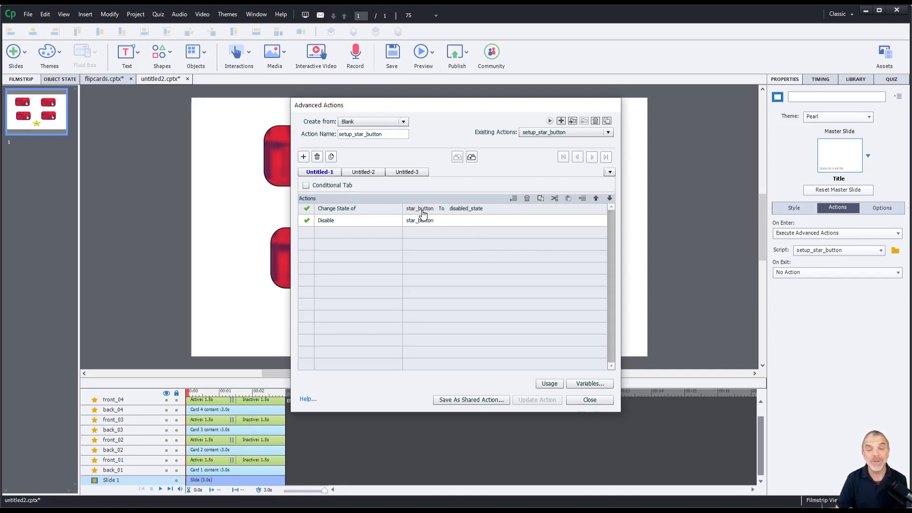
click(585, 399)
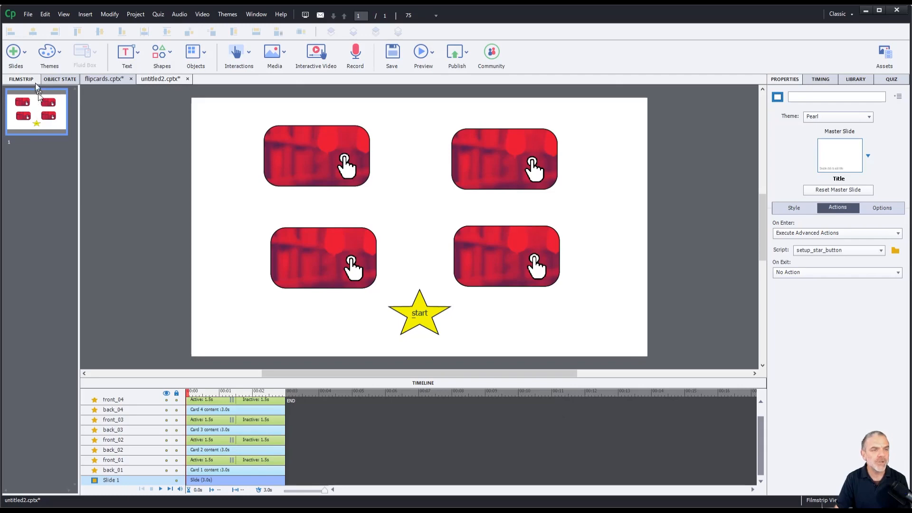
- Add a blank slide after the flip card slide and open it
click(14, 52)
click(38, 120)
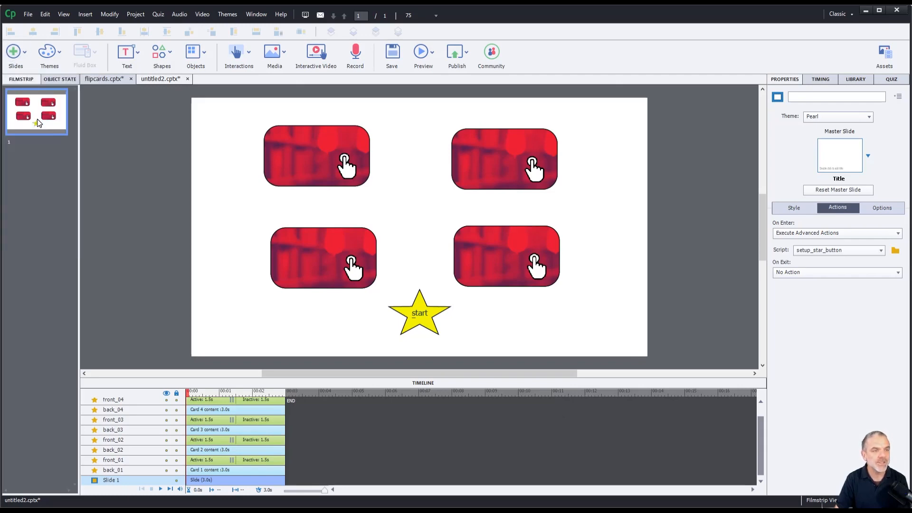
click(37, 113)
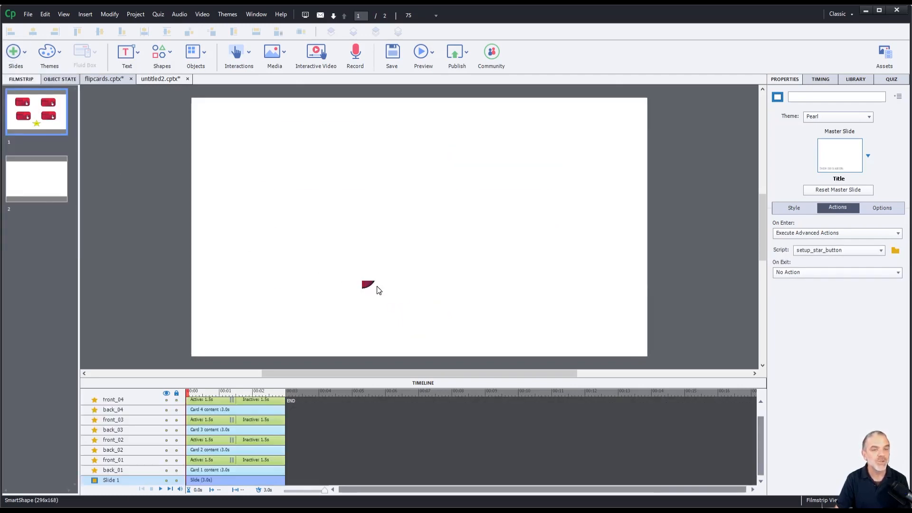
click(21, 179)
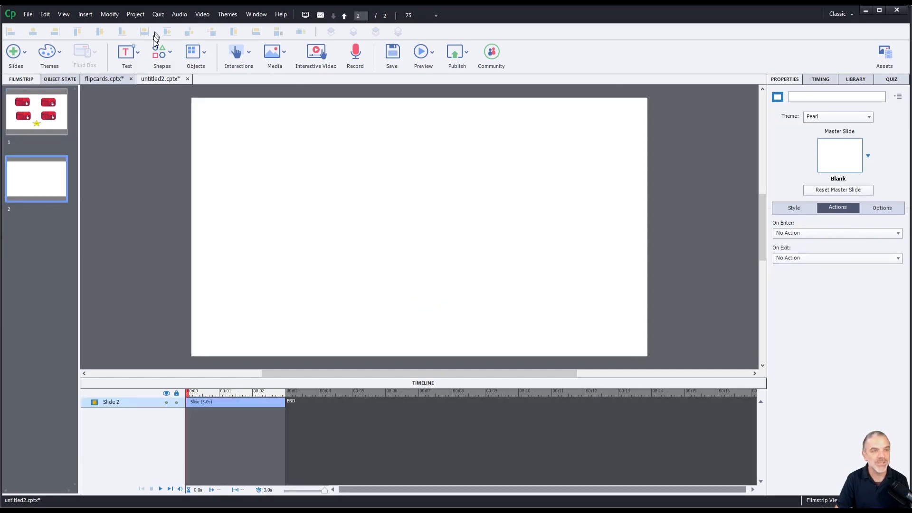
- Draw a rectangle about 556 by 207 px near the middle of slide 2 and label it "next slide"
click(161, 53)
click(219, 120)
drag(336, 193, 535, 269)
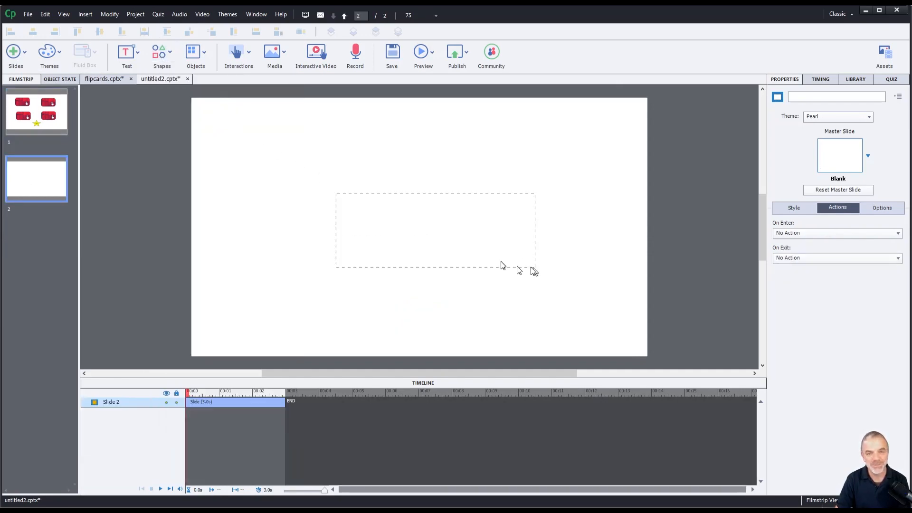
double_click(434, 231)
text(nex)
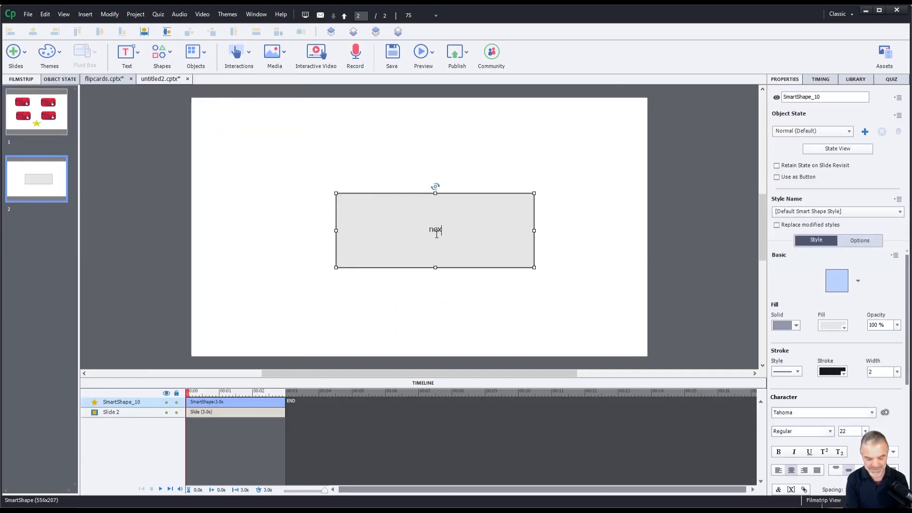
text(t slide)
click(415, 273)
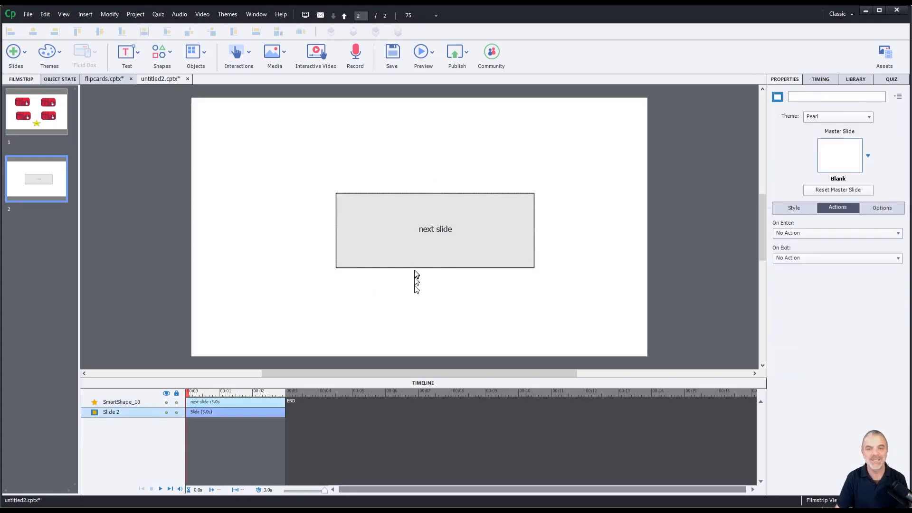
drag(410, 251, 392, 241)
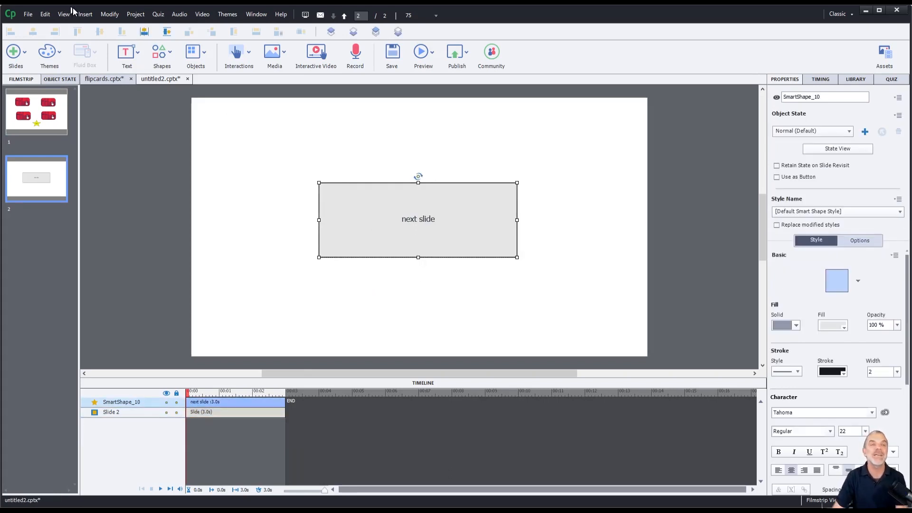
- Check the star button's On Success action on slide 1 and preview the project as HTML5 in the browser
click(35, 103)
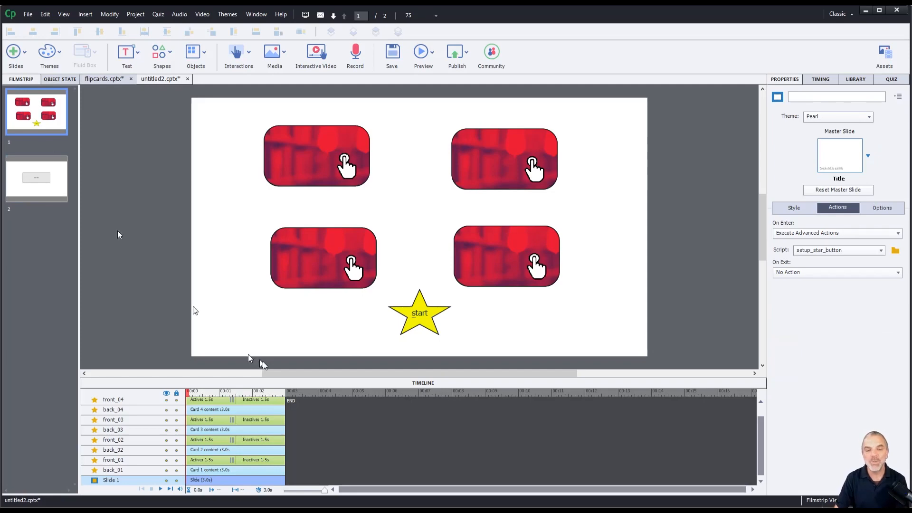
click(419, 315)
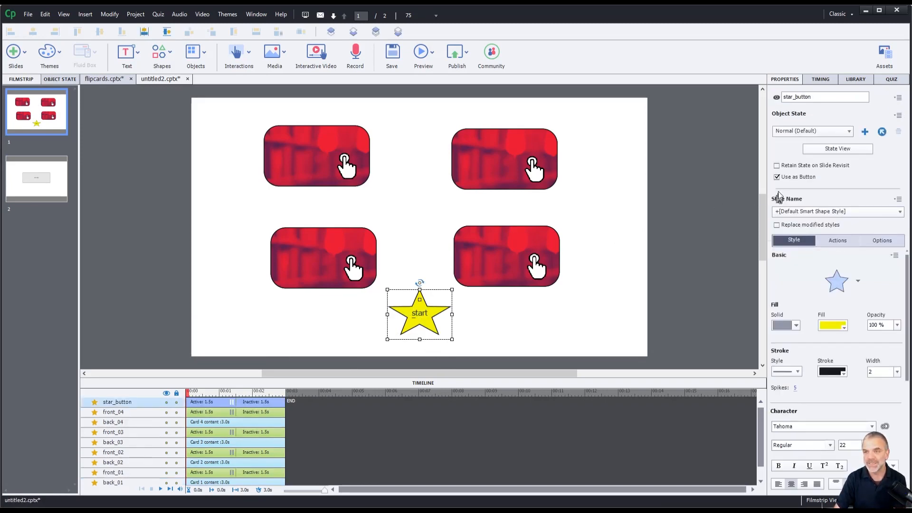
click(836, 241)
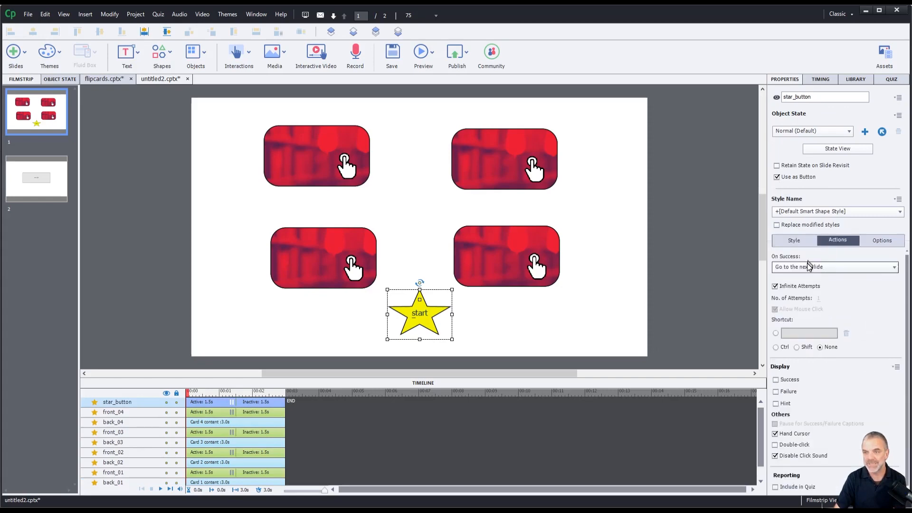
click(432, 51)
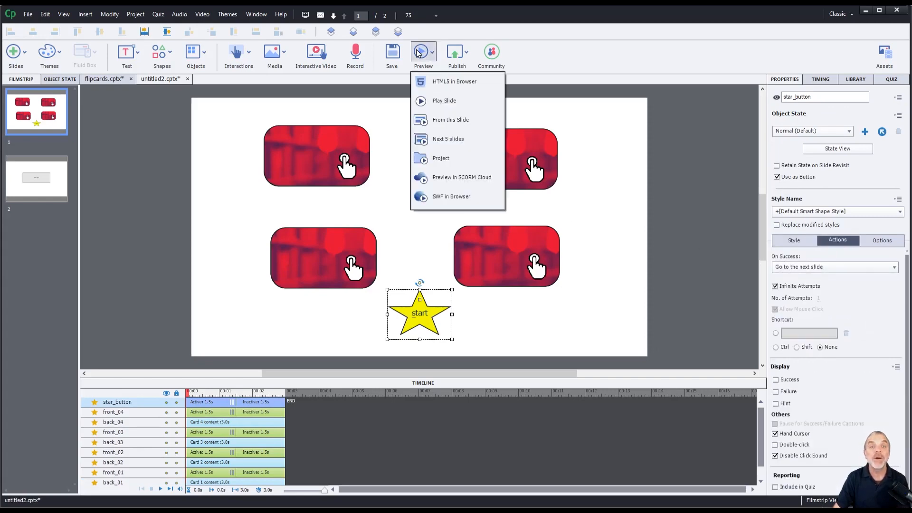
click(436, 85)
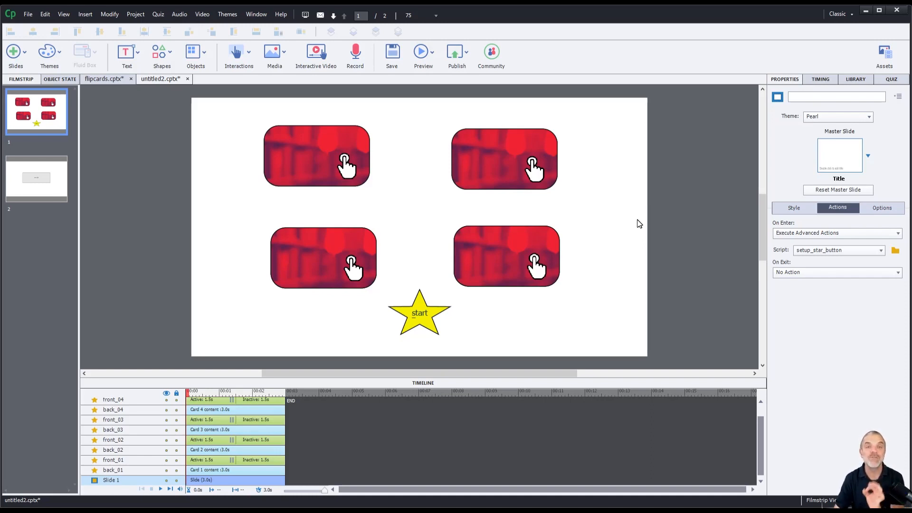
- Create a user variable named var_star with the value 0
click(137, 14)
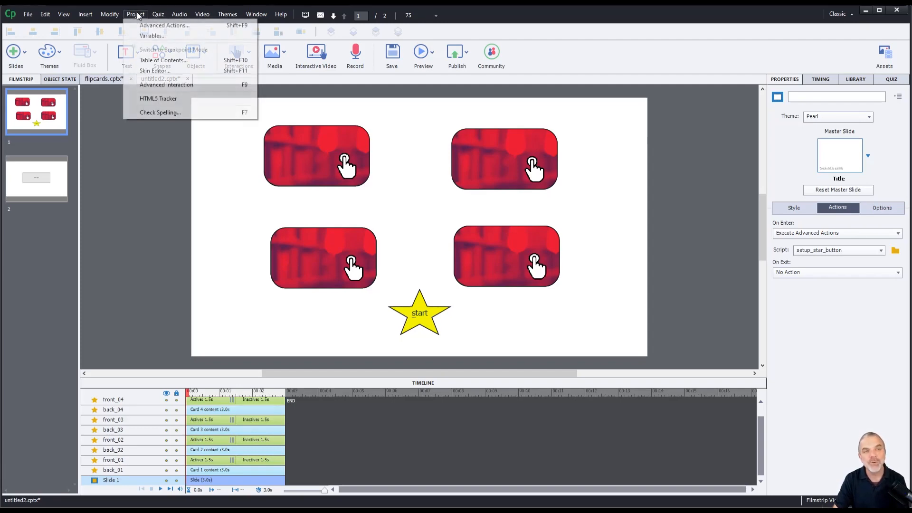
click(142, 37)
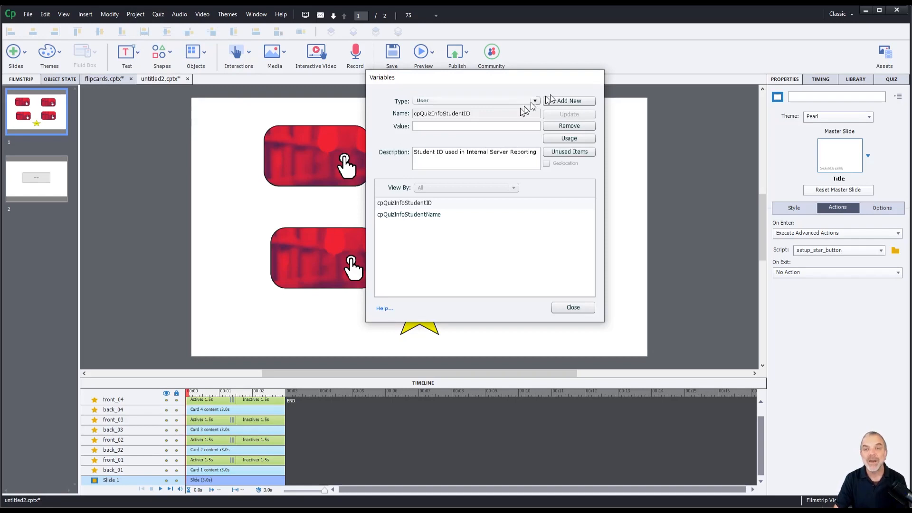
click(569, 100)
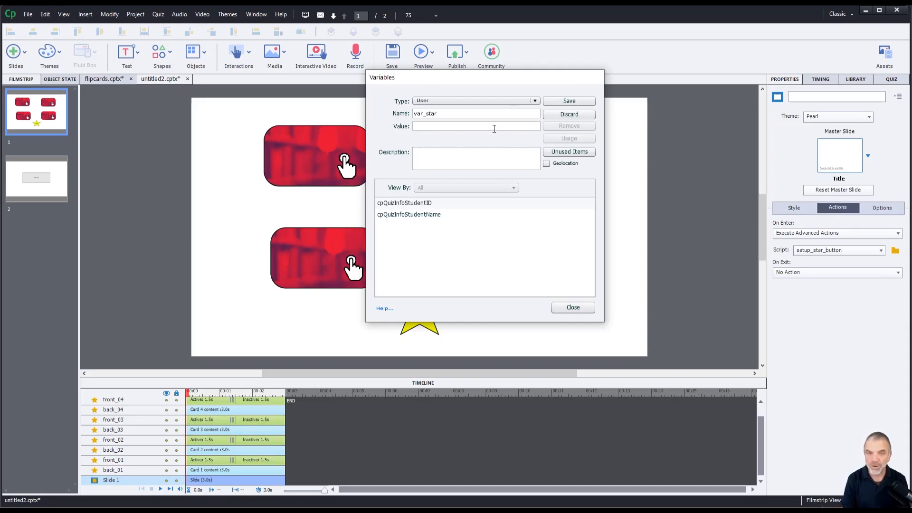
click(563, 100)
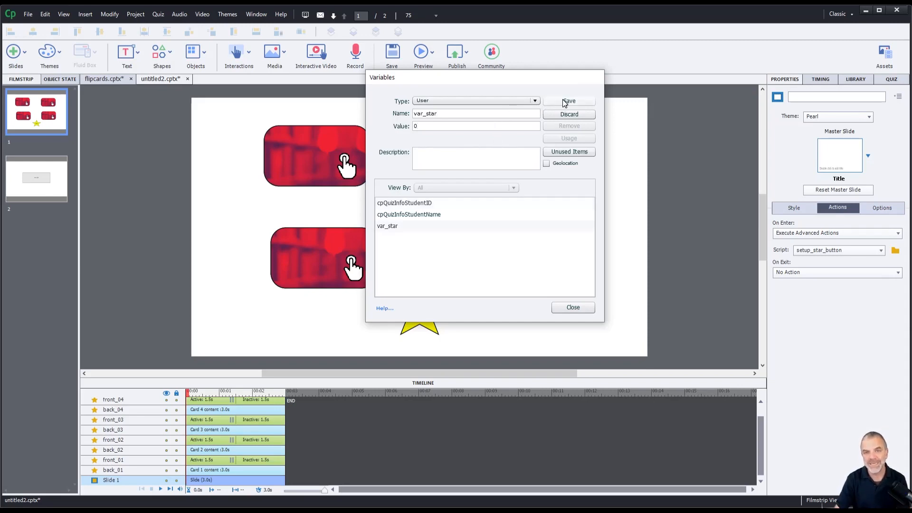
click(573, 307)
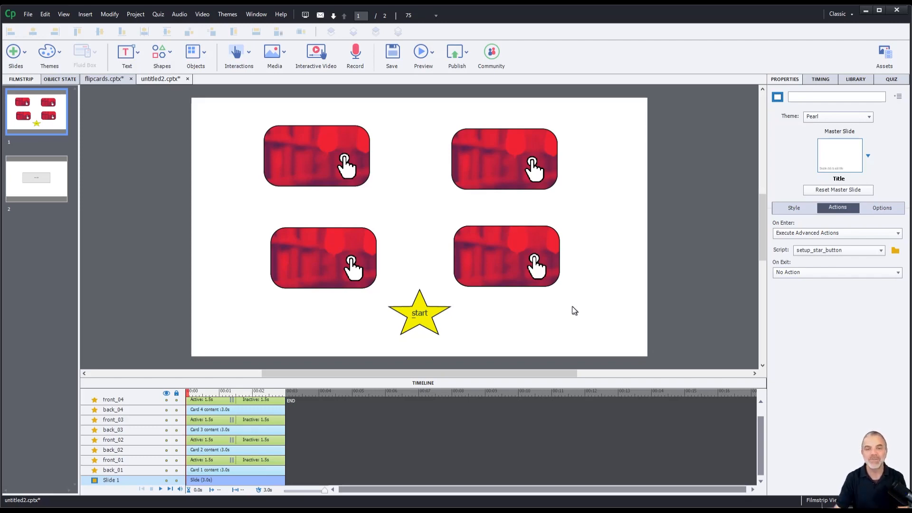
- Draw a rectangle about 261 by 52 px in slide 1's lower-left corner and enter the text "var star ="
click(160, 48)
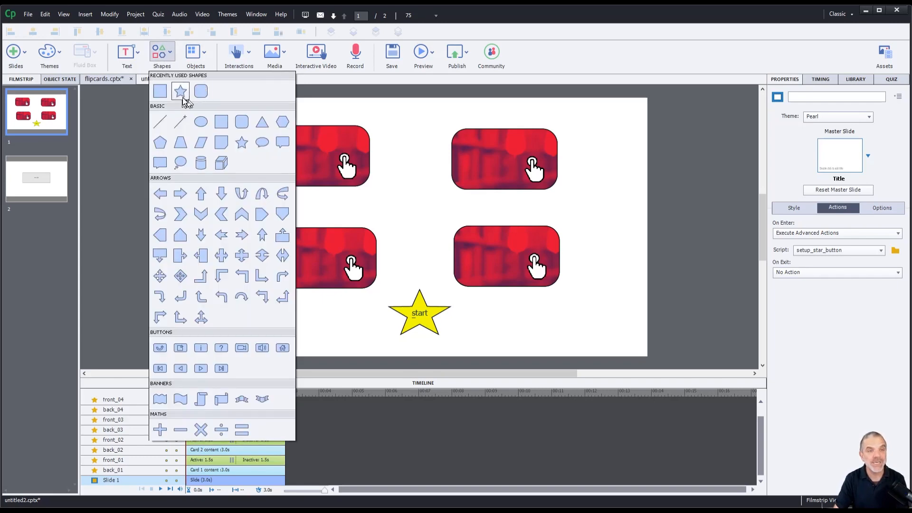
click(183, 97)
drag(205, 328, 298, 346)
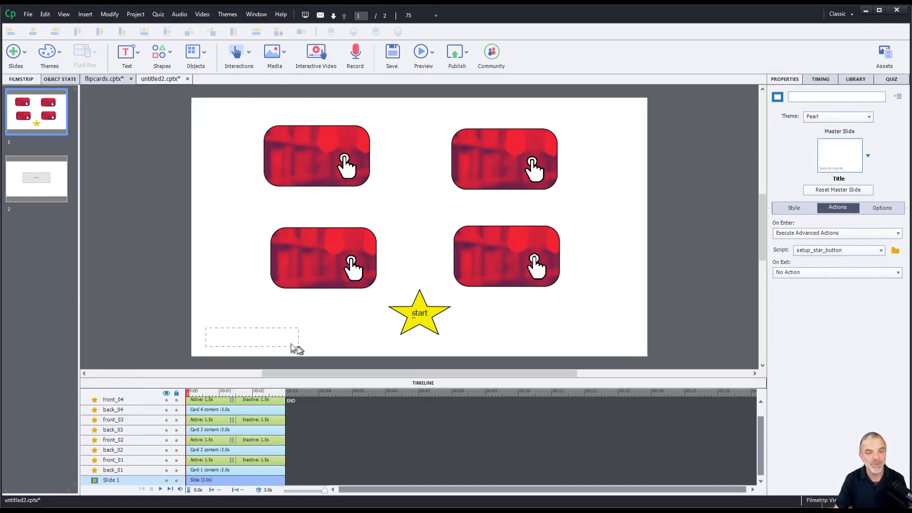
double_click(268, 337)
text(var)
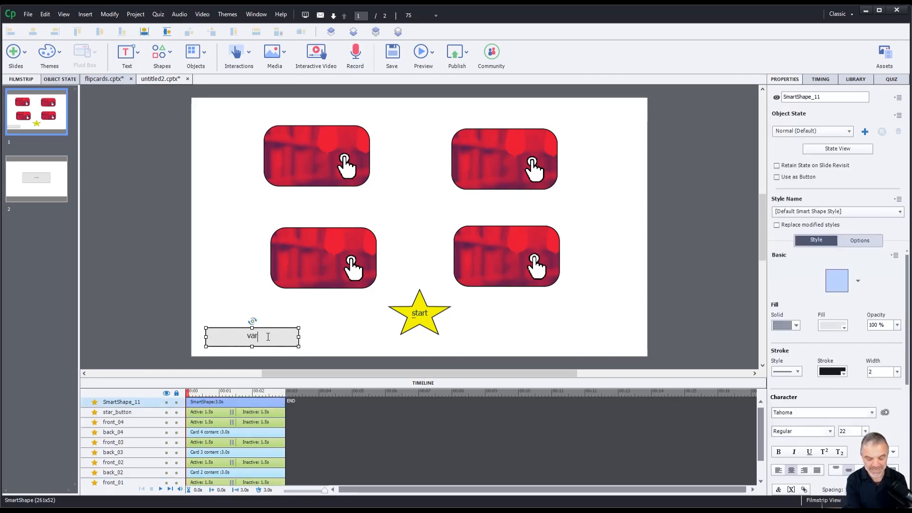
text( star)
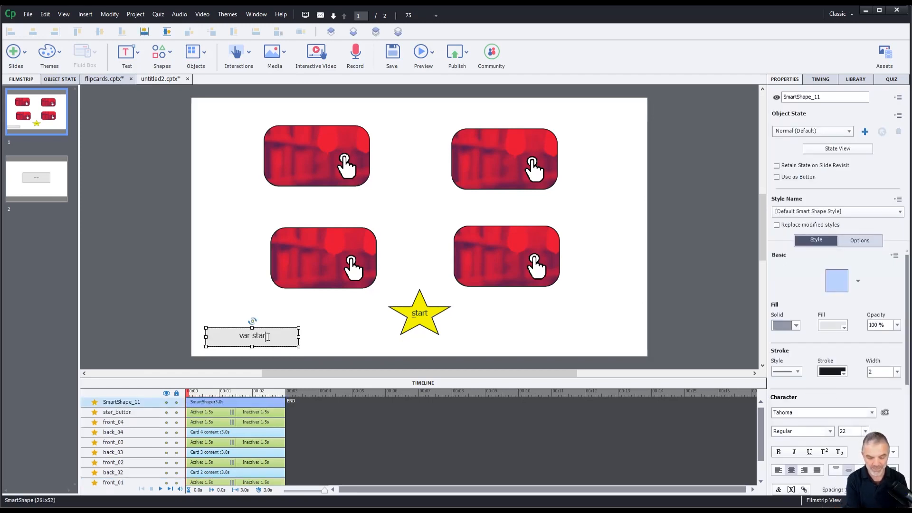
text( =)
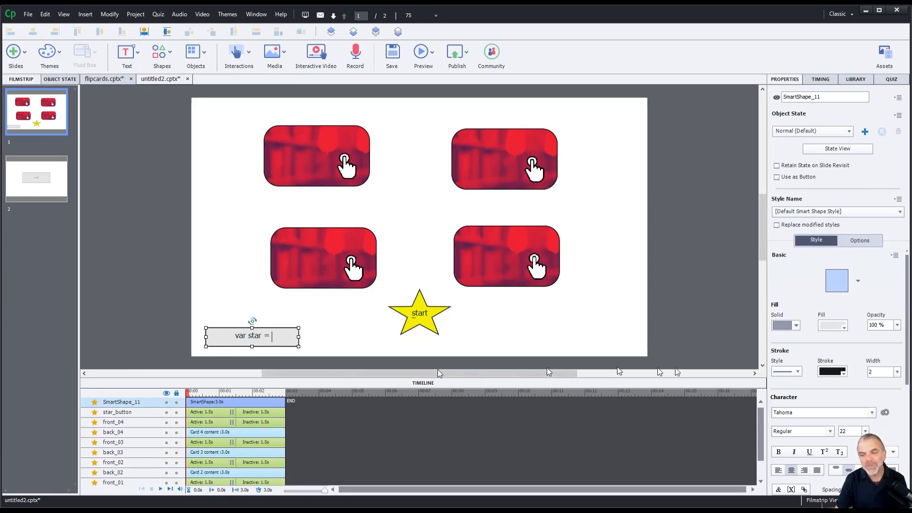
- Insert the user variable var_star after the equals sign, separated by a space, and preview the project as HTML5 in the browser
scroll(830, 397, down, 2)
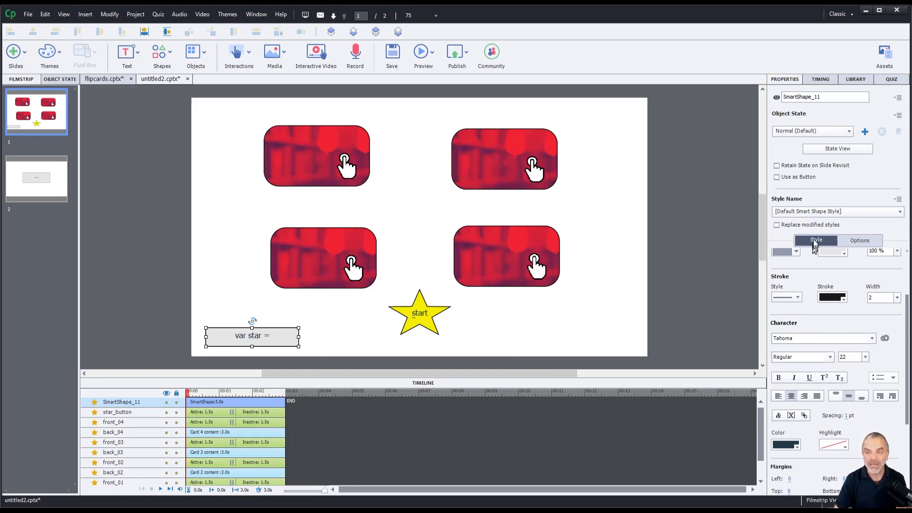
click(790, 415)
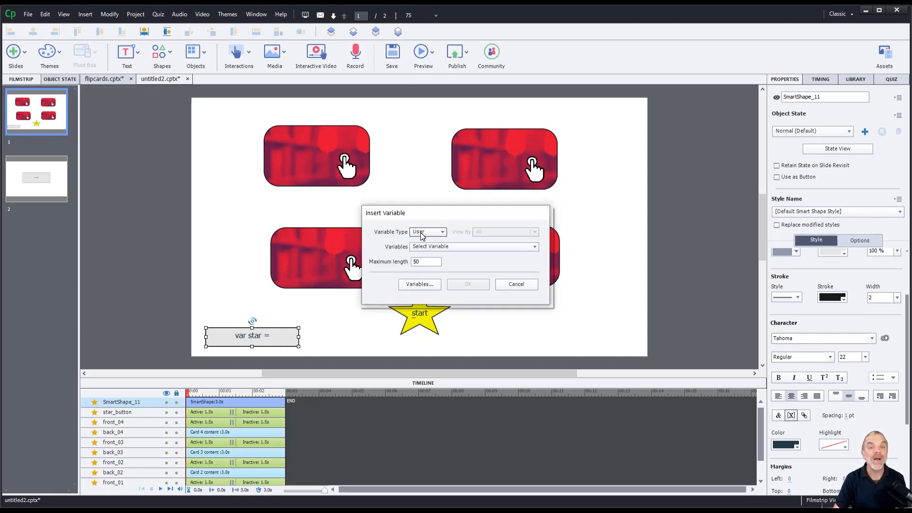
click(420, 234)
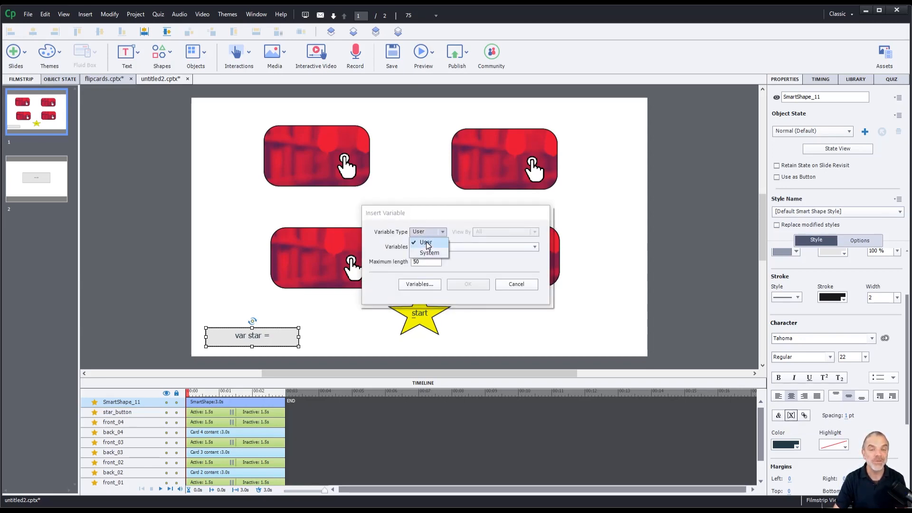
click(425, 244)
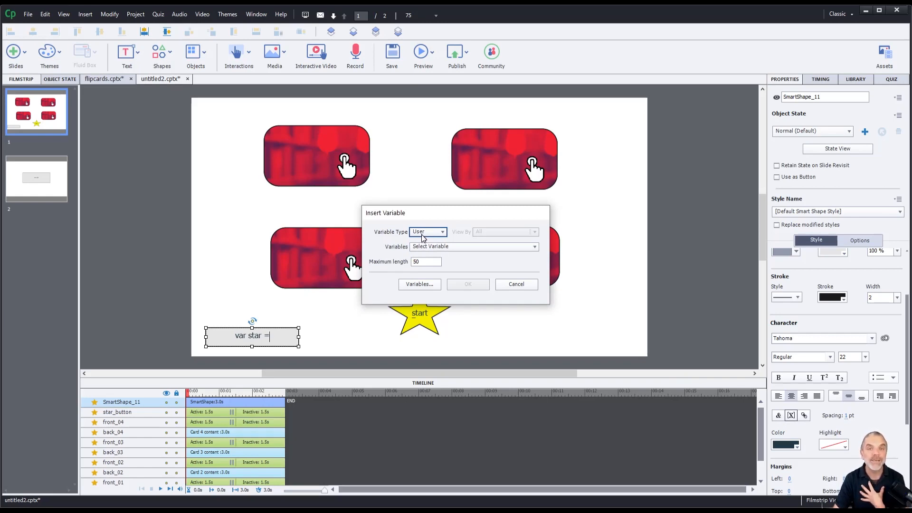
click(454, 247)
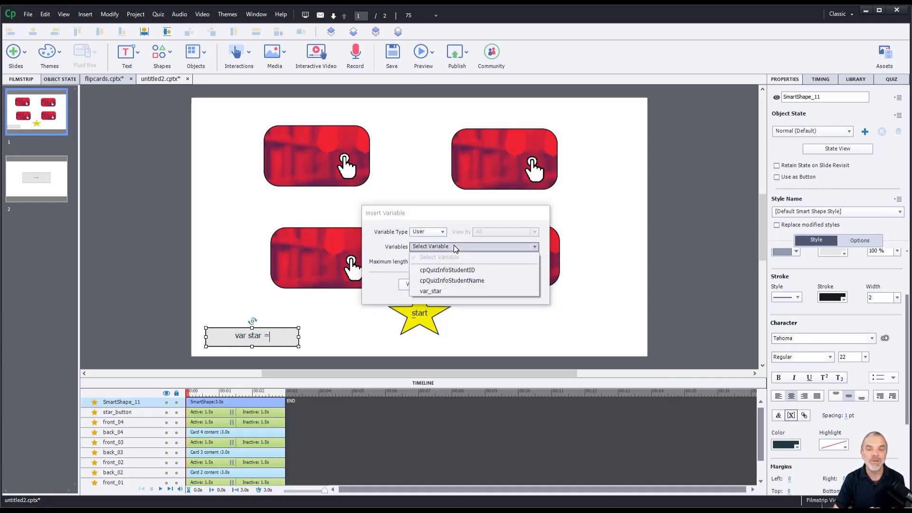
click(437, 292)
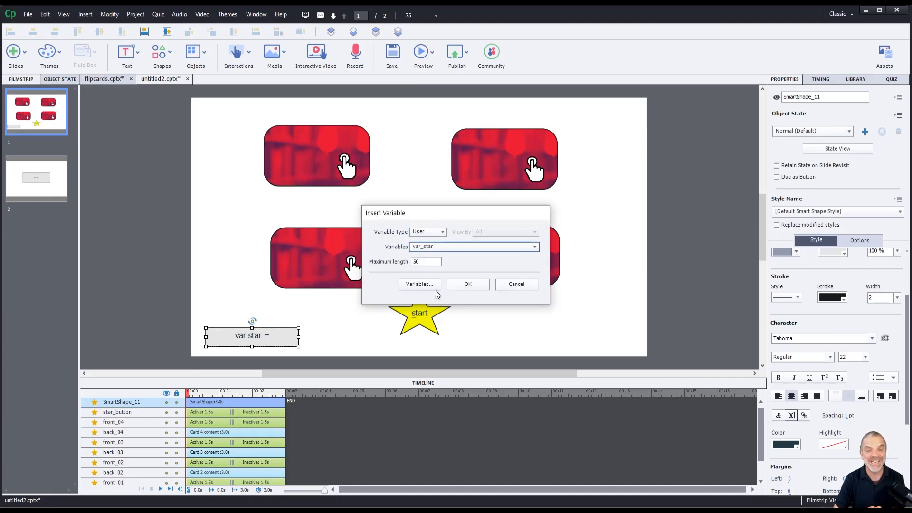
click(468, 285)
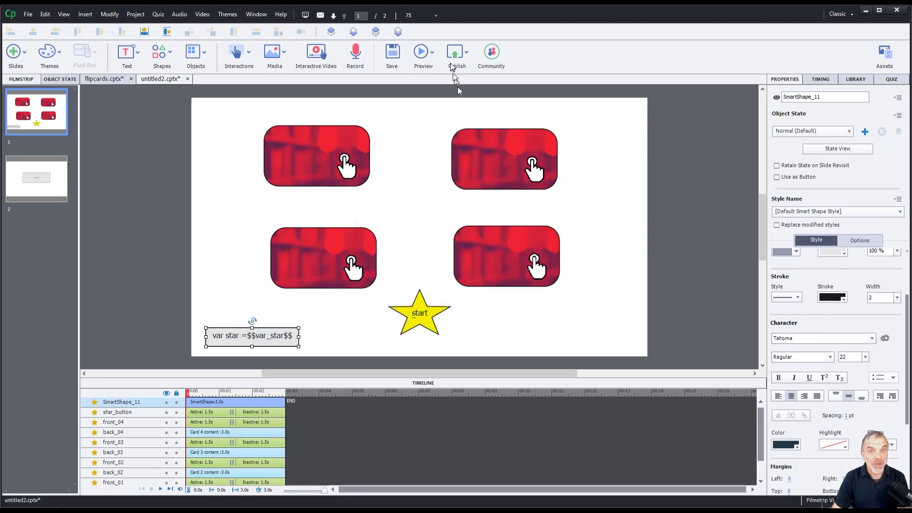
double_click(247, 336)
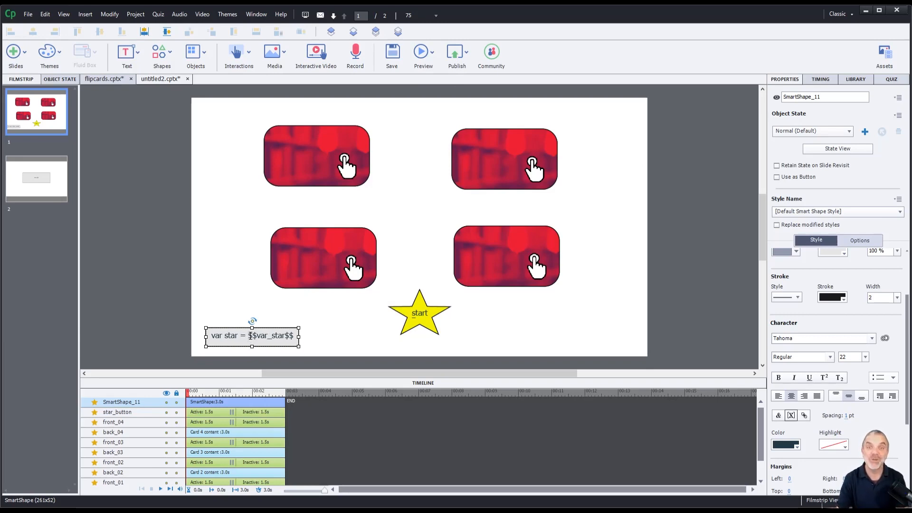
click(419, 64)
click(428, 82)
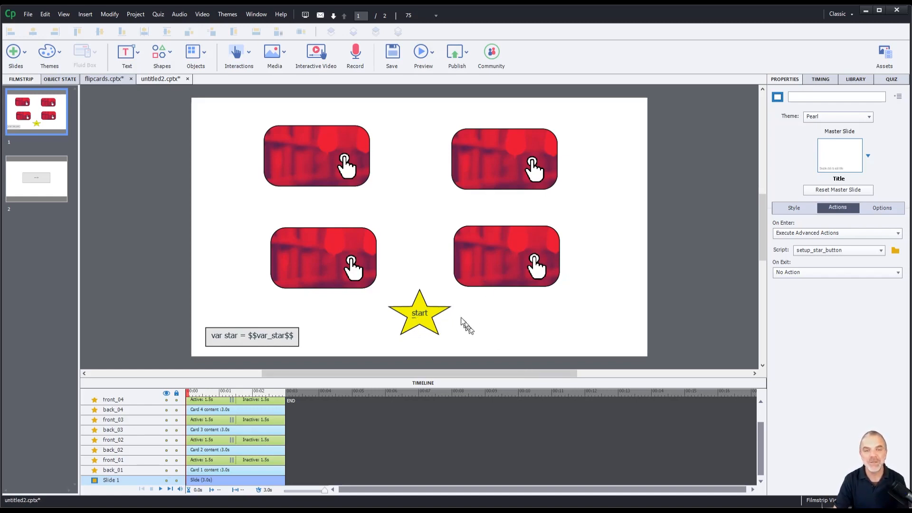
- Load the existing advanced action flip_01 for editing and move its dialog off the slide's first-column cards
click(135, 14)
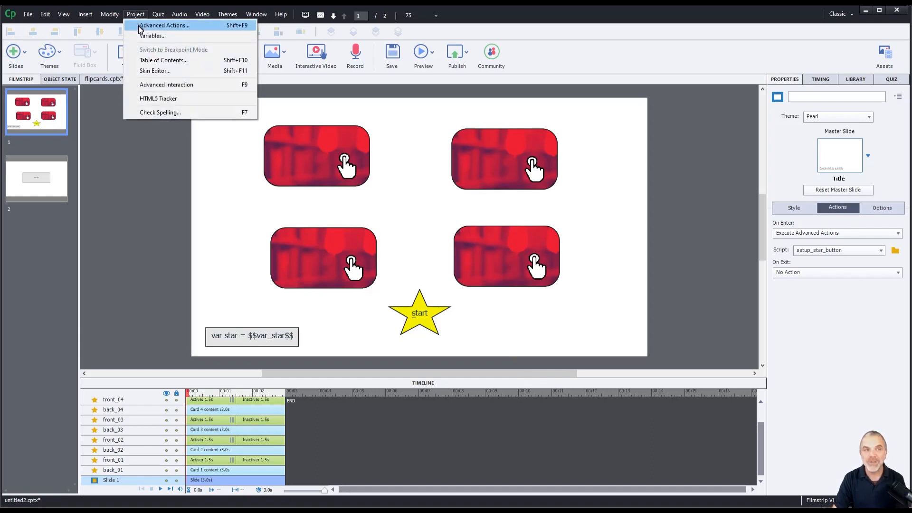
click(140, 25)
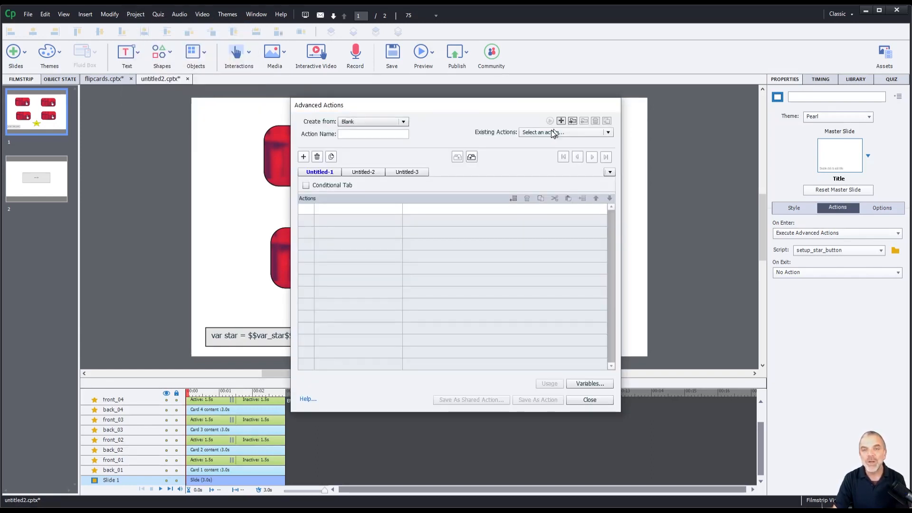
click(551, 132)
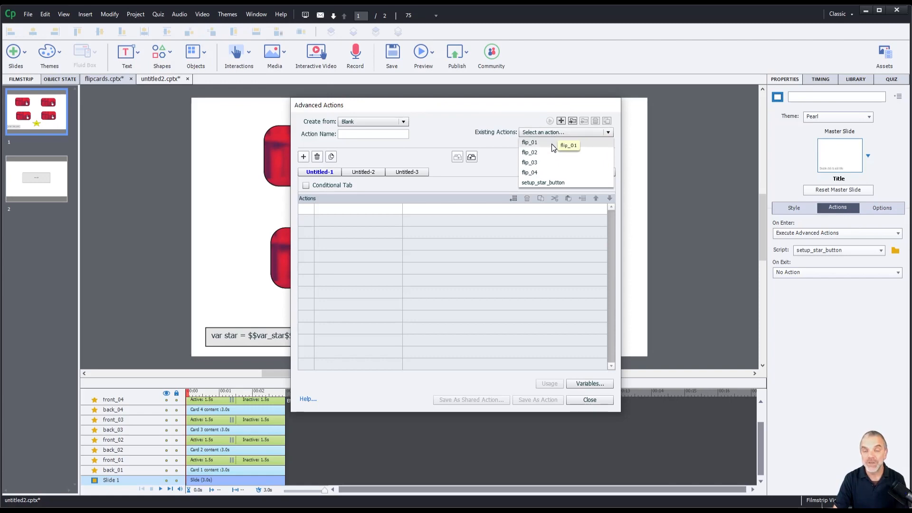
click(551, 144)
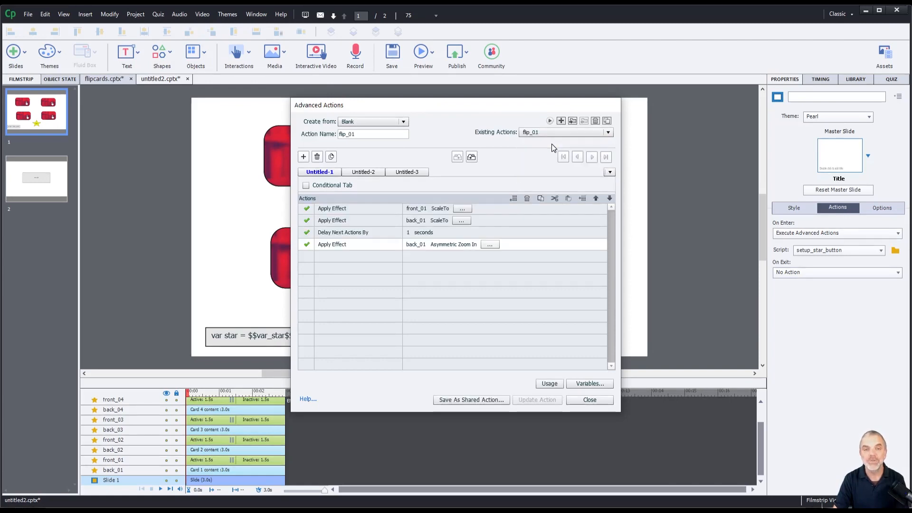
drag(459, 108, 592, 76)
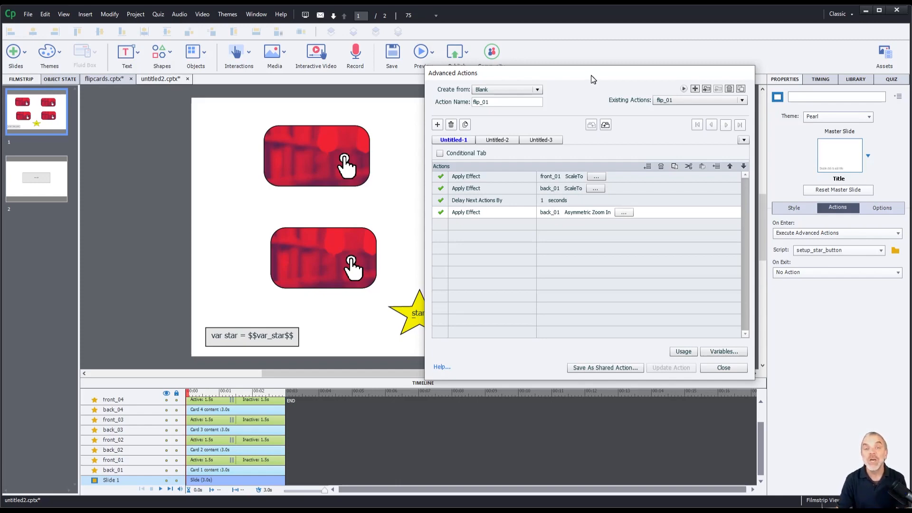
drag(560, 76, 604, 53)
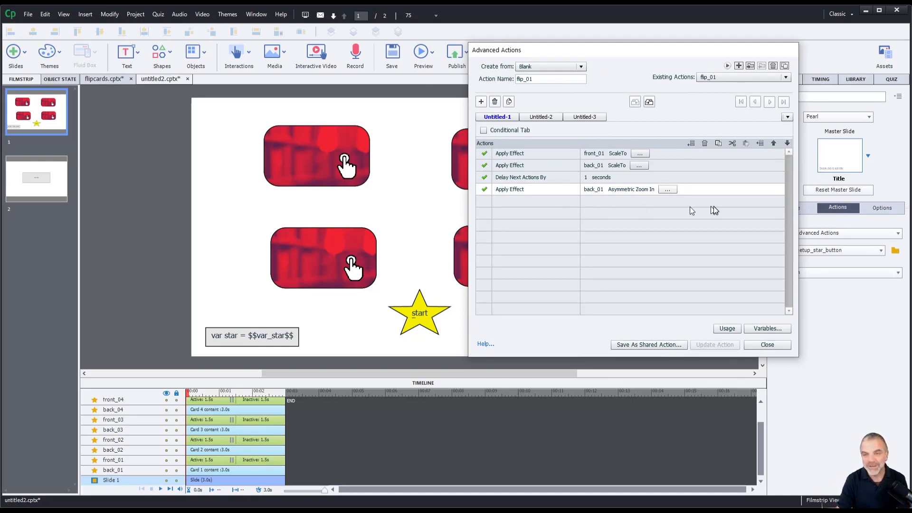
- Add an Increment action to flip_01 that raises var_star by 1, and update the action
click(512, 201)
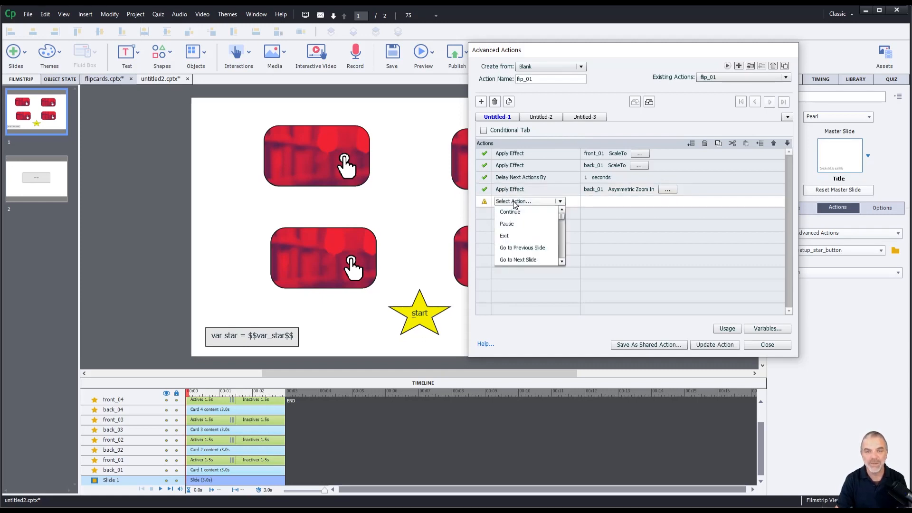
key(i)
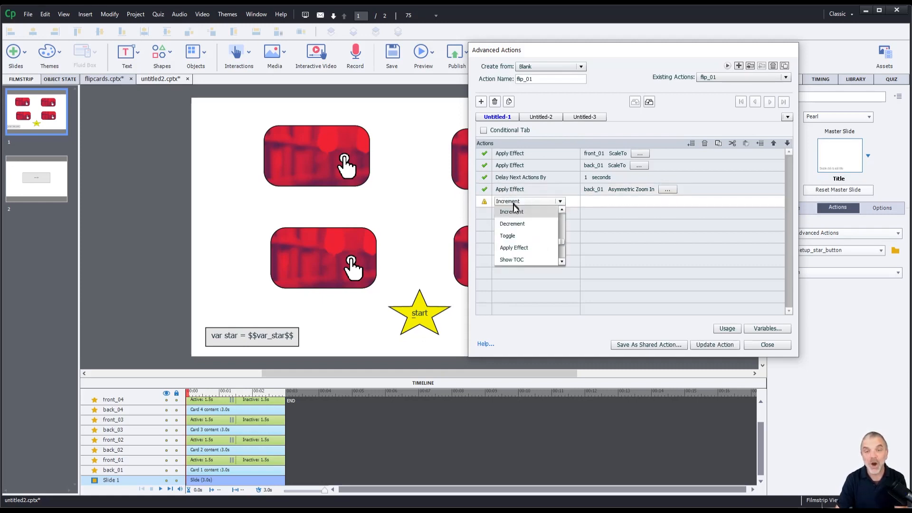
click(521, 212)
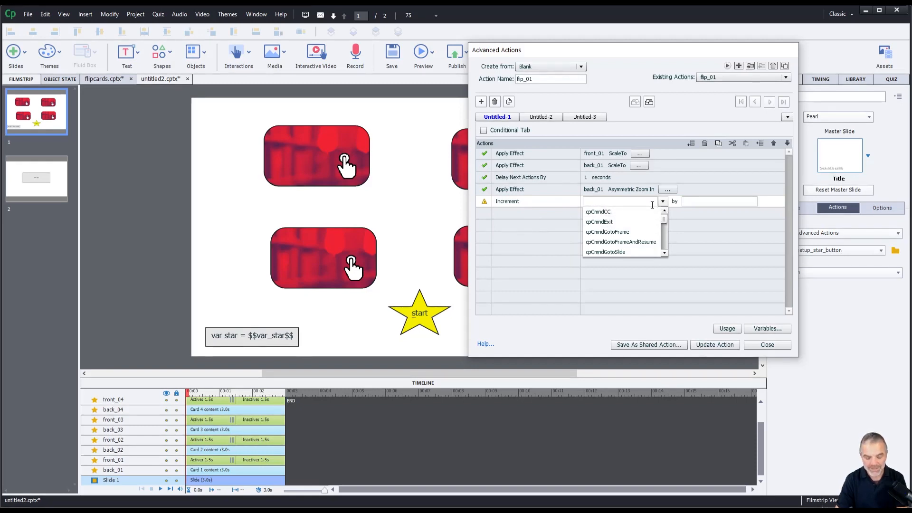
text(st)
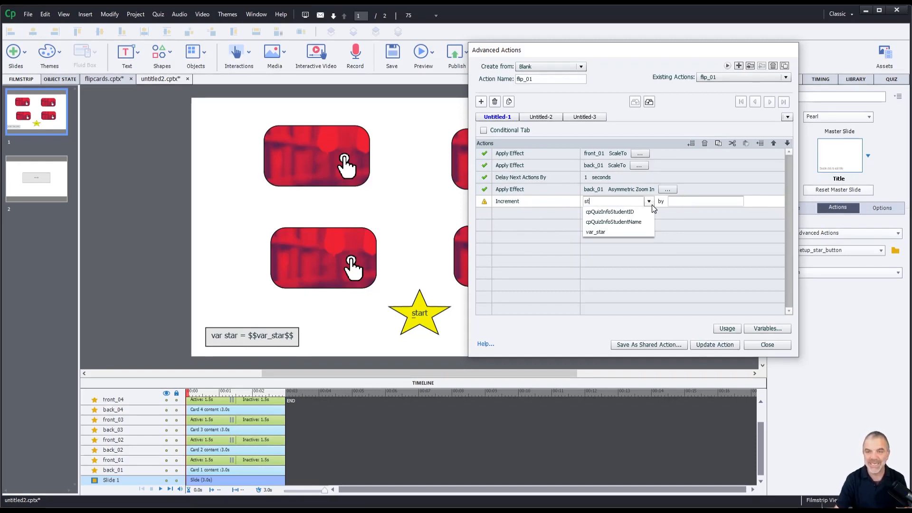
click(629, 233)
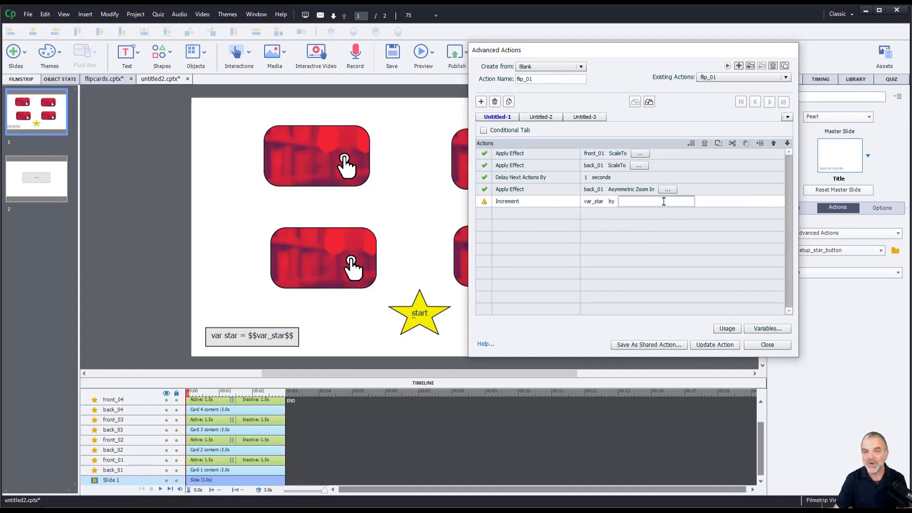
click(664, 202)
text(1)
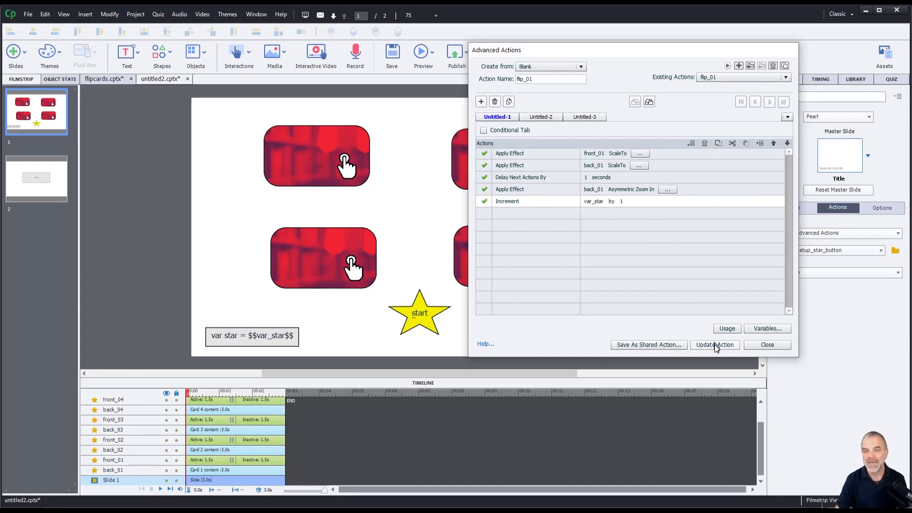
click(713, 345)
click(660, 219)
- Add an Increment of var_star by 1 to the end of the flip_02 advanced action and update it
click(720, 76)
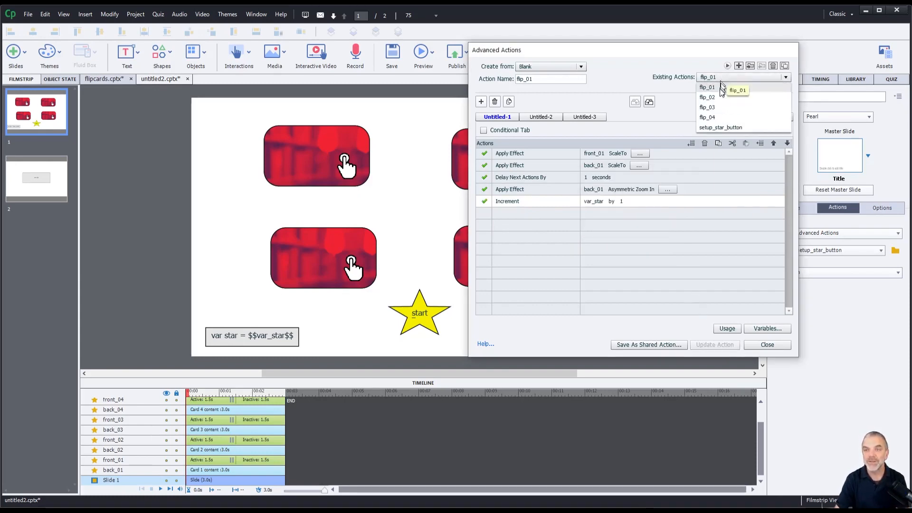
click(717, 95)
double_click(526, 205)
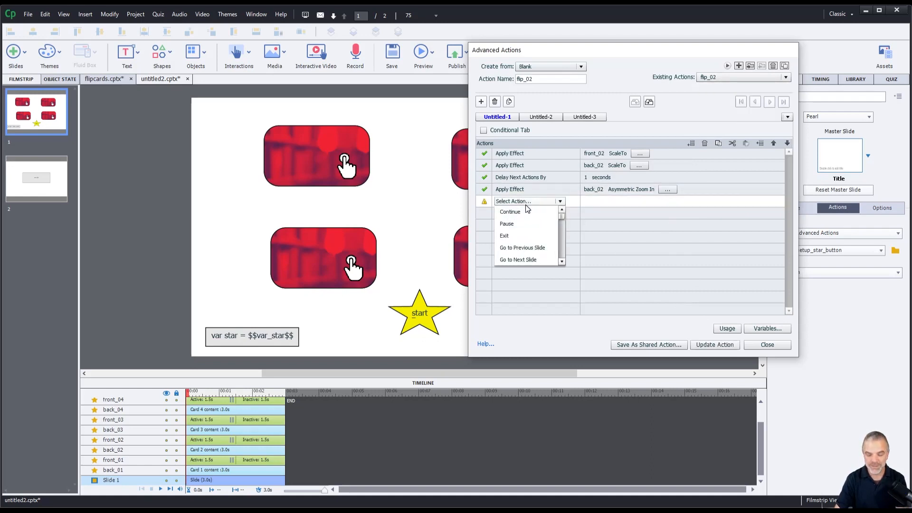
key(i)
click(523, 212)
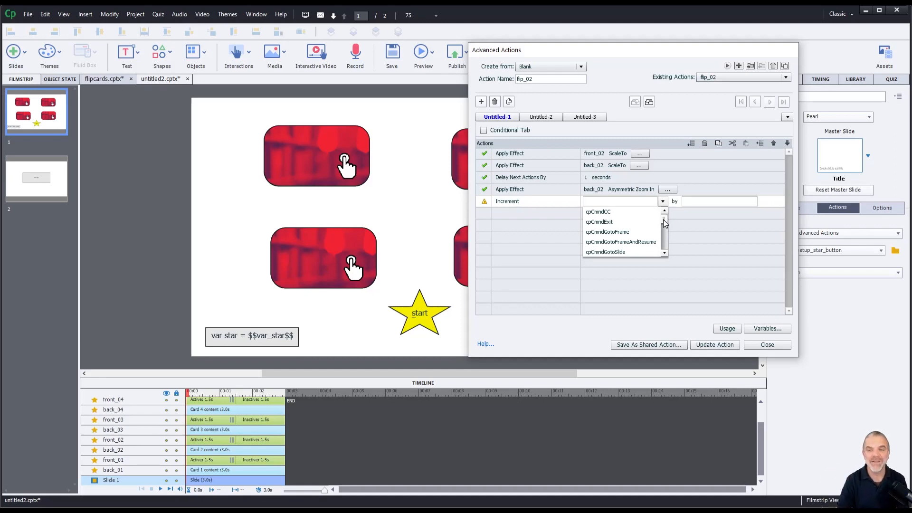
text(sta)
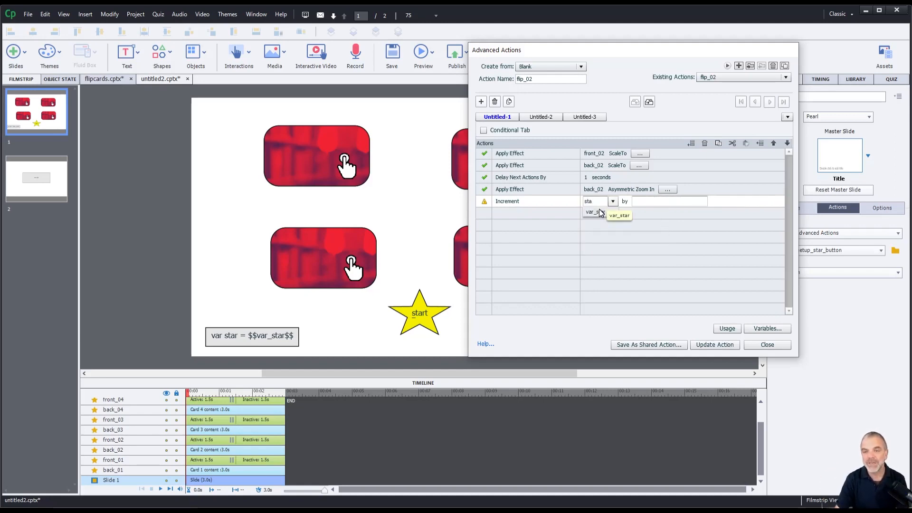
click(604, 213)
key(Return)
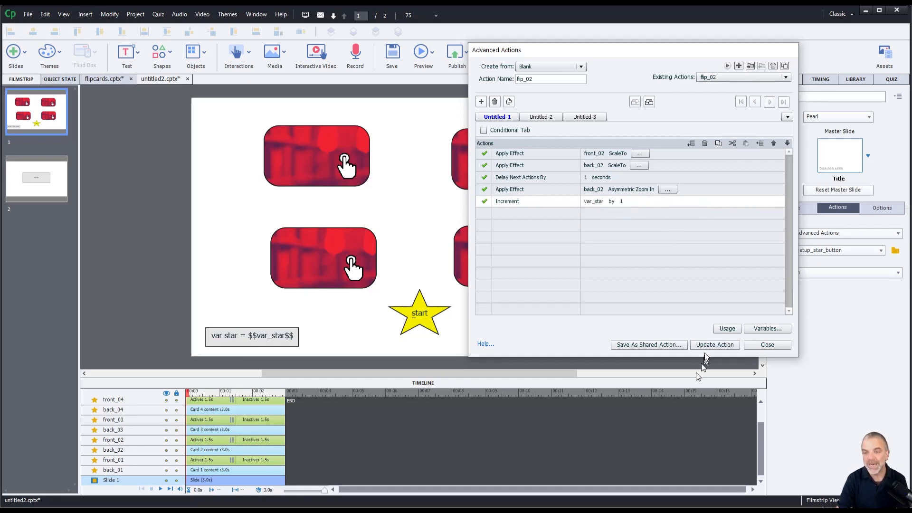
click(706, 345)
- Append an Increment of var_star by 1 to the flip_03 advanced action and update it
click(731, 77)
click(712, 105)
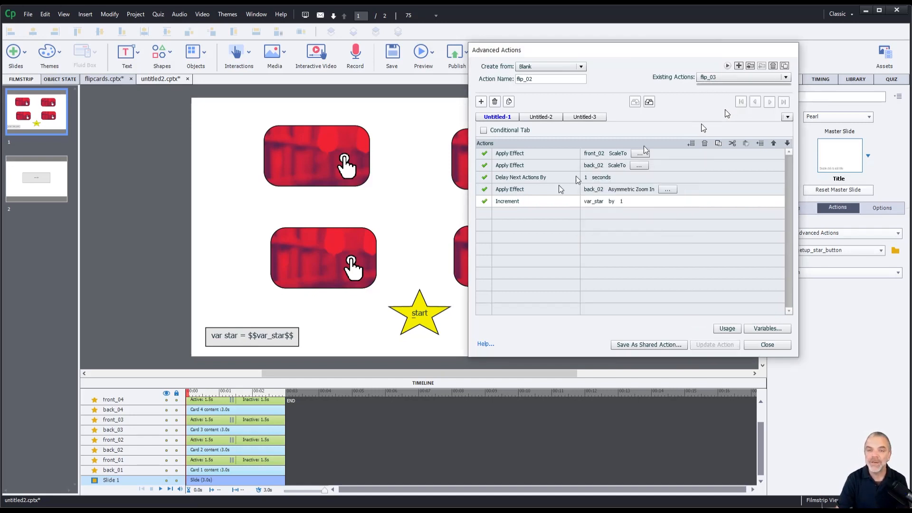
click(532, 200)
key(i)
click(611, 202)
text(st)
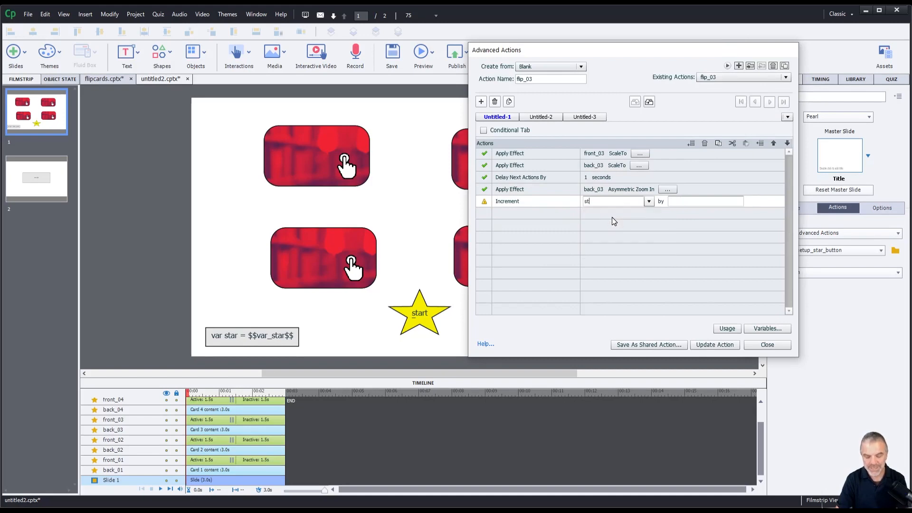
click(595, 232)
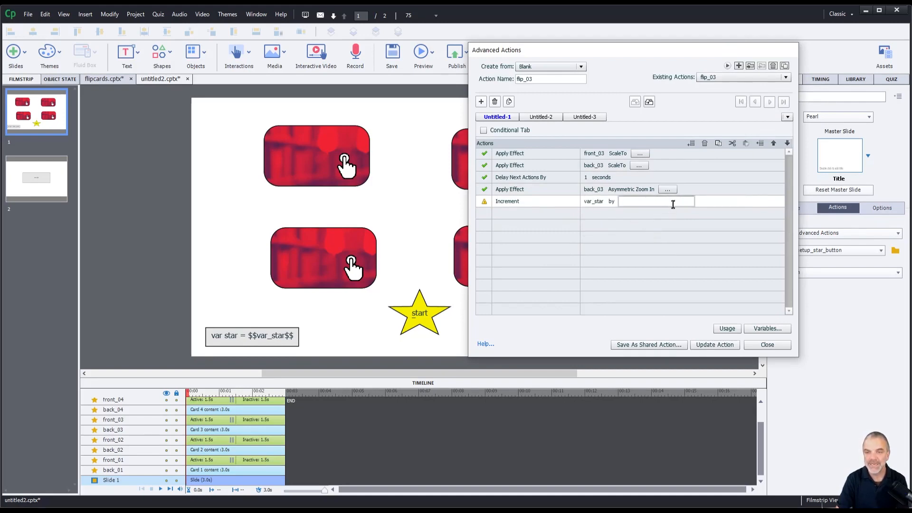
click(678, 203)
text(1)
click(715, 343)
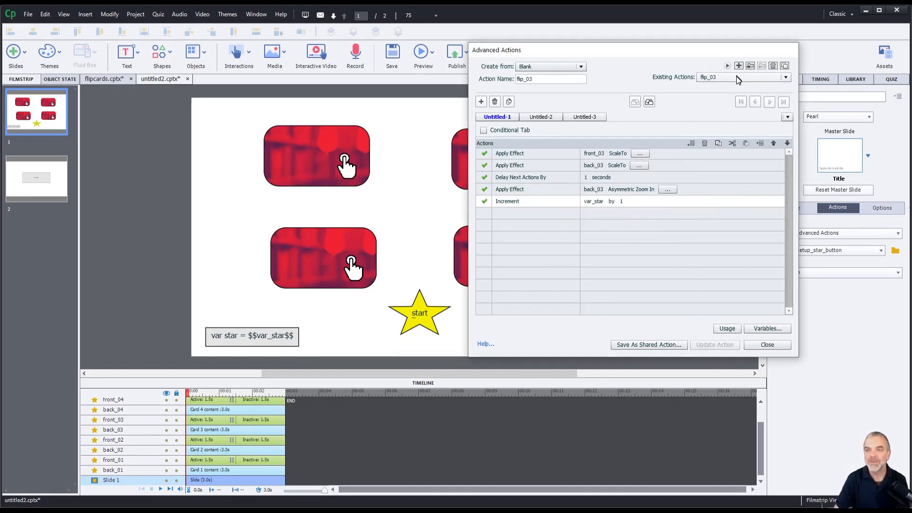
- Append an Increment of var_star by 1 to the flip_04 advanced action, update it and close the advanced actions dialog
click(736, 77)
click(730, 117)
double_click(545, 203)
click(545, 203)
key(i)
click(591, 203)
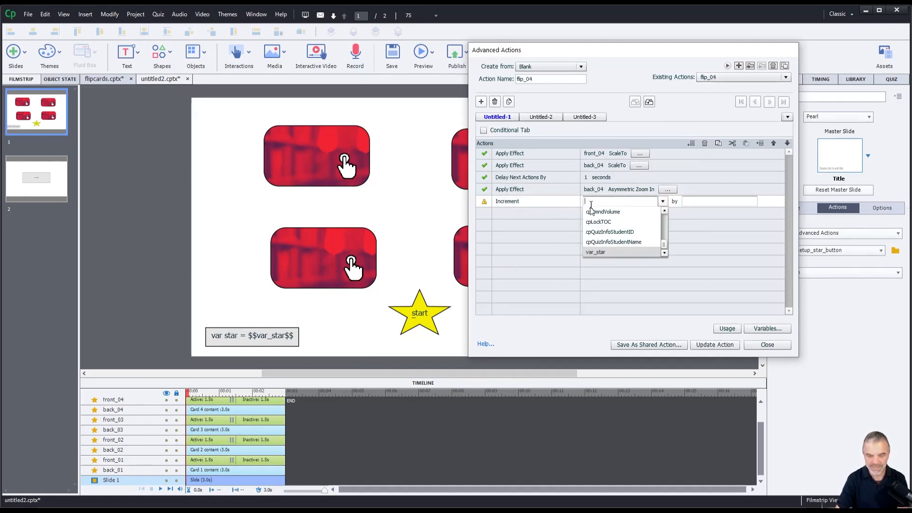
click(595, 252)
click(688, 201)
text(1)
click(709, 345)
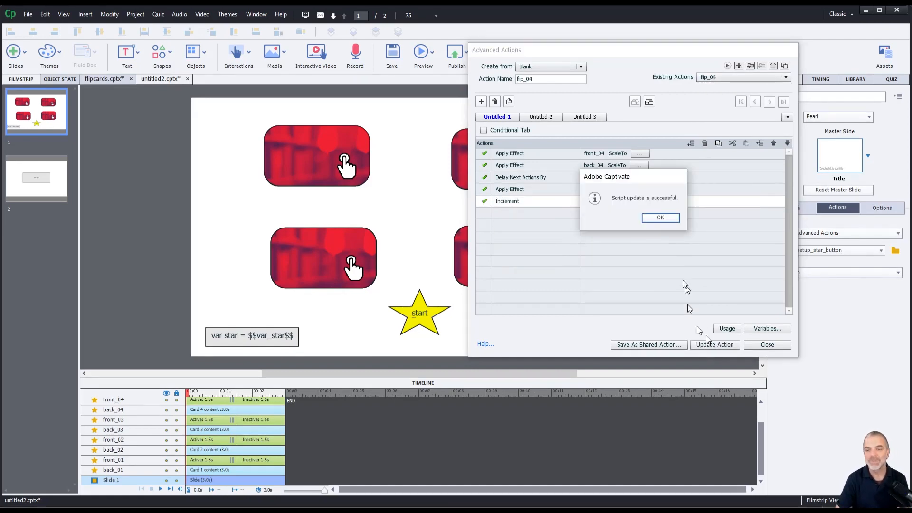
click(661, 218)
click(756, 342)
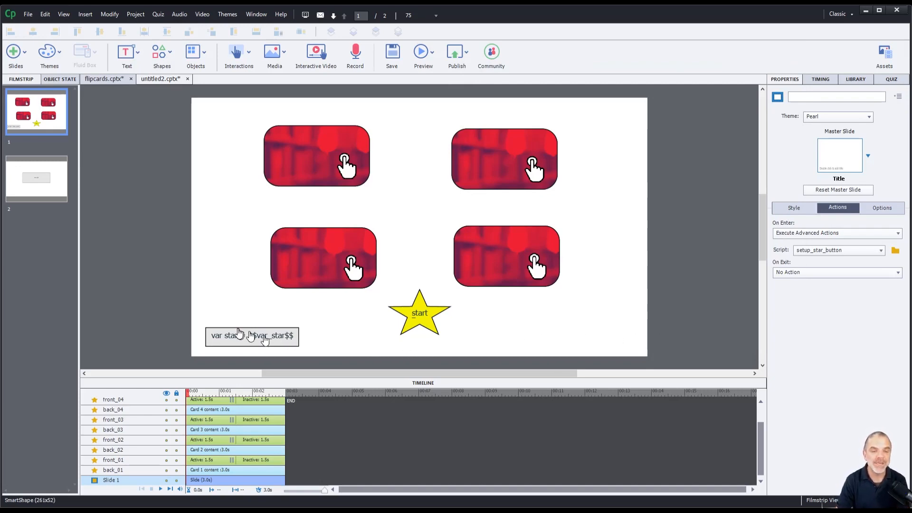
- Preview the project as HTML5 in the browser, flip all four cards to check the var_star counter, and return to the project
click(422, 52)
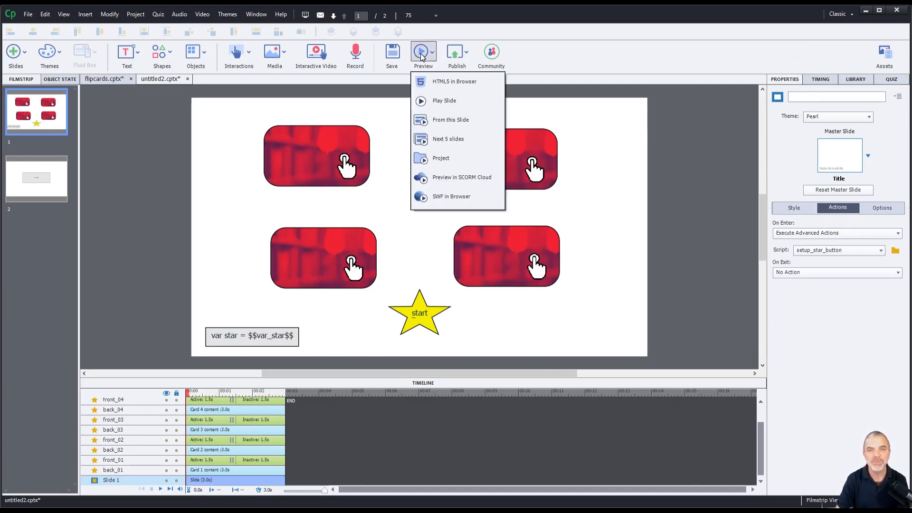
click(438, 82)
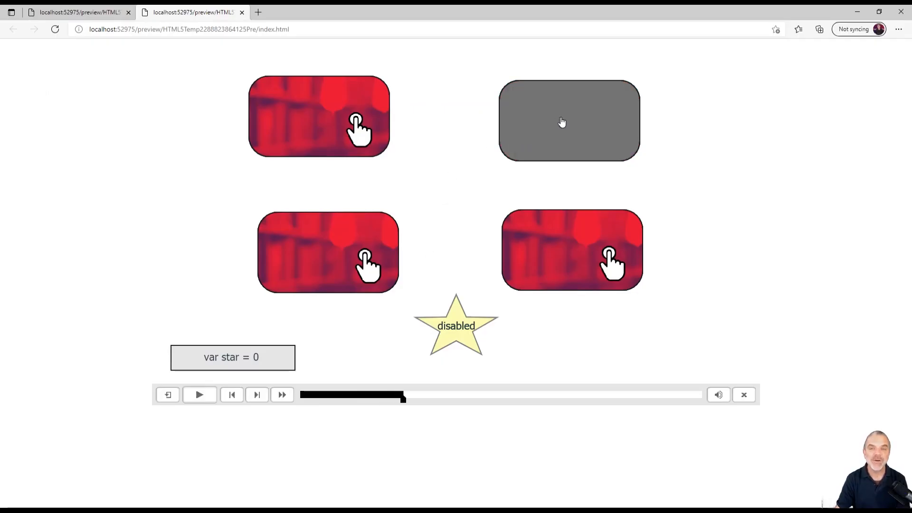
click(562, 122)
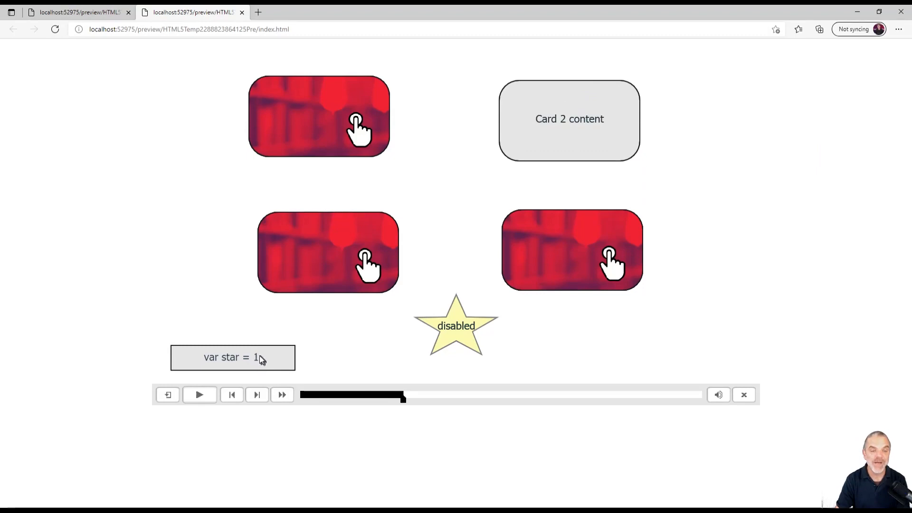
click(313, 126)
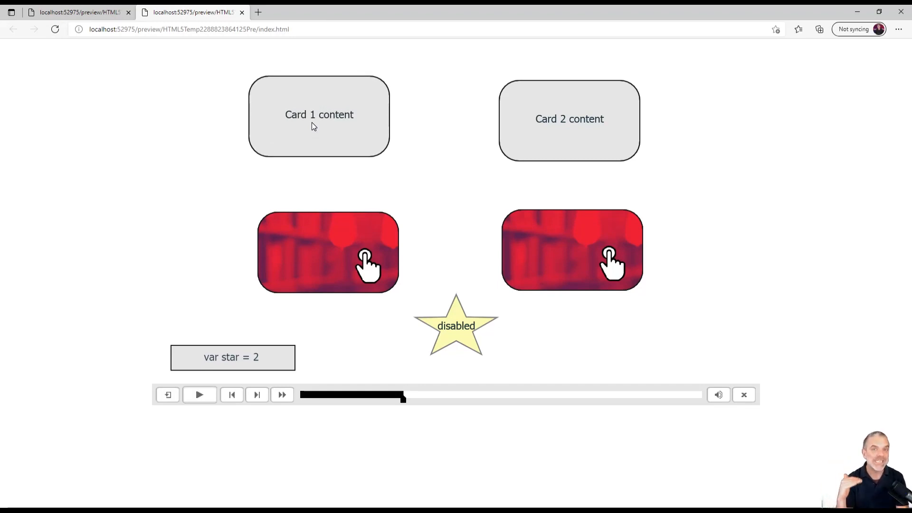
click(316, 251)
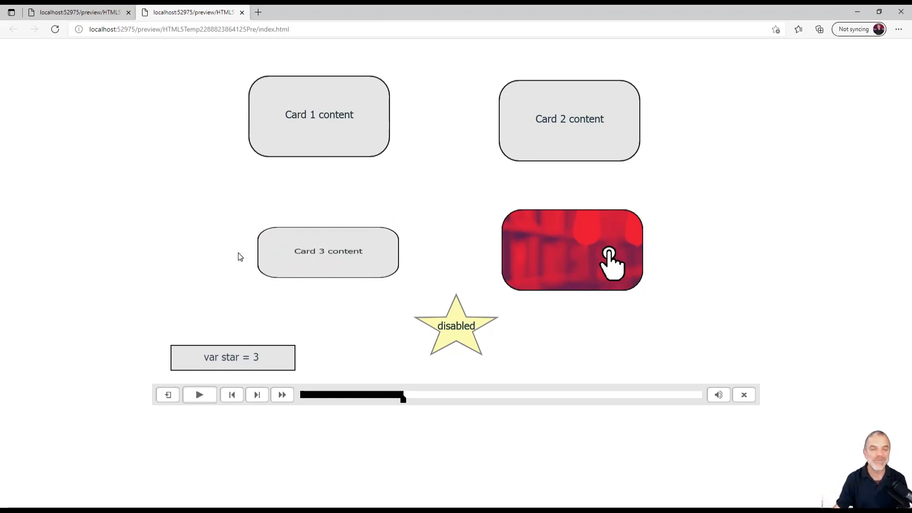
click(570, 239)
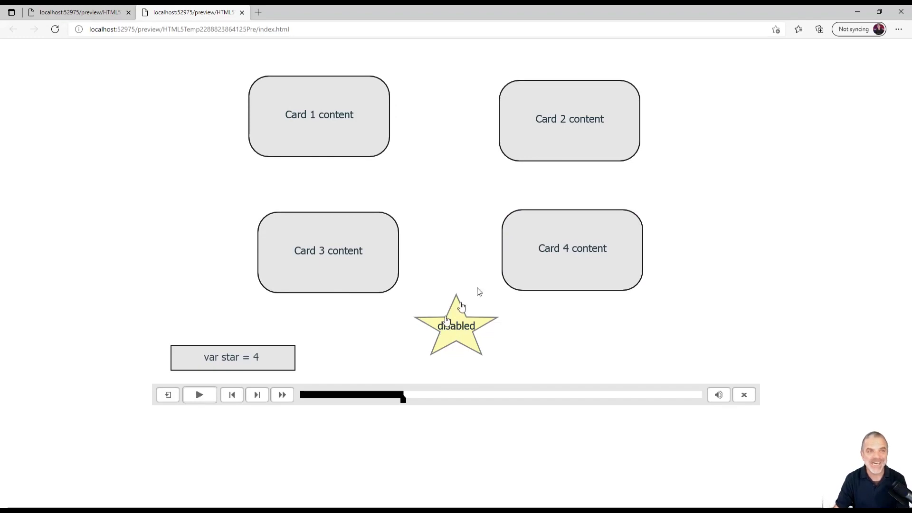
click(858, 11)
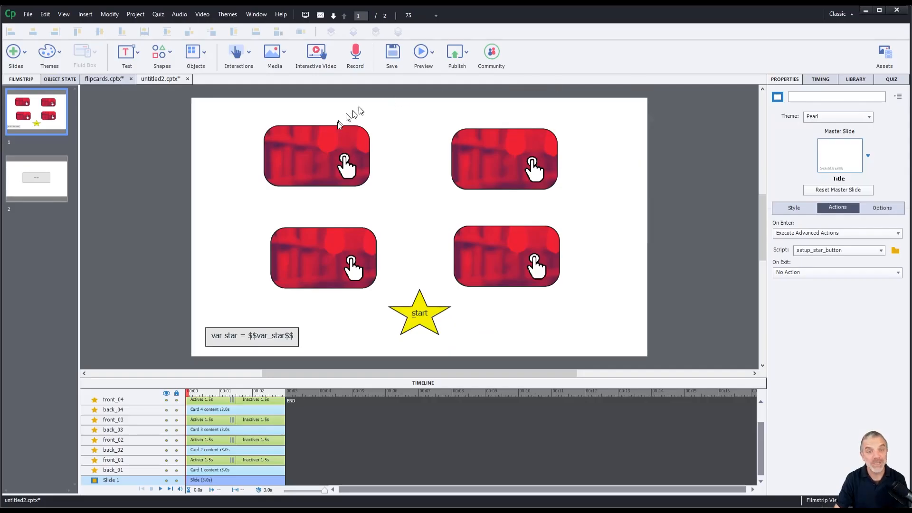
- Open the existing flip_01 advanced action and rename its first decision block as animation
click(135, 14)
click(142, 26)
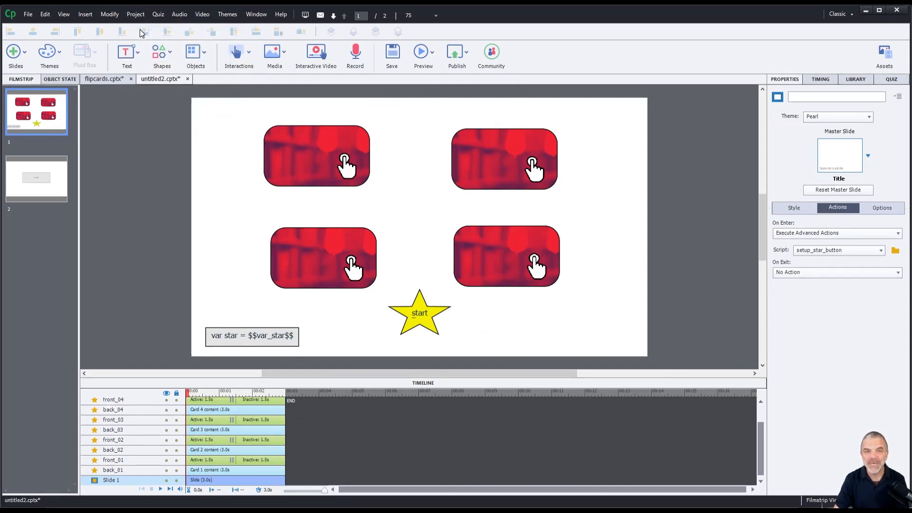
click(542, 133)
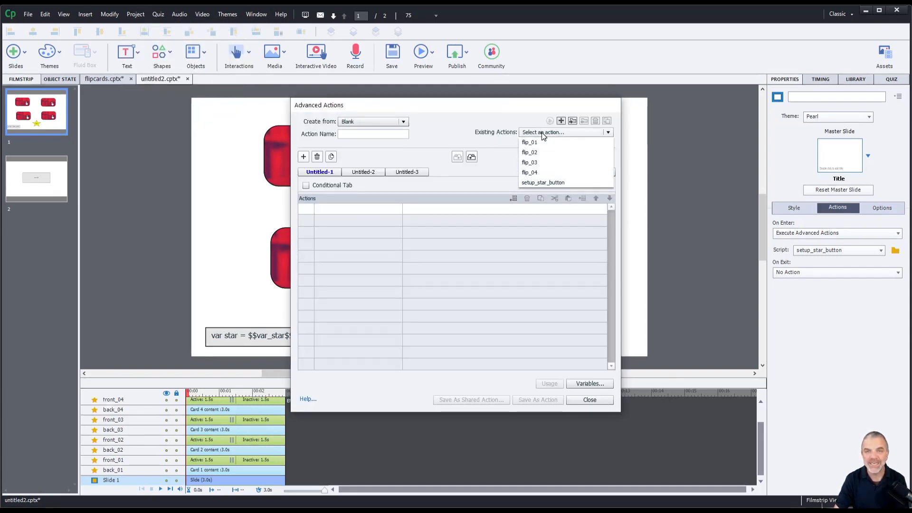
click(542, 143)
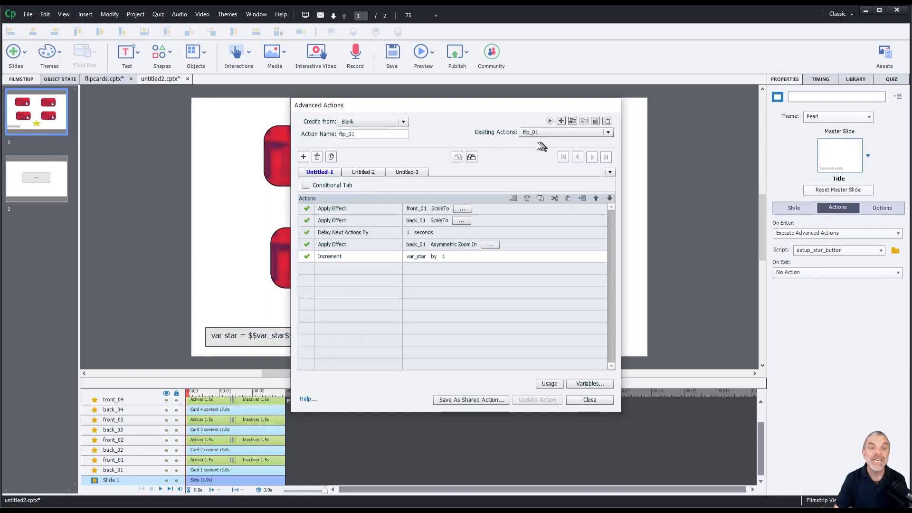
double_click(326, 170)
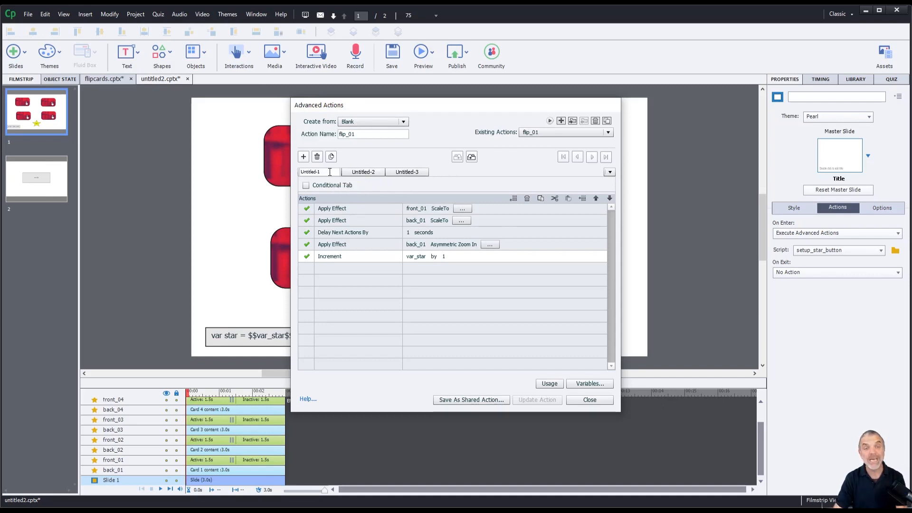
drag(331, 171, 305, 174)
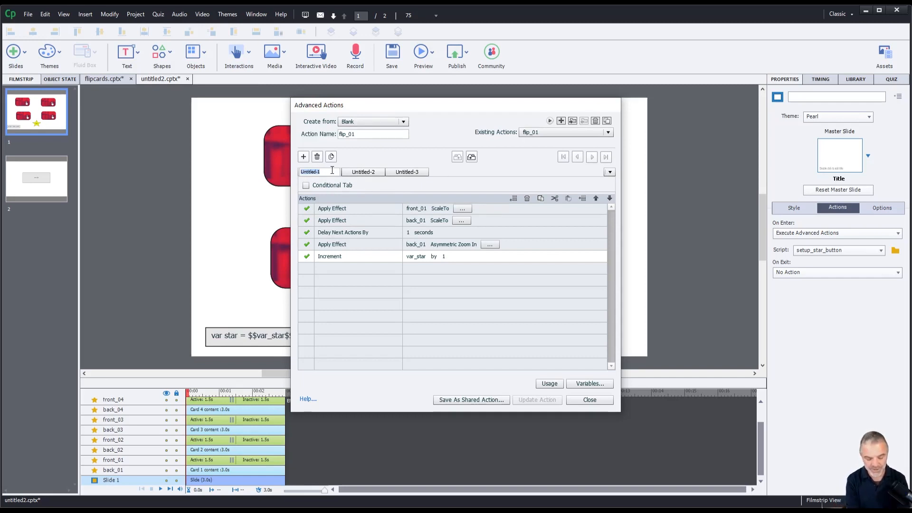
text(animation)
key(Return)
- Rename the second decision block of flip_01 as check star
click(365, 173)
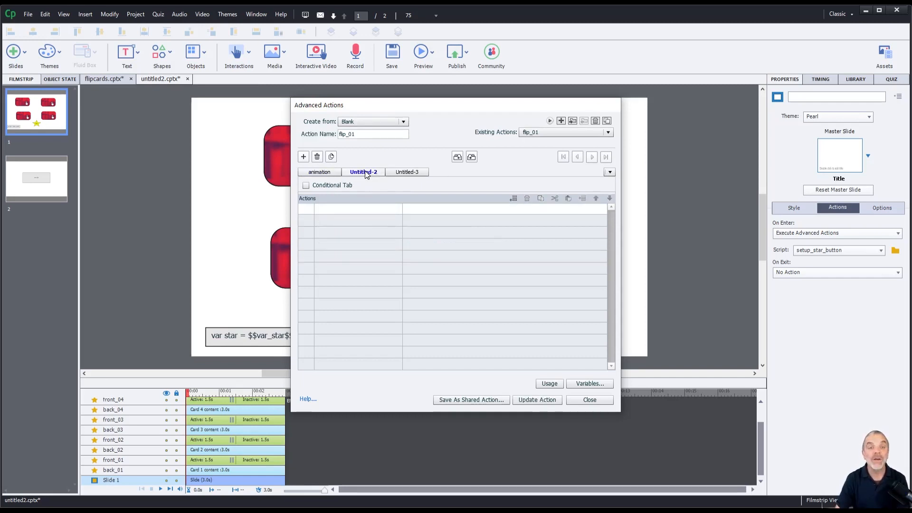
double_click(370, 174)
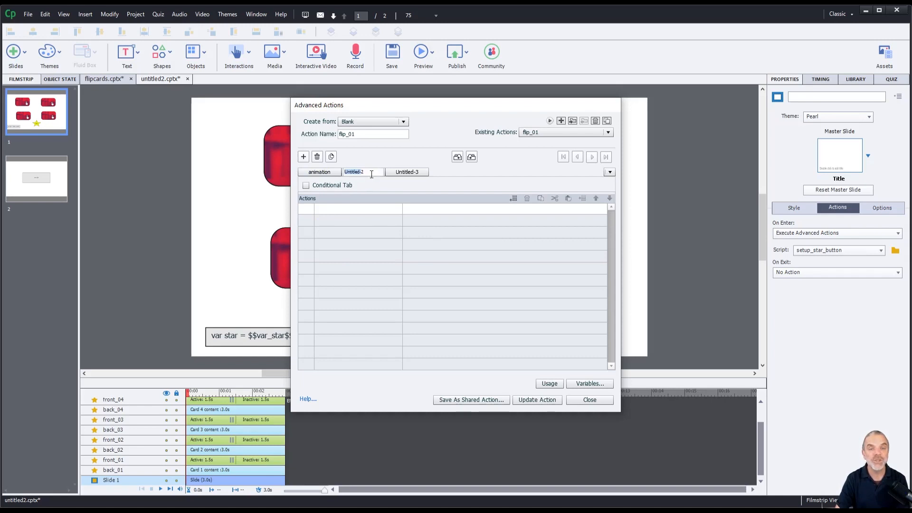
text(check)
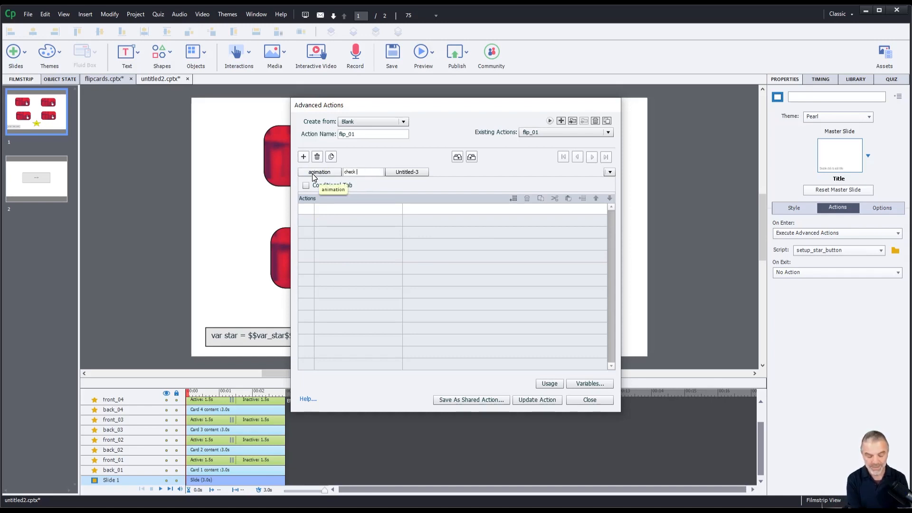
text( star)
key(Return)
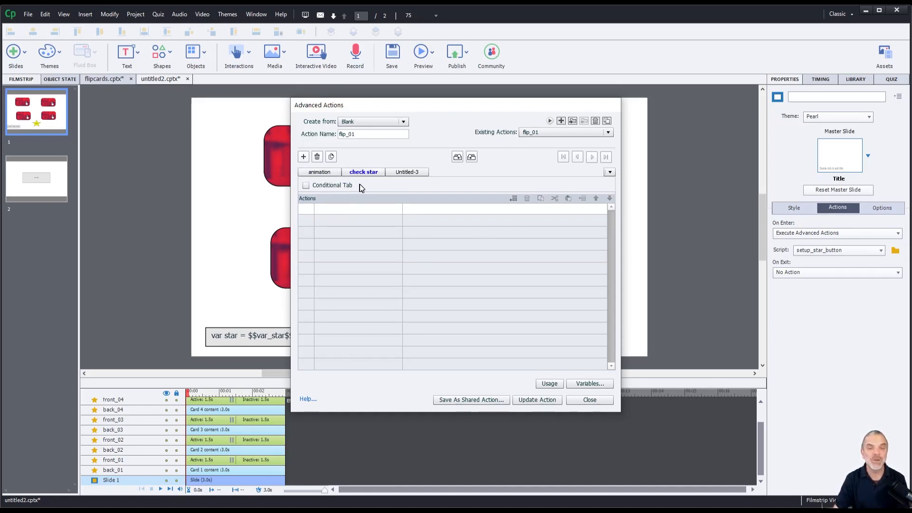
- Make the check star block conditional and add the condition that var_star is equal to the literal 4
click(306, 185)
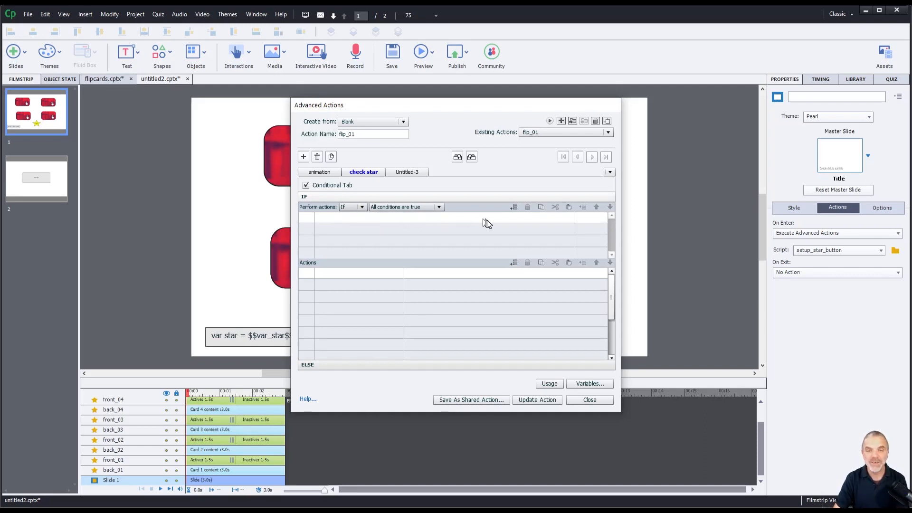
click(339, 218)
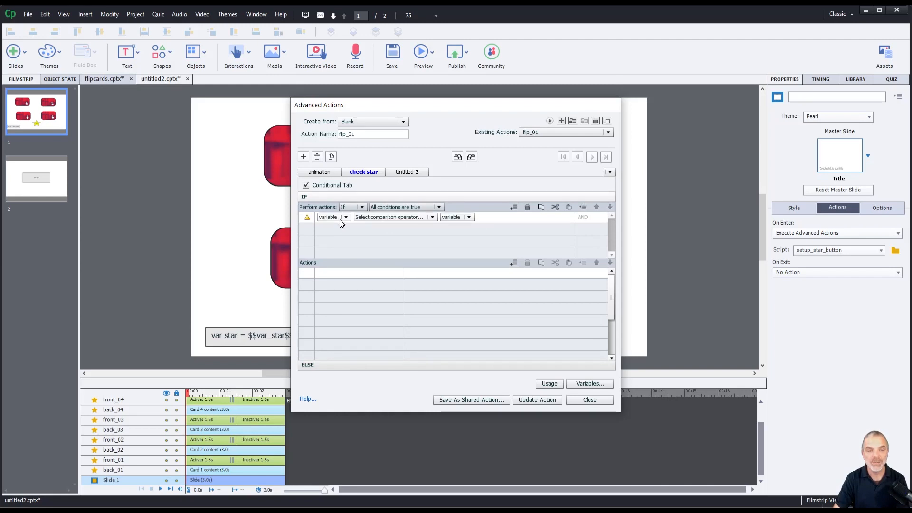
click(346, 219)
click(341, 228)
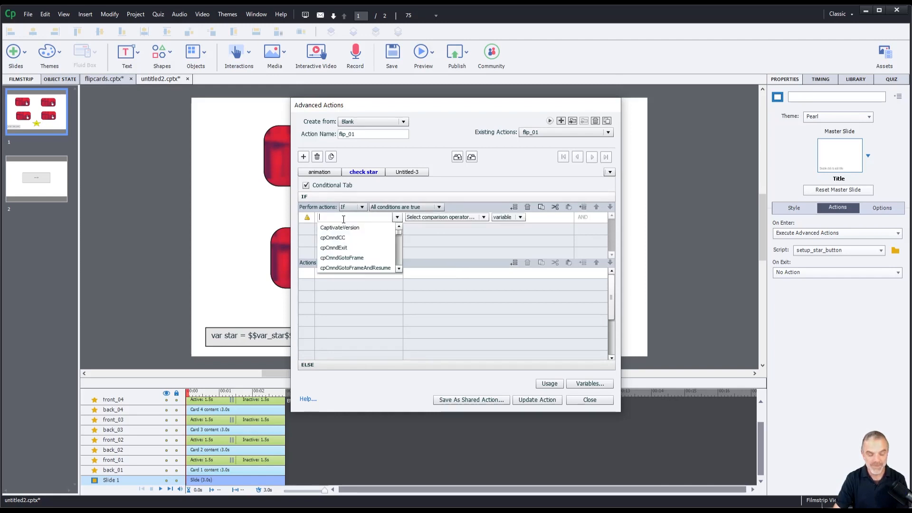
text(var)
click(341, 229)
click(392, 217)
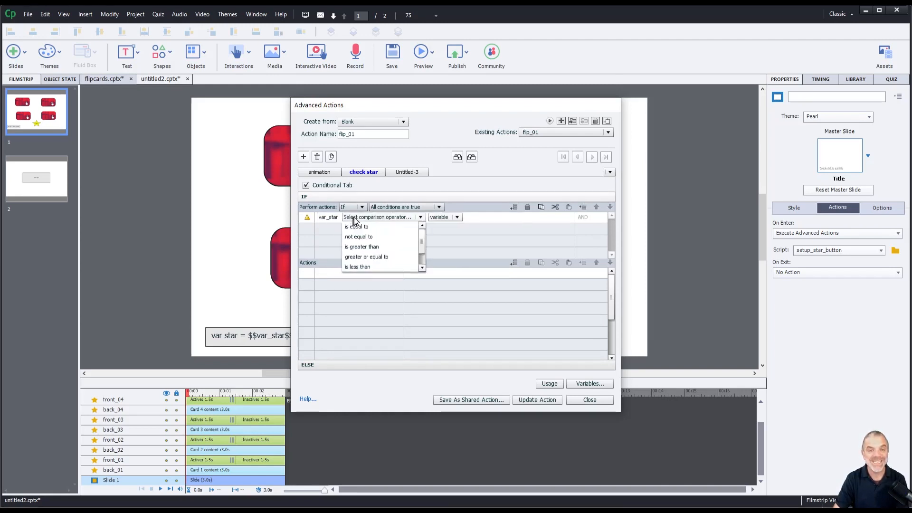
click(389, 226)
click(389, 217)
click(388, 235)
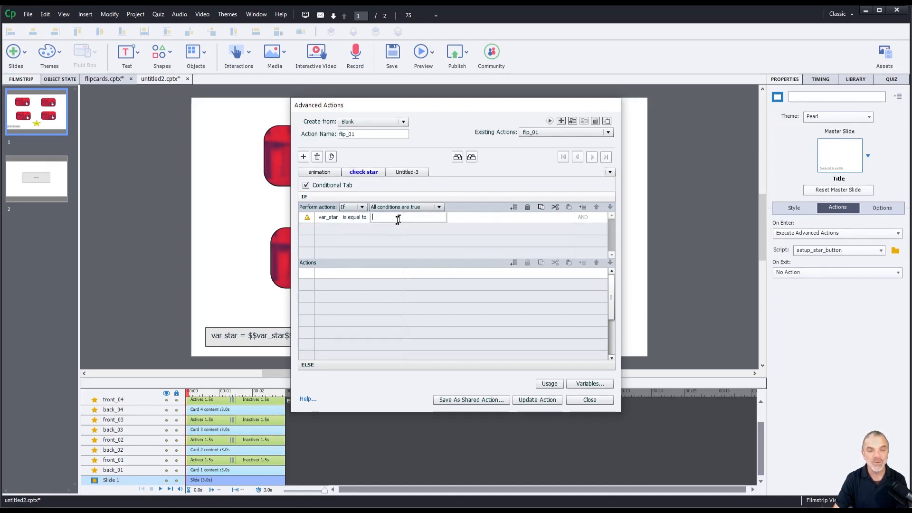
text(4)
key(Return)
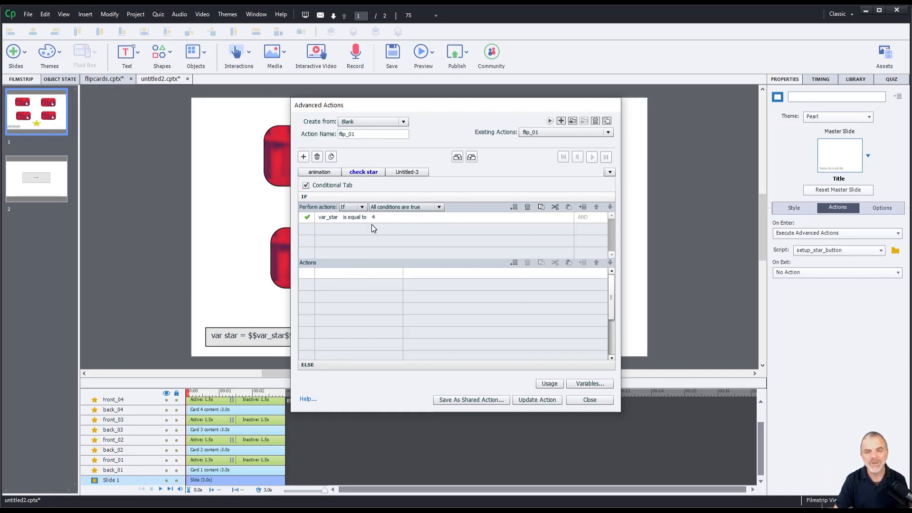
- Create a user variable named vat_unlock_star with the value 4
click(580, 384)
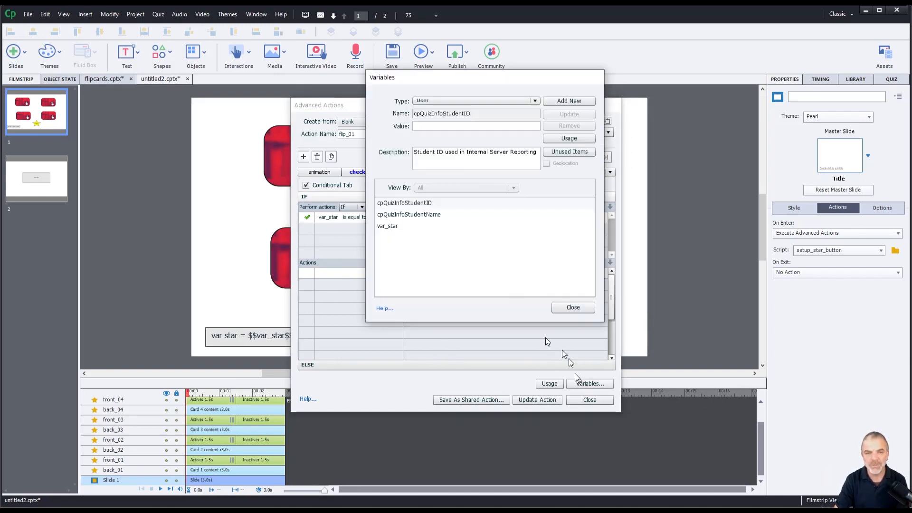
click(570, 101)
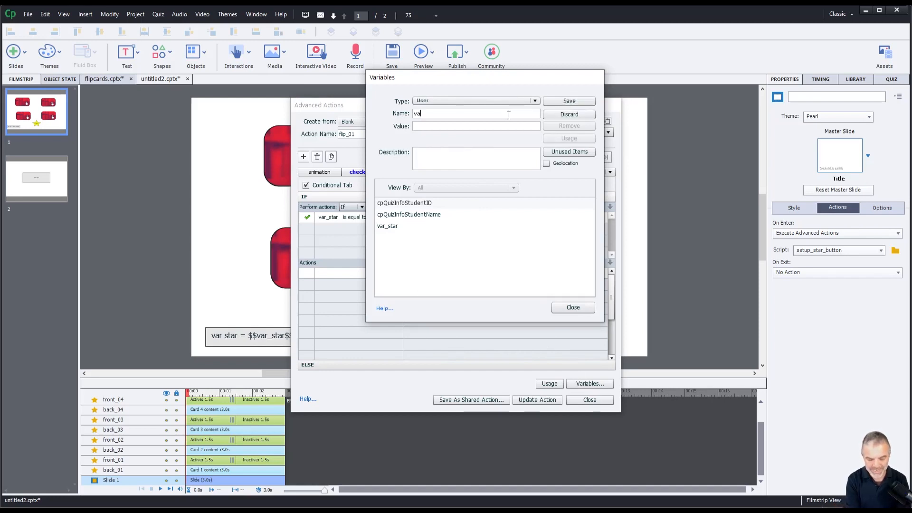
text(vat_unlock_star)
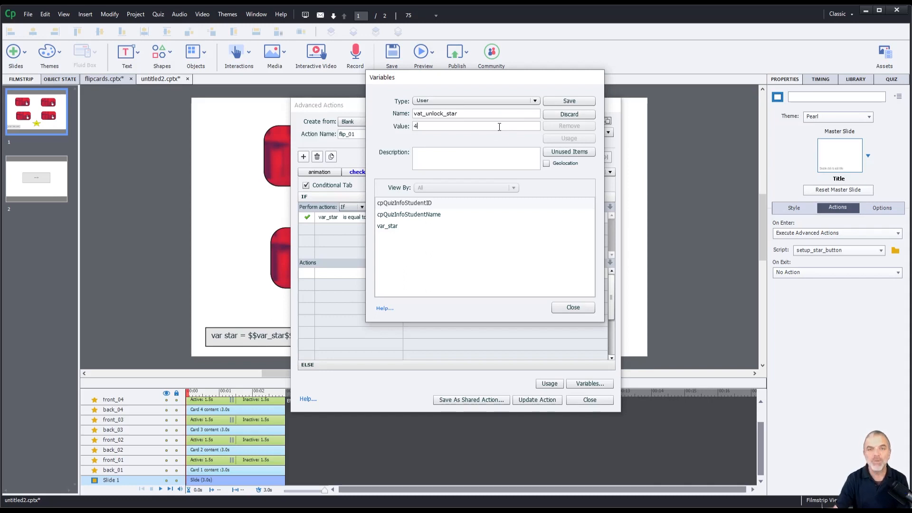
text(4)
click(570, 101)
click(558, 306)
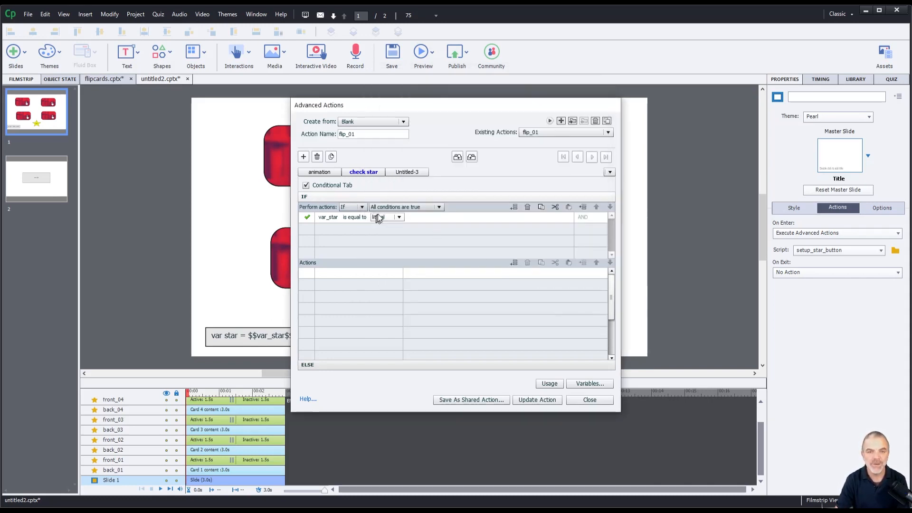
- Replace the literal in the check star condition with the variable vat_unlock_star
click(379, 217)
click(383, 230)
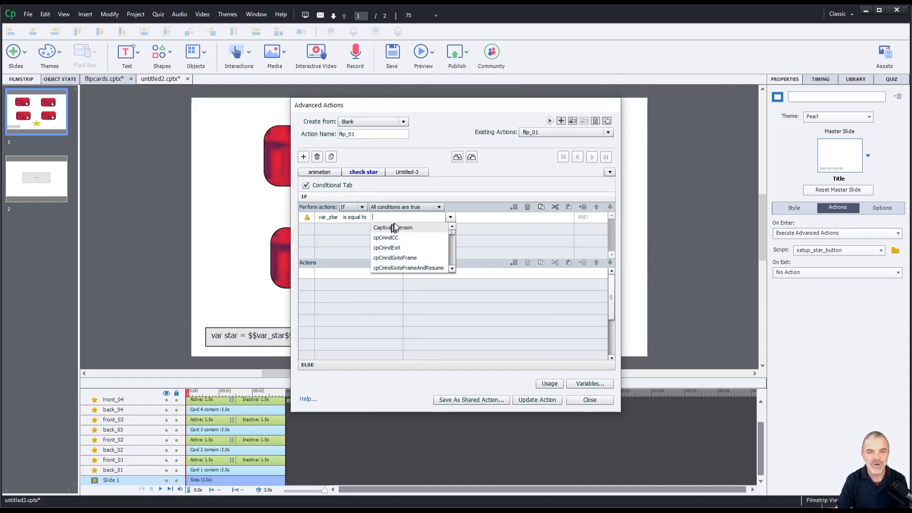
text(st)
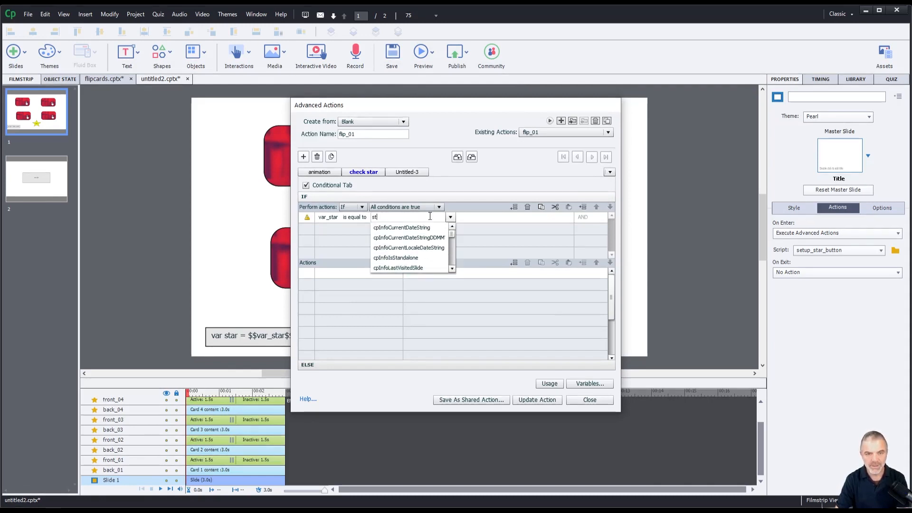
text(ar)
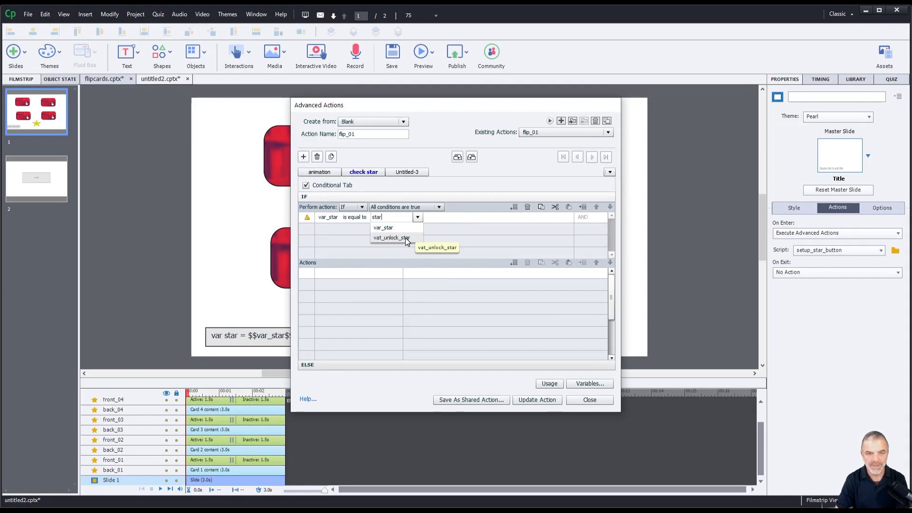
click(406, 237)
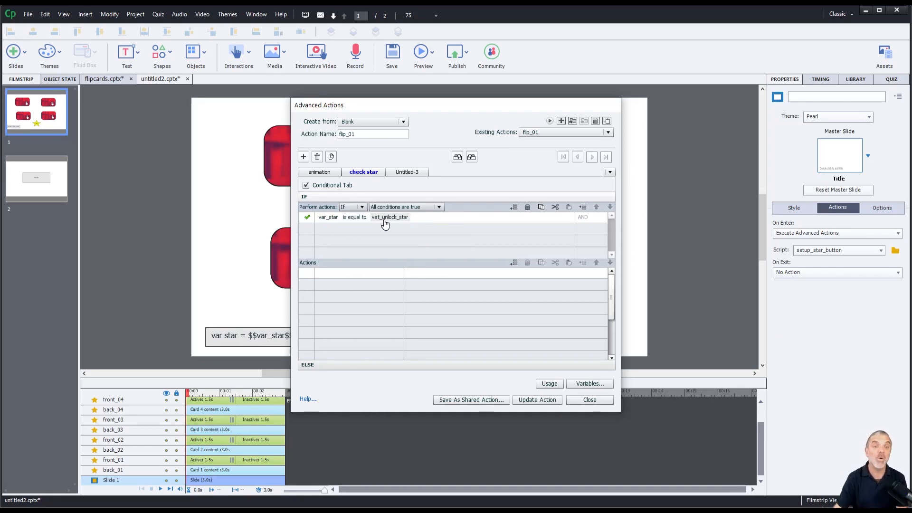
- Add a Change State of action to the check star IF block that sets star_button to Normal
click(335, 274)
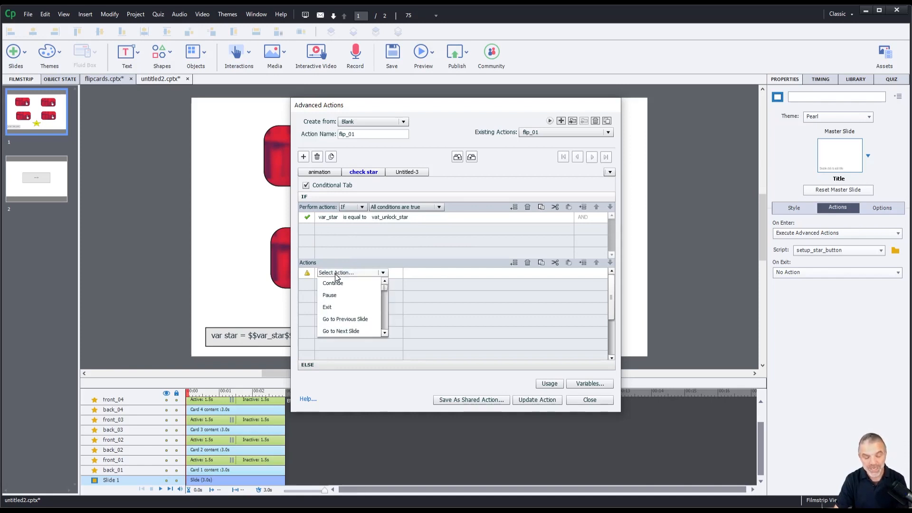
scroll(343, 285, down, 10)
click(344, 287)
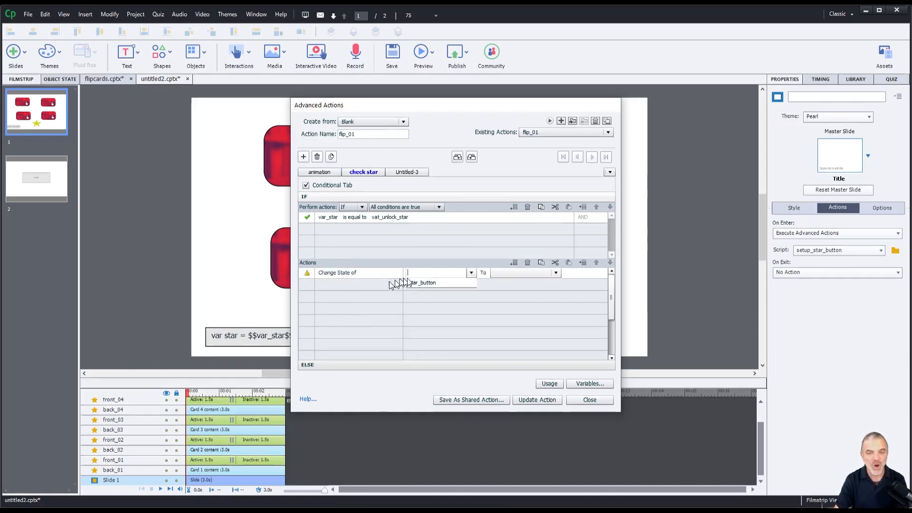
click(442, 273)
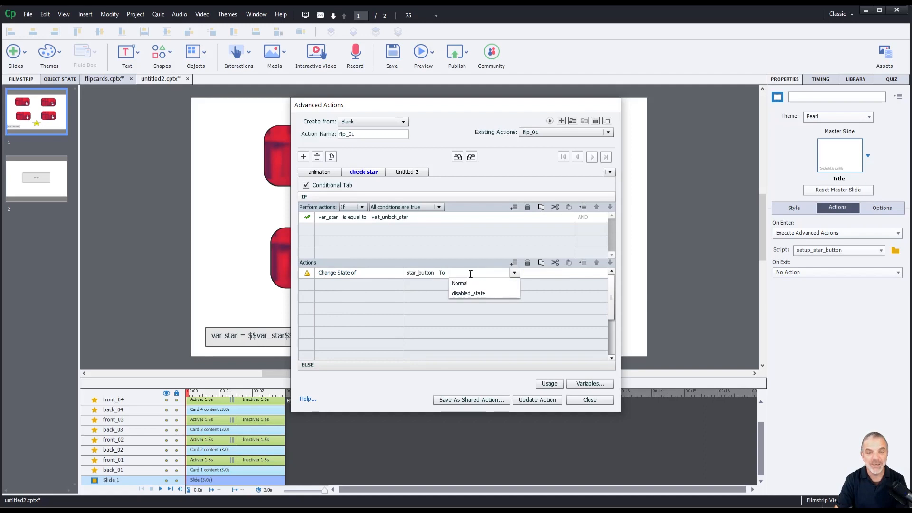
click(444, 291)
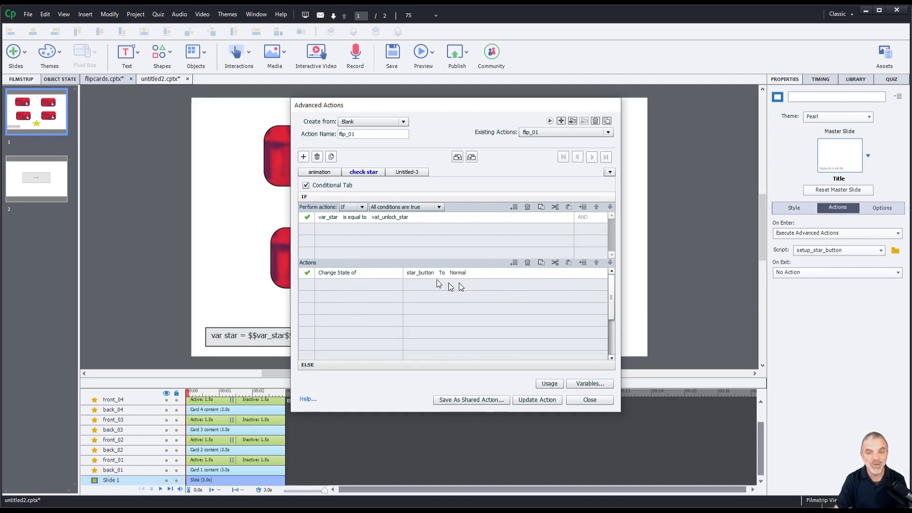
- Add an Enable star_button action to the check star block, update flip_01 and close the advanced actions dialog
click(334, 284)
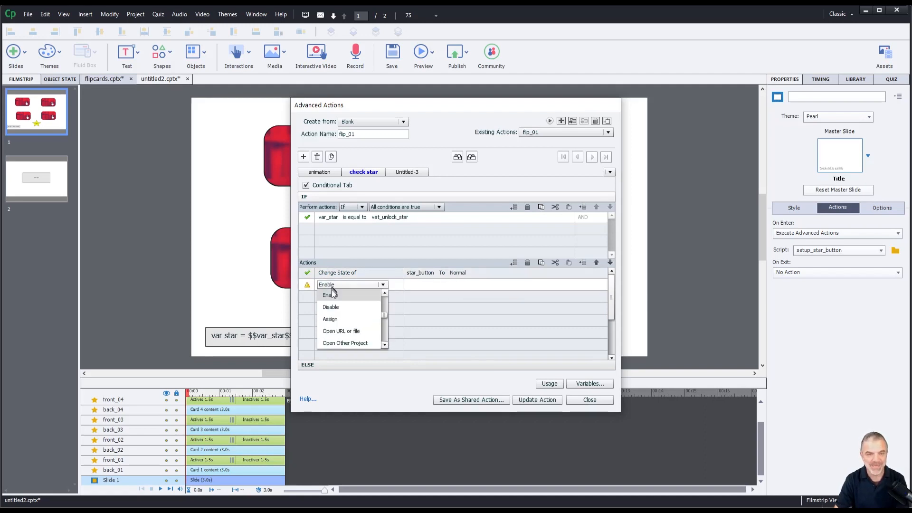
click(330, 294)
click(437, 284)
text(st)
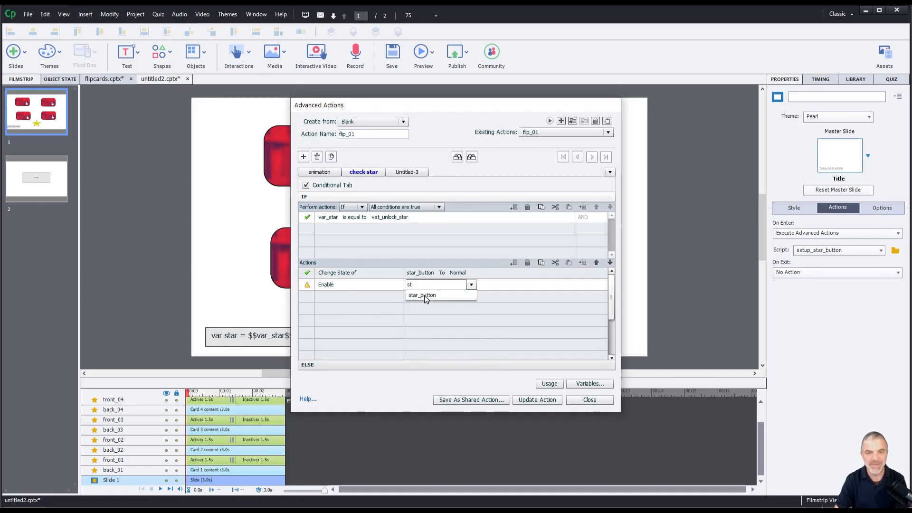
click(424, 292)
click(537, 400)
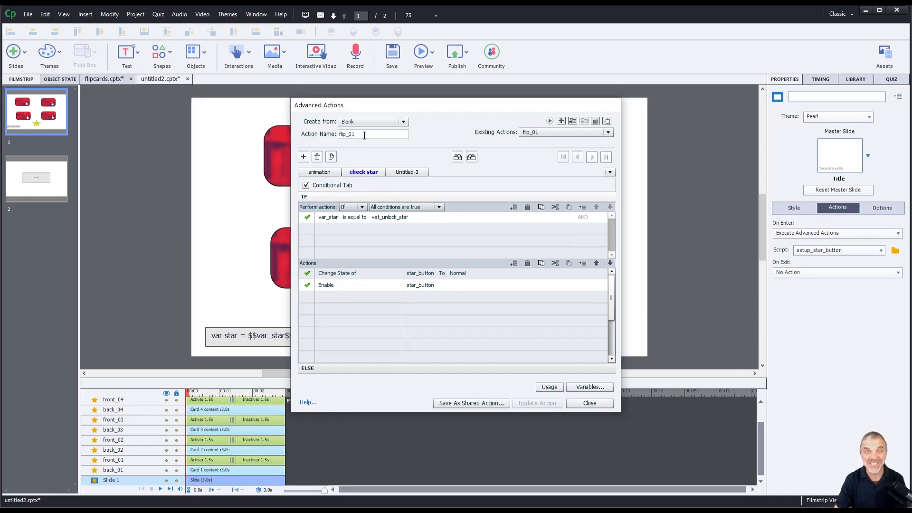
click(580, 404)
- Preview the project as HTML5 in the browser, flip card 1 last to test the star button's unlocking, and return to the project
click(421, 52)
click(437, 84)
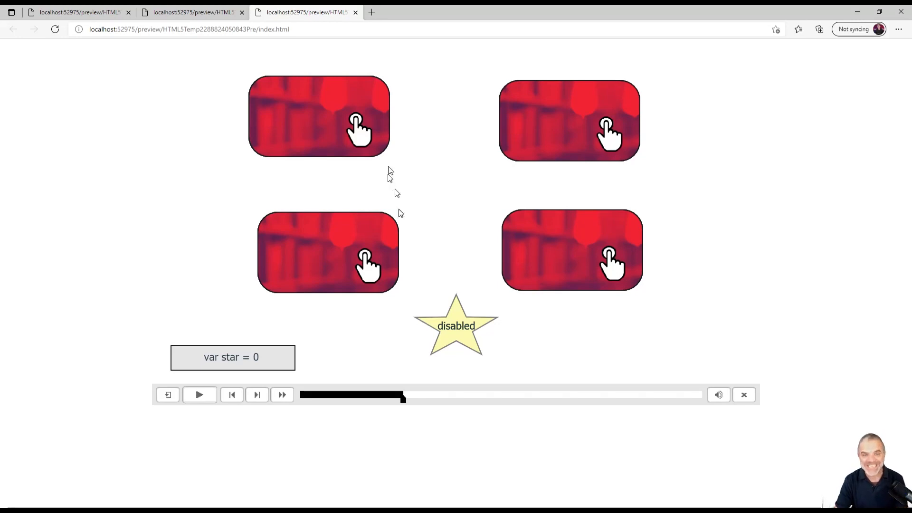
click(335, 256)
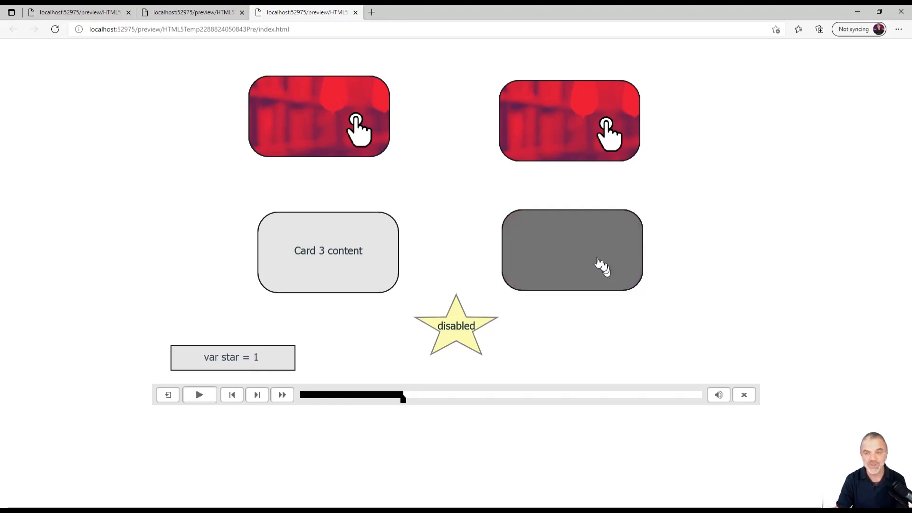
click(589, 108)
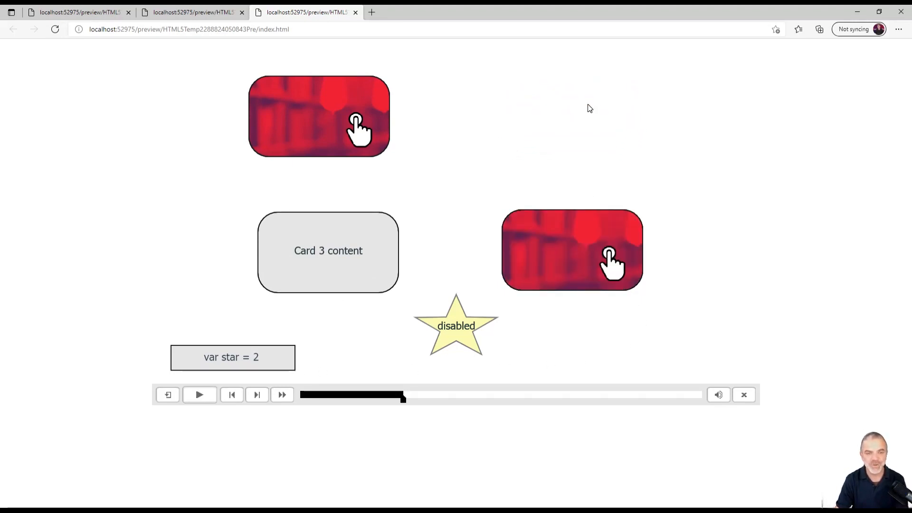
click(572, 256)
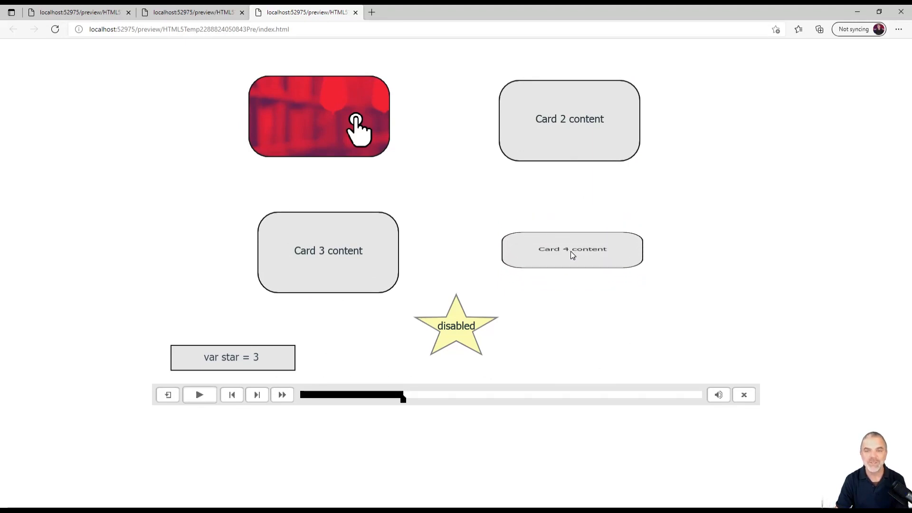
click(356, 124)
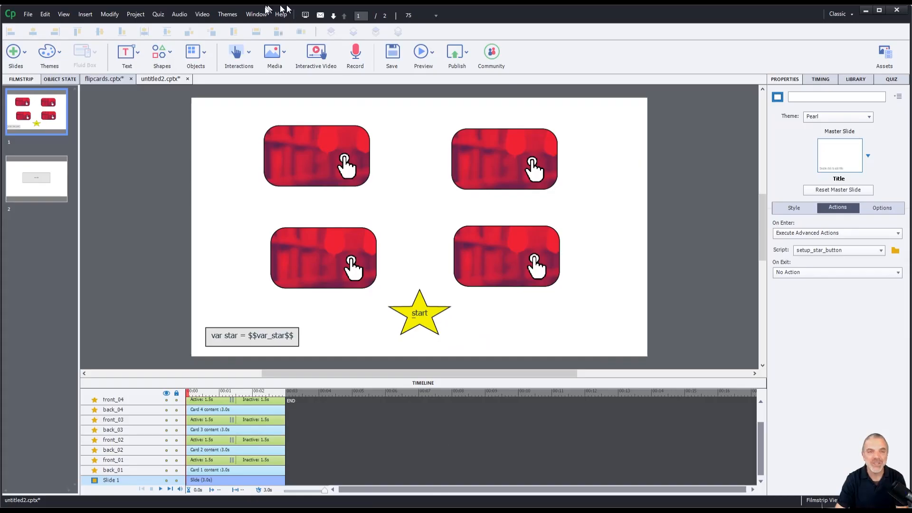
- Open the flip_01 advanced action and move its Increment var_star action to the start of the animation block
click(135, 14)
click(138, 25)
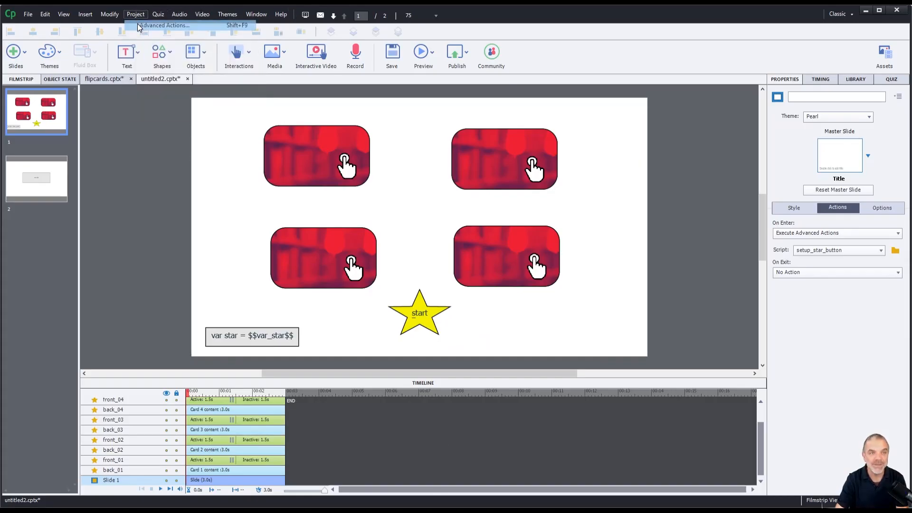
click(541, 132)
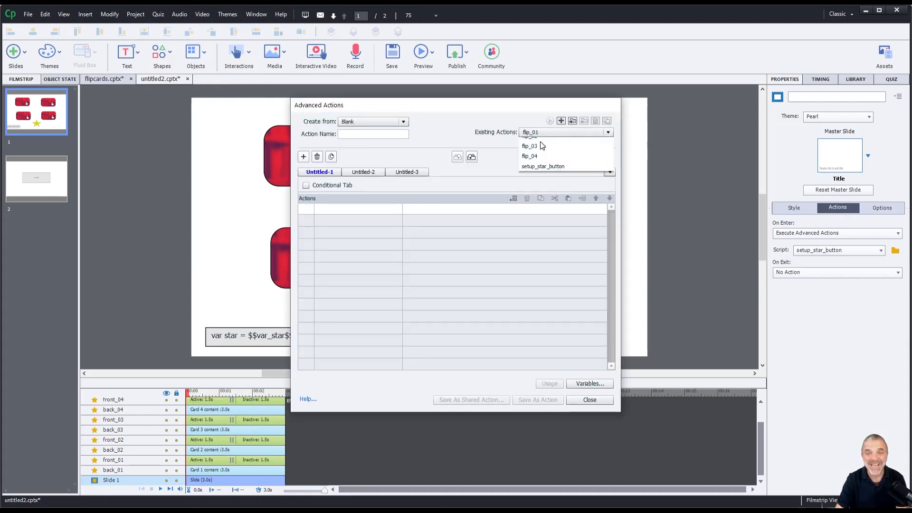
click(541, 144)
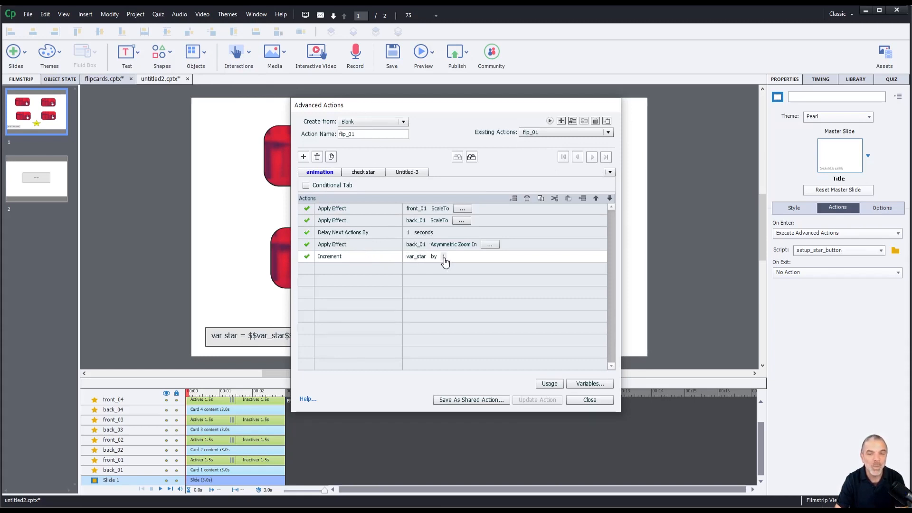
click(363, 172)
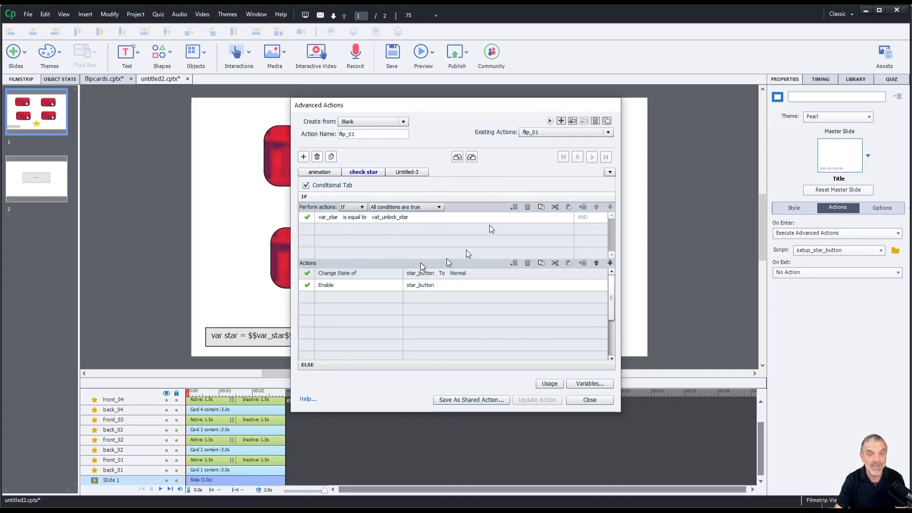
click(320, 173)
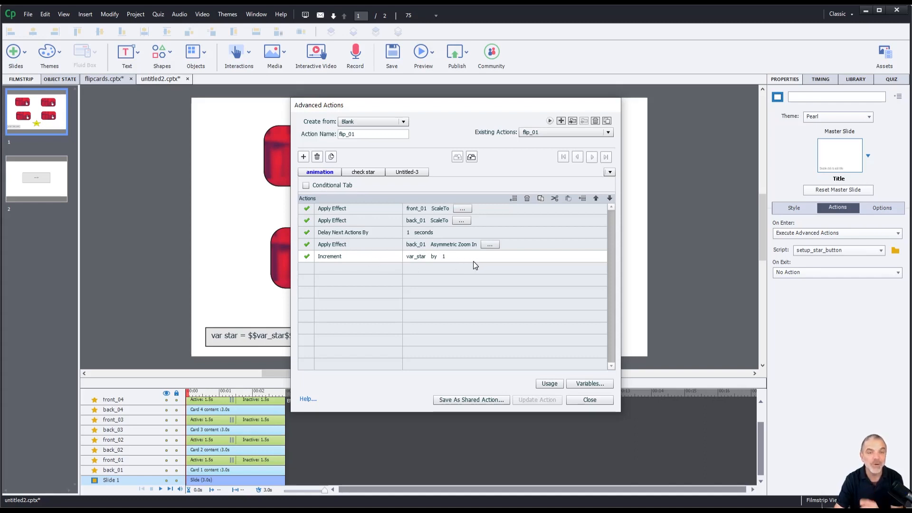
click(596, 199)
click(596, 199)
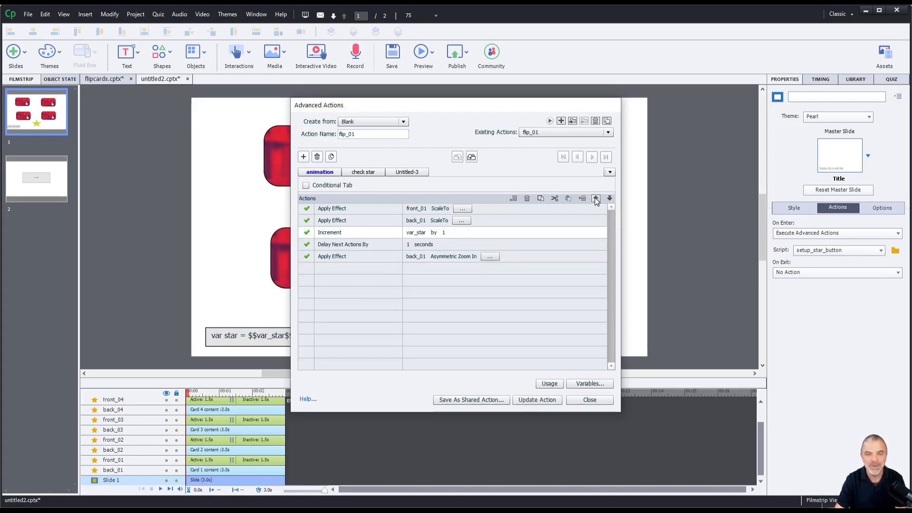
click(596, 199)
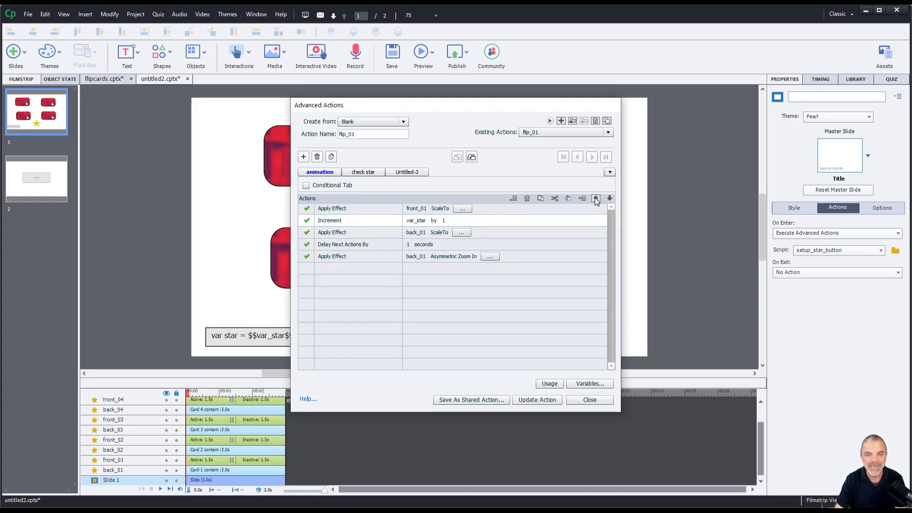
click(596, 199)
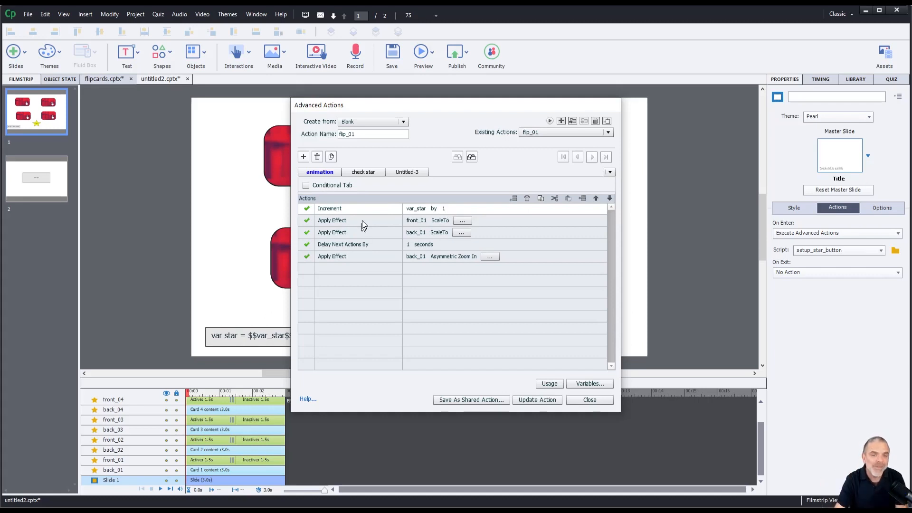
- Review the check star and animation blocks, update flip_01 and close the Advanced Actions dialog
click(360, 173)
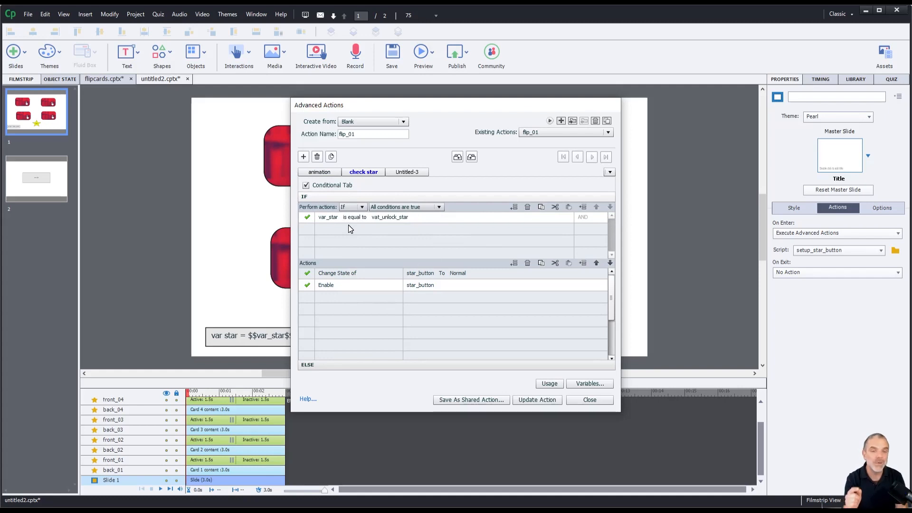
click(320, 173)
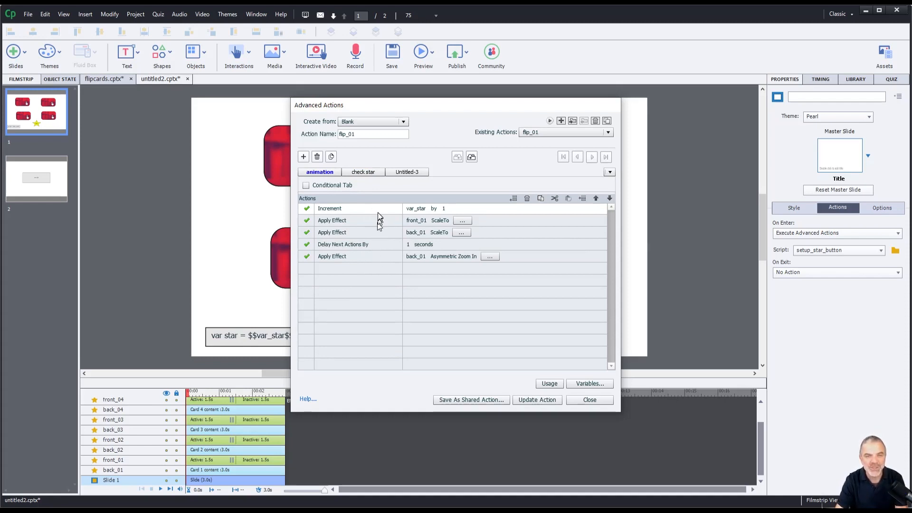
click(538, 400)
click(475, 275)
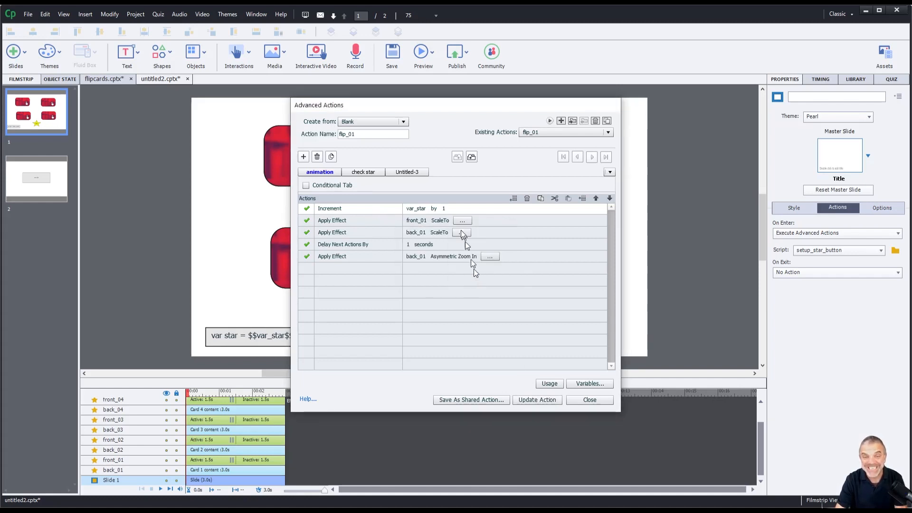
click(589, 400)
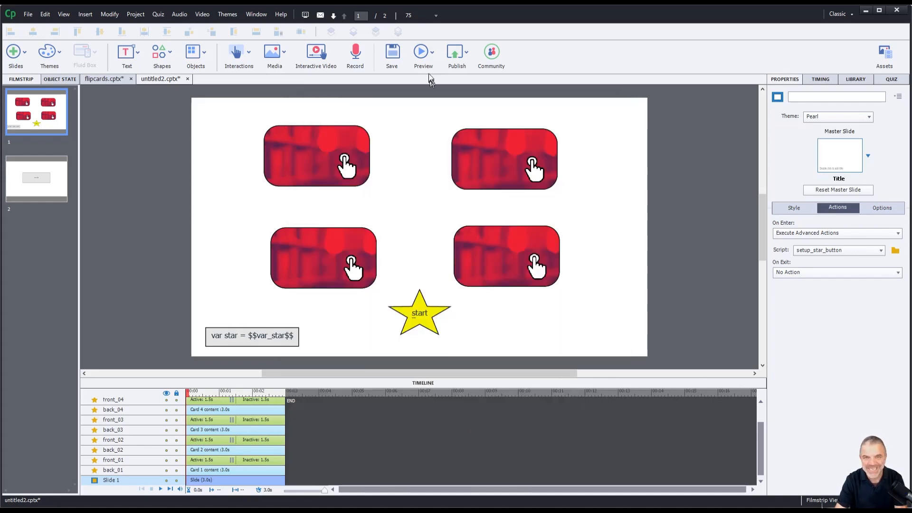
- Preview the project in the browser, flip all four cards with card 1 last, and test the star start button
click(422, 55)
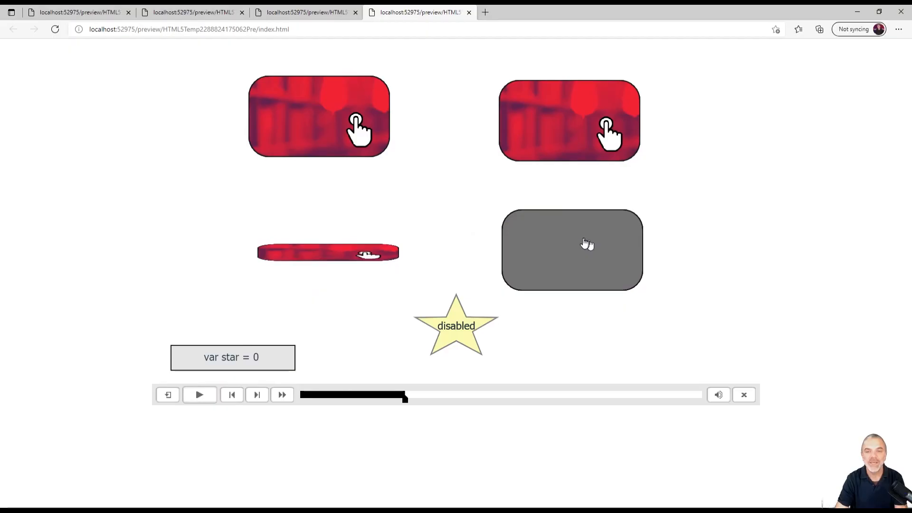
click(556, 257)
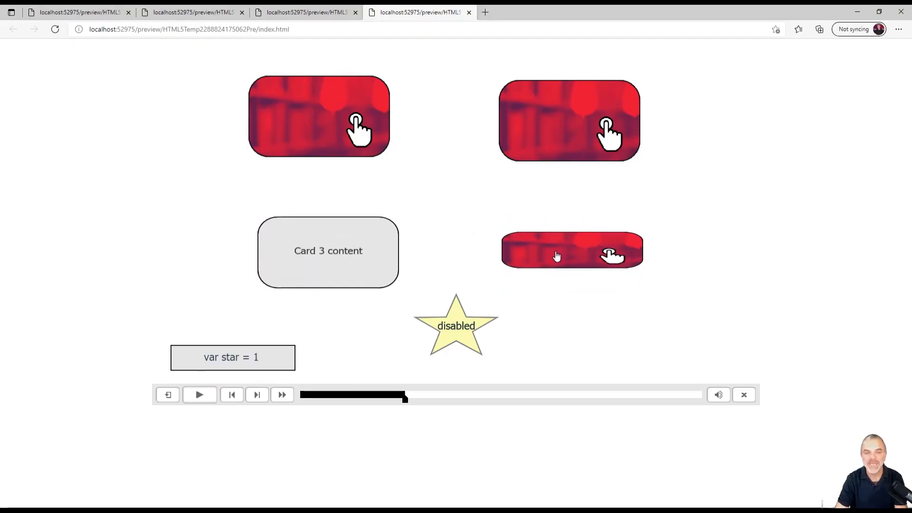
click(577, 123)
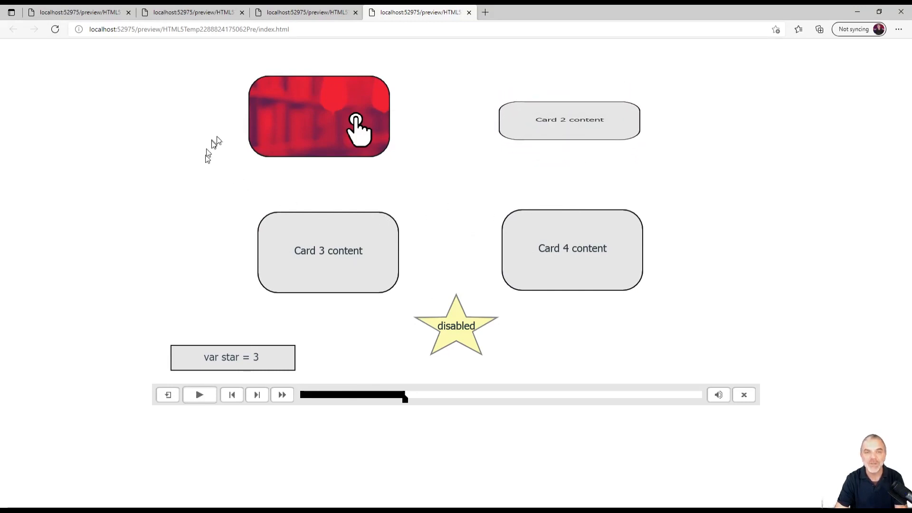
click(315, 116)
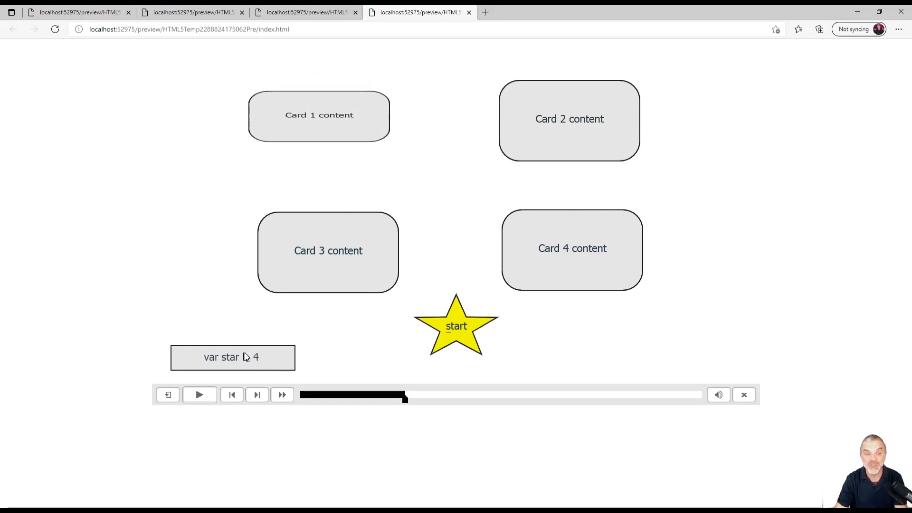
click(458, 325)
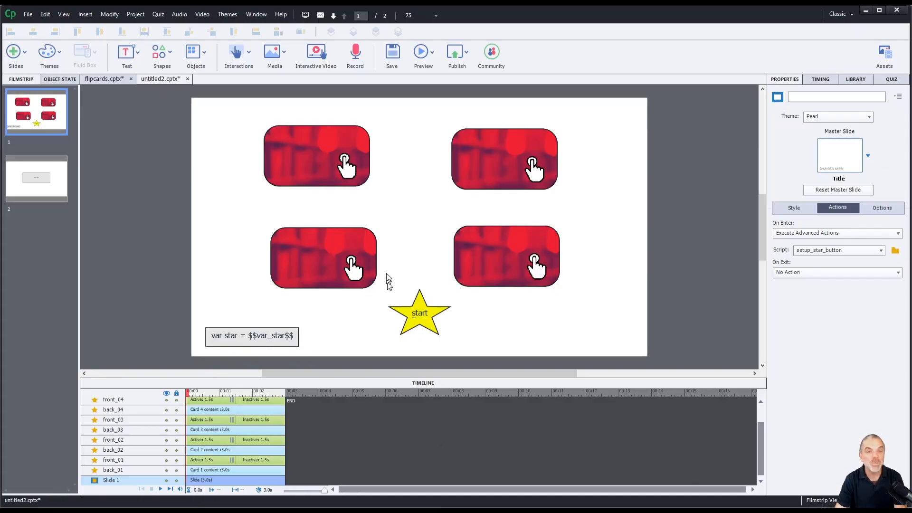
- Open the flip_02 advanced action and move its Increment var_star action to the start of the first block
click(135, 14)
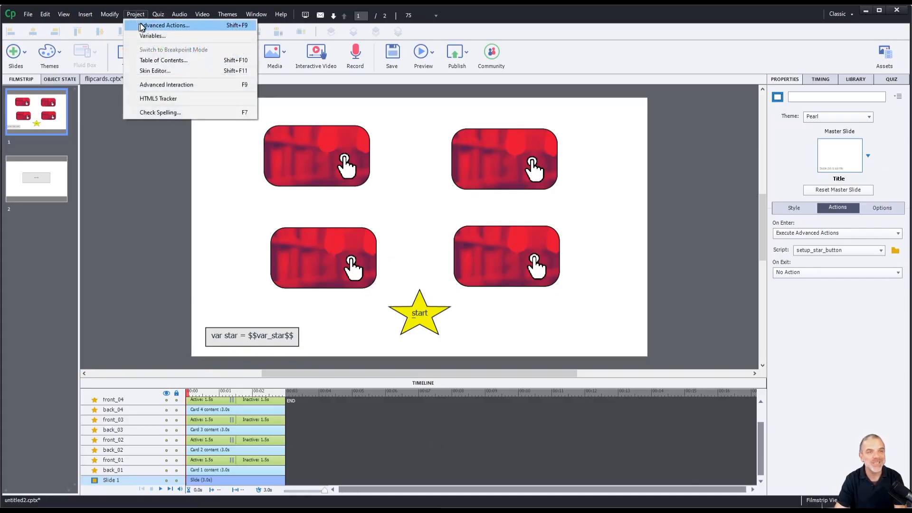
click(141, 26)
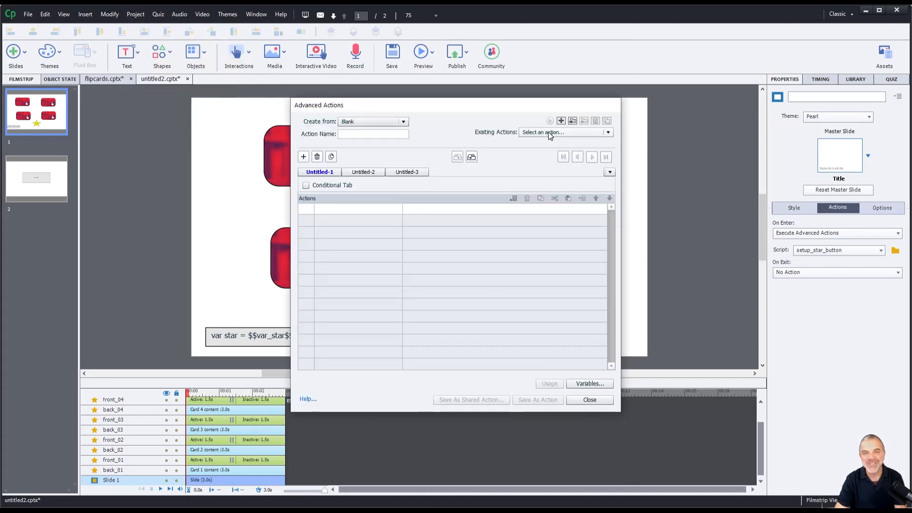
click(548, 132)
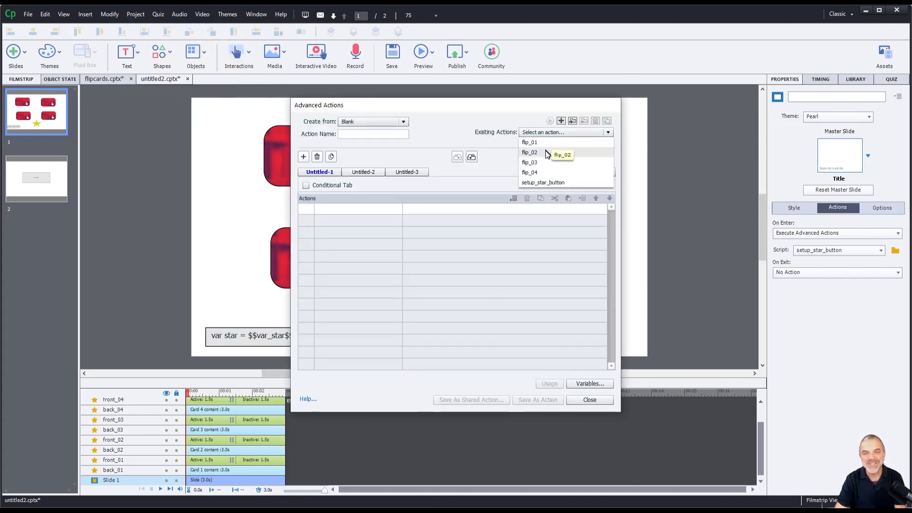
click(546, 152)
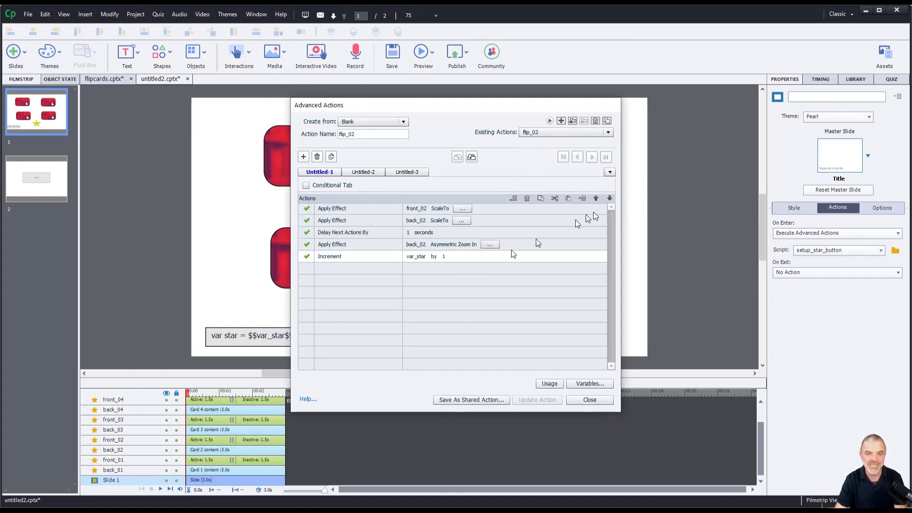
click(595, 199)
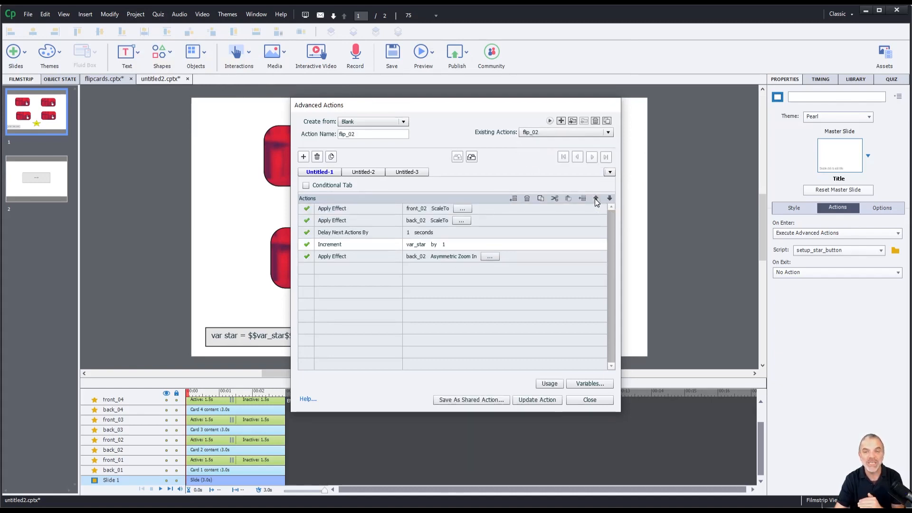
click(596, 199)
click(596, 199)
click(595, 198)
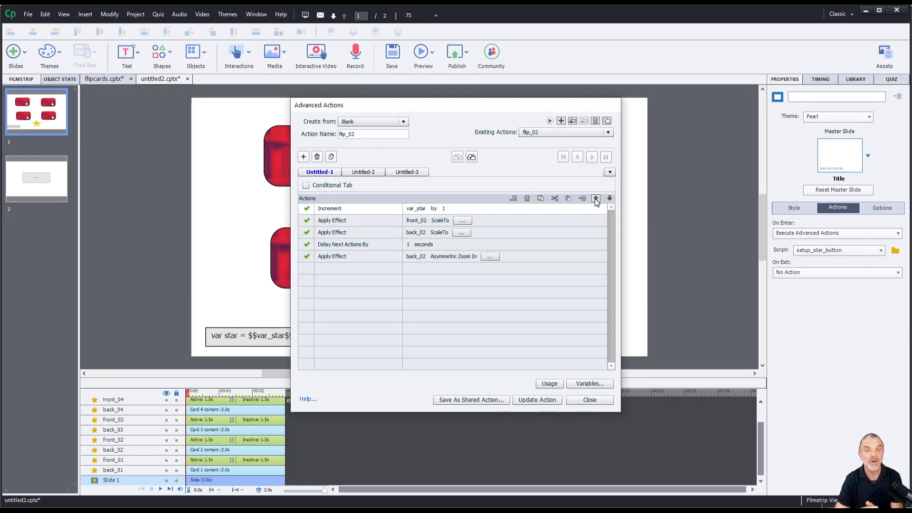
- Make the second block of flip_02 conditional, with the IF condition var_star is equal to the variable vat_unlock_star
click(374, 173)
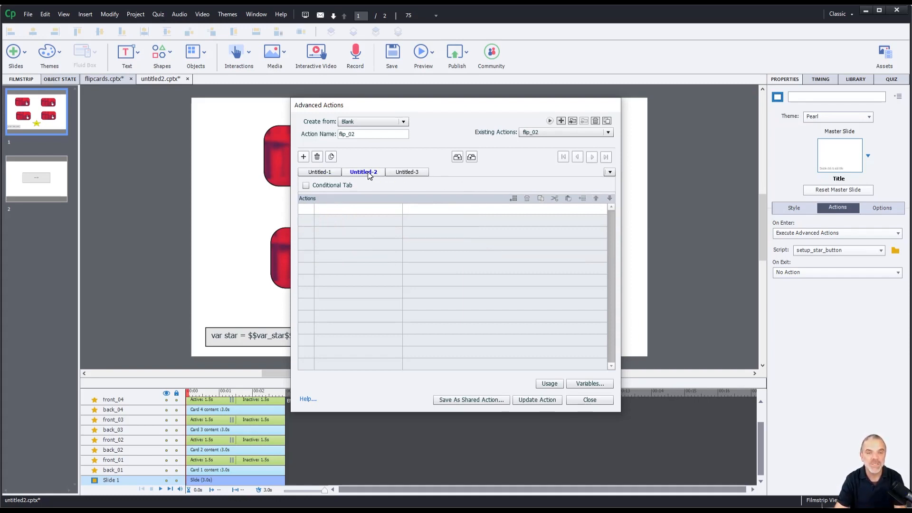
click(306, 185)
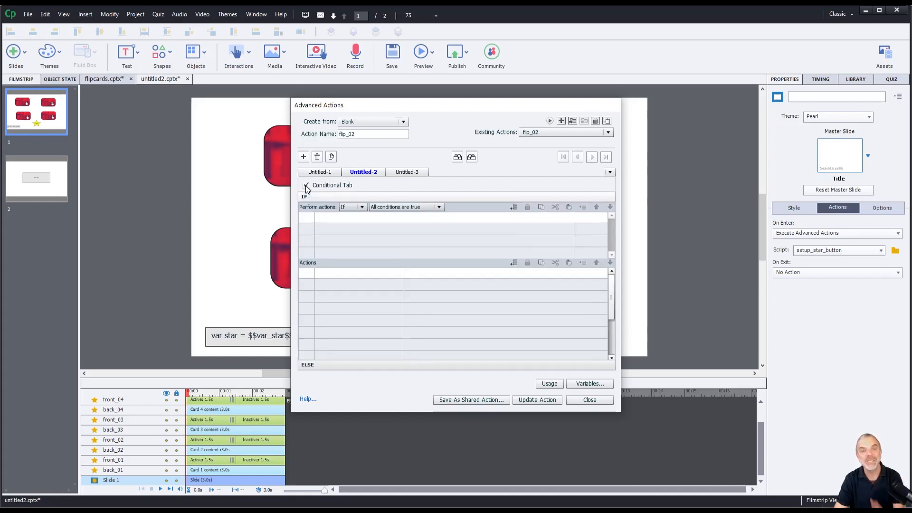
click(338, 217)
click(340, 223)
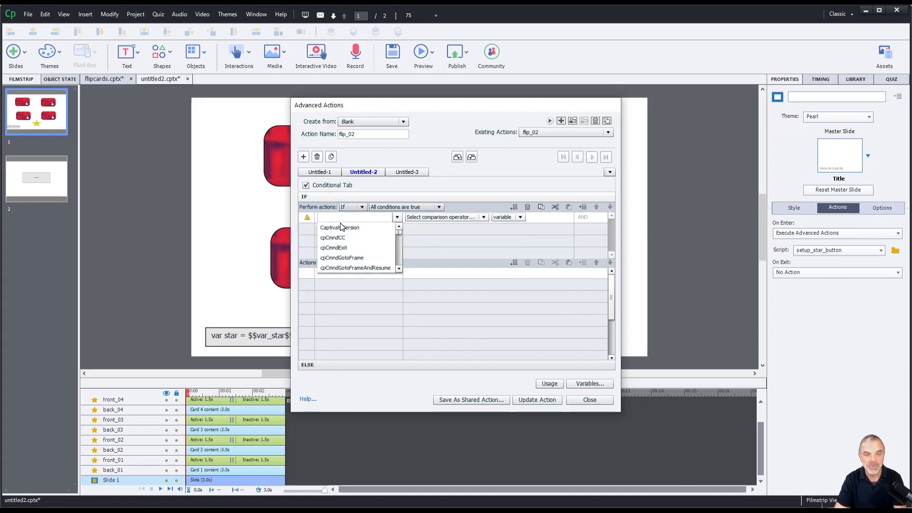
text(var)
click(345, 226)
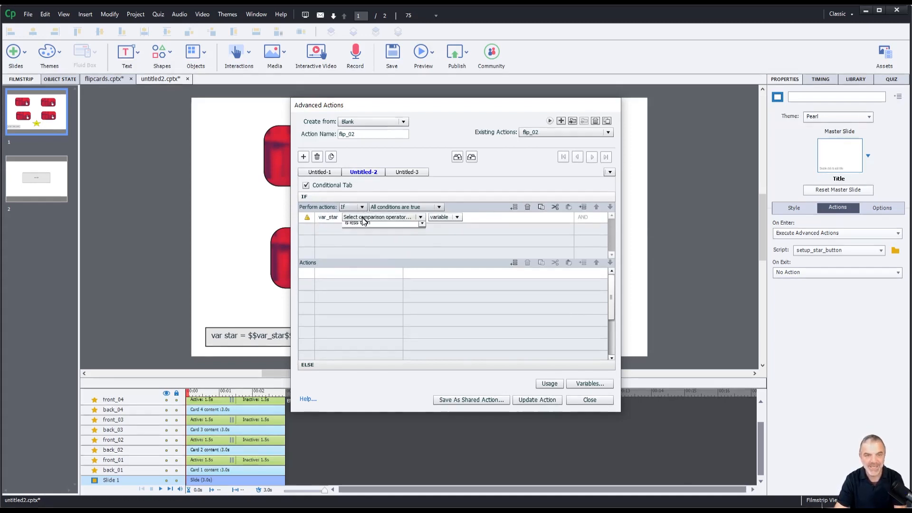
click(370, 217)
click(361, 226)
click(398, 217)
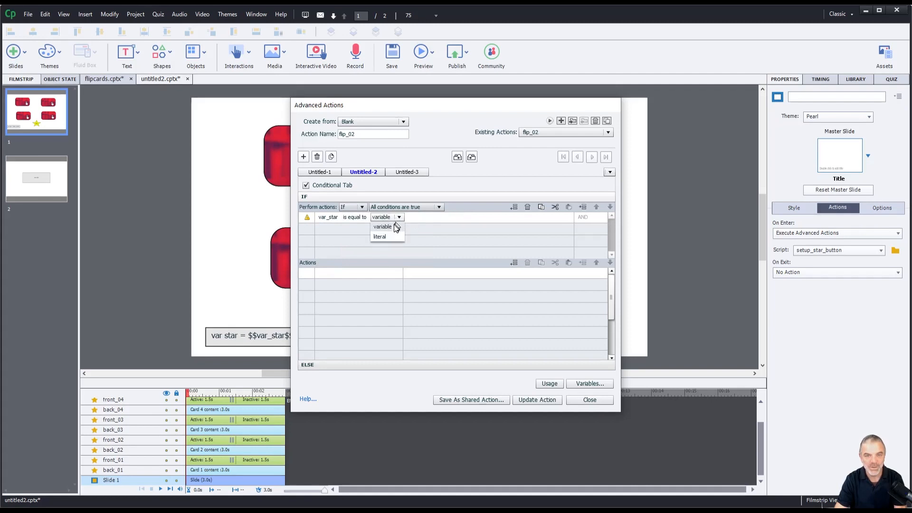
click(394, 227)
text(vat)
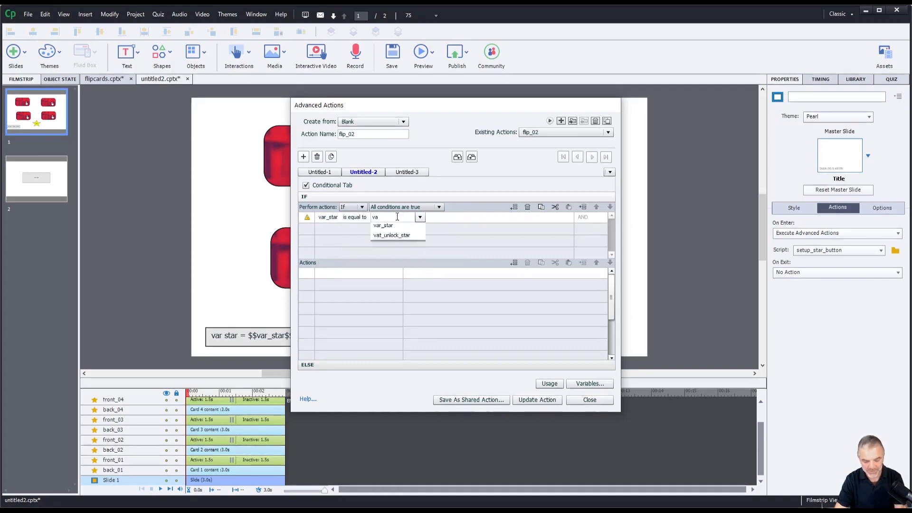
click(394, 238)
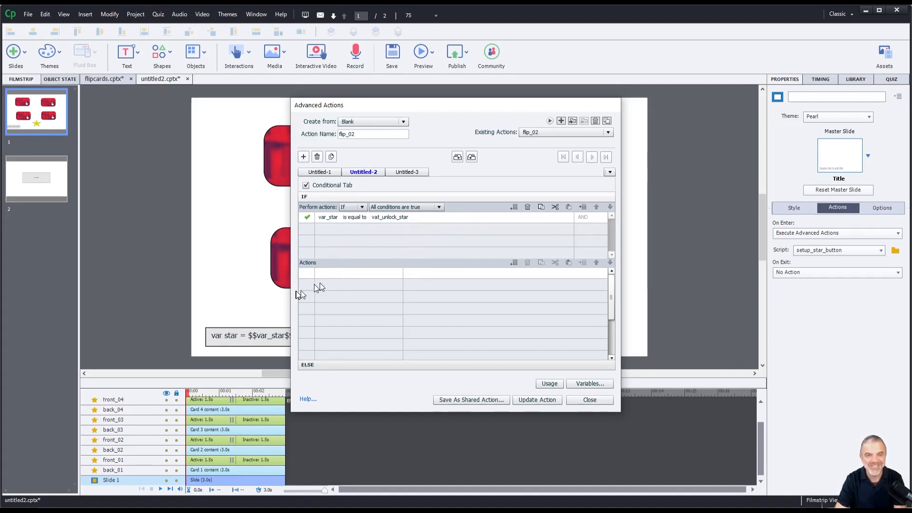
- Add an Enable star_button action to the IF block of flip_02
click(333, 273)
scroll(342, 290, down, 5)
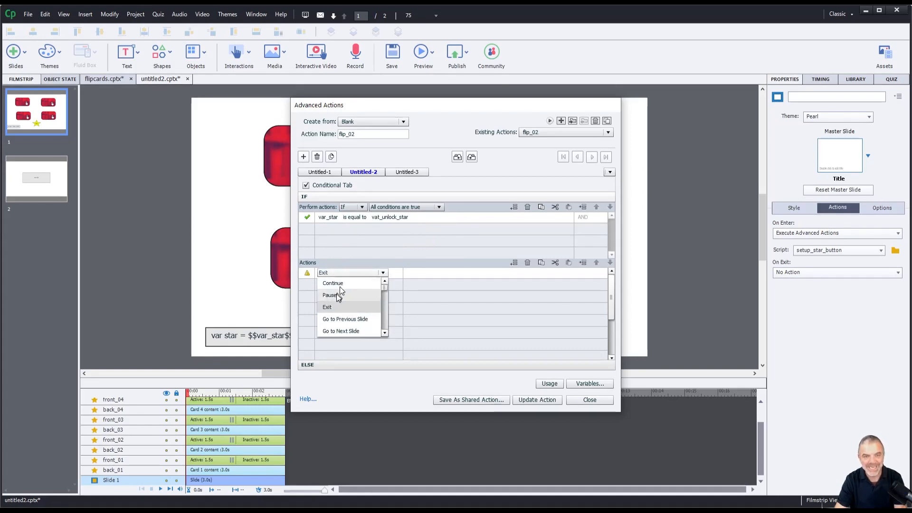
click(338, 294)
text(star)
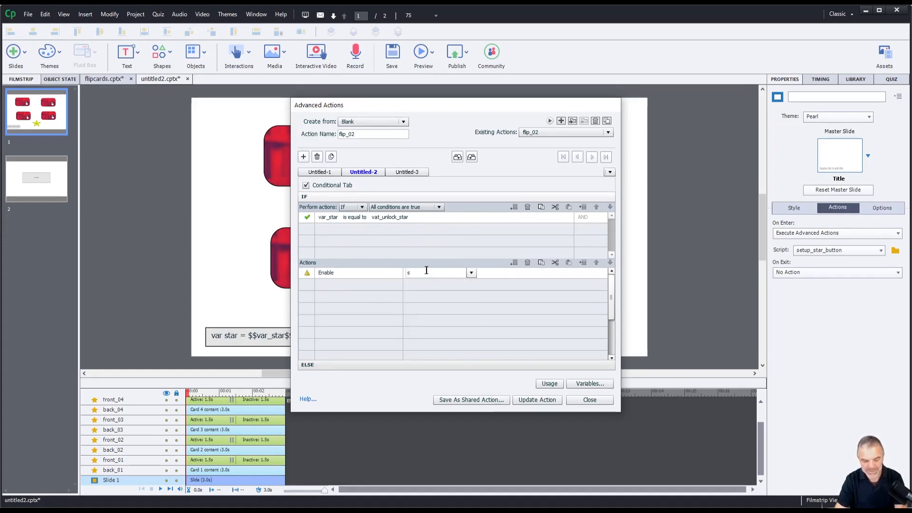
click(426, 283)
- Add a Change State of action to the IF block of flip_02 that sets star_button to Normal
click(365, 286)
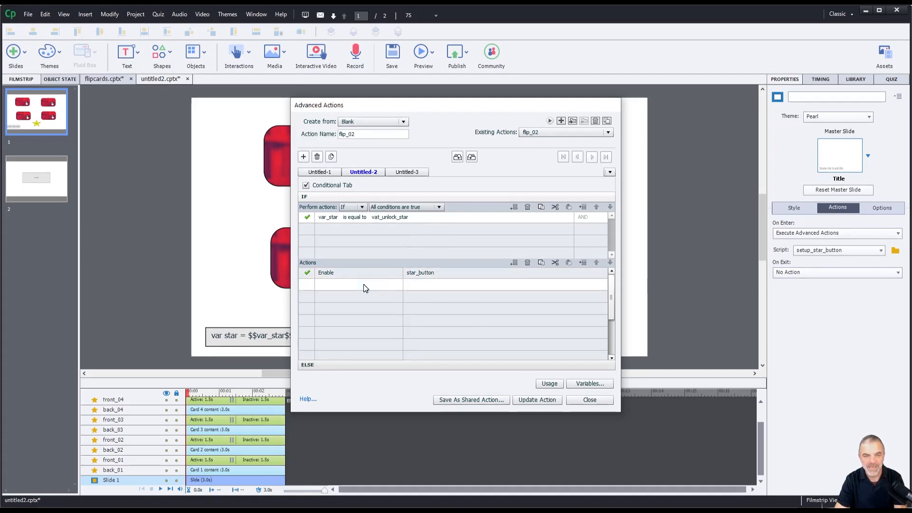
click(366, 286)
key(h)
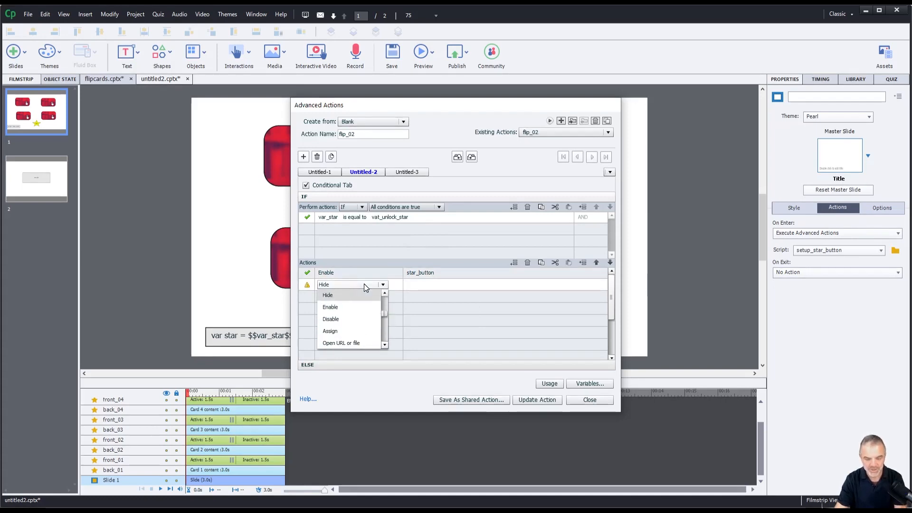
key(c)
click(357, 294)
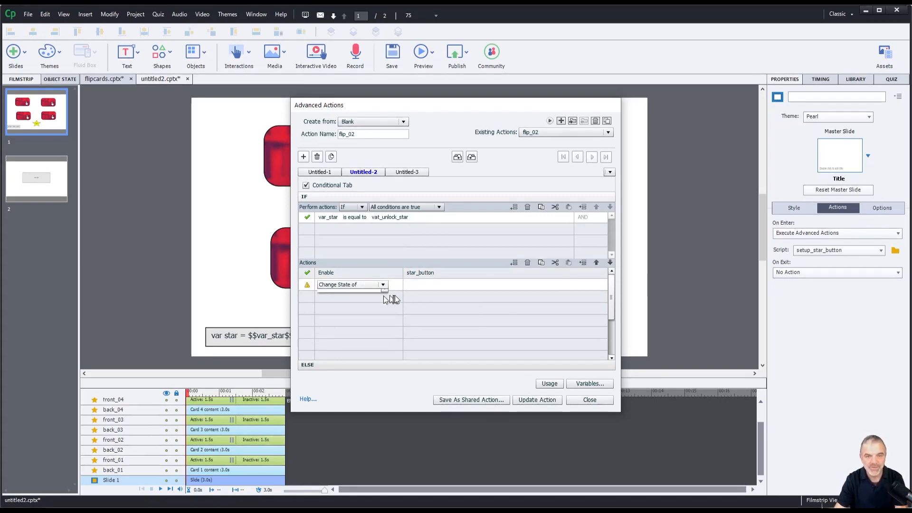
click(430, 295)
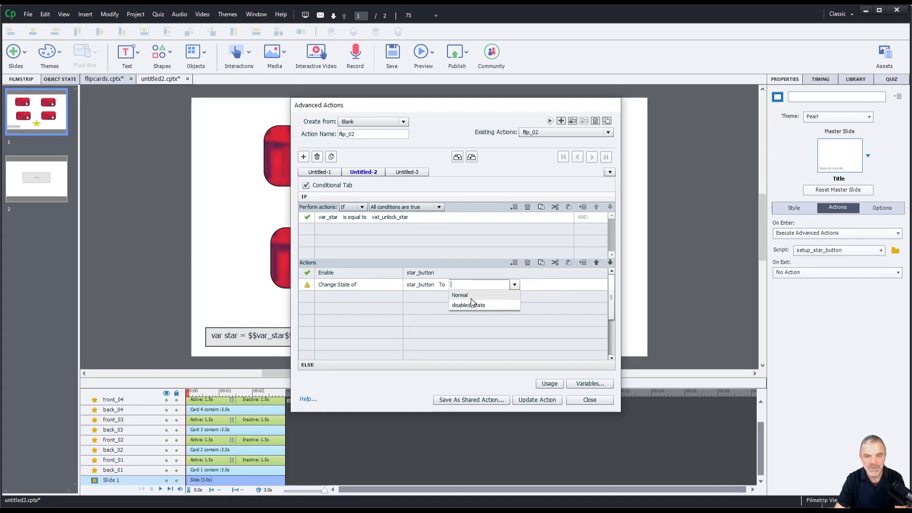
click(470, 297)
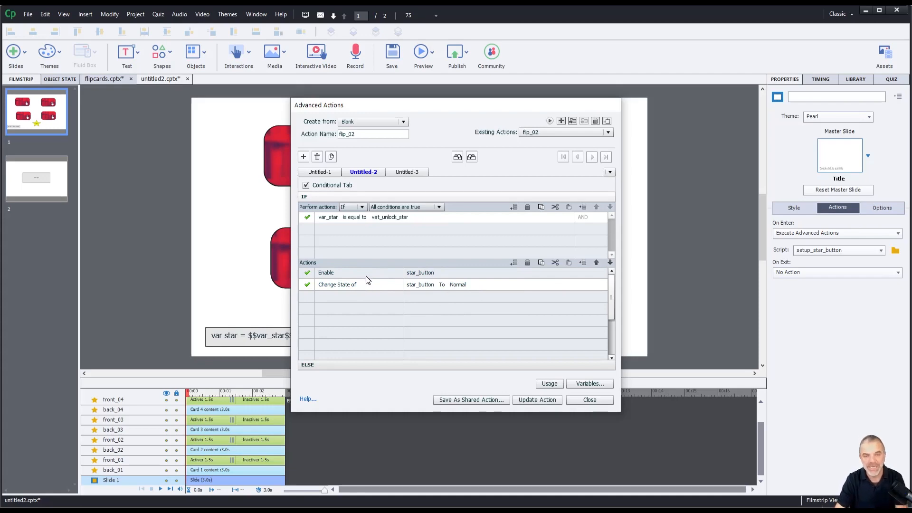
- Update the flip_02 action and close the advanced actions editor
click(533, 402)
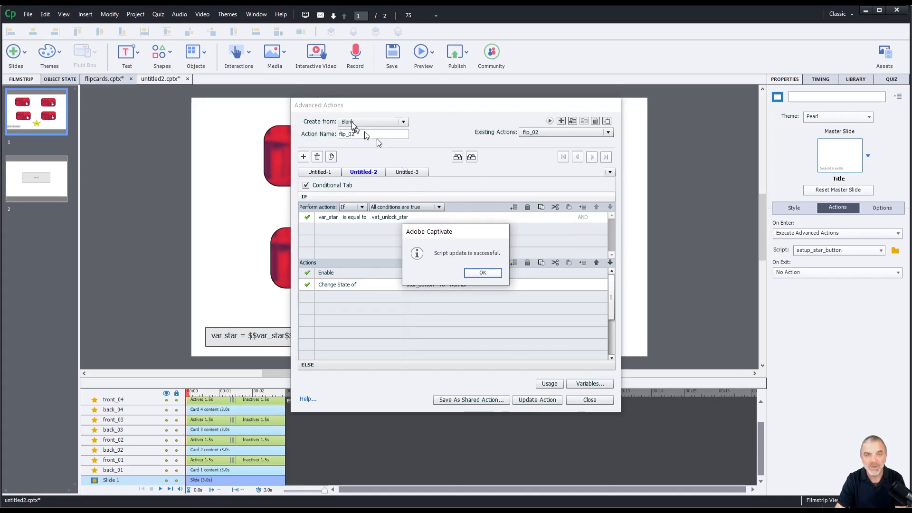
click(476, 274)
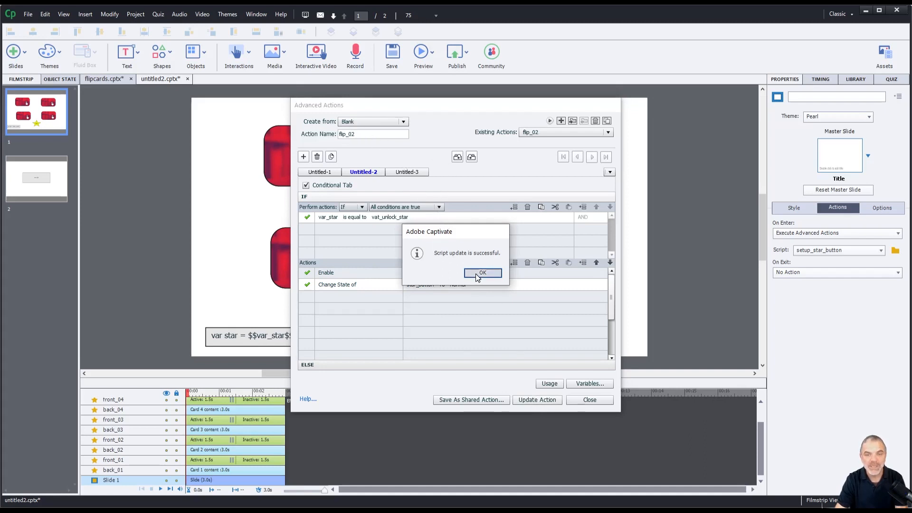
click(580, 405)
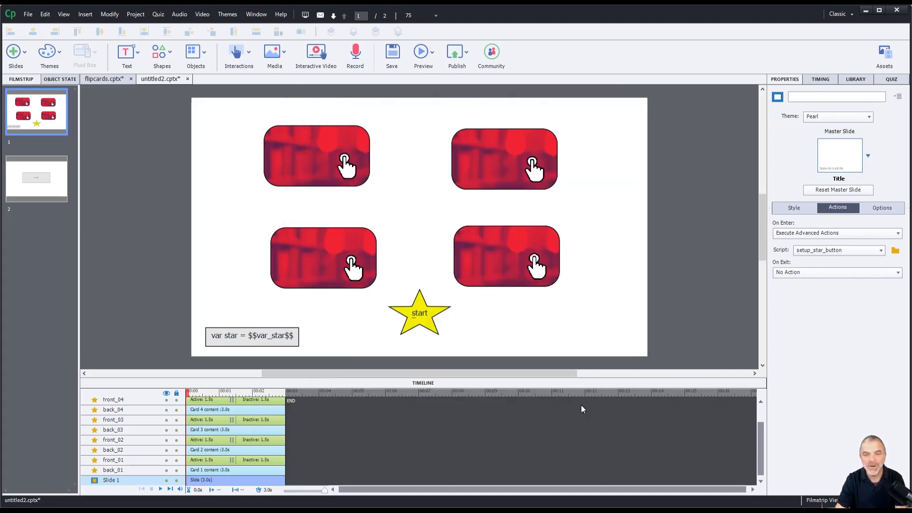
- Preview the project in the browser, flip the cards in the order 3, 4, 1, 2 to test the star, and return to Captivate
click(422, 53)
click(434, 83)
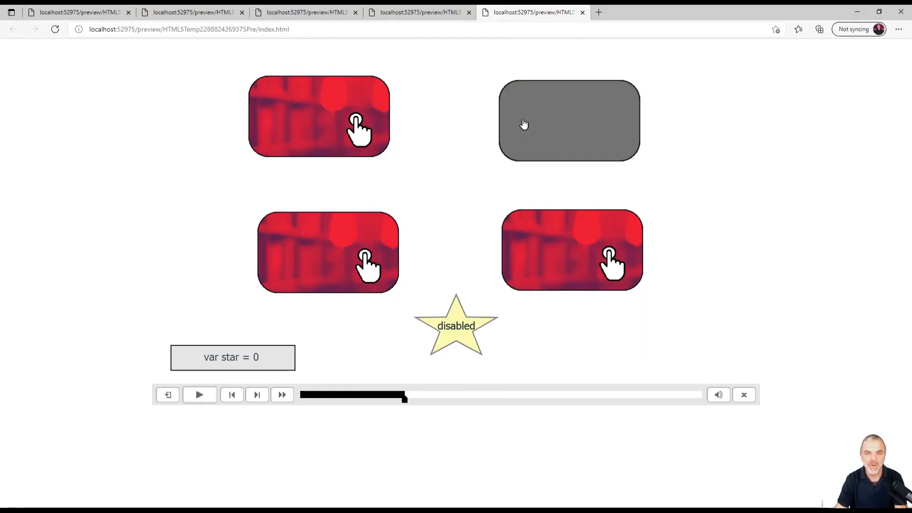
click(333, 257)
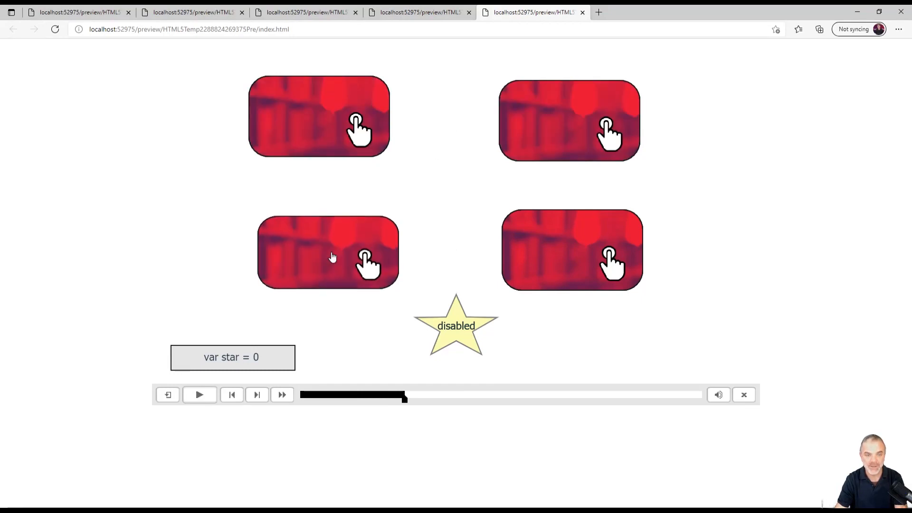
click(578, 257)
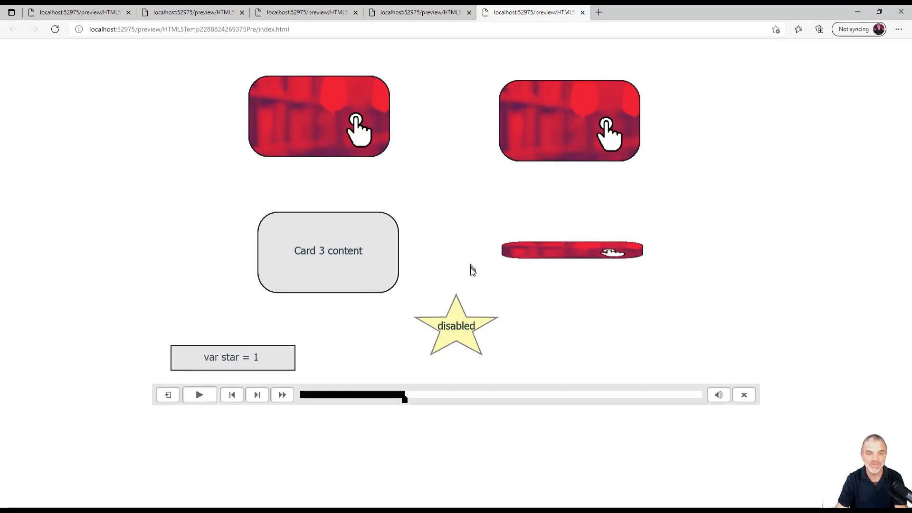
click(318, 125)
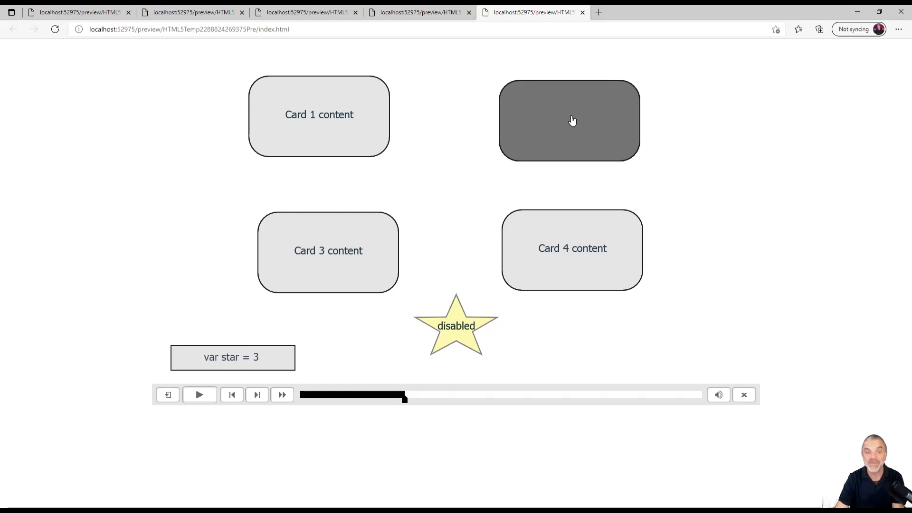
click(572, 120)
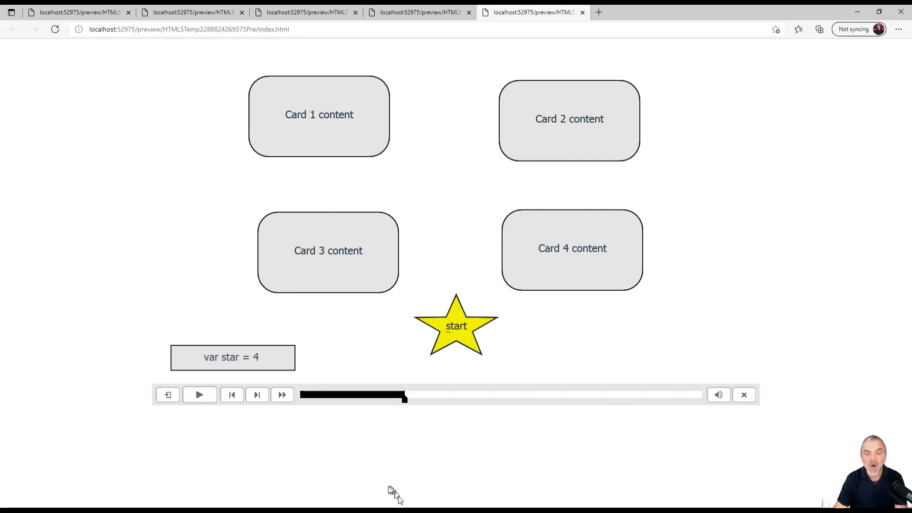
click(333, 507)
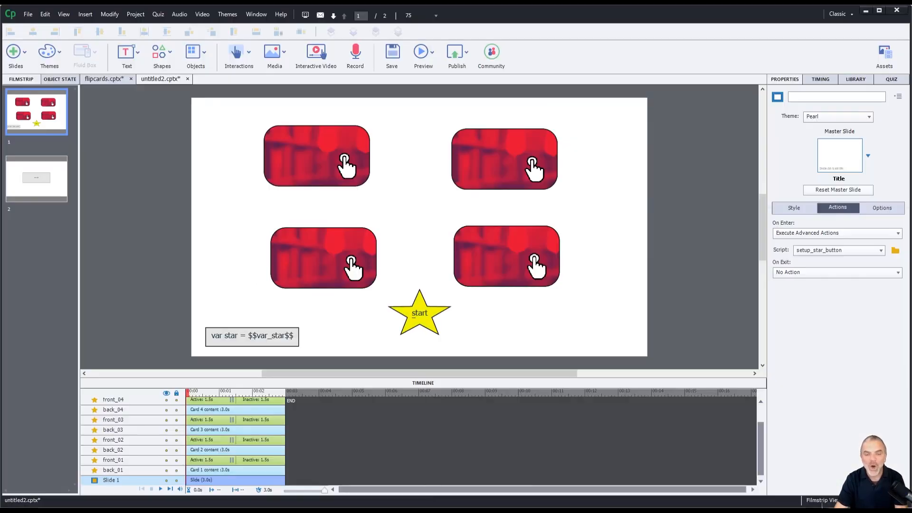
- Check the value of the user variable vat_unlock_star and close the variables list
click(158, 14)
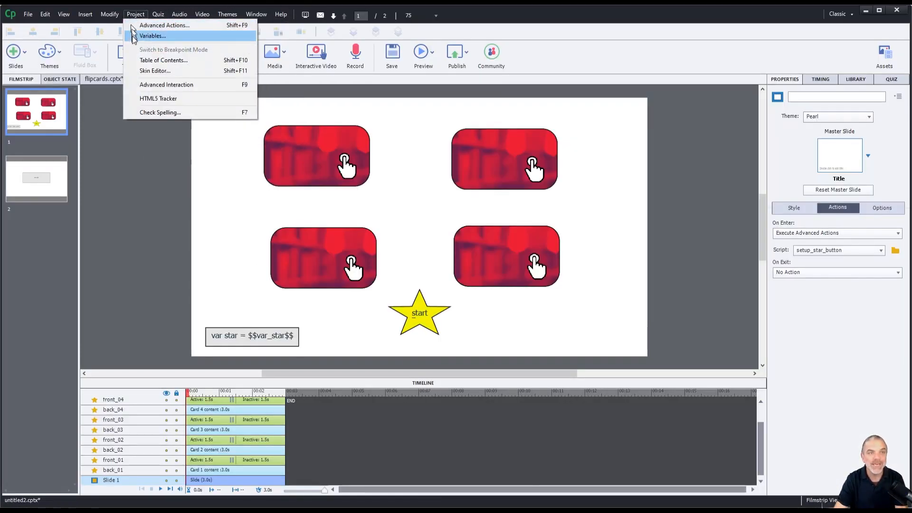
click(138, 36)
click(402, 238)
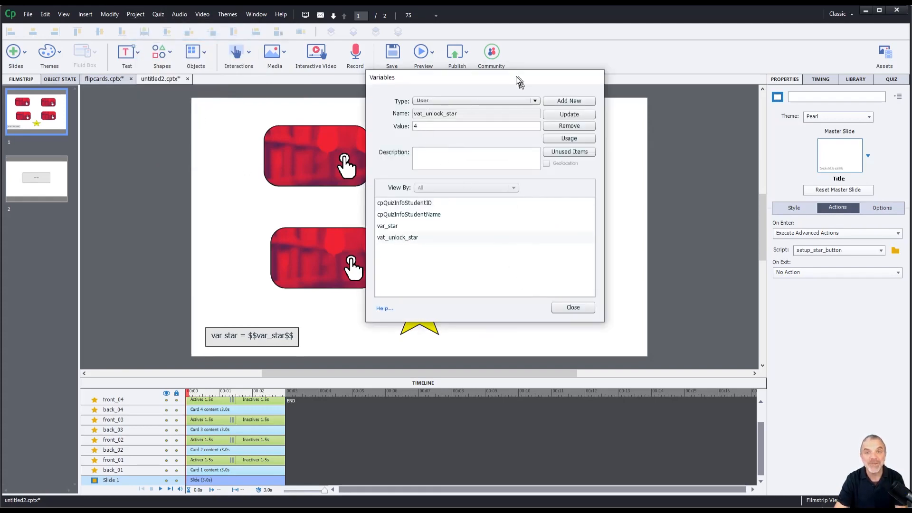
drag(519, 77, 761, 120)
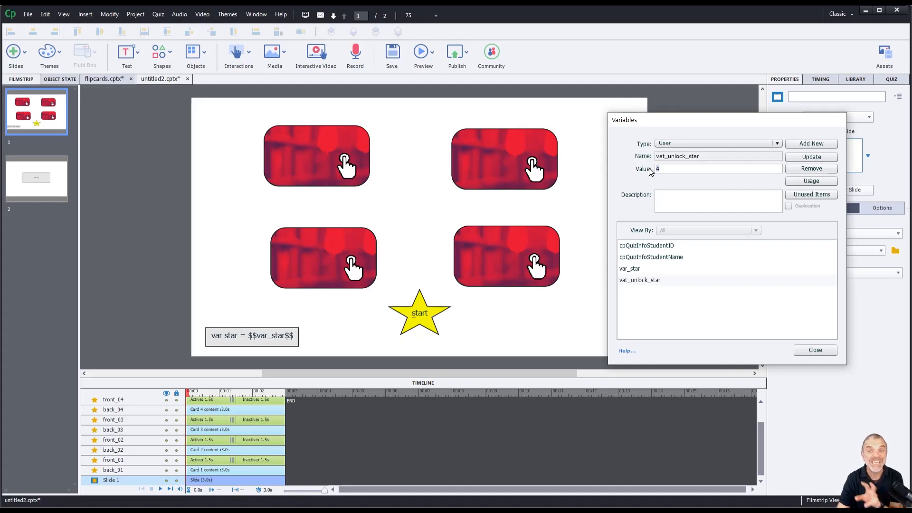
click(808, 354)
- In the flipcards.cptx project, review the animate_card block of card_flip_01_12 and the ScaleTo parameters for card_front_01_12
click(104, 79)
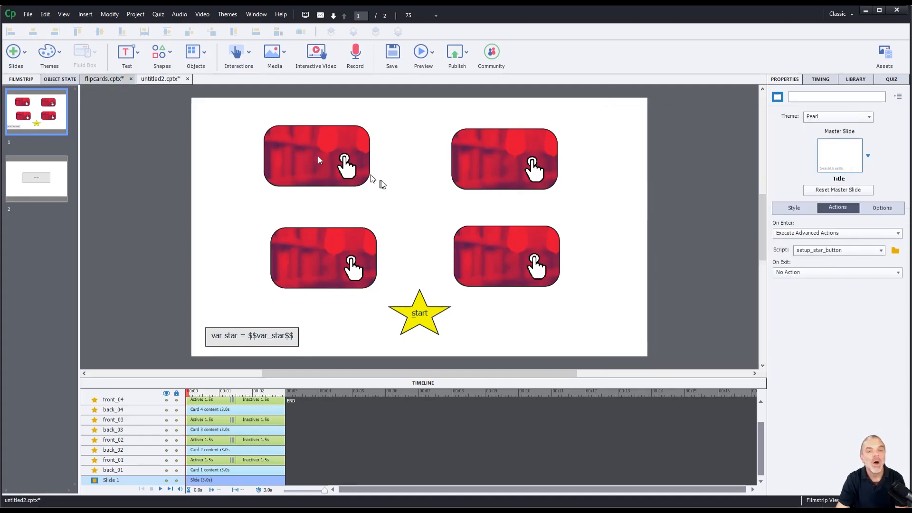
click(671, 223)
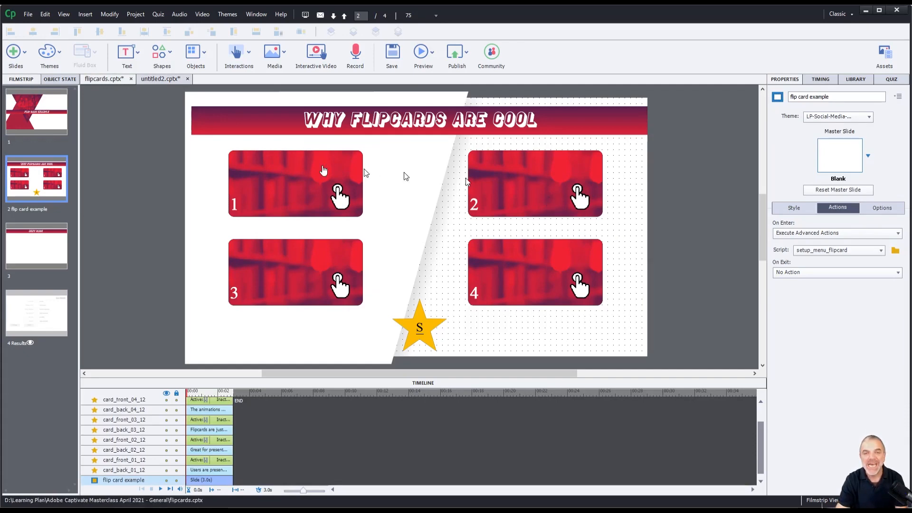
click(275, 179)
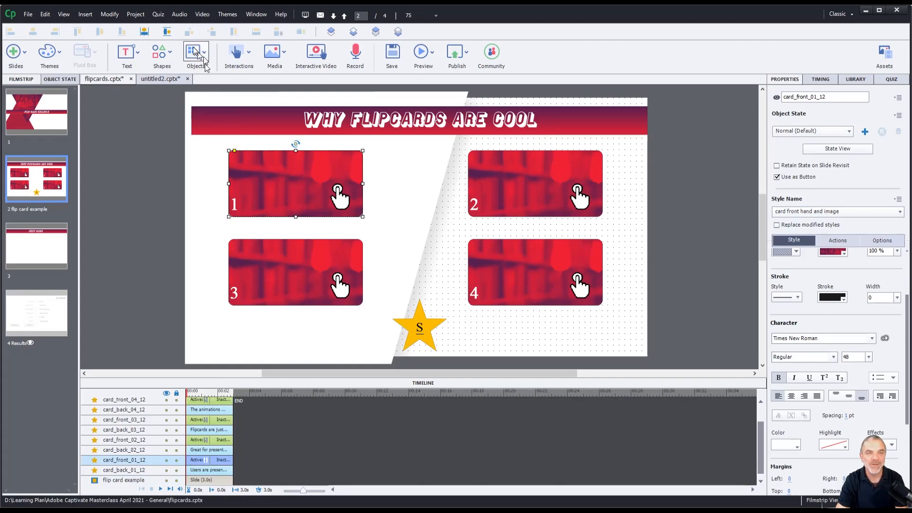
click(135, 15)
click(143, 26)
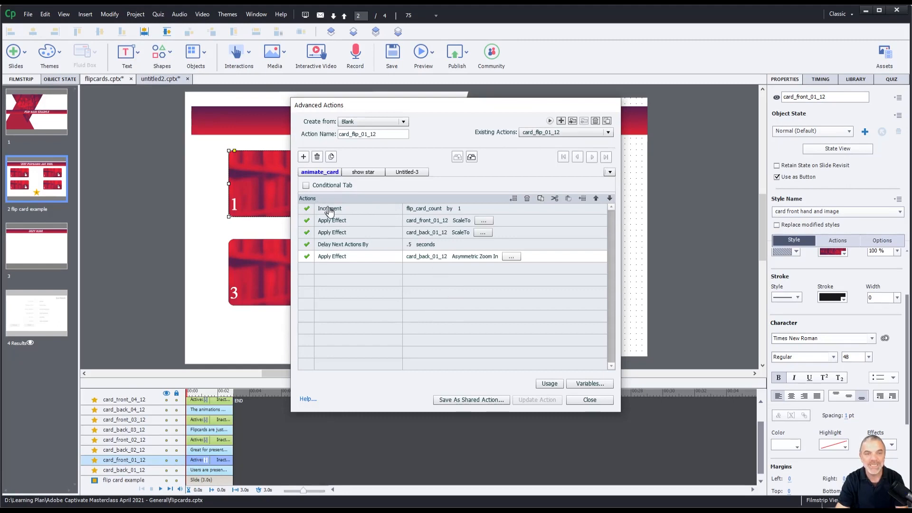
click(483, 221)
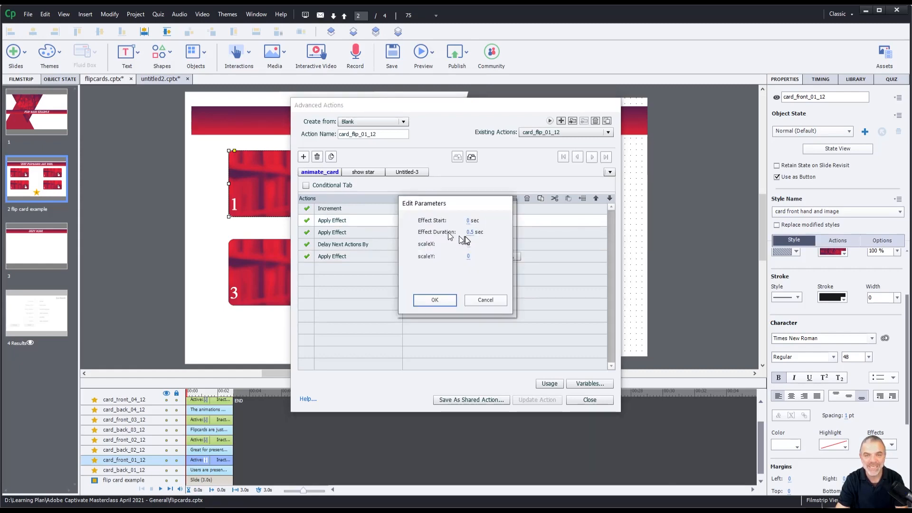
click(485, 300)
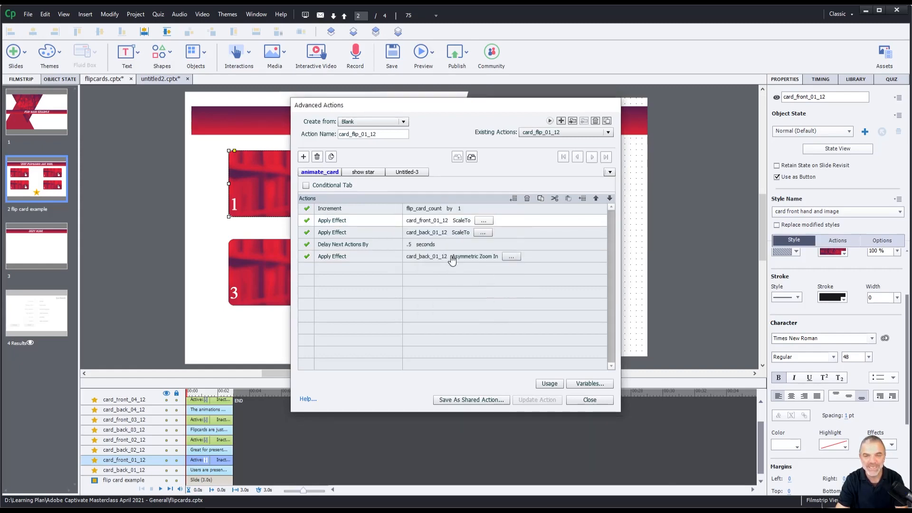
- Review the conditional show star block of card_flip_01_12, close the editor and select flip card 2
click(362, 174)
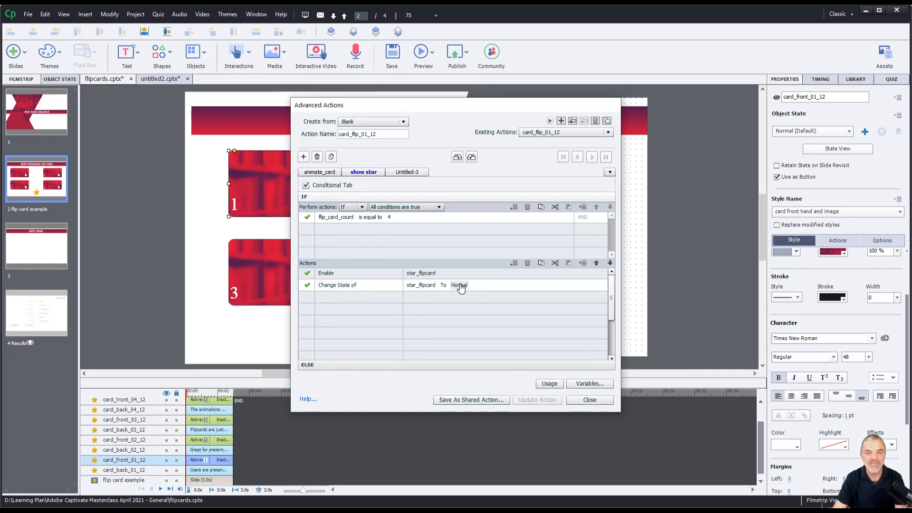
click(589, 400)
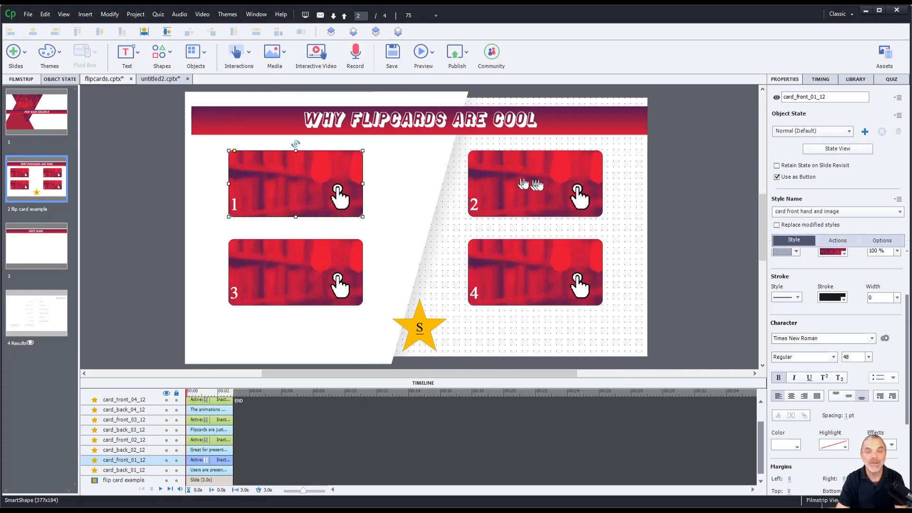
click(544, 188)
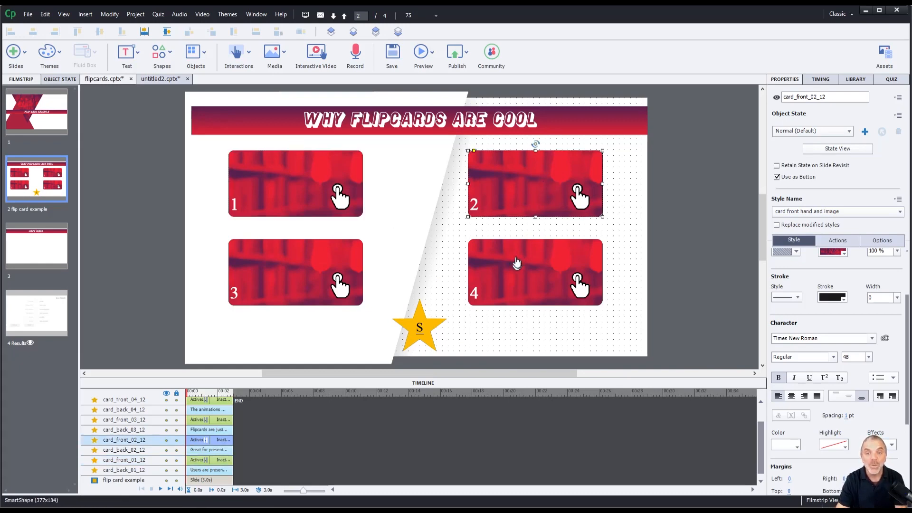